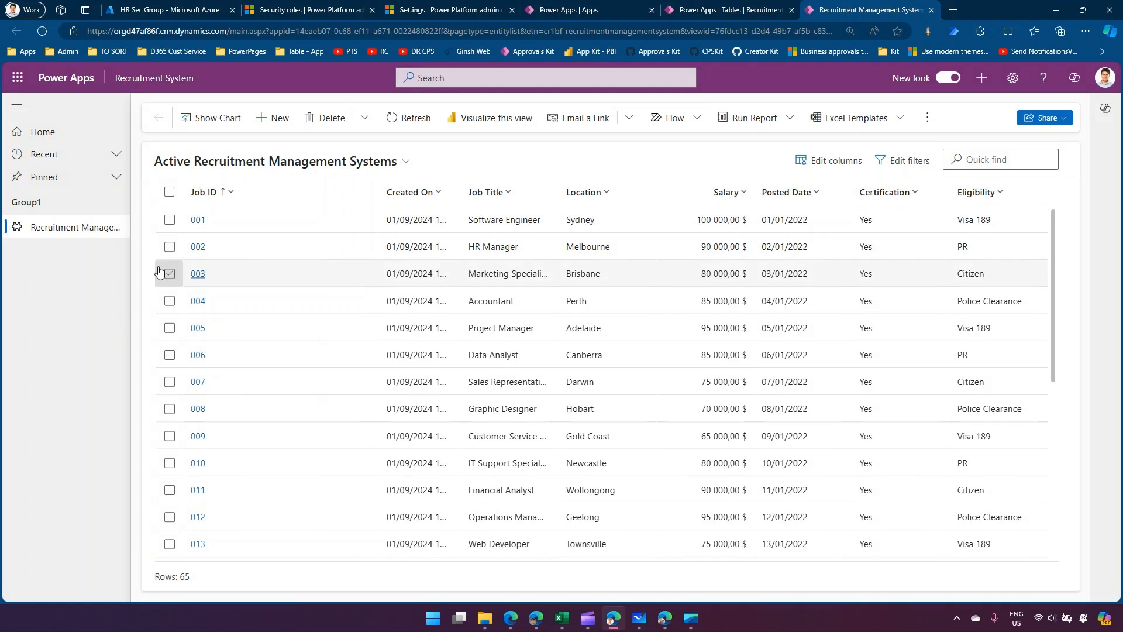
{"action": "left_click", "coordinate": [174, 227]}
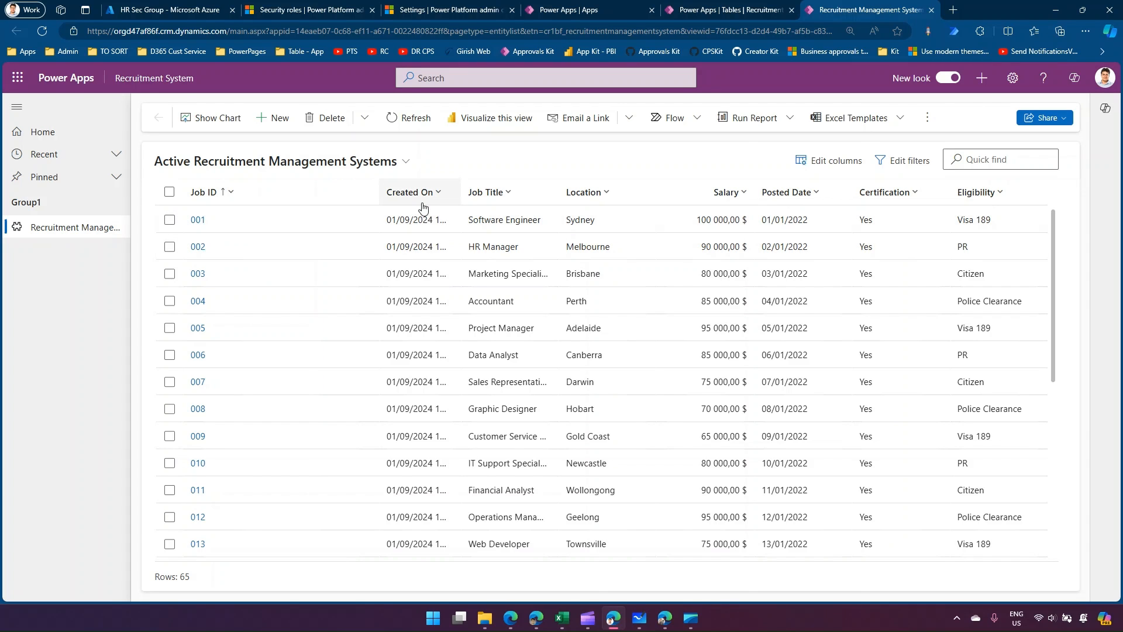
{"action": "left_click", "coordinate": [1065, 118]}
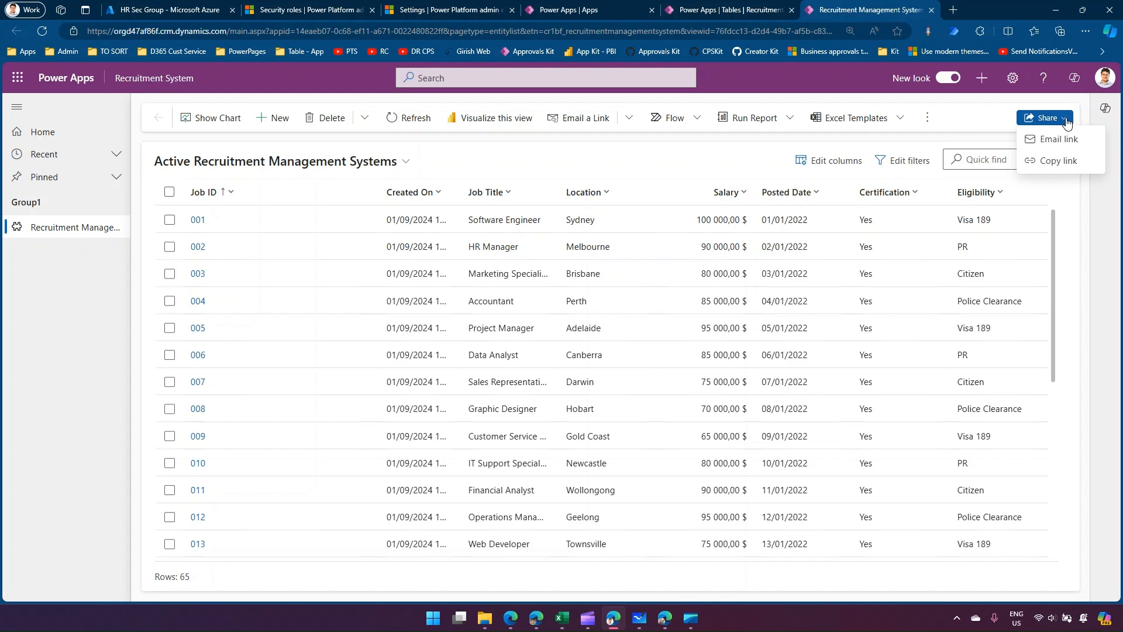
{"action": "left_click", "coordinate": [953, 124]}
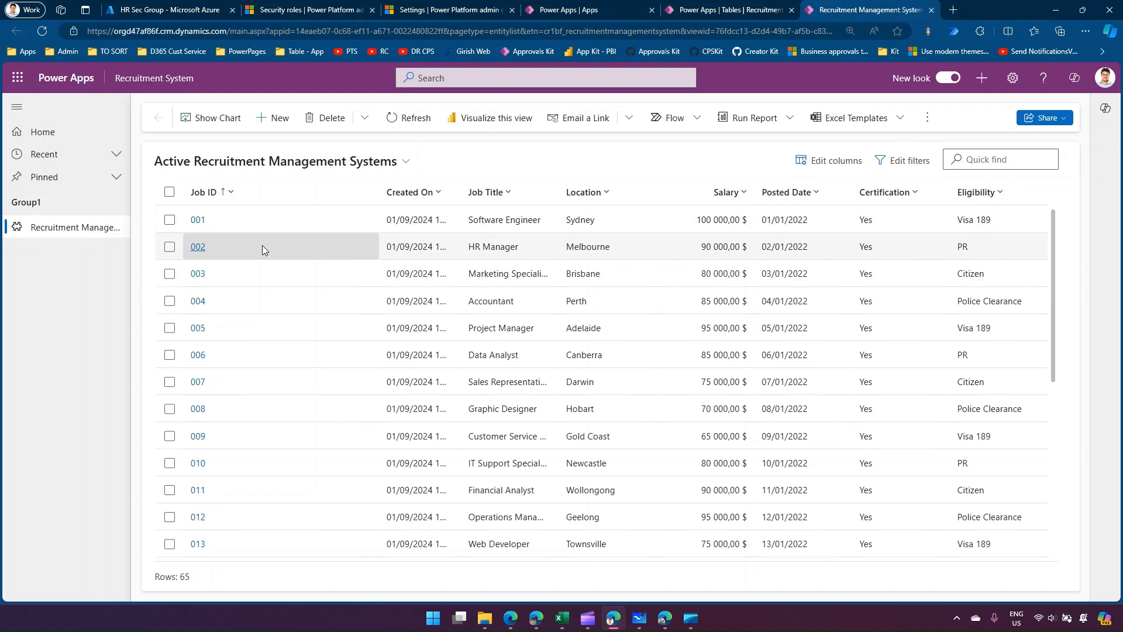
{"action": "left_click", "coordinate": [169, 219]}
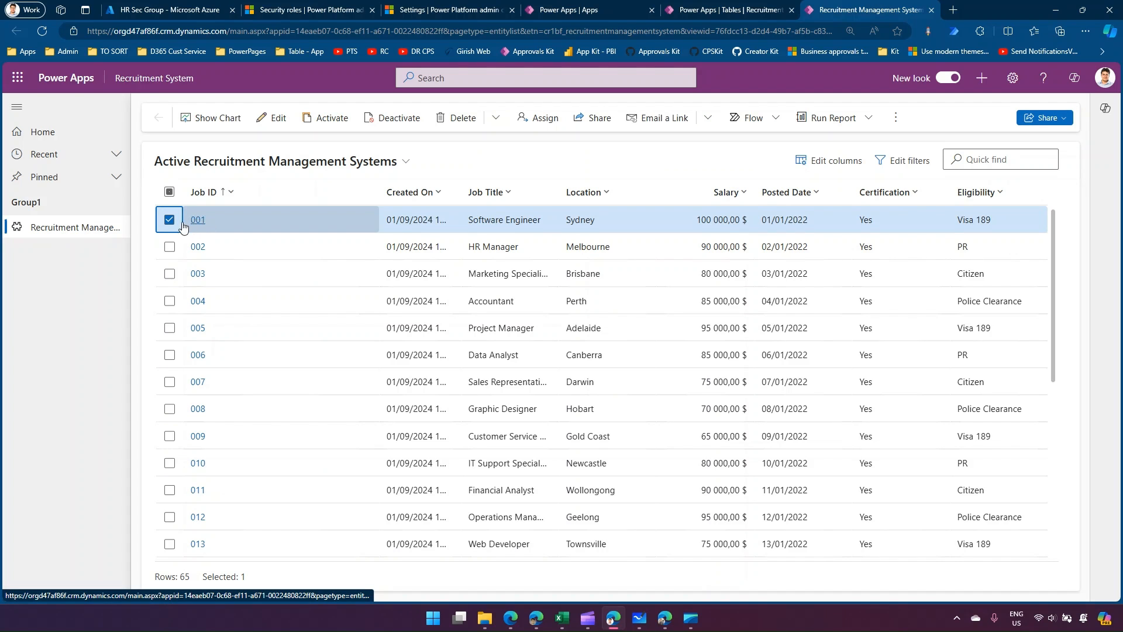
{"action": "left_click", "coordinate": [169, 220]}
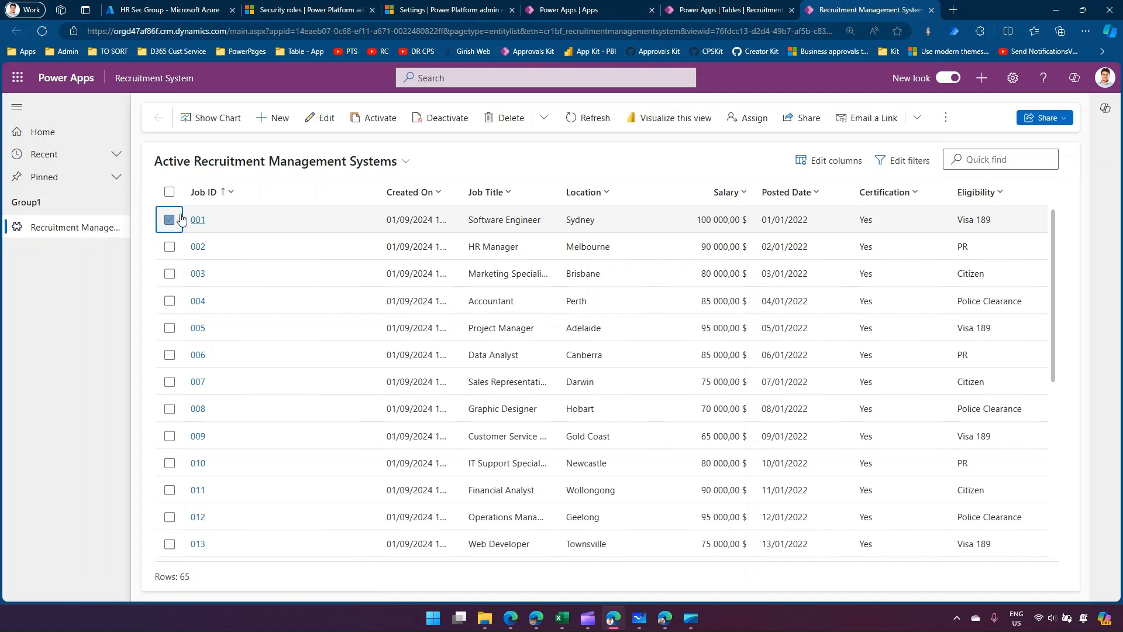
Copy the share link of the Active Recruitment Management Systems view.
{"action": "left_click", "coordinate": [1061, 119]}
{"action": "left_click", "coordinate": [1058, 161]}
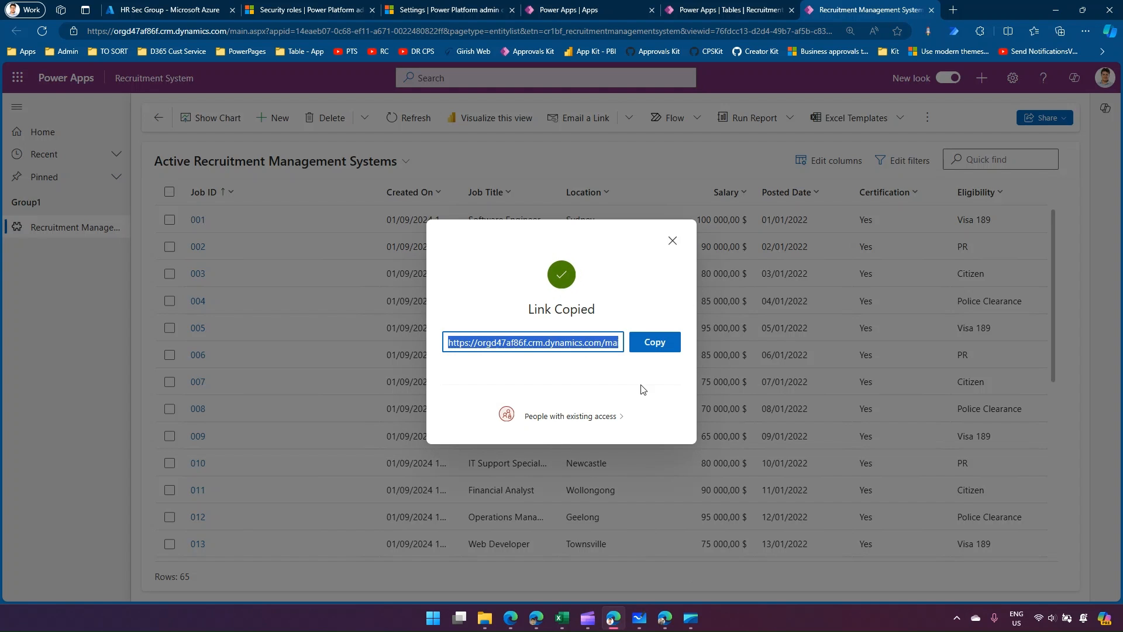
{"action": "left_click", "coordinate": [652, 344]}
Open the copied link in the second user's browser window in place of its old tab, and close the admin window's link dialog.
{"action": "left_click", "coordinate": [665, 618]}
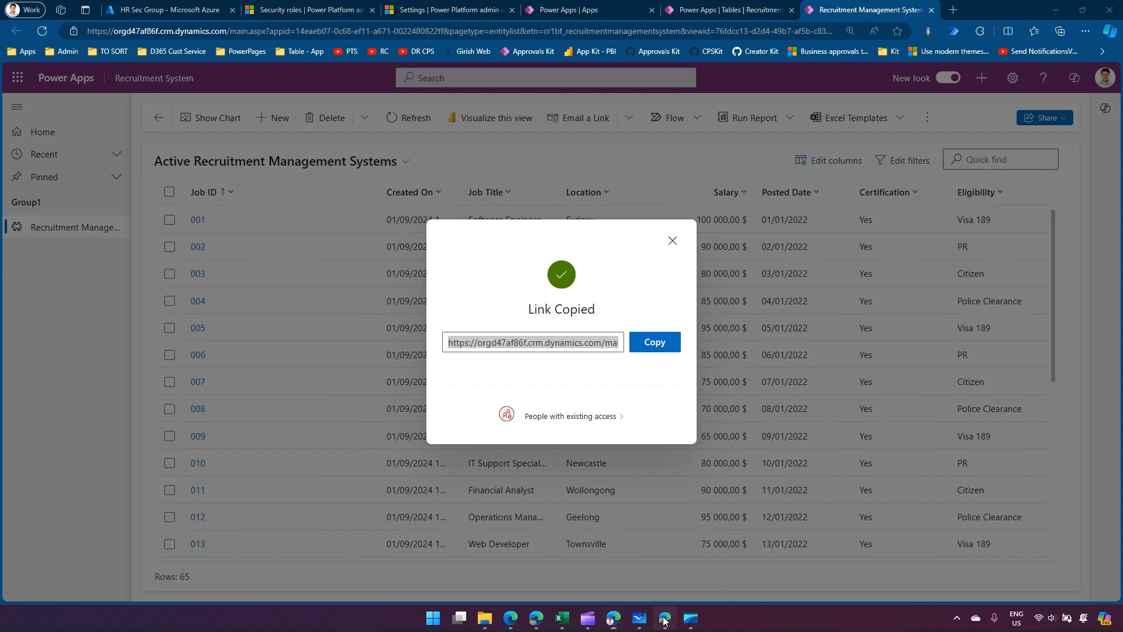
{"action": "left_click", "coordinate": [254, 10]}
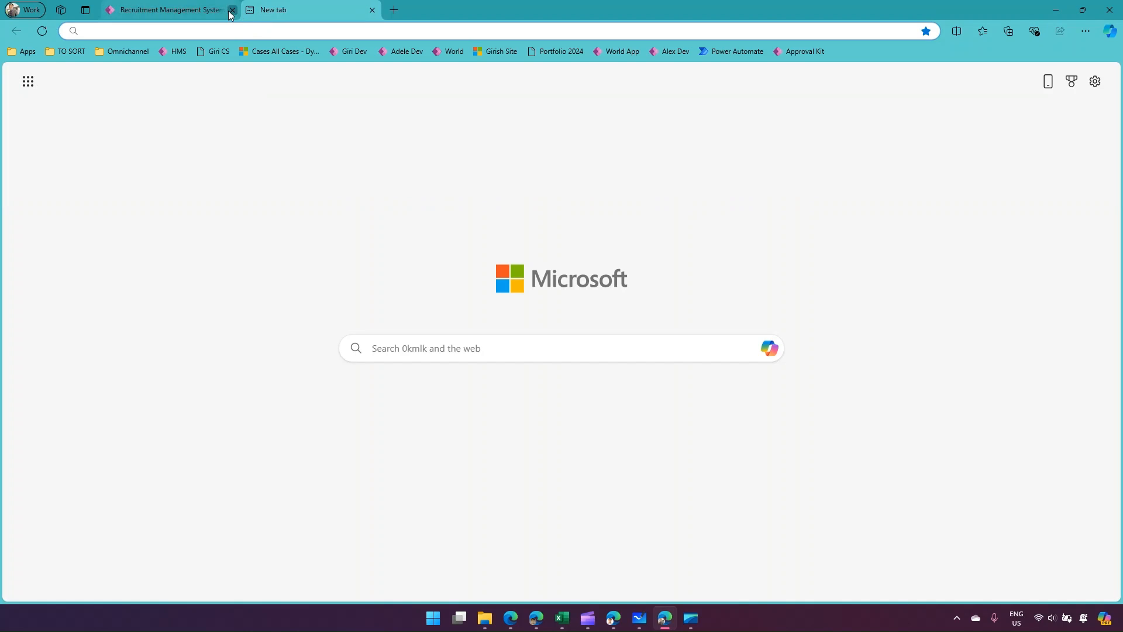
{"action": "left_click", "coordinate": [233, 9]}
{"action": "key", "text": "ctrl+v"}
{"action": "key", "text": "Return"}
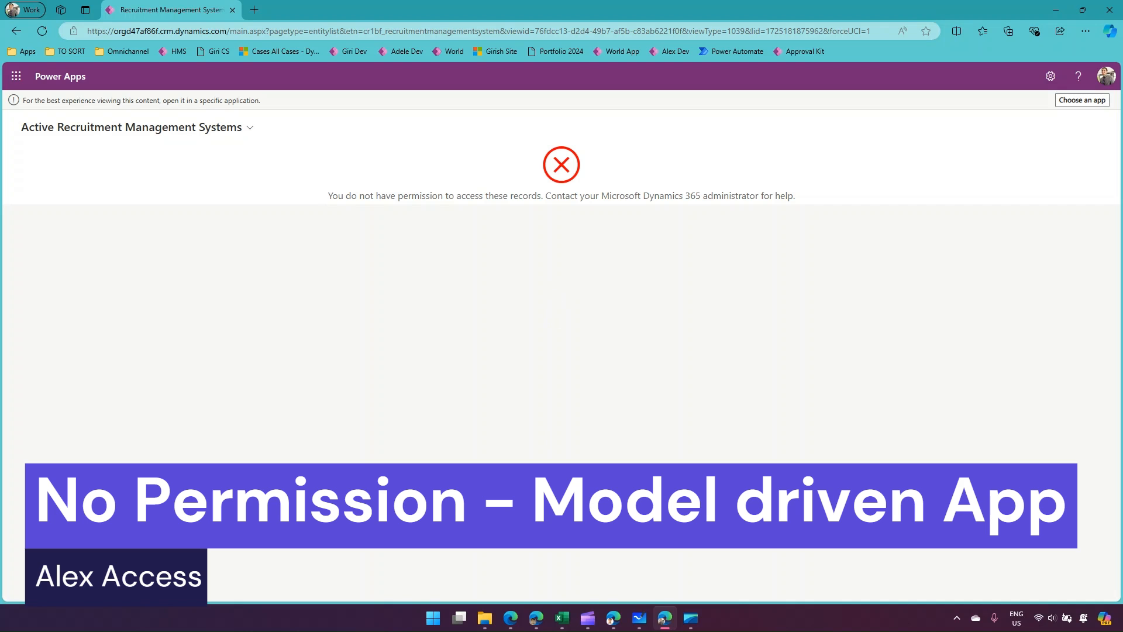
{"action": "left_click", "coordinate": [613, 617]}
{"action": "left_click", "coordinate": [672, 240]}
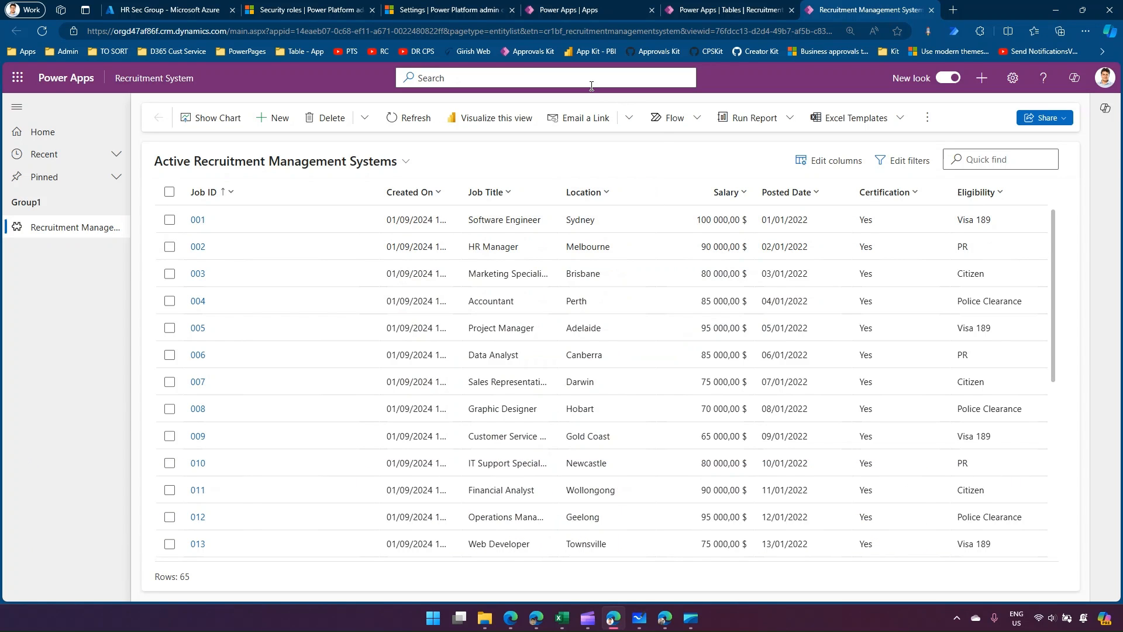
Search the environment's security roles for "rec" and open the Recruitment Reader role.
{"action": "left_click", "coordinate": [302, 11]}
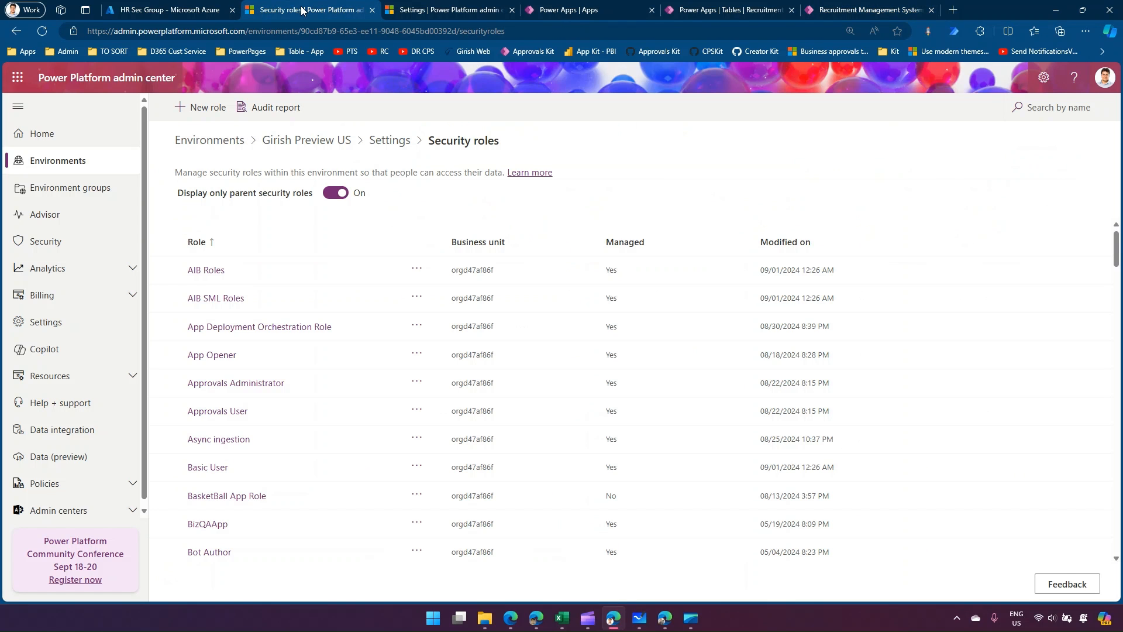
{"action": "left_click", "coordinate": [1016, 114]}
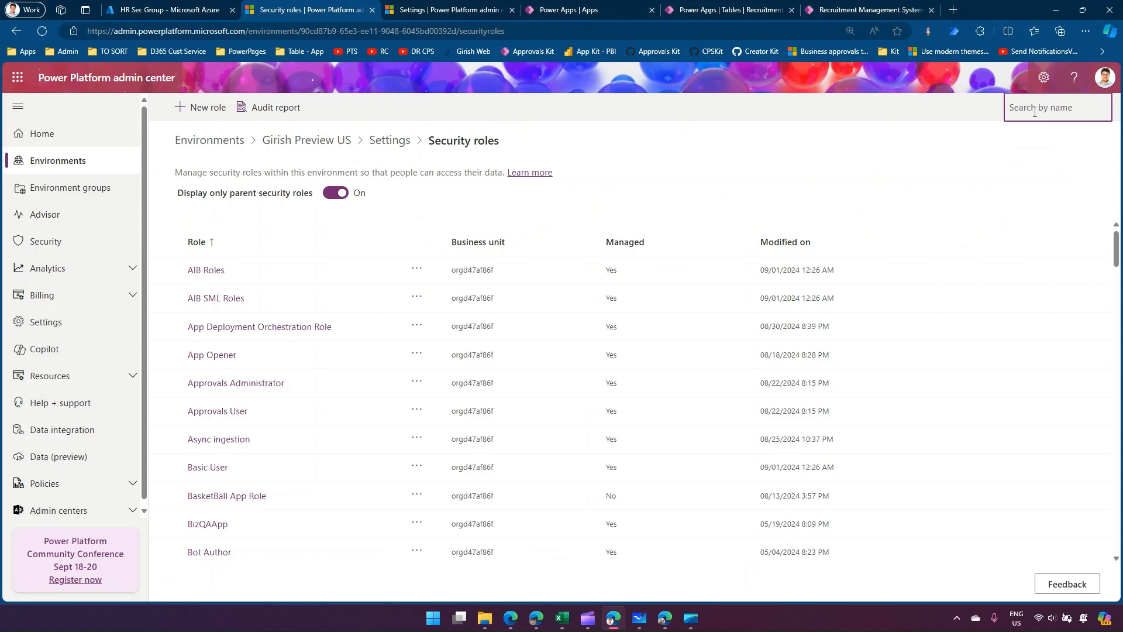
{"action": "type", "text": "rec"}
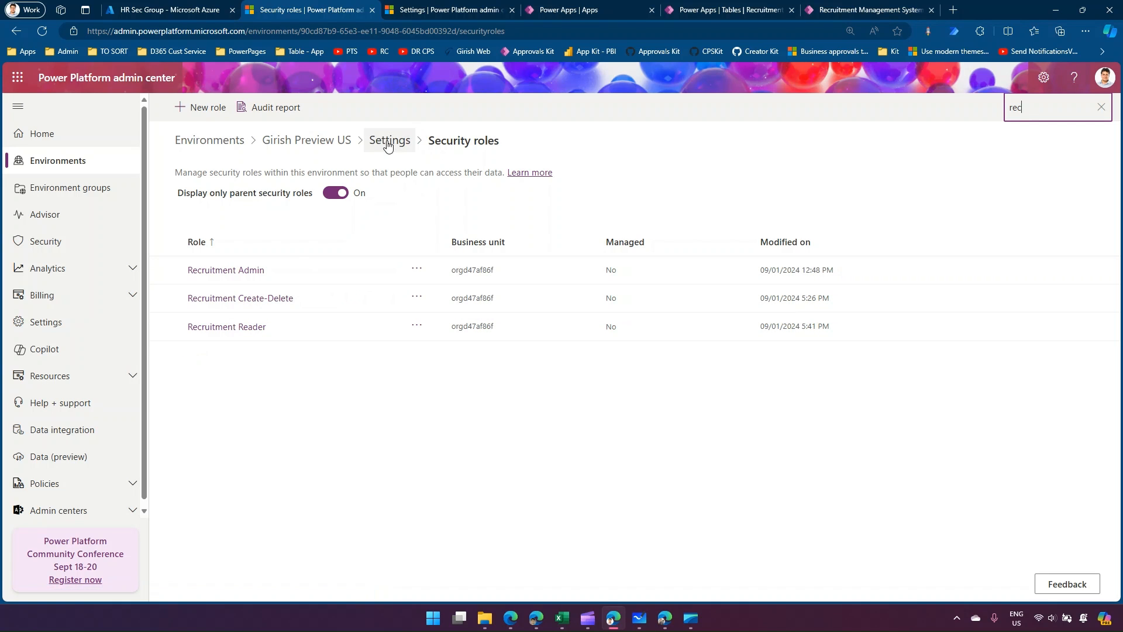
{"action": "left_click", "coordinate": [243, 327]}
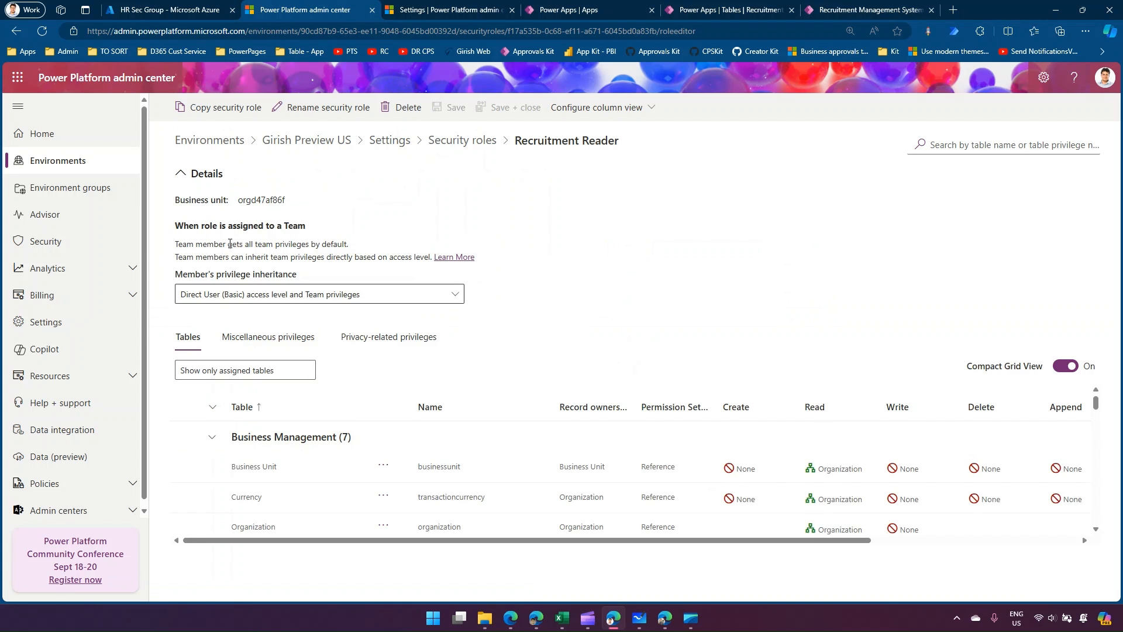
Collapse the role details and table groups, and inspect Recruitment Reader's privileges on the Recruitment Management System table.
{"action": "left_click", "coordinate": [188, 173]}
{"action": "left_click", "coordinate": [212, 301]}
{"action": "left_click", "coordinate": [212, 333]}
{"action": "left_click", "coordinate": [214, 364]}
{"action": "scroll", "coordinate": [214, 367], "scroll_direction": "down", "scroll_amount": 2}
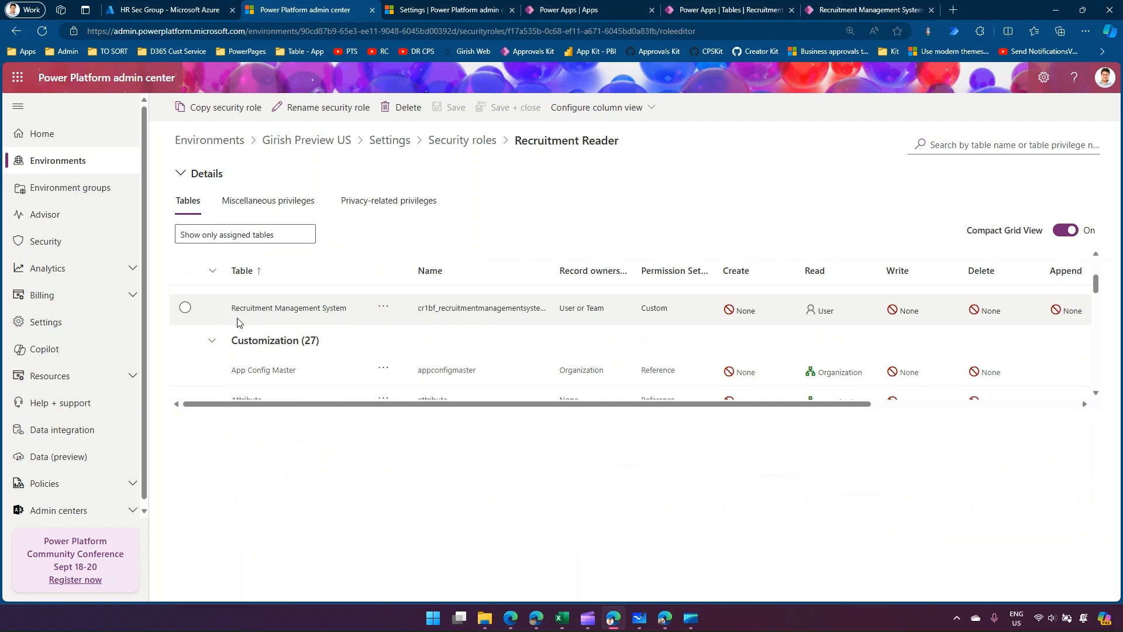
{"action": "left_click", "coordinate": [184, 308]}
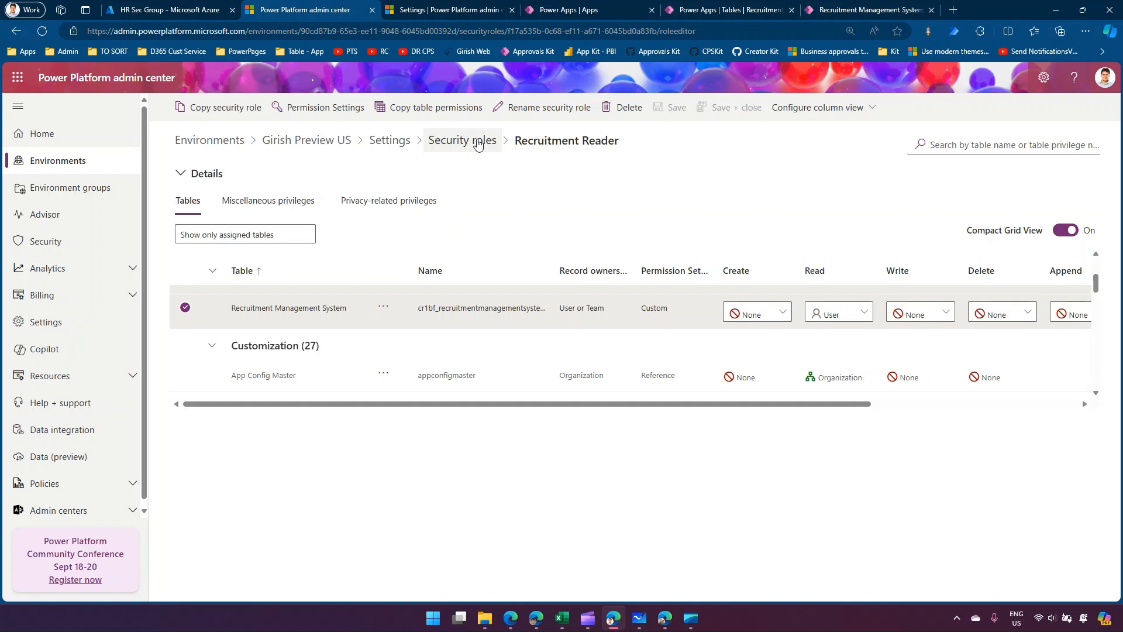
Return to the security roles list, search it for "rec" and open the Recruitment Create-Delete role.
{"action": "left_click", "coordinate": [477, 142]}
{"action": "left_click", "coordinate": [1057, 109]}
{"action": "type", "text": "rec"}
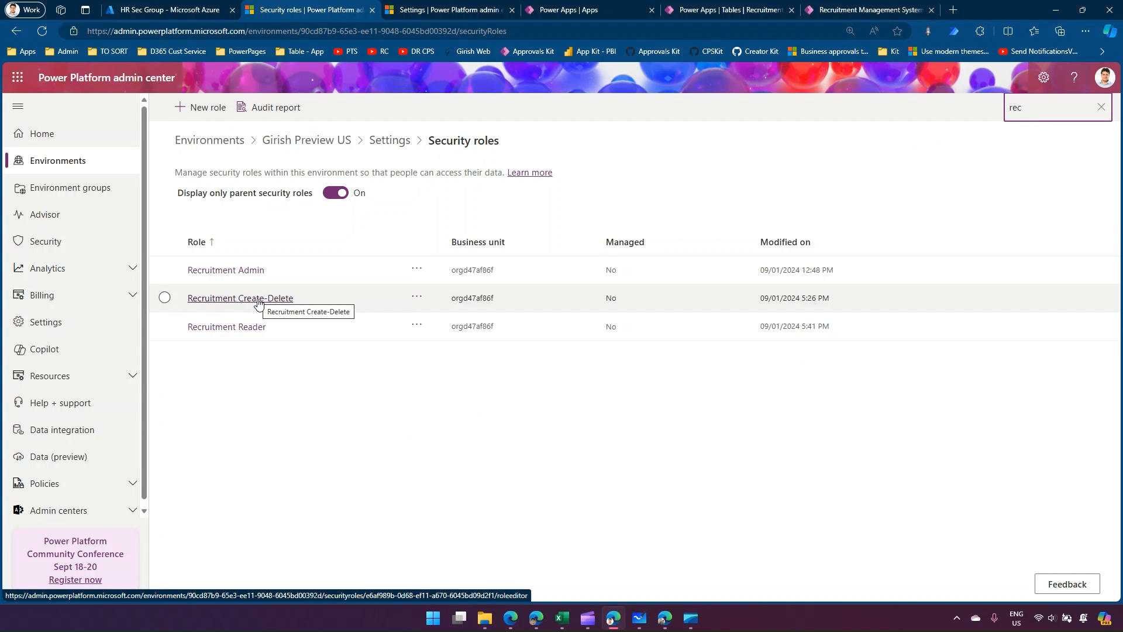
{"action": "left_click", "coordinate": [258, 299]}
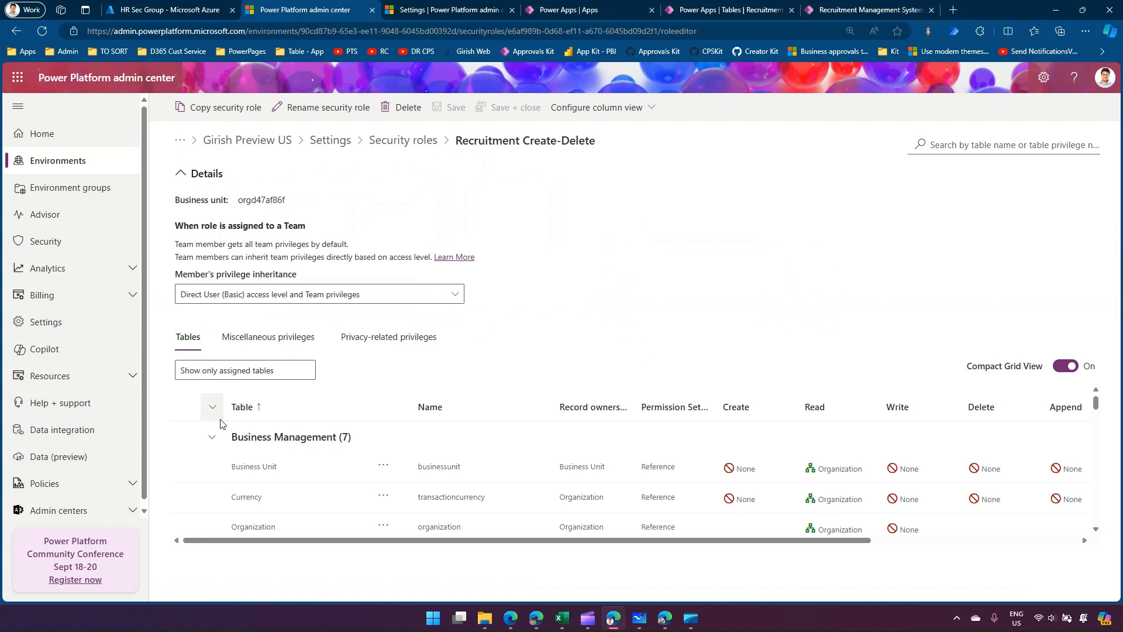
Inspect Recruitment Create-Delete's privileges and Create access levels on the Recruitment Management System table, and return to the security roles list.
{"action": "left_click", "coordinate": [181, 178]}
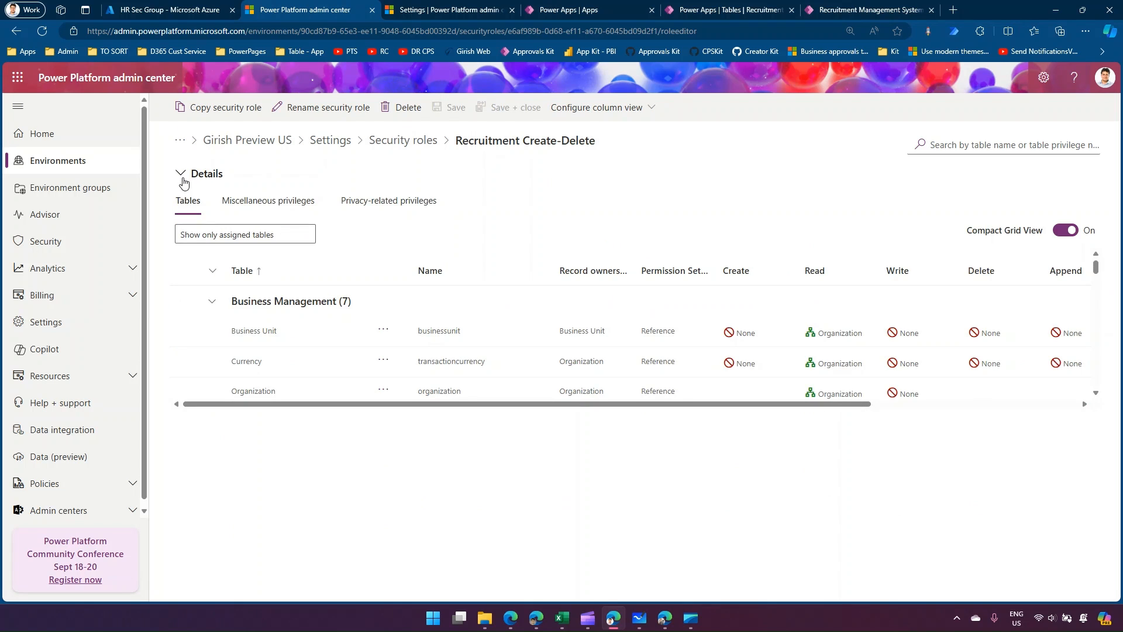
{"action": "left_click", "coordinate": [211, 301]}
{"action": "left_click", "coordinate": [211, 332]}
{"action": "scroll", "coordinate": [216, 359], "scroll_direction": "down", "scroll_amount": 3}
{"action": "left_click", "coordinate": [185, 307]}
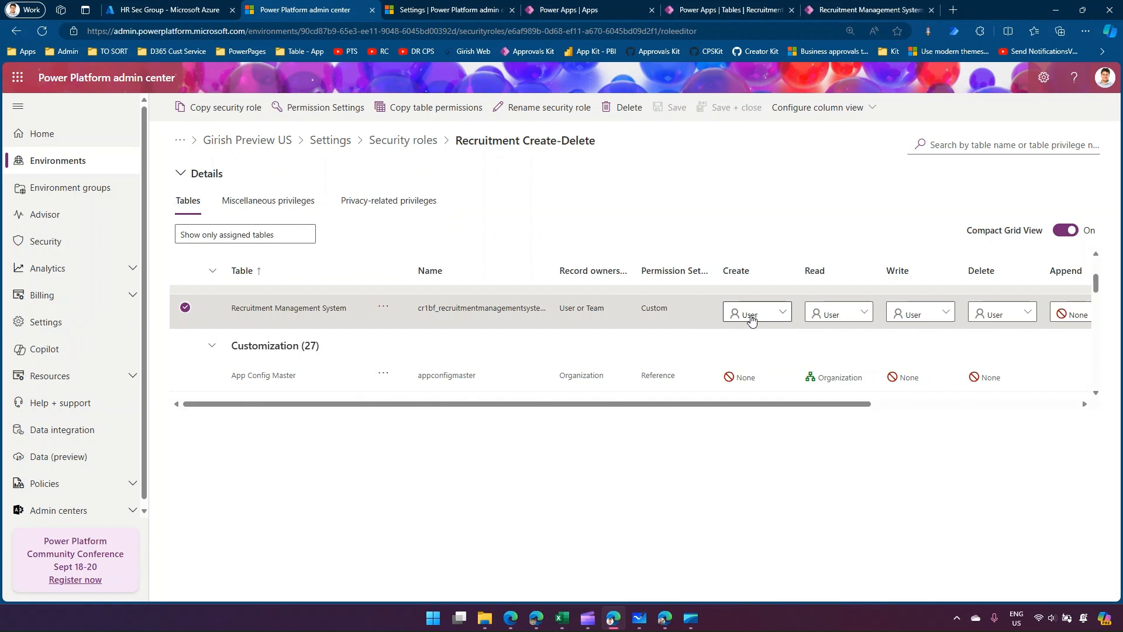
{"action": "left_click", "coordinate": [754, 317]}
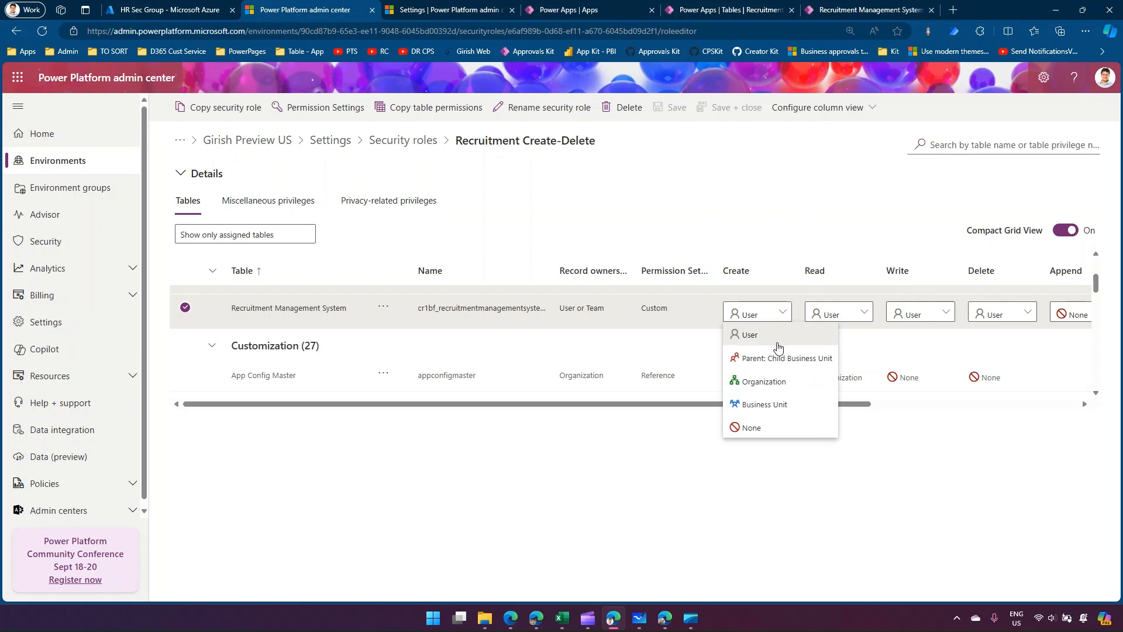
{"action": "left_click", "coordinate": [778, 250]}
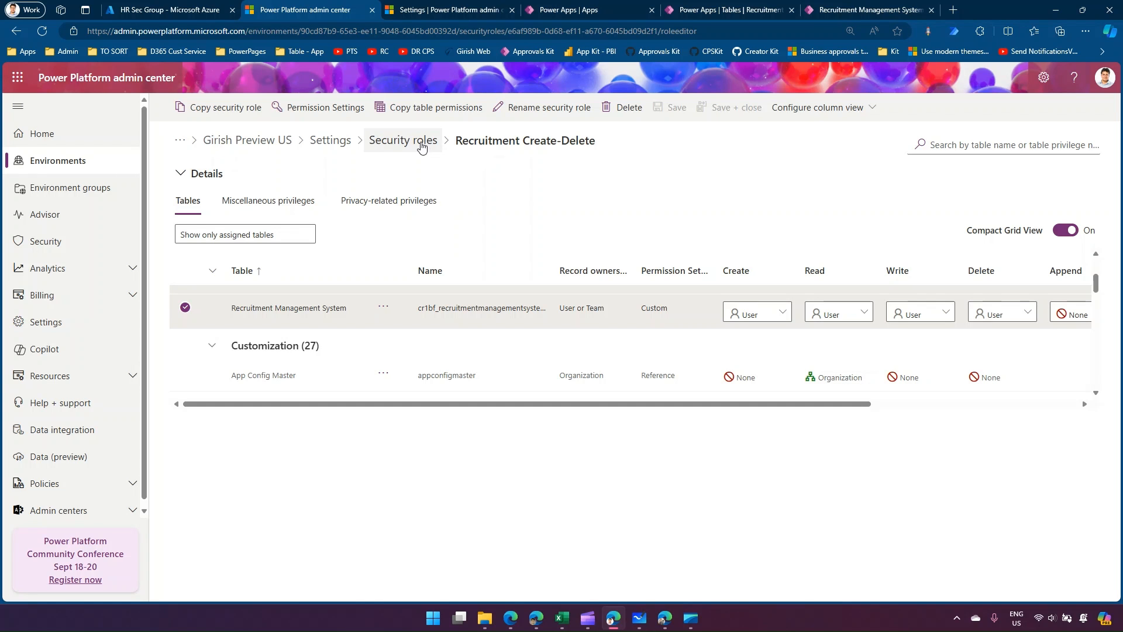
{"action": "left_click", "coordinate": [421, 146]}
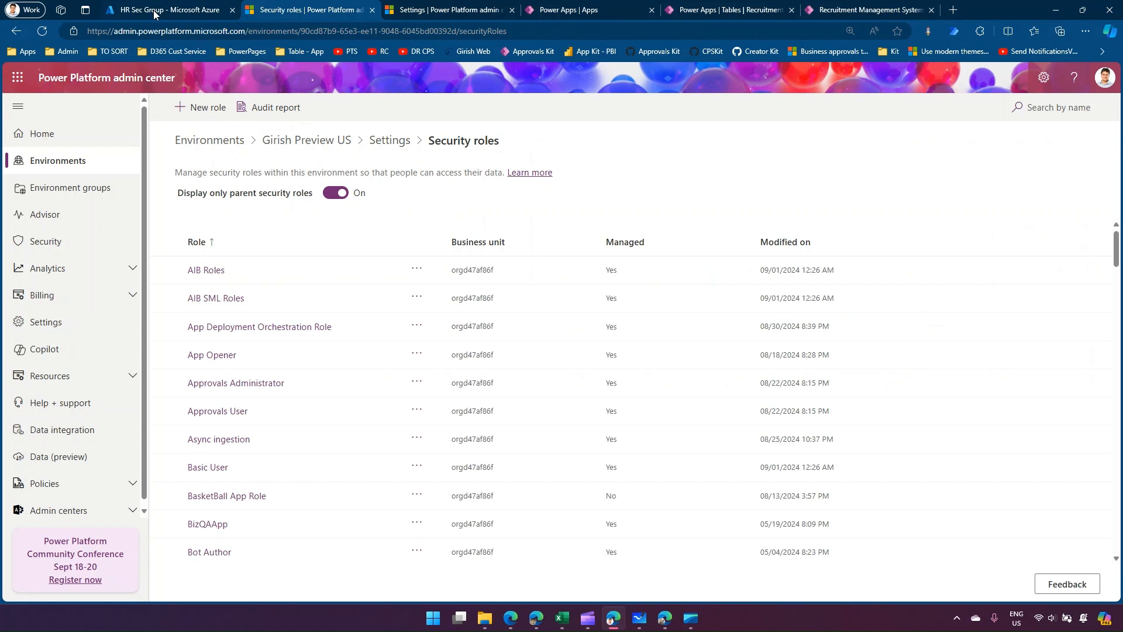
In the Azure portal, check the group types offered for a new group and return to the all groups list.
{"action": "left_click", "coordinate": [158, 14]}
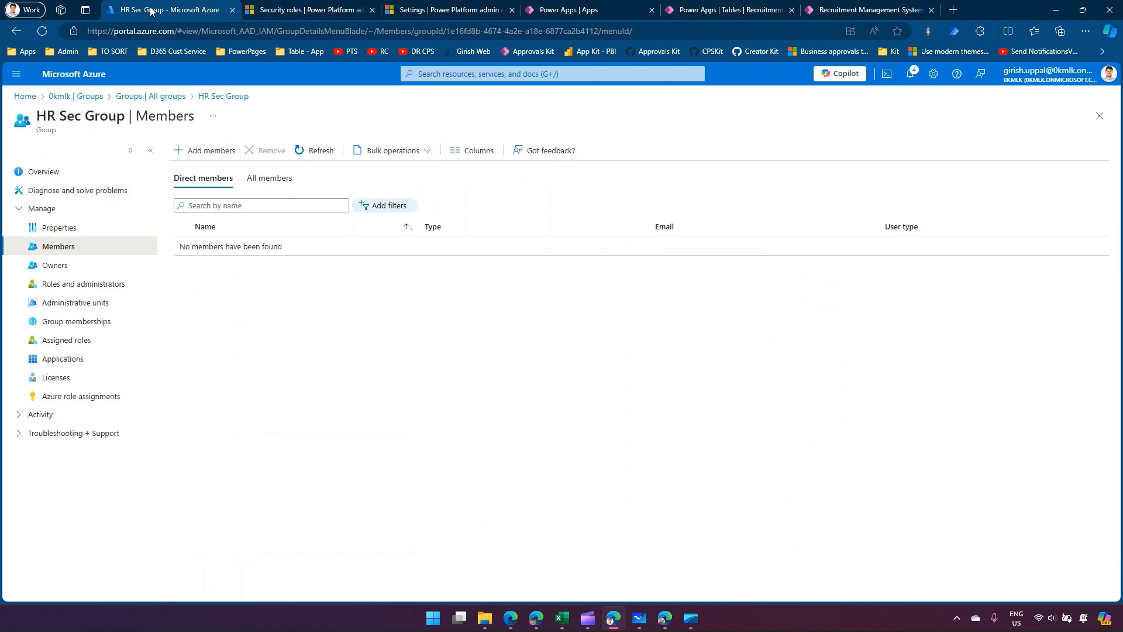
{"action": "left_click", "coordinate": [130, 100]}
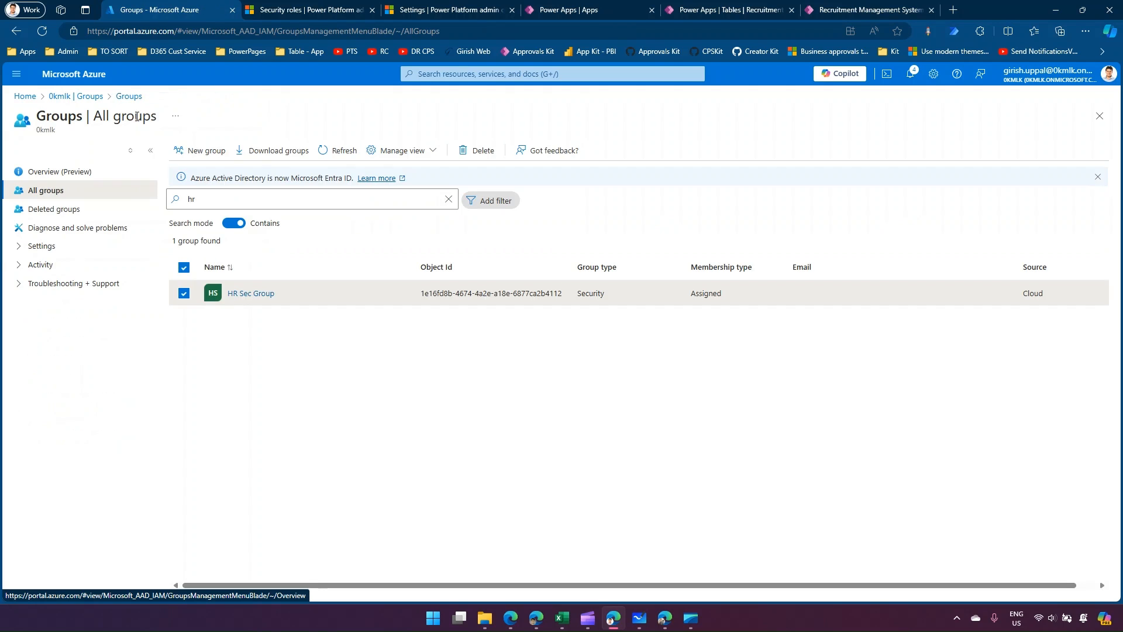
{"action": "left_click", "coordinate": [209, 153]}
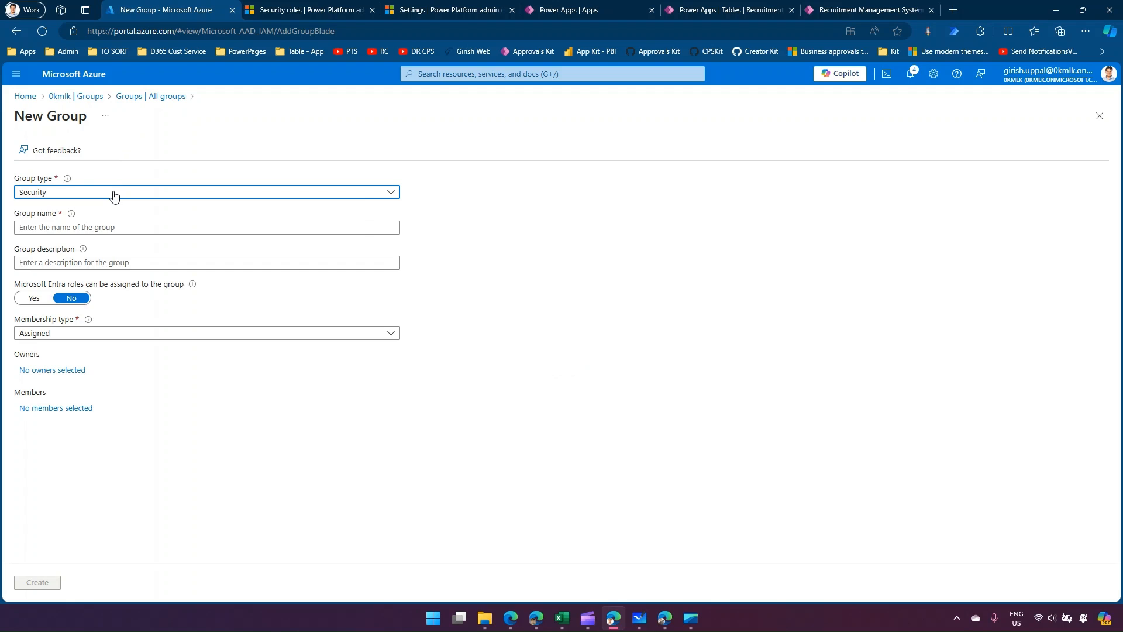
{"action": "left_click", "coordinate": [114, 193]}
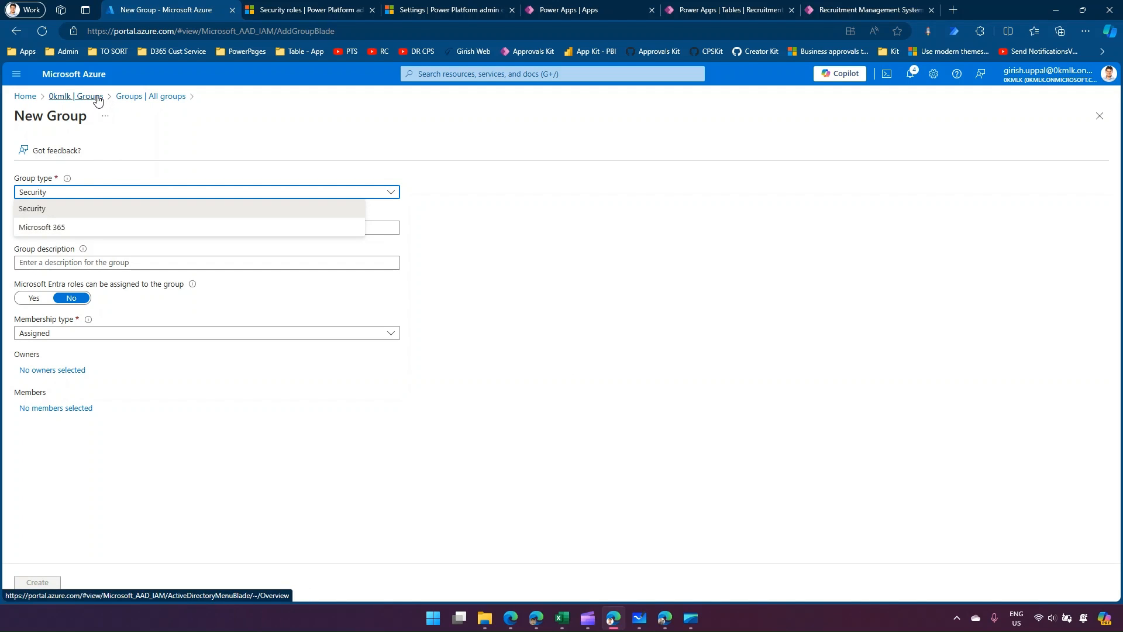
{"action": "left_click", "coordinate": [130, 97]}
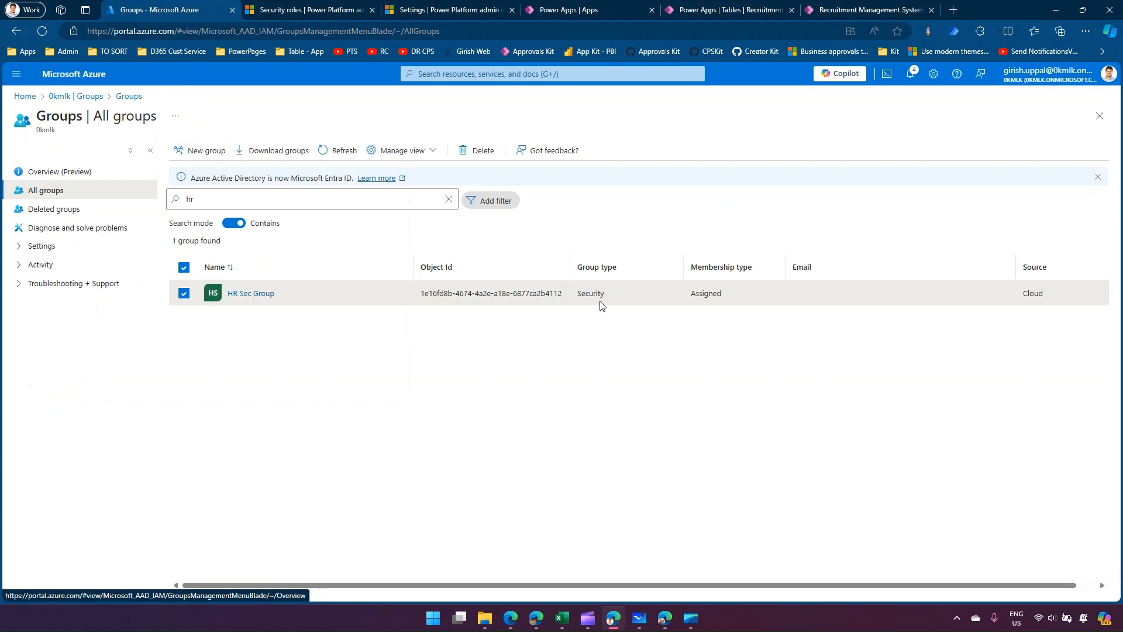
Check the group names on the Demo1 board in Microsoft Whiteboard, and search the Azure groups for "pers".
{"action": "left_click", "coordinate": [639, 617]}
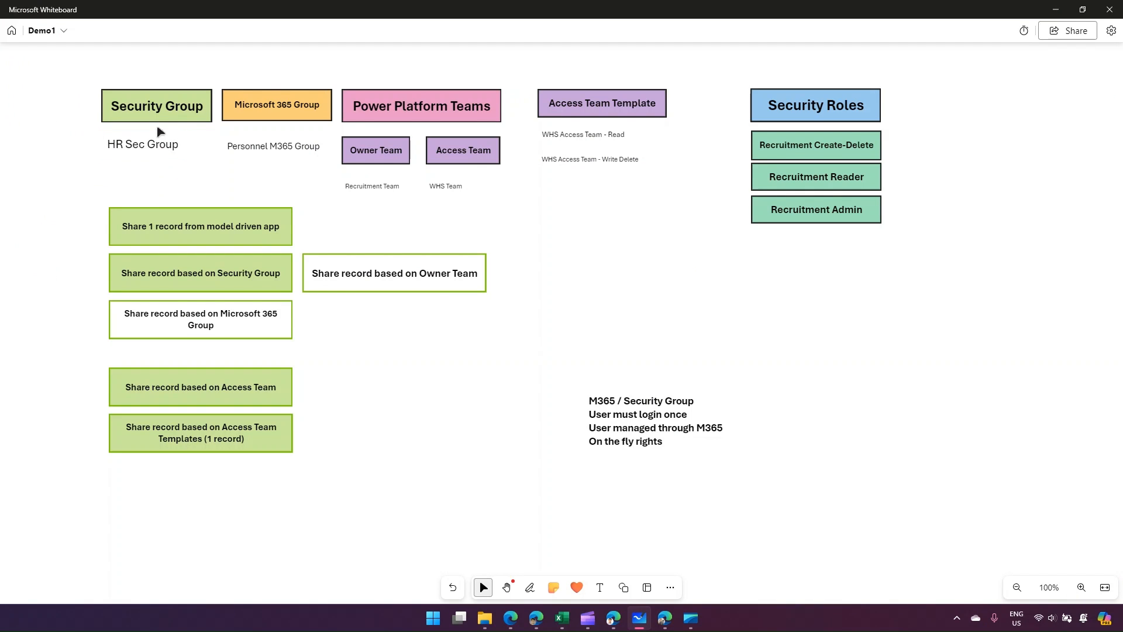
{"action": "left_click", "coordinate": [1056, 10]}
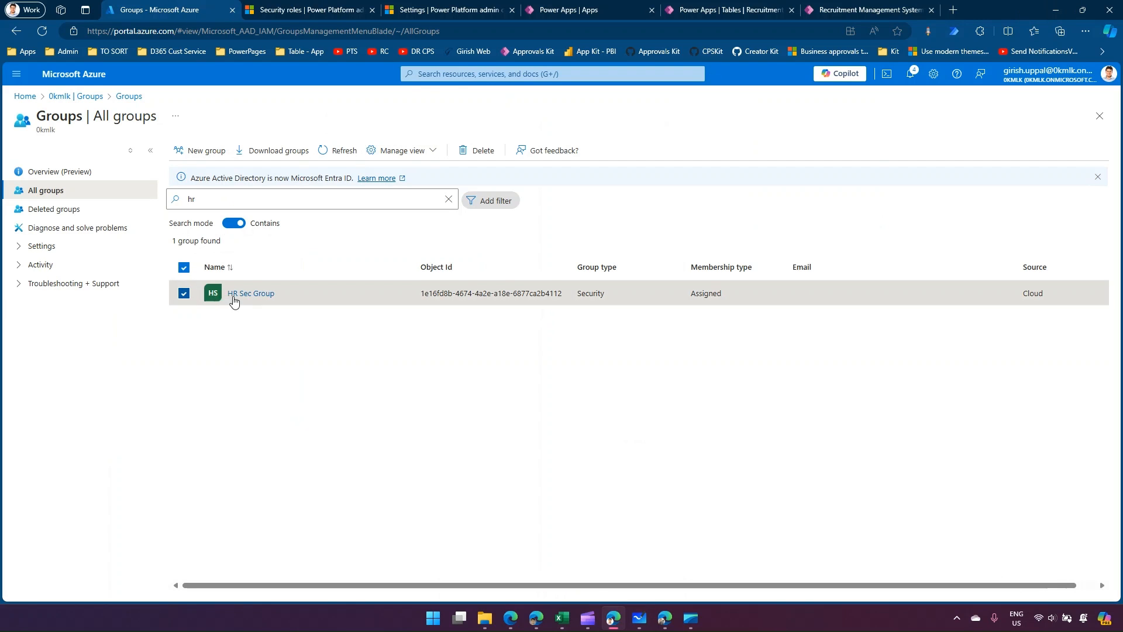
{"action": "left_click", "coordinate": [183, 296]}
{"action": "left_click", "coordinate": [193, 200]}
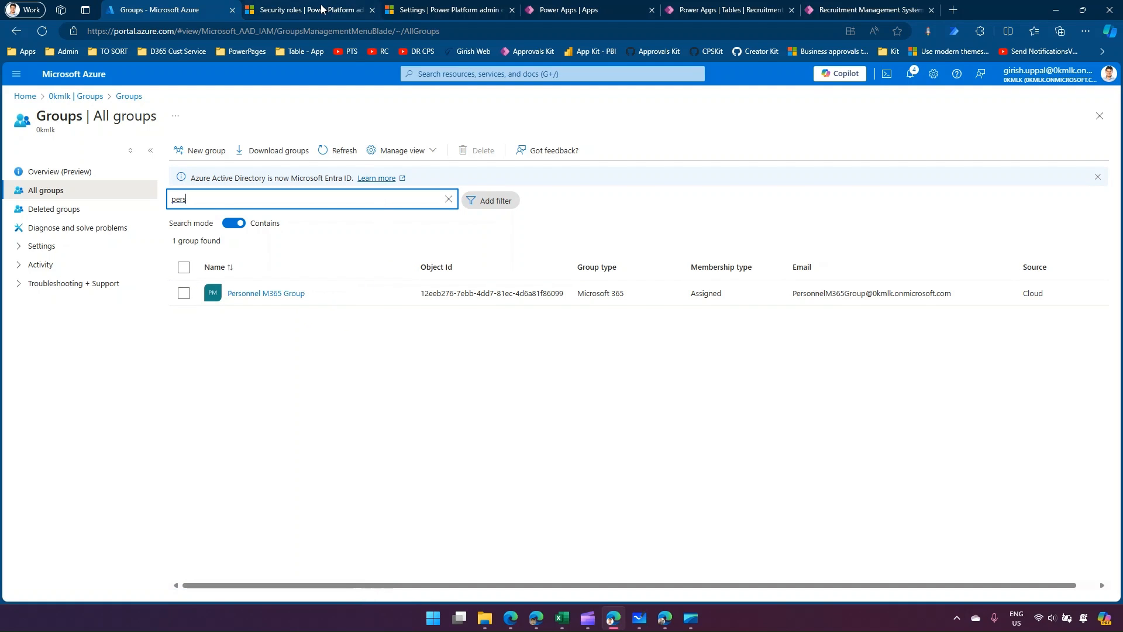
Review the Power Apps app list and the Recruitment Management System table, and return to the Recruitment System app.
{"action": "left_click", "coordinate": [599, 6]}
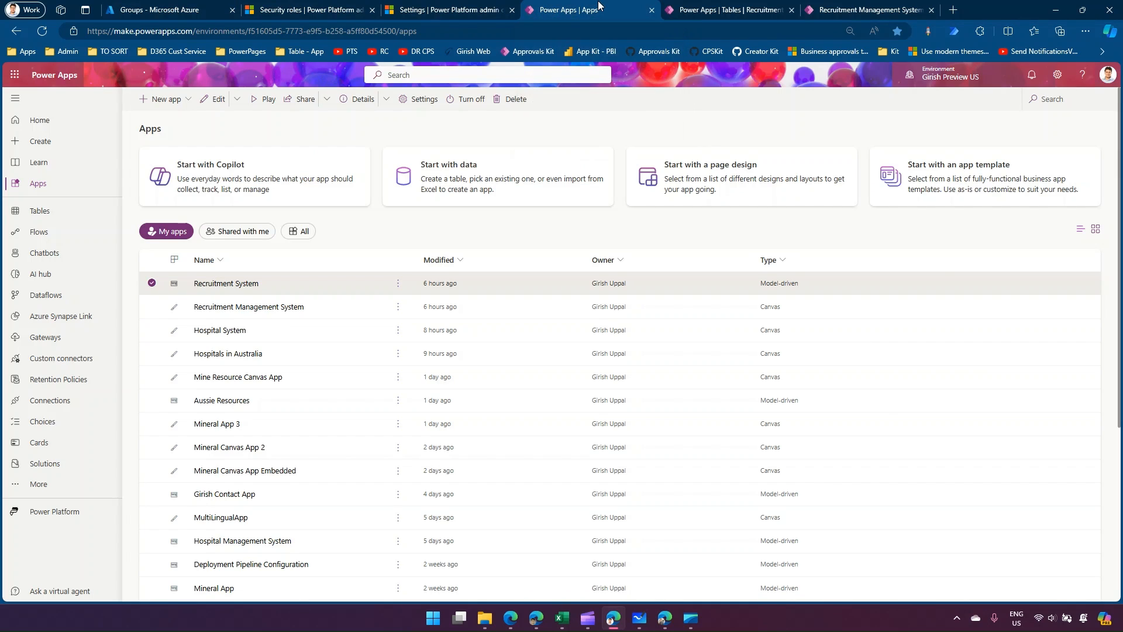
{"action": "left_click", "coordinate": [714, 8]}
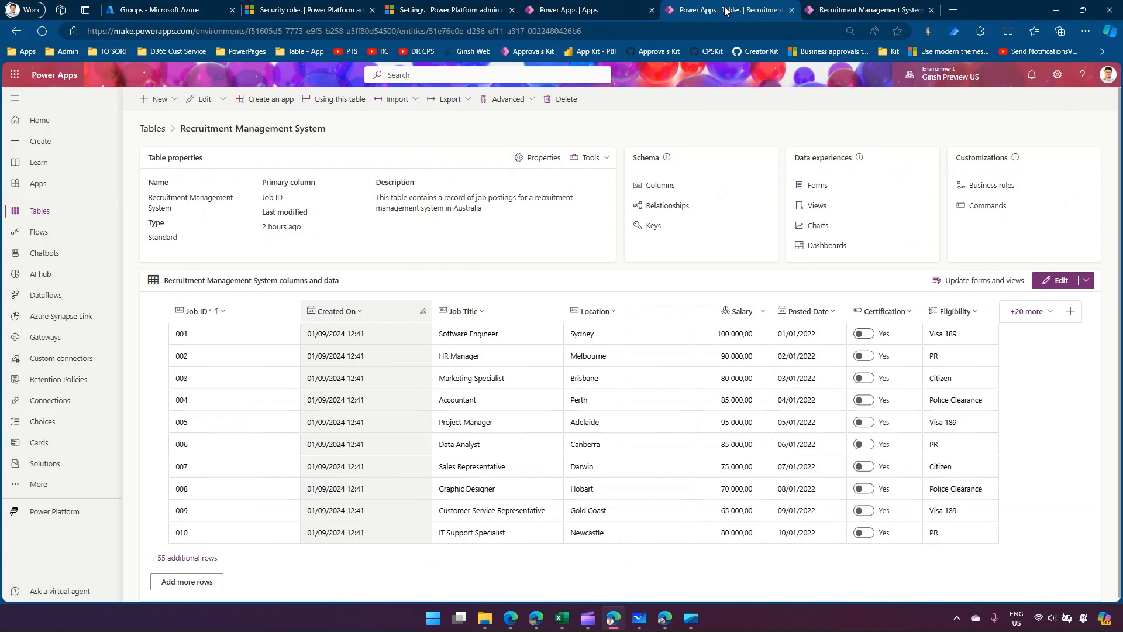
{"action": "left_click", "coordinate": [831, 10]}
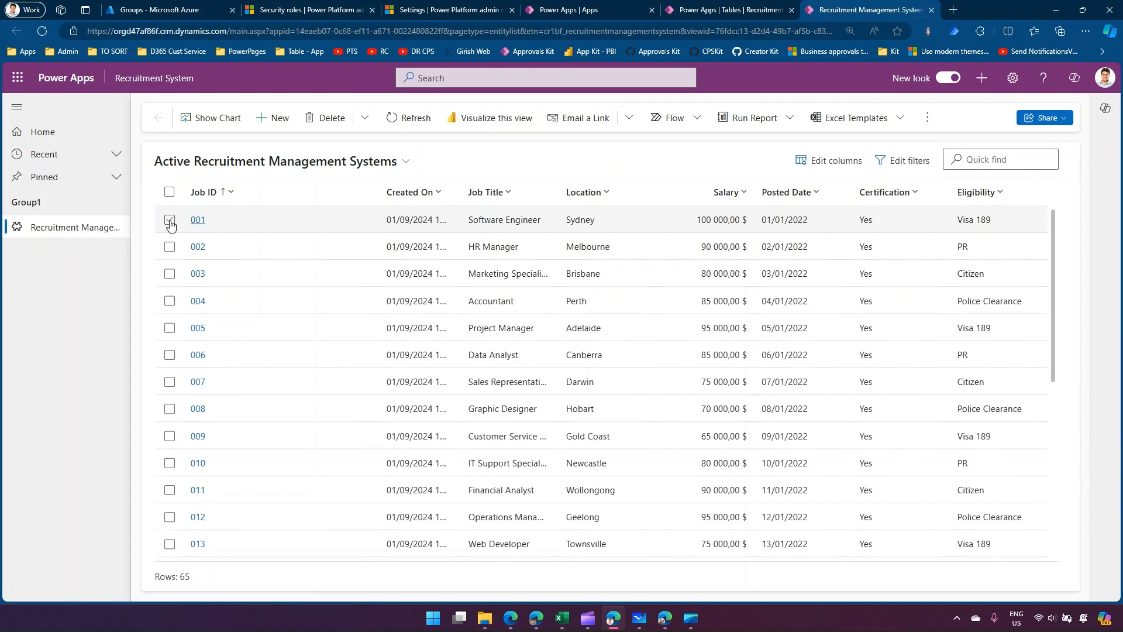
Reload the shared view in the second user's browser window to check access, and return to the admin window.
{"action": "left_click", "coordinate": [664, 620]}
{"action": "left_click", "coordinate": [41, 30]}
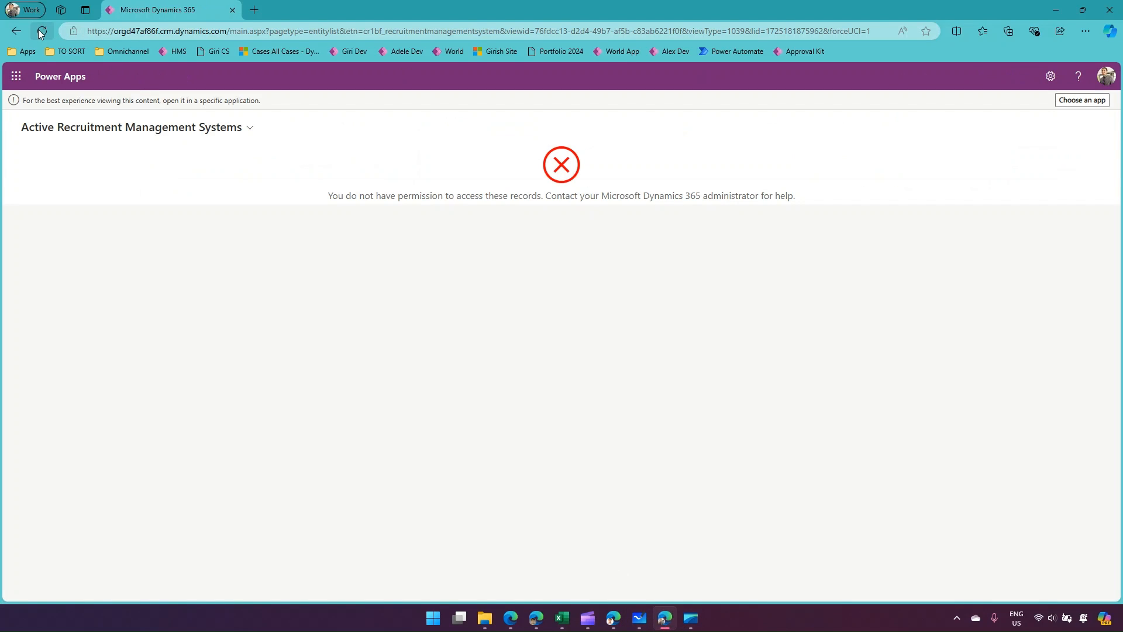
{"action": "left_click", "coordinate": [1053, 9]}
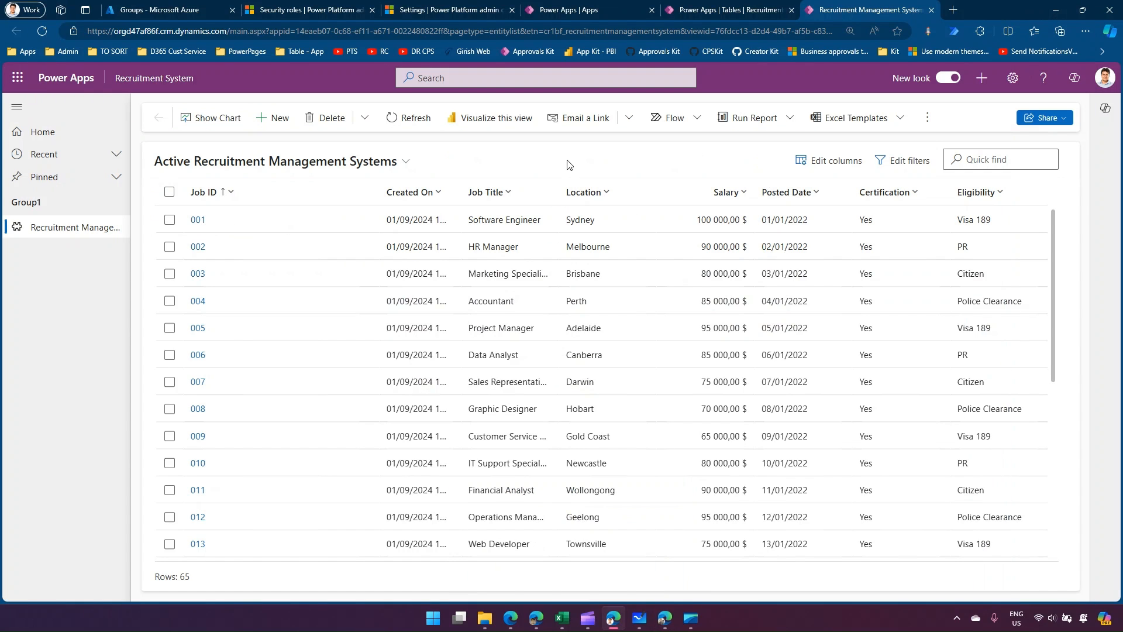
In the Power Platform admin center, find the security roles matching "recr" and open the members of the Recruitment Create-Delete role.
{"action": "left_click", "coordinate": [321, 10]}
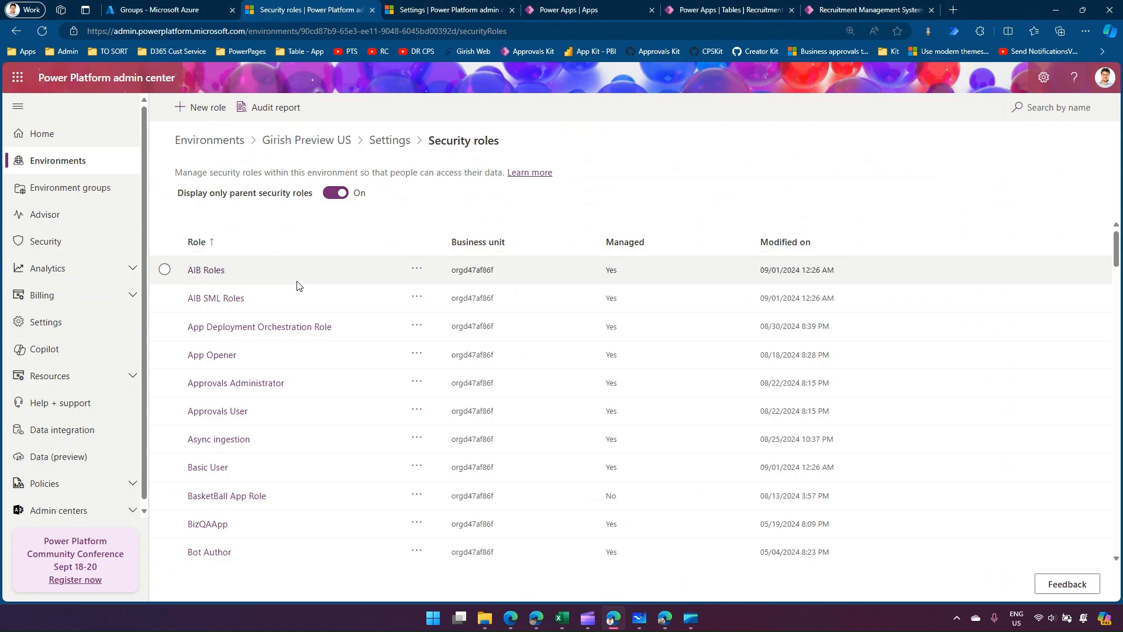
{"action": "left_click", "coordinate": [1058, 106]}
{"action": "type", "text": "recr"}
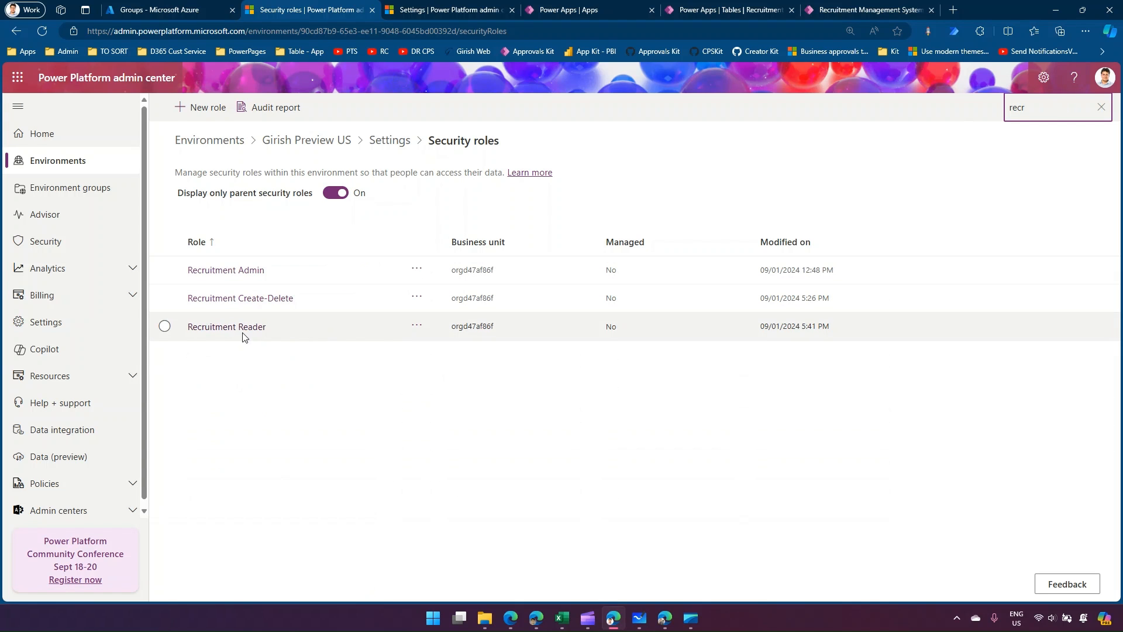
{"action": "left_click", "coordinate": [416, 301]}
{"action": "left_click", "coordinate": [433, 383]}
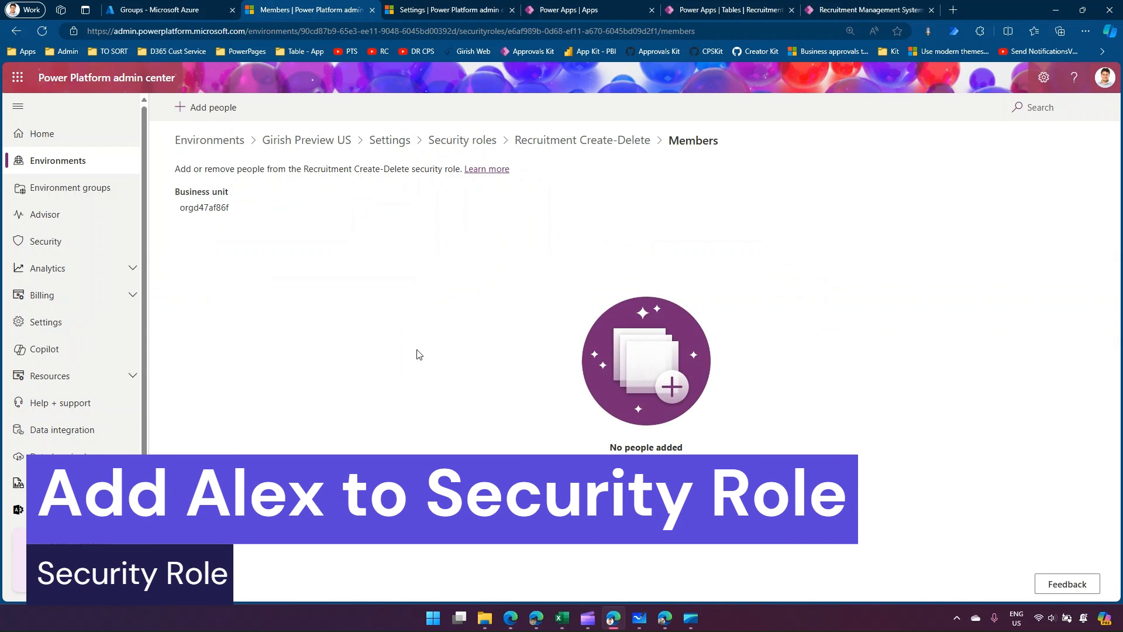
Add the second user to the Recruitment Create-Delete security role.
{"action": "left_click", "coordinate": [646, 497]}
{"action": "left_click", "coordinate": [871, 125]}
{"action": "type", "text": "alex"}
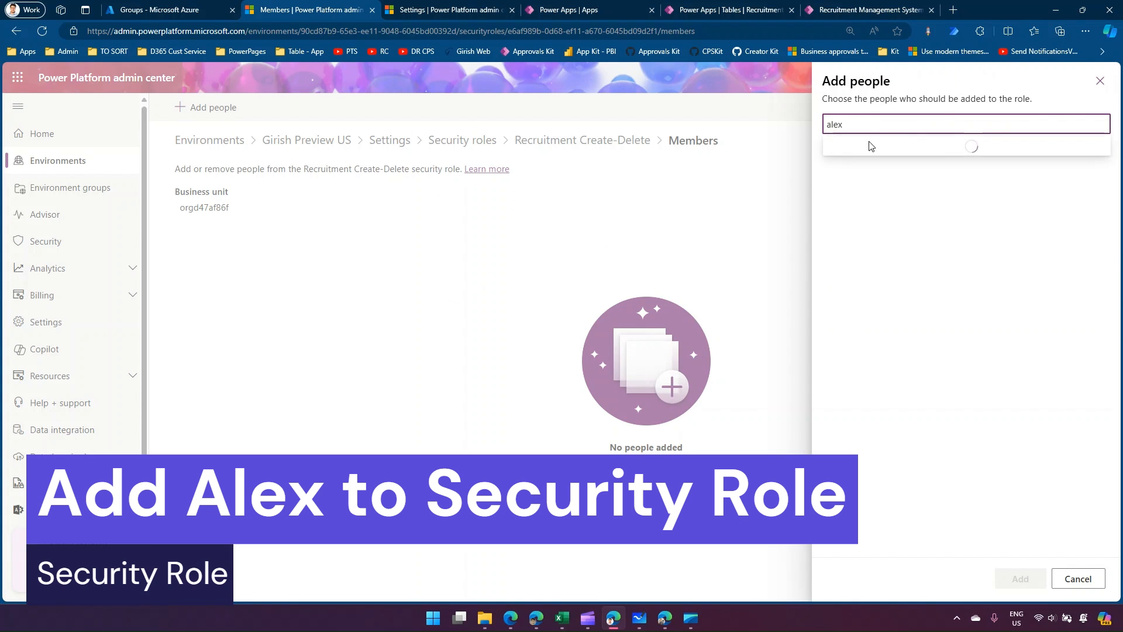
{"action": "left_click", "coordinate": [867, 145]}
{"action": "left_click", "coordinate": [1025, 576]}
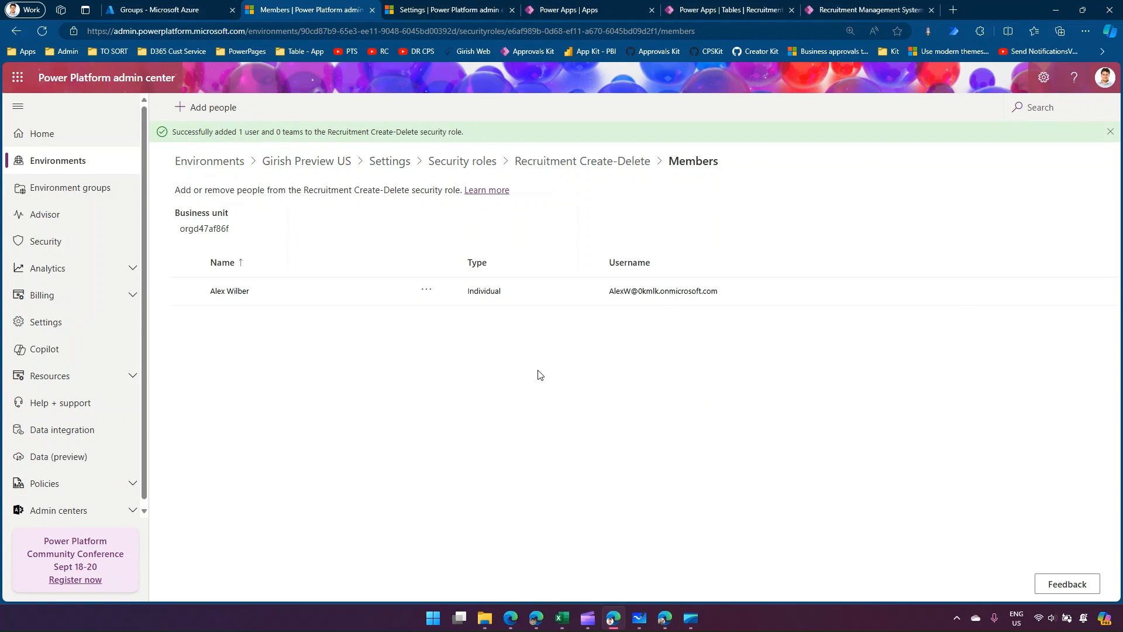
Reload the shared view in the second user's browser window to check the role's effect, and return to the admin window.
{"action": "left_click", "coordinate": [665, 618]}
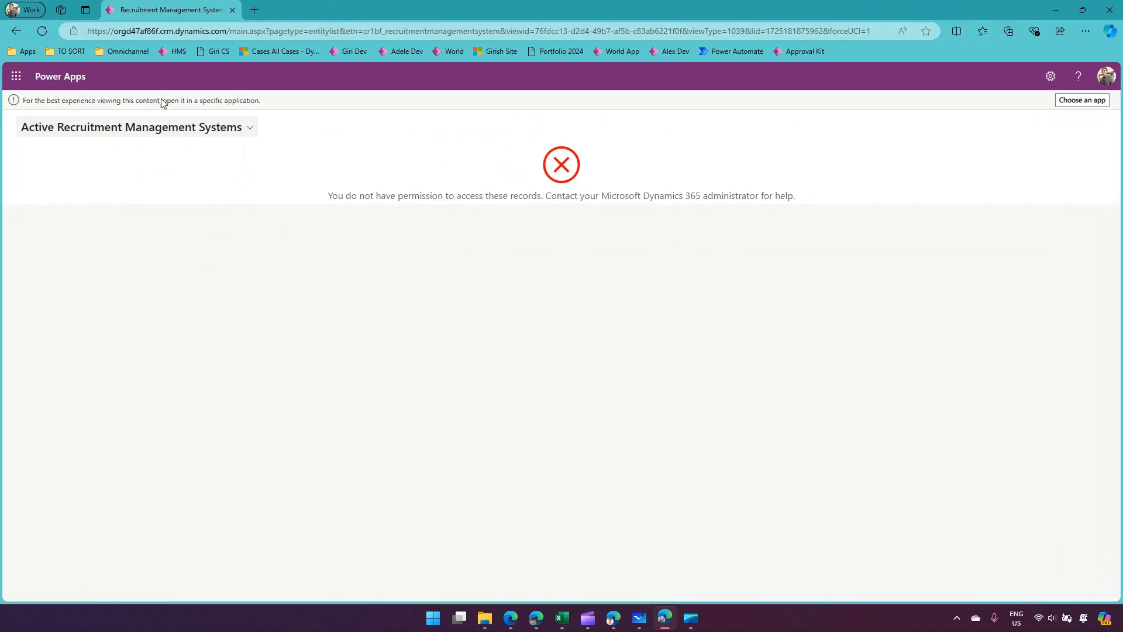
{"action": "left_click", "coordinate": [43, 31]}
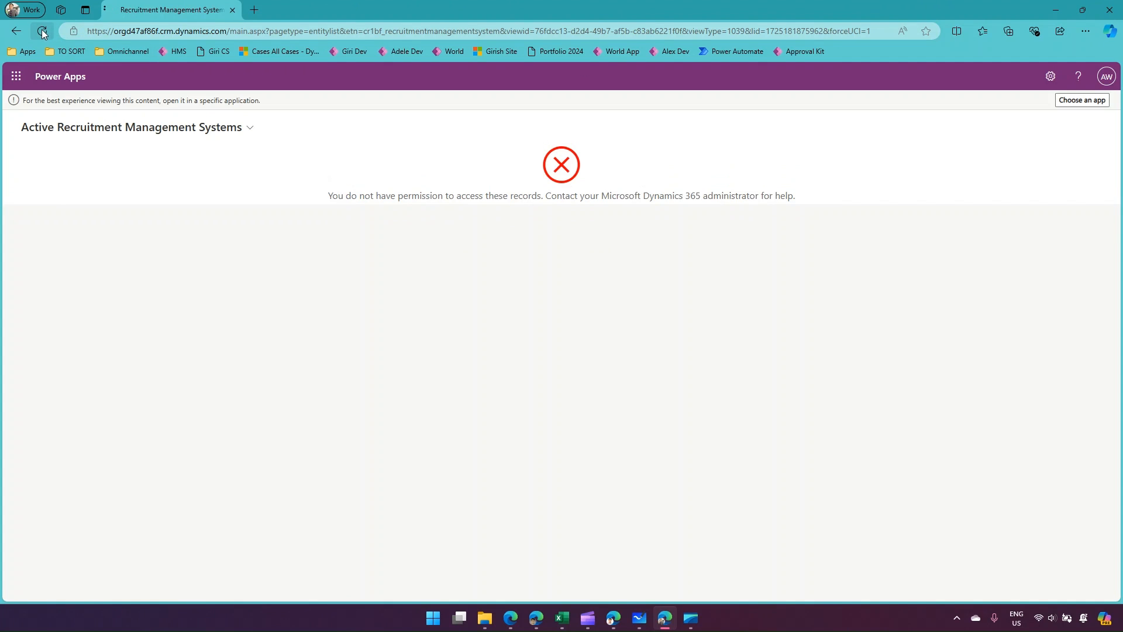
{"action": "left_click", "coordinate": [39, 28]}
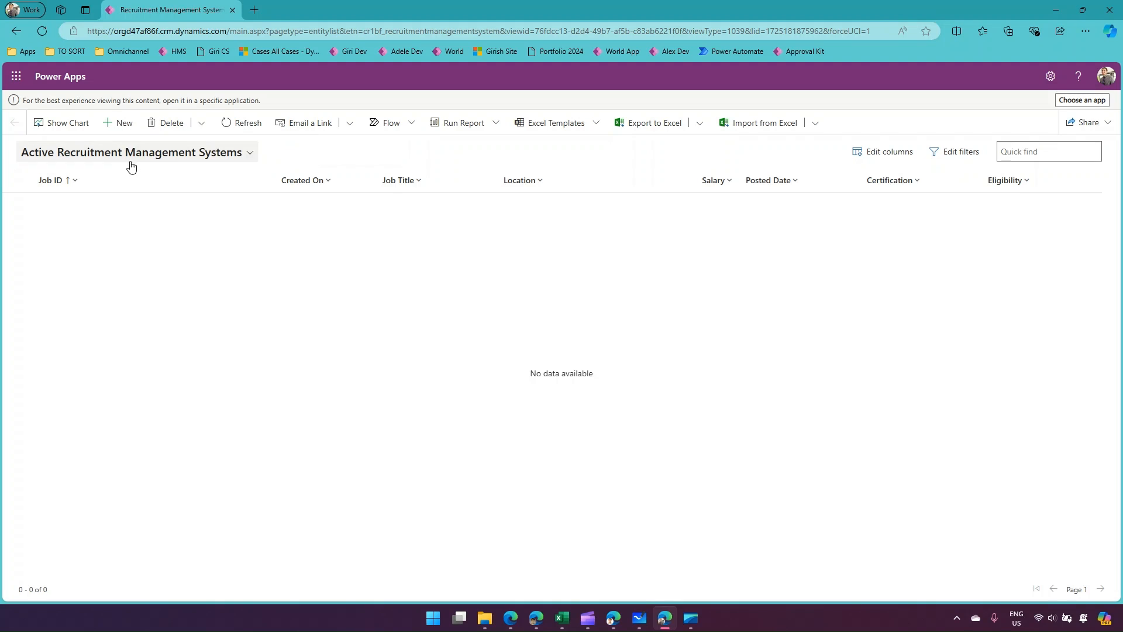
{"action": "left_click", "coordinate": [1058, 10]}
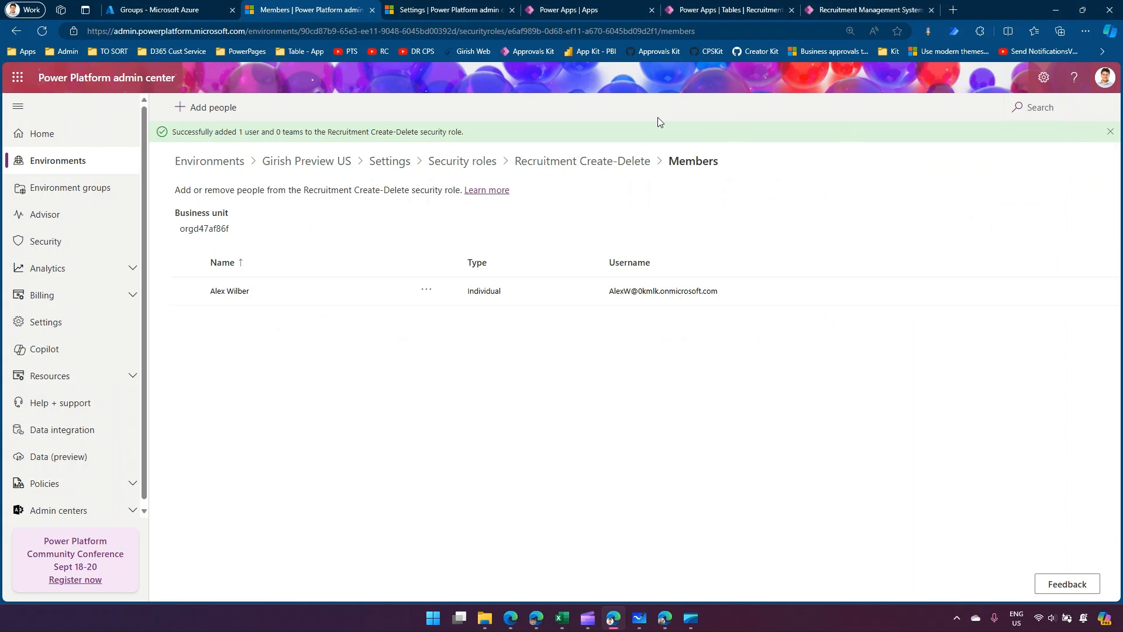
In the Recruitment System app, share record 001 with the second user, granting only the Read permission.
{"action": "left_click", "coordinate": [709, 8]}
{"action": "left_click", "coordinate": [584, 6]}
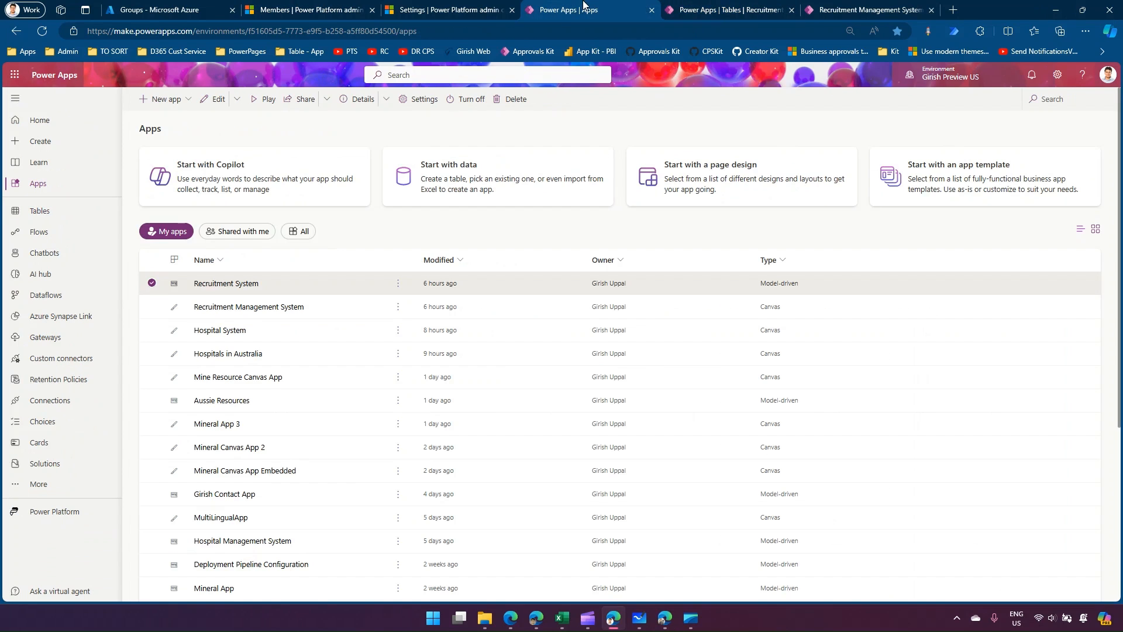
{"action": "left_click", "coordinate": [853, 7]}
{"action": "left_click", "coordinate": [167, 221]}
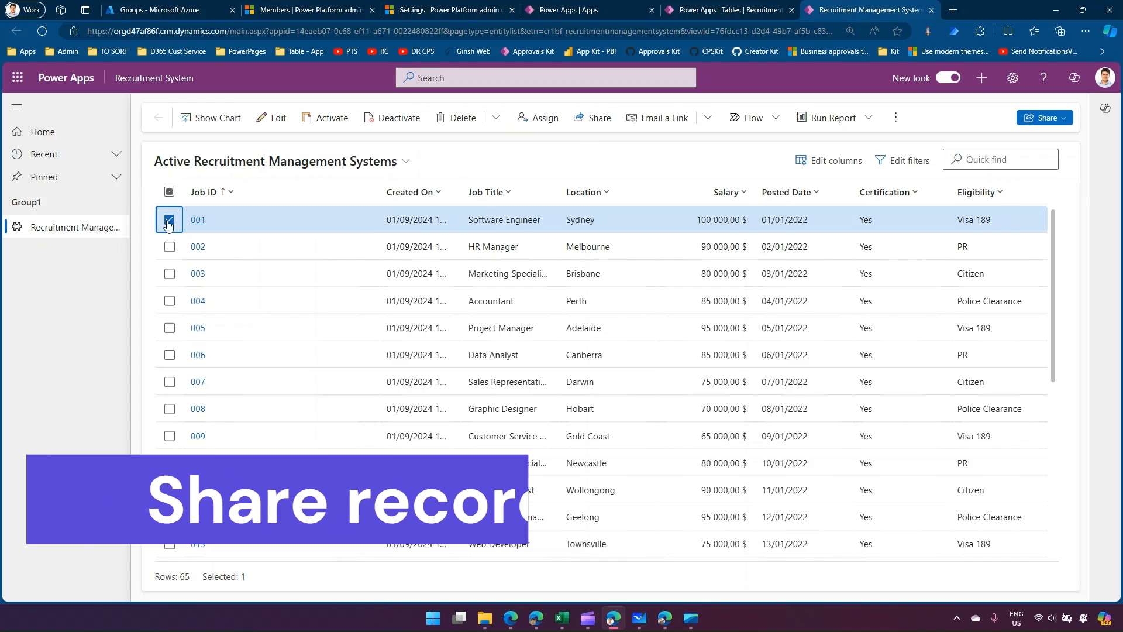
{"action": "left_click", "coordinate": [594, 118]}
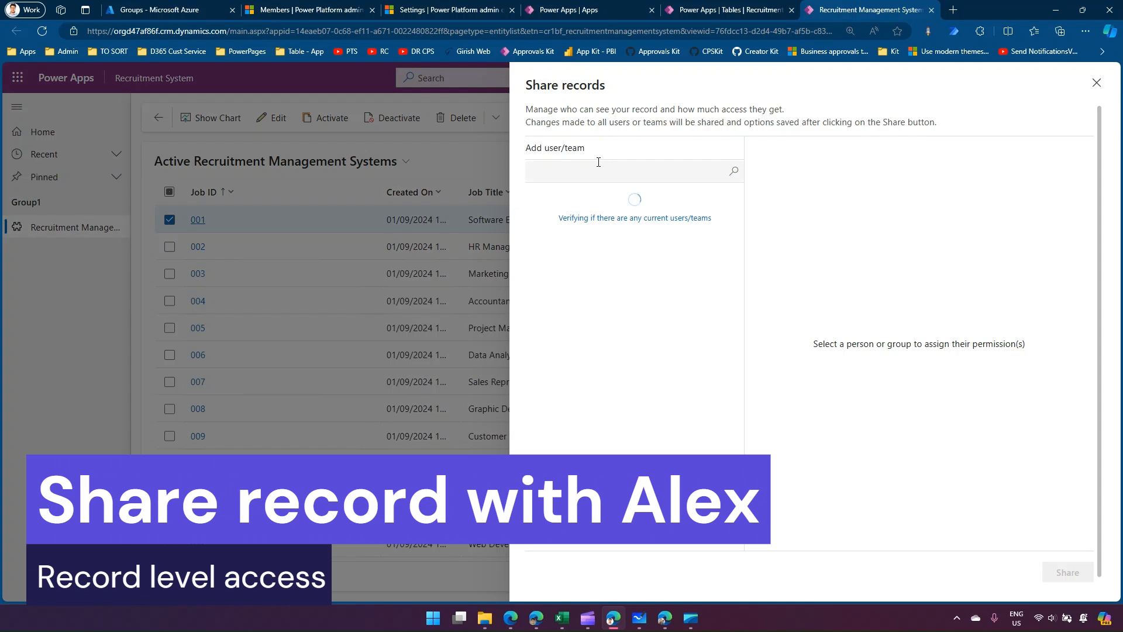
{"action": "left_click", "coordinate": [594, 171]}
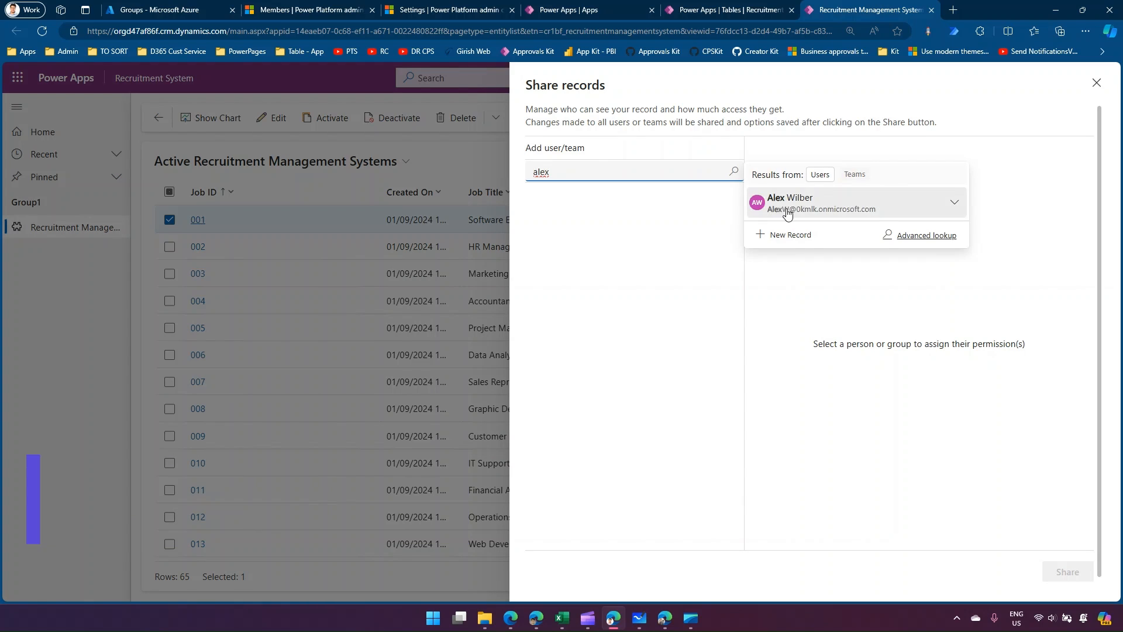
{"action": "left_click", "coordinate": [786, 213]}
{"action": "left_click", "coordinate": [556, 234]}
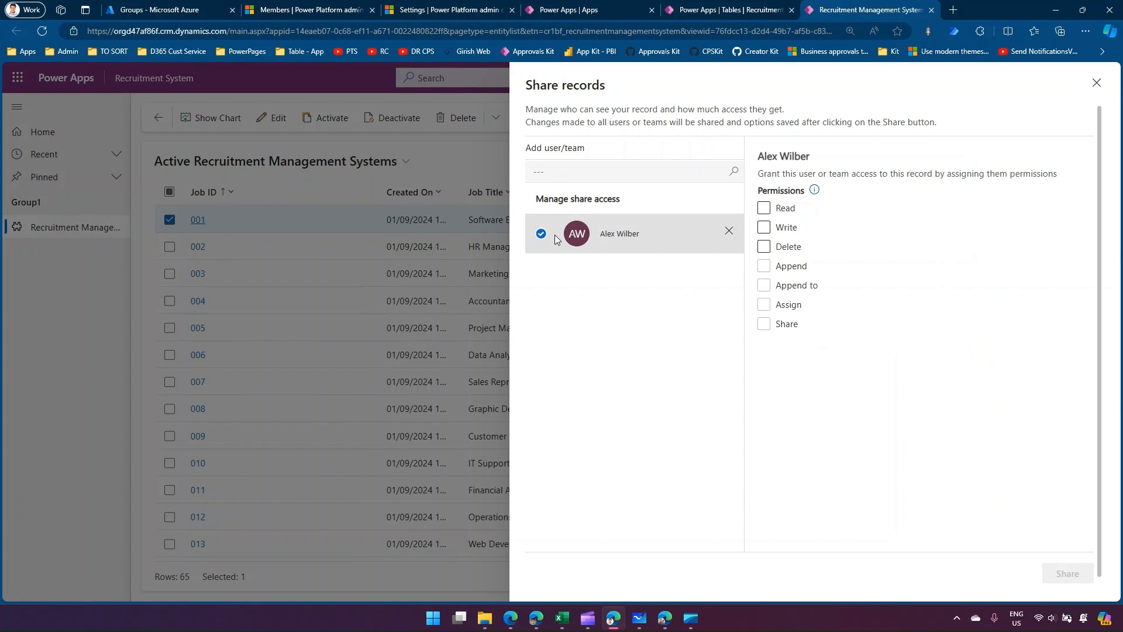
{"action": "left_click", "coordinate": [764, 208]}
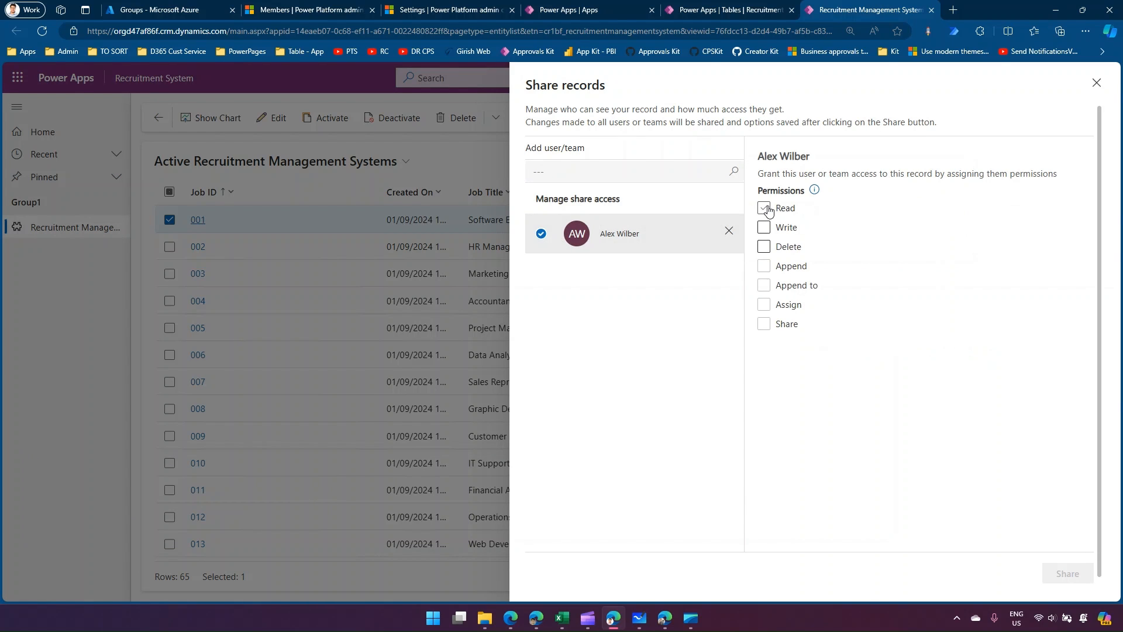
{"action": "left_click", "coordinate": [767, 209]}
{"action": "left_click", "coordinate": [1068, 572]}
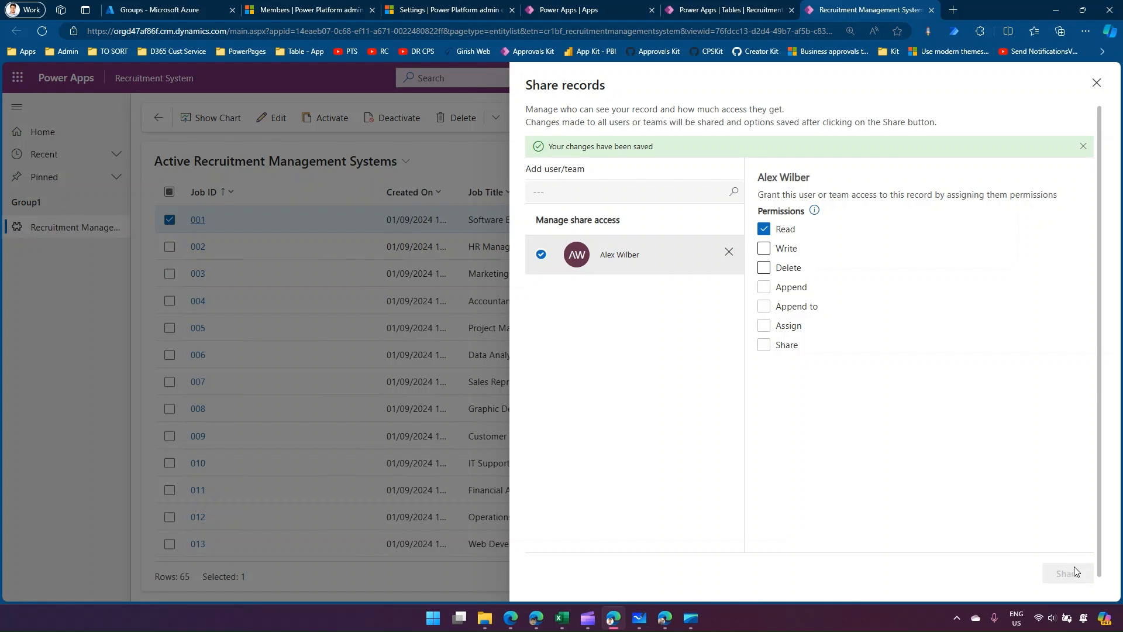
In the second user's window, reload the view, open record 001 to check its access level, and return to the list.
{"action": "left_click", "coordinate": [665, 617]}
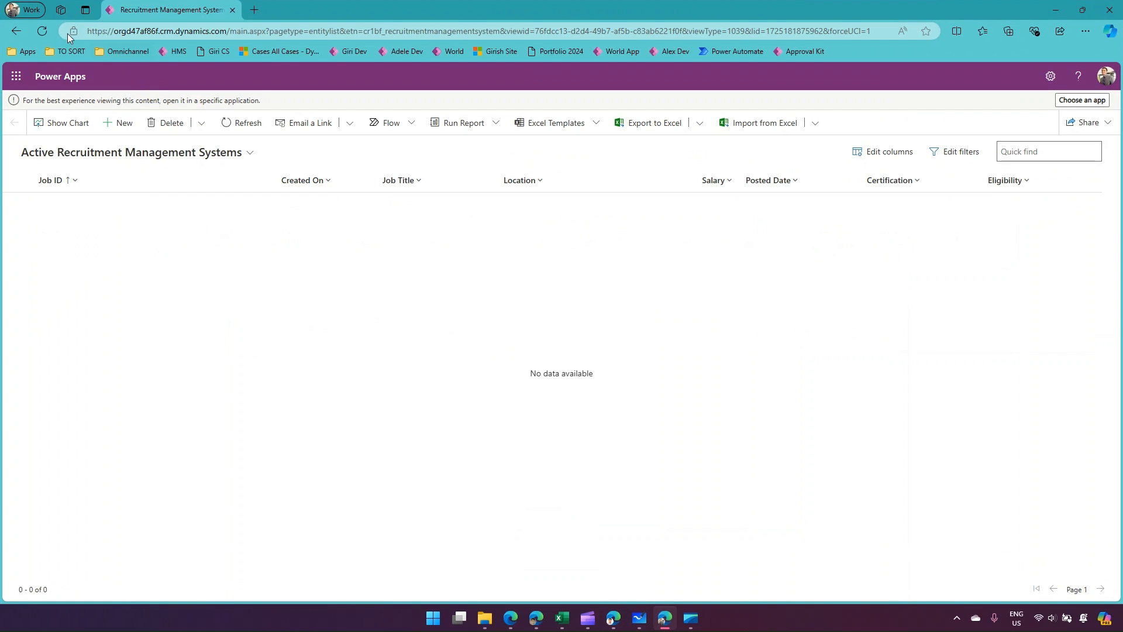
{"action": "left_click", "coordinate": [44, 31]}
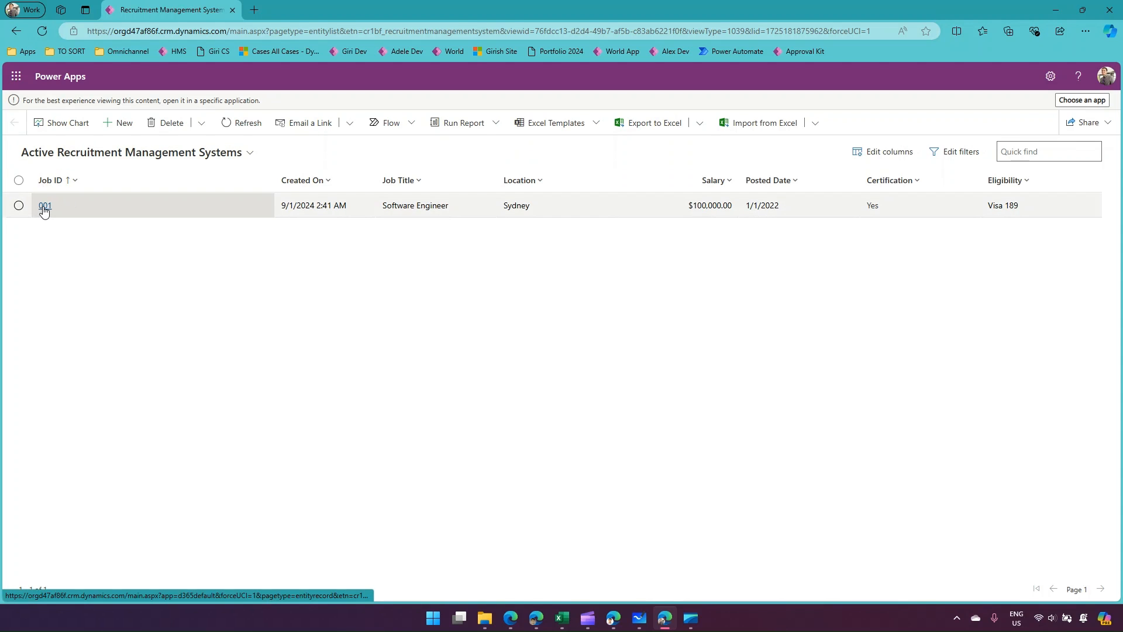
{"action": "left_click", "coordinate": [43, 206]}
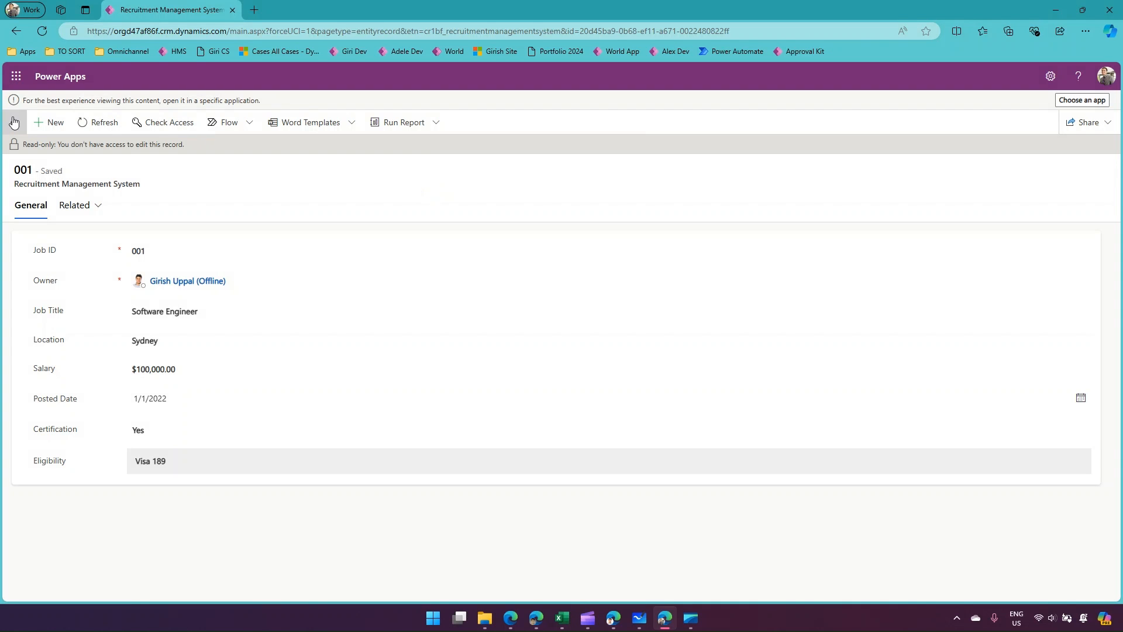
{"action": "left_click", "coordinate": [19, 123]}
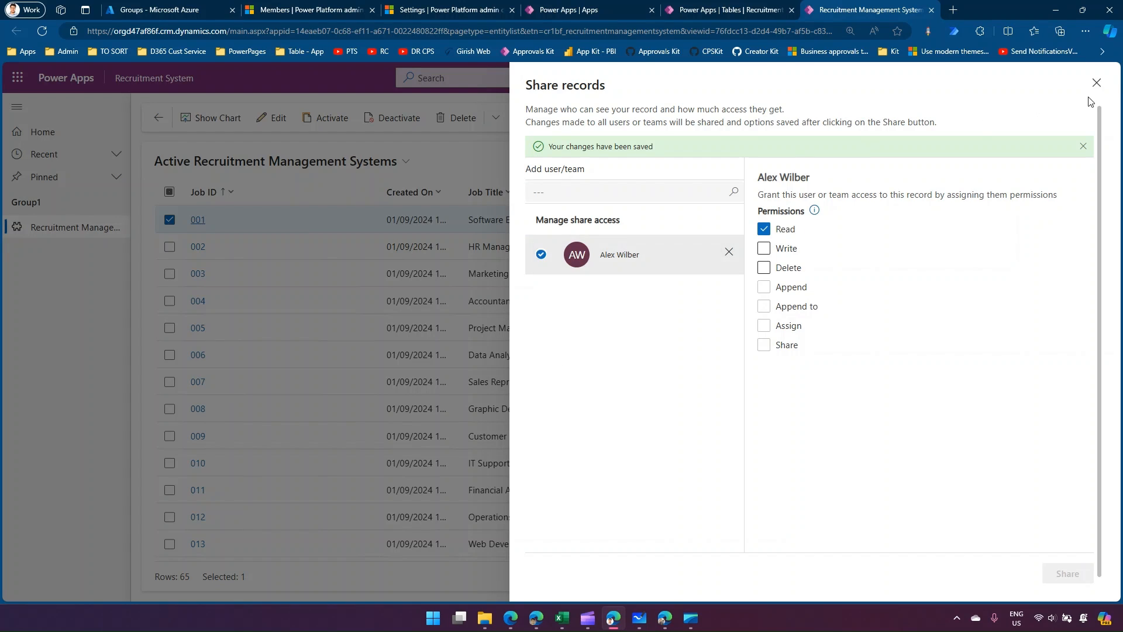
In the admin window, share only record 002 with the second user, granting Read, Write and Delete permissions.
{"action": "left_click", "coordinate": [1096, 82]}
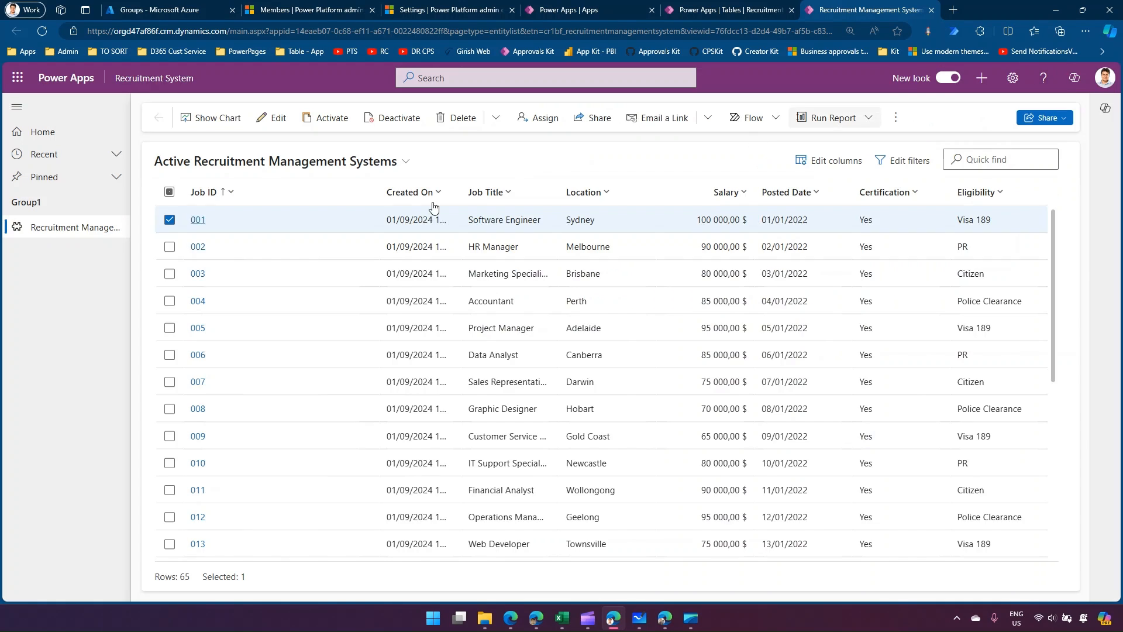
{"action": "left_click", "coordinate": [169, 246]}
{"action": "left_click", "coordinate": [169, 221]}
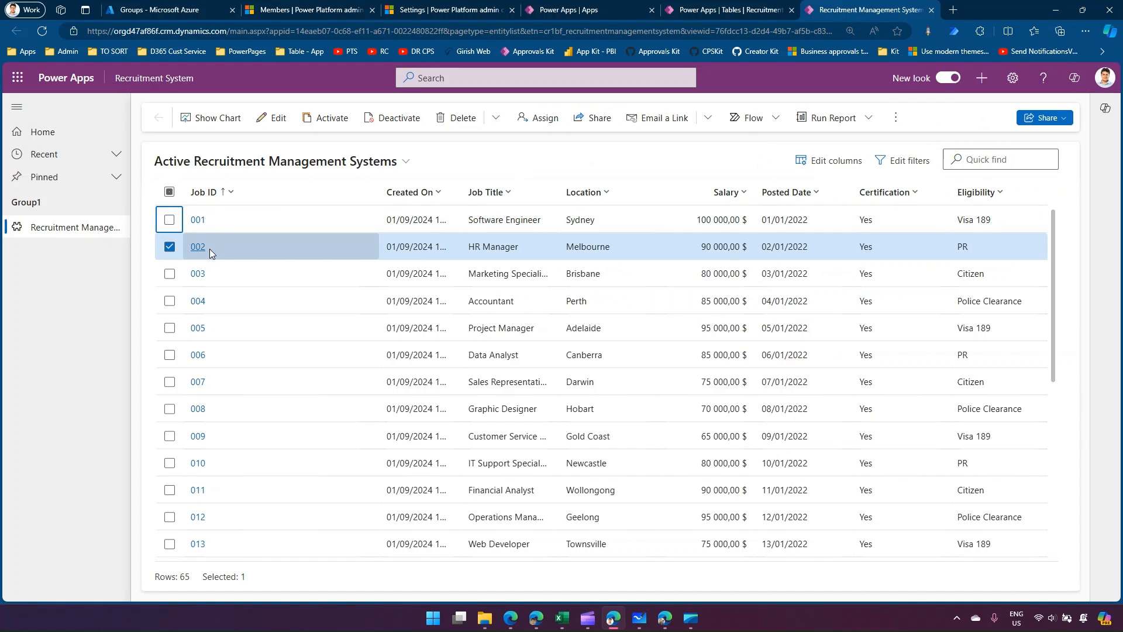
{"action": "left_click", "coordinate": [593, 117]}
{"action": "left_click", "coordinate": [668, 172]}
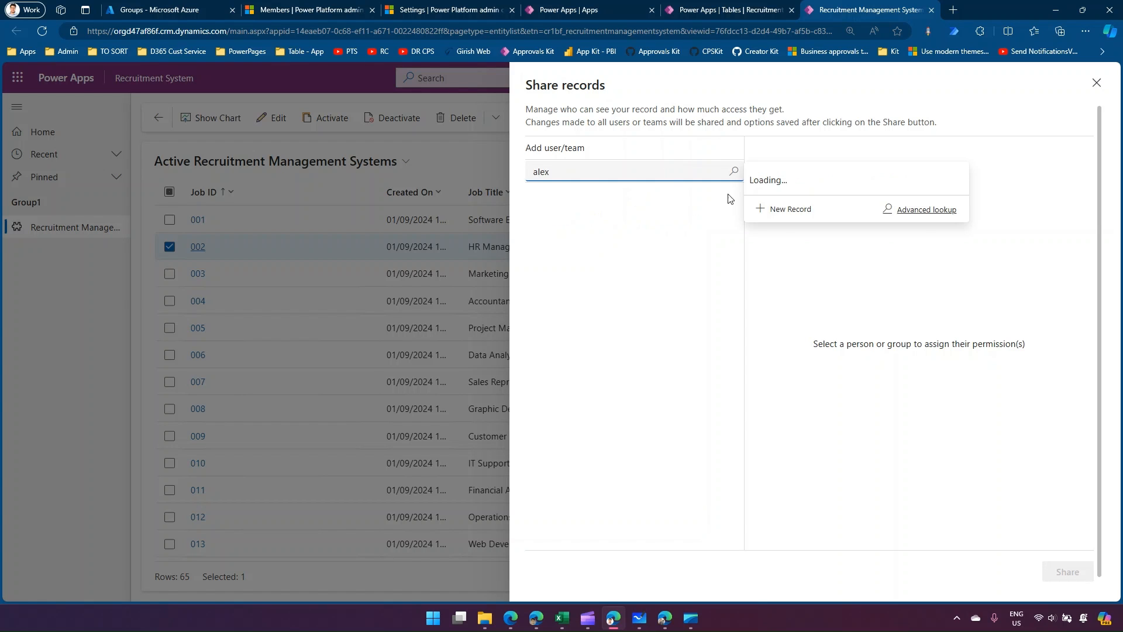
{"action": "left_click", "coordinate": [804, 199]}
{"action": "left_click", "coordinate": [570, 242]}
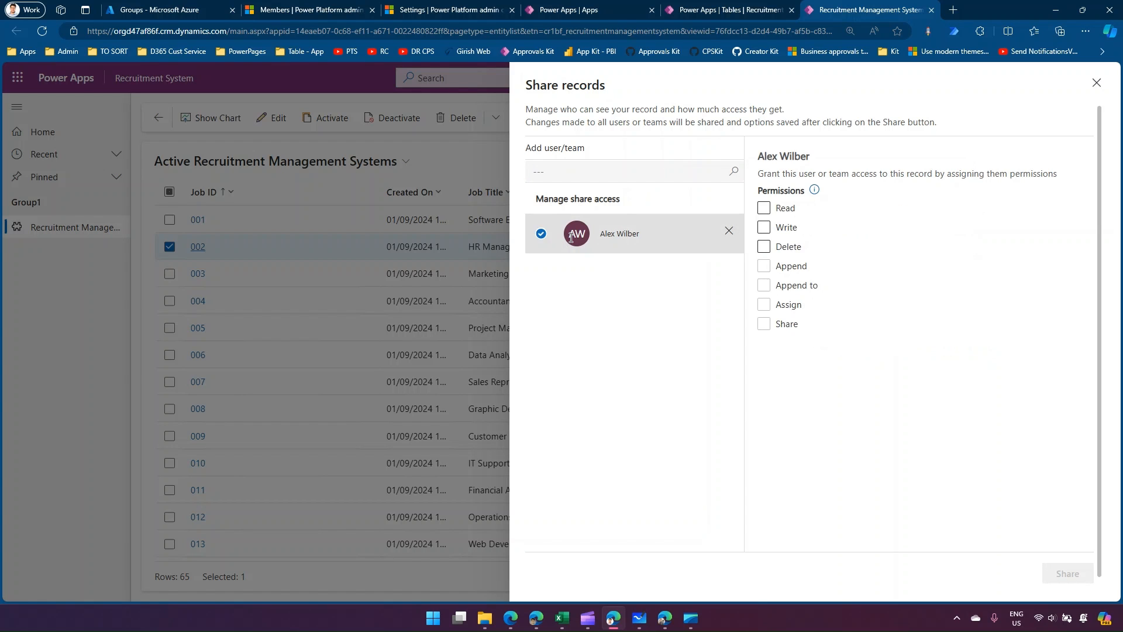
{"action": "left_click", "coordinate": [764, 229]}
{"action": "left_click", "coordinate": [764, 246]}
{"action": "left_click", "coordinate": [1063, 574]}
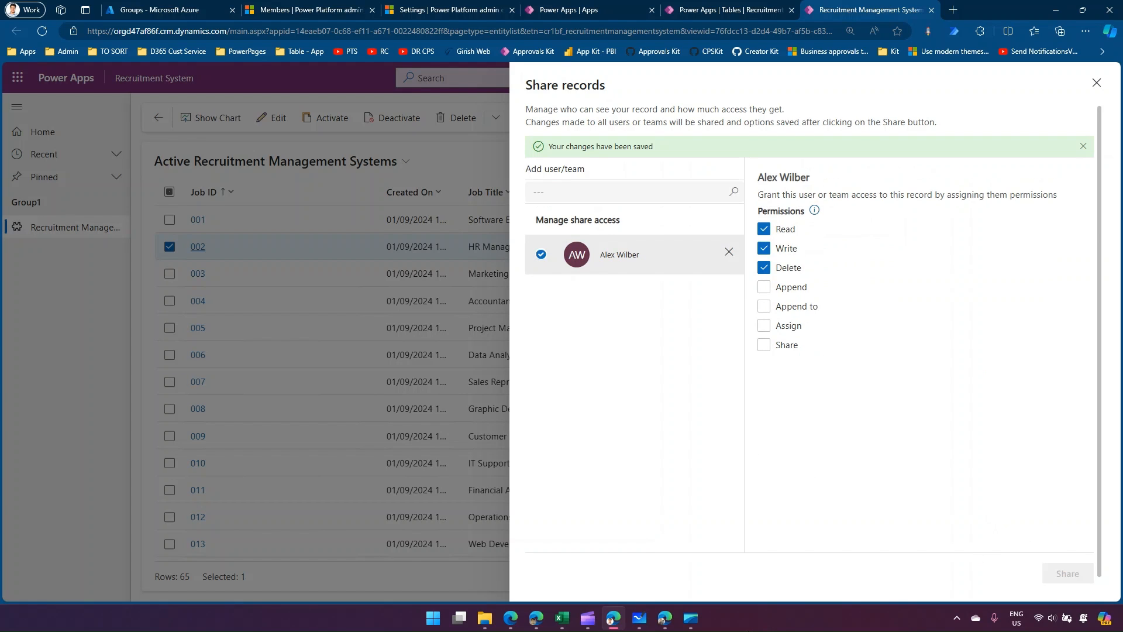
Refresh the list in the second user's window, open record 002 to check its editing rights, and return to the admin window.
{"action": "left_click", "coordinate": [664, 544]}
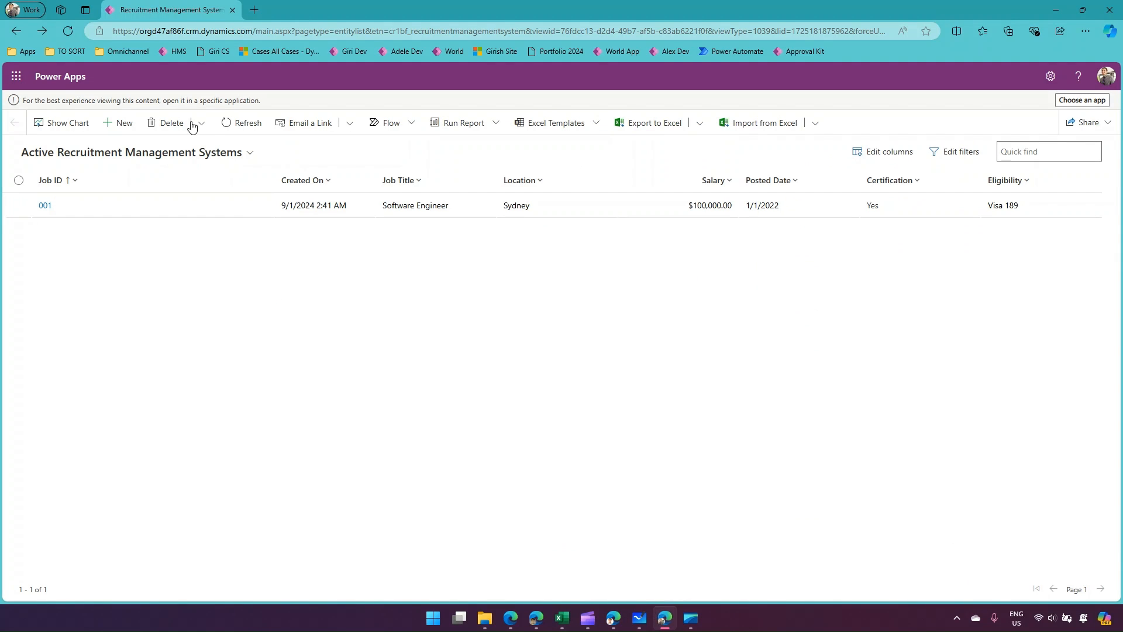
{"action": "left_click", "coordinate": [240, 127]}
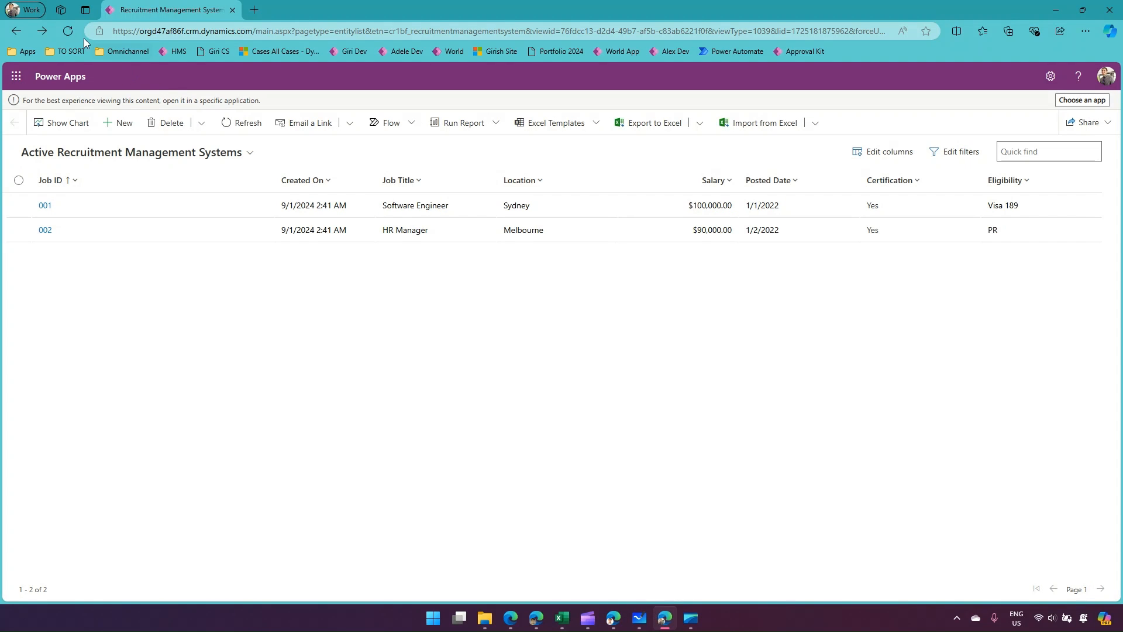
{"action": "left_click", "coordinate": [45, 231]}
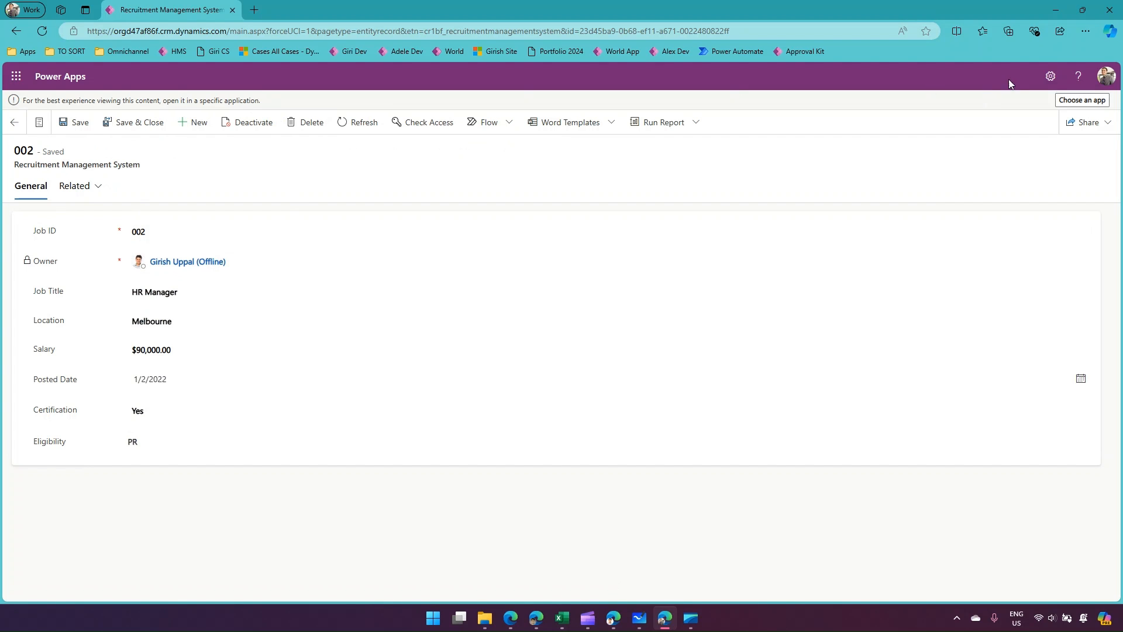
{"action": "left_click", "coordinate": [1056, 6]}
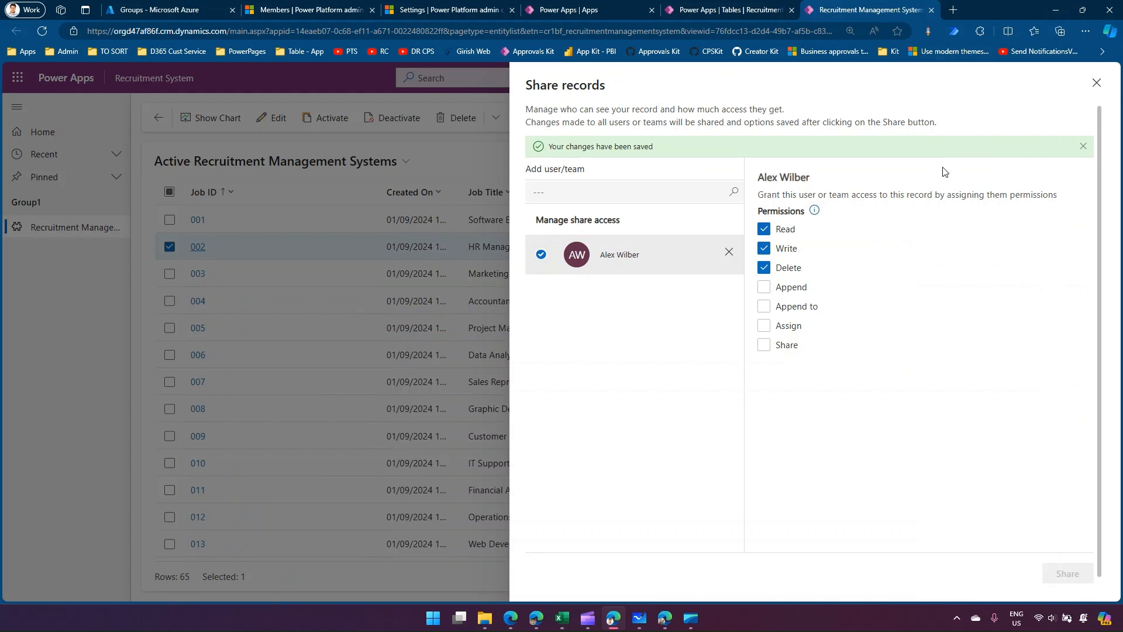
Close the record sharing pane, deselect record 002, and check the sharing scenarios on the Demo1 board in Microsoft Whiteboard.
{"action": "left_click", "coordinate": [1095, 83]}
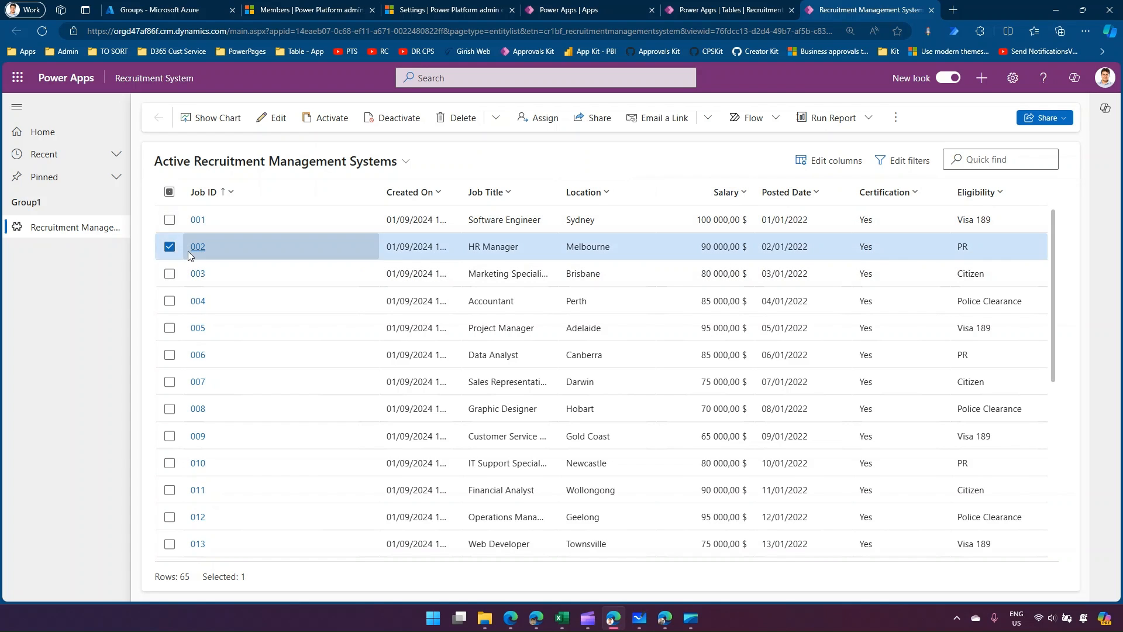
{"action": "left_click", "coordinate": [169, 248]}
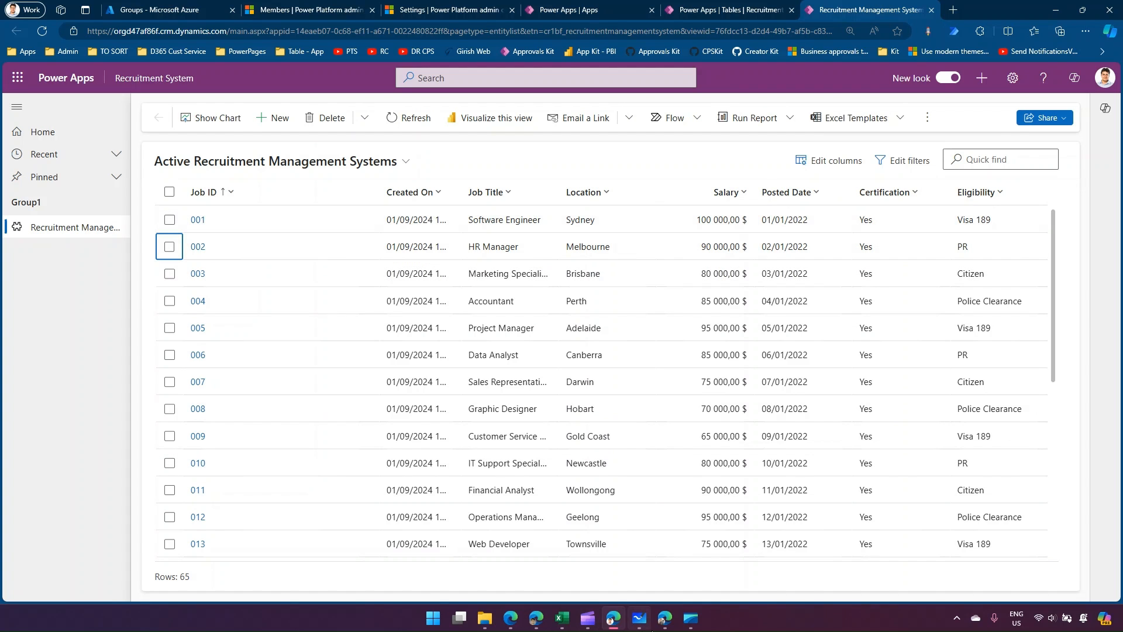
{"action": "left_click", "coordinate": [637, 620]}
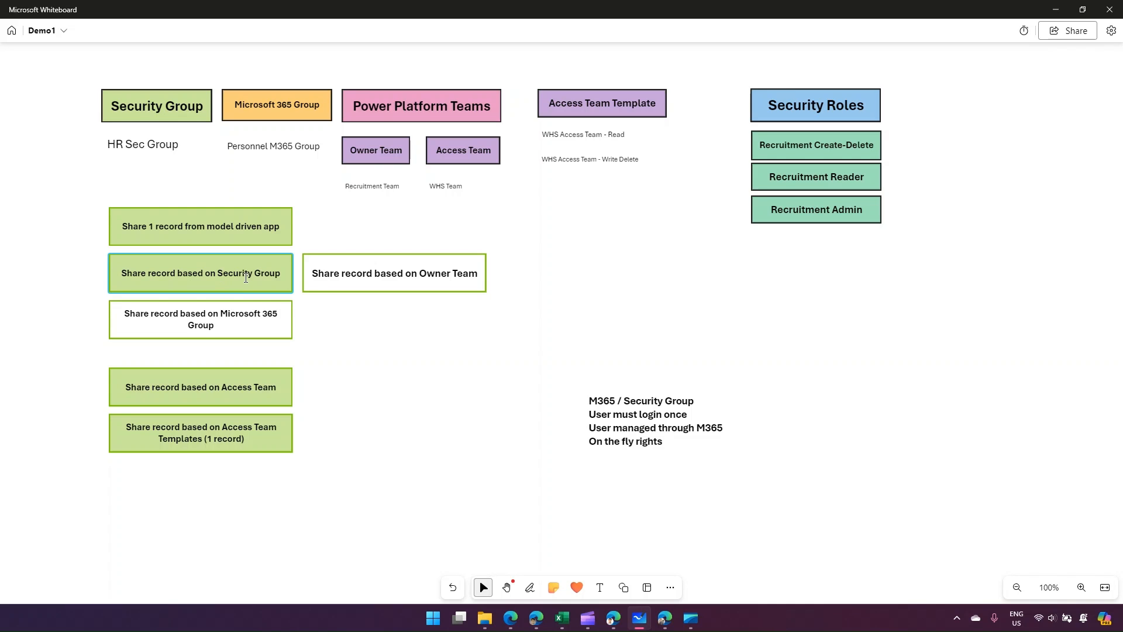
{"action": "left_click", "coordinate": [1052, 7]}
In the Azure portal, search all groups for "sec" and open the HR Sec Group.
{"action": "left_click", "coordinate": [176, 13]}
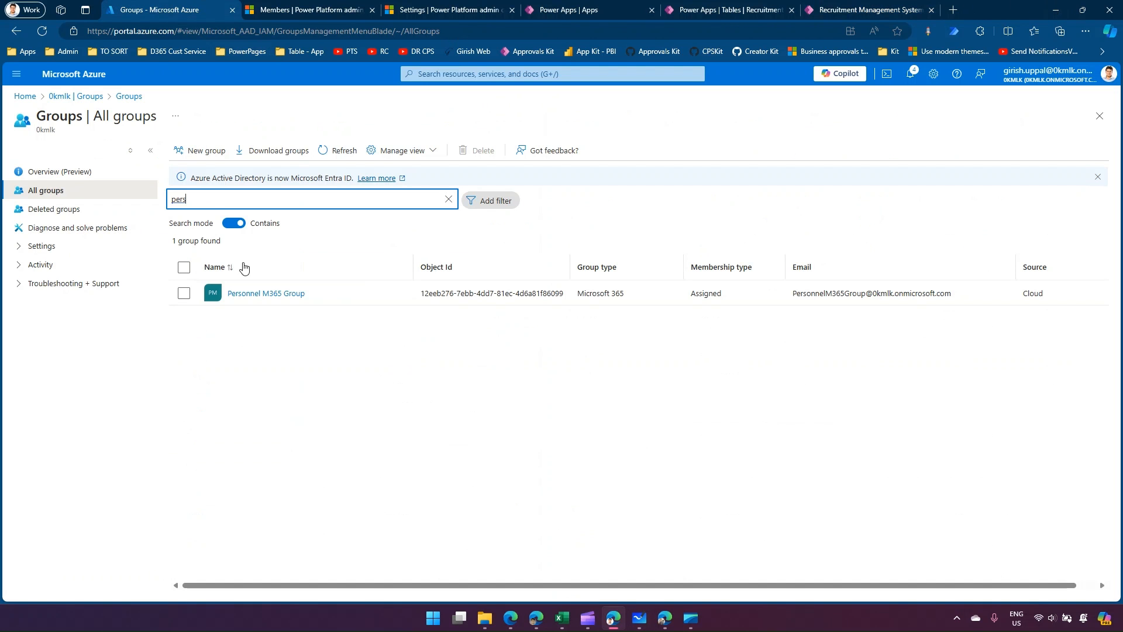
{"action": "left_click_drag", "start_coordinate": [193, 200], "coordinate": [148, 206]}
{"action": "type", "text": "sec"}
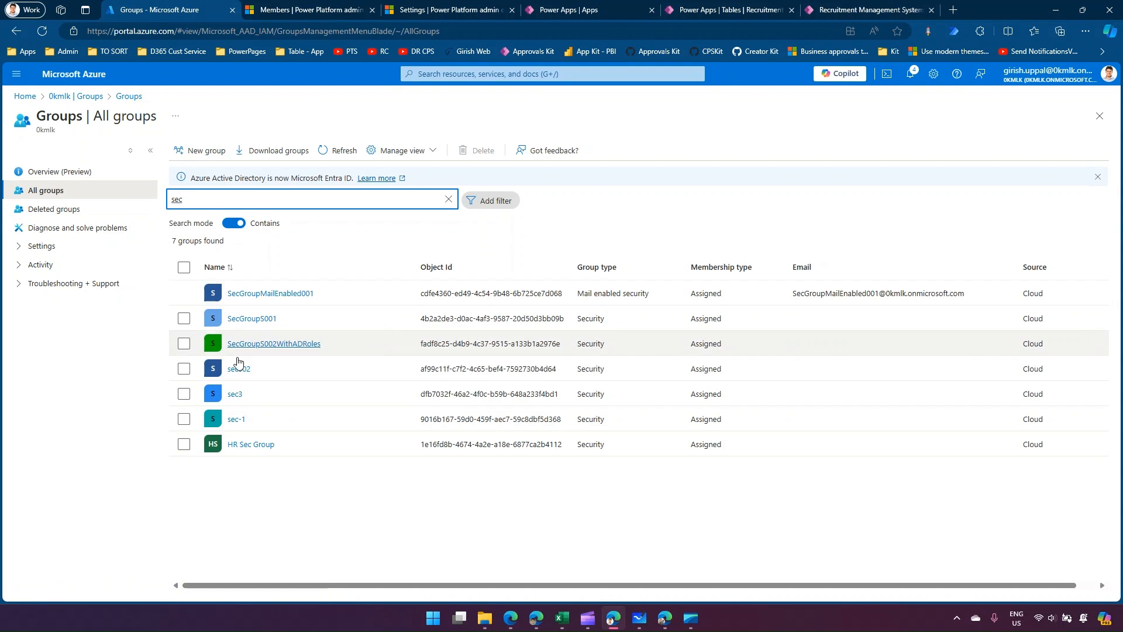
{"action": "left_click", "coordinate": [249, 445]}
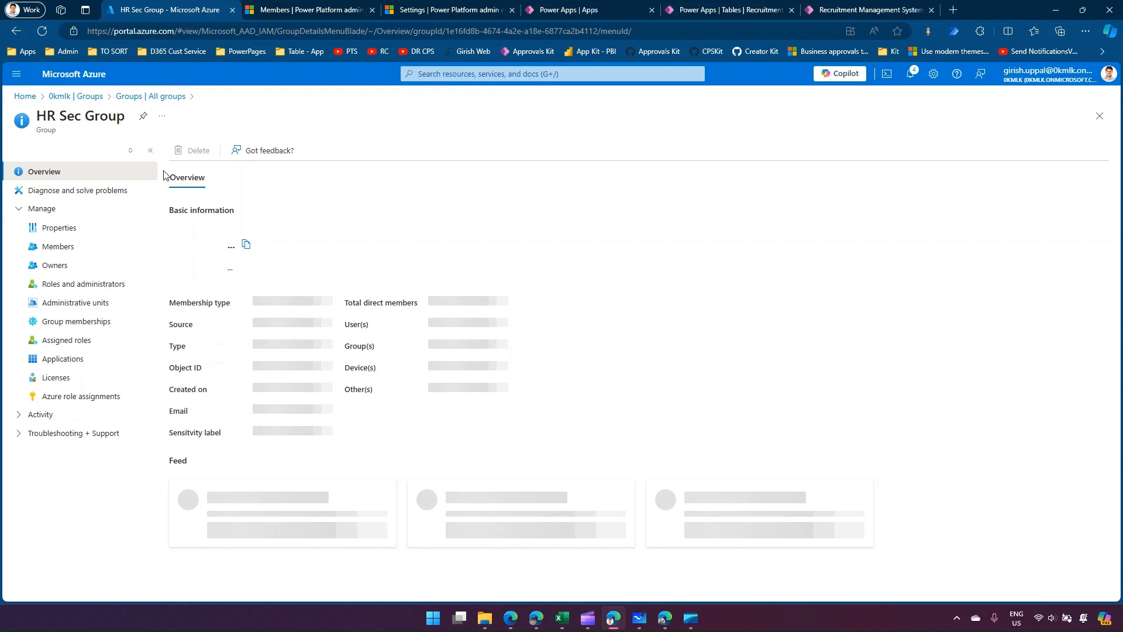
Add the second user as a direct member of the HR Sec Group.
{"action": "left_click", "coordinate": [83, 247]}
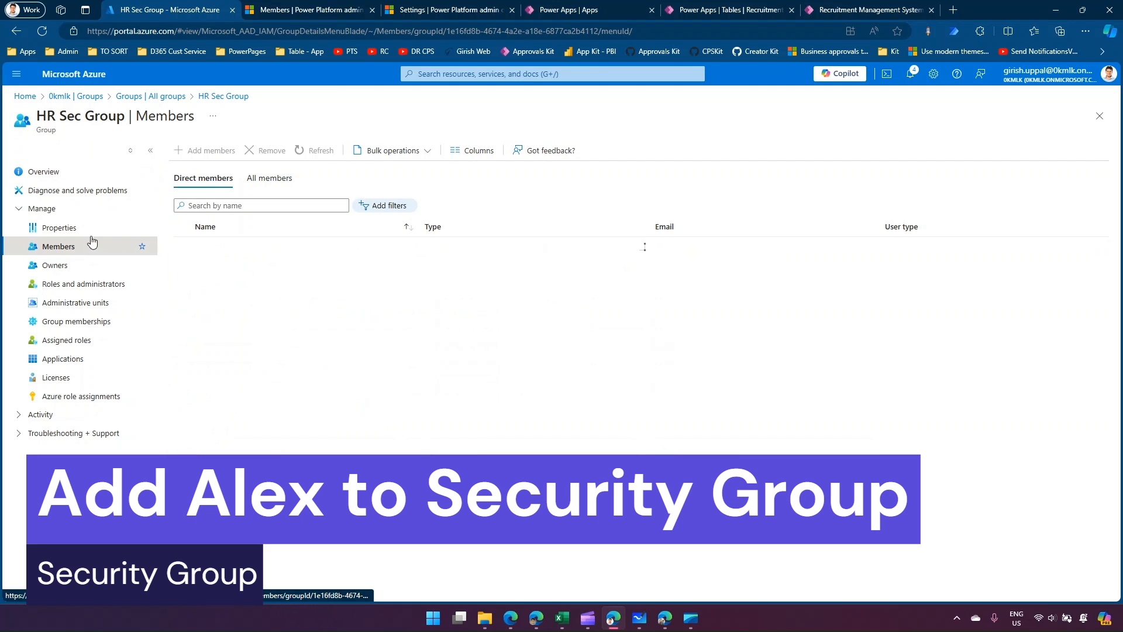
{"action": "left_click", "coordinate": [217, 151]}
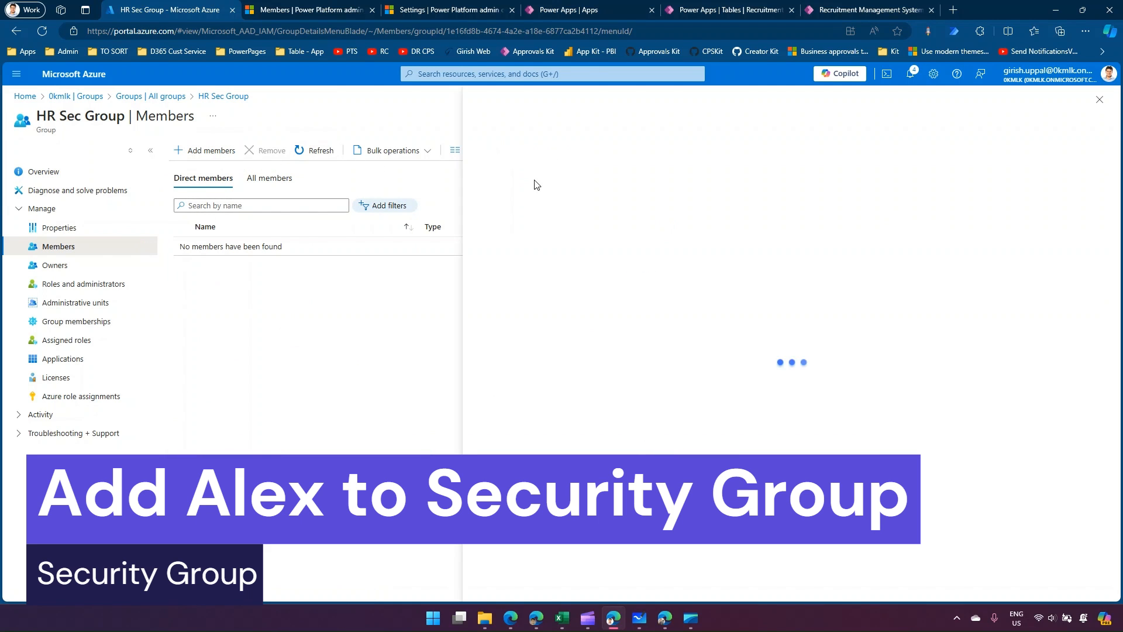
{"action": "type", "text": "alex"}
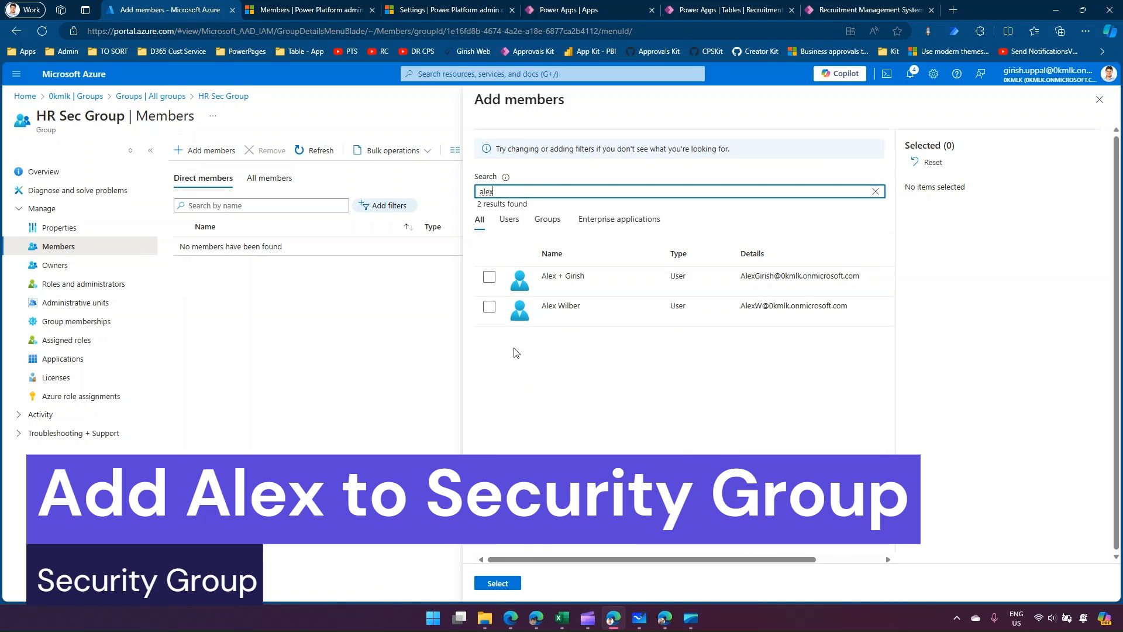
{"action": "left_click", "coordinate": [489, 306]}
{"action": "left_click", "coordinate": [498, 583]}
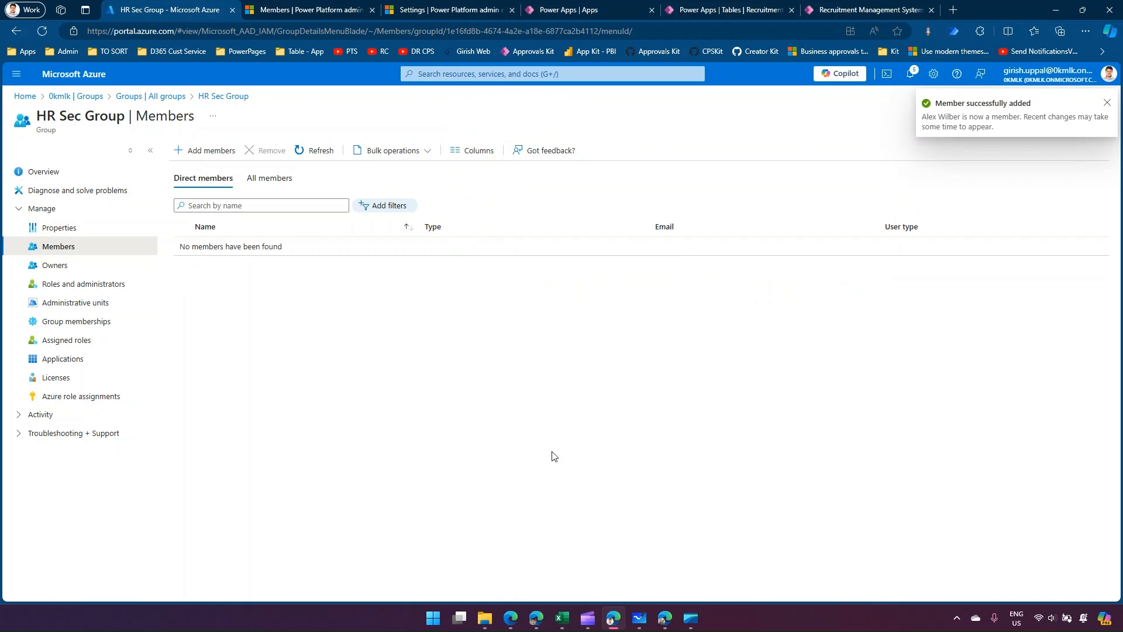
In the second user's window, reload record 002, go back to the recruitment list and refresh it, and return to the admin window.
{"action": "left_click", "coordinate": [664, 618]}
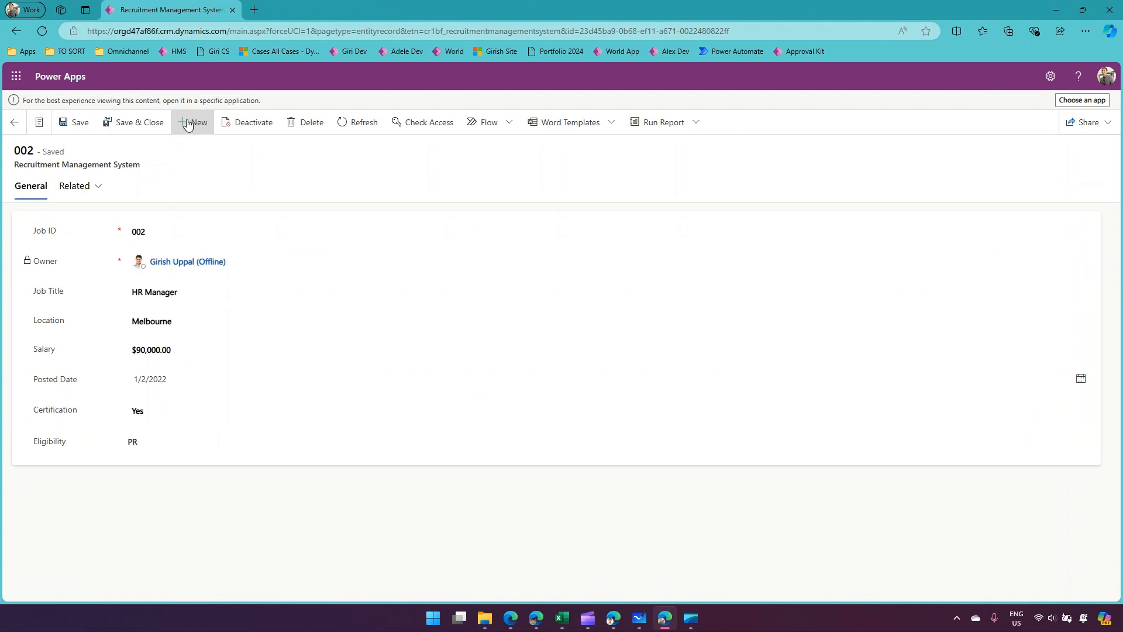
{"action": "left_click", "coordinate": [44, 32]}
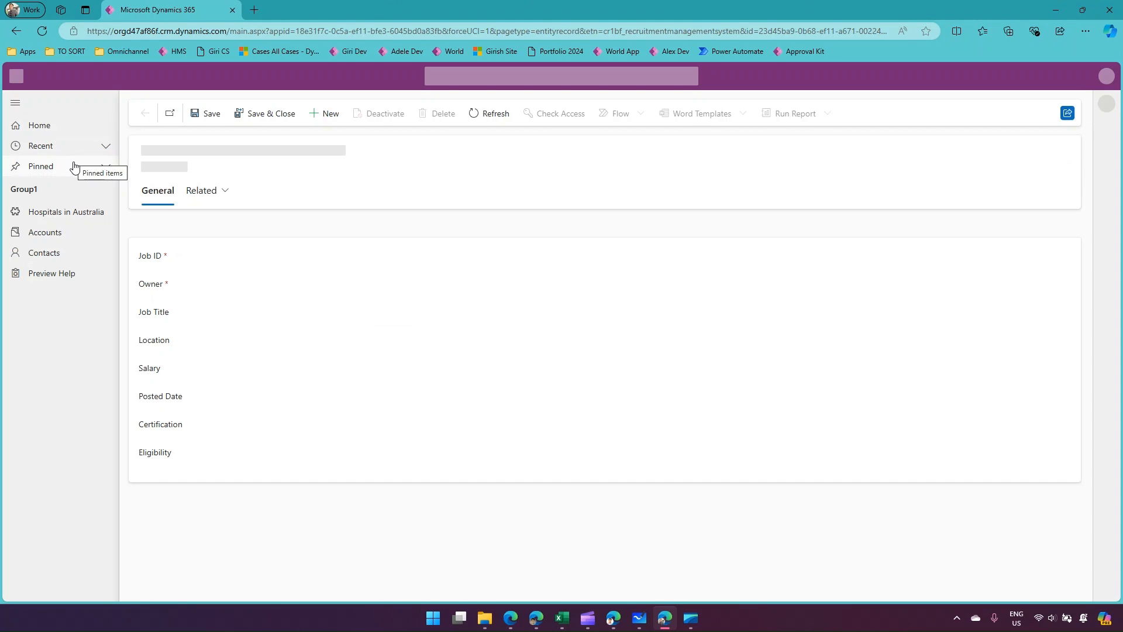
{"action": "left_click", "coordinate": [17, 32]}
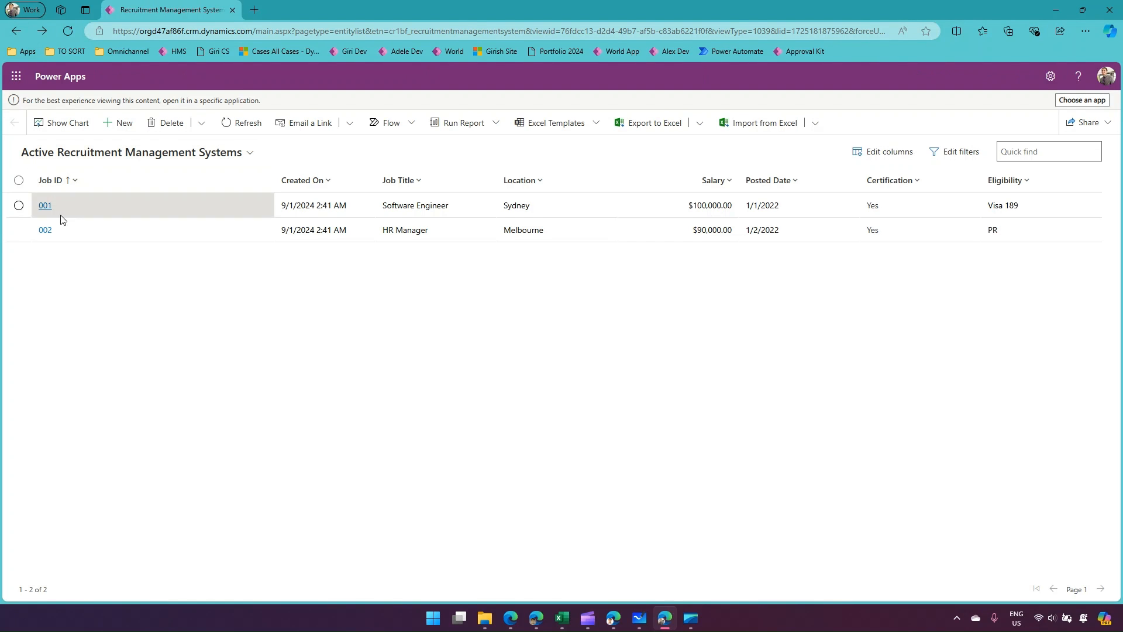
{"action": "left_click", "coordinate": [69, 31]}
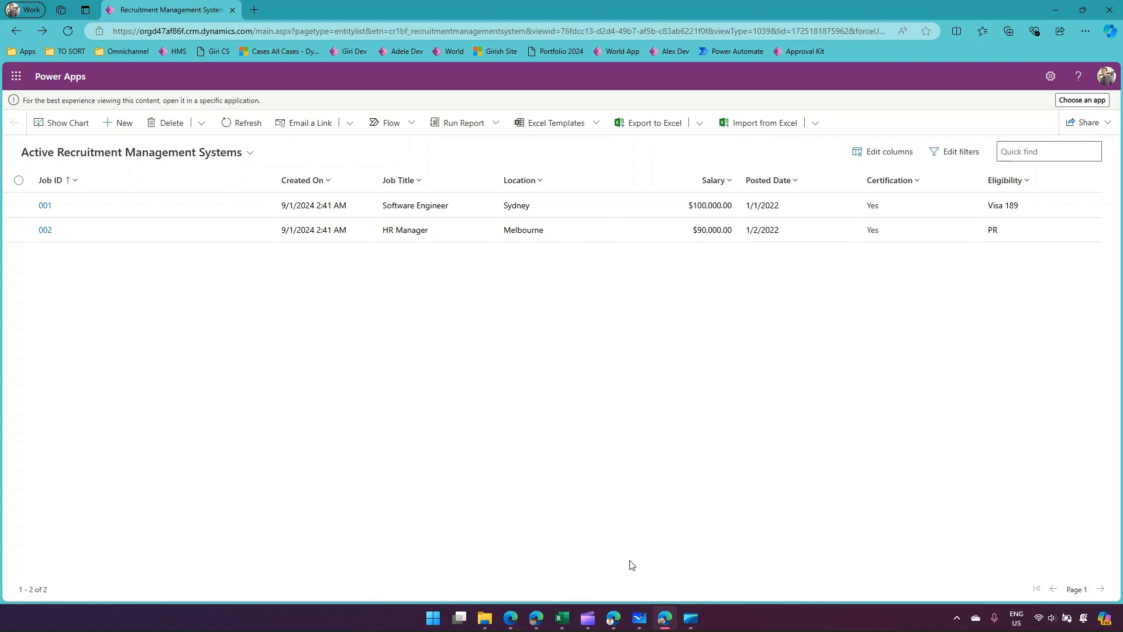
{"action": "left_click", "coordinate": [613, 620]}
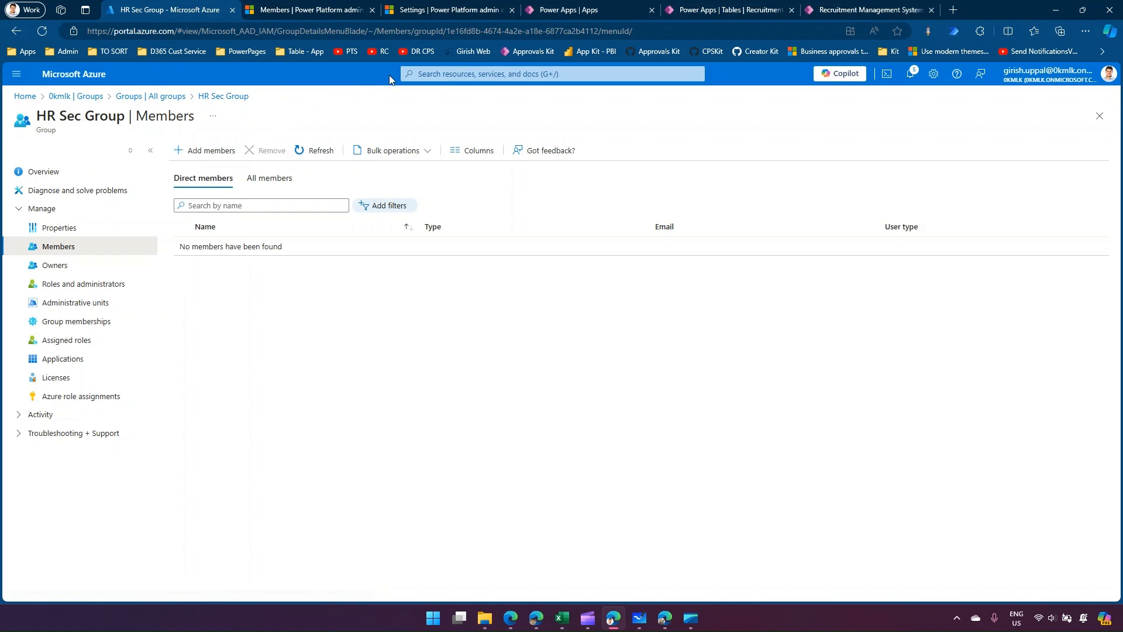
Open the Teams list from the environment's Users + permissions settings in the Power Platform admin center.
{"action": "left_click", "coordinate": [448, 10]}
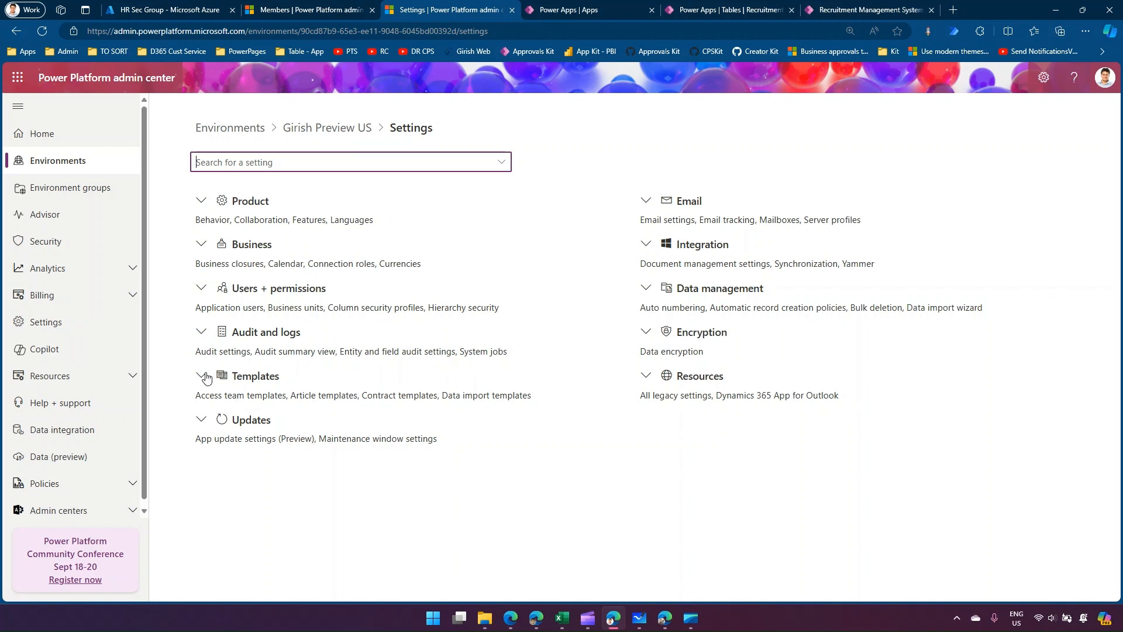
{"action": "left_click", "coordinate": [200, 289]}
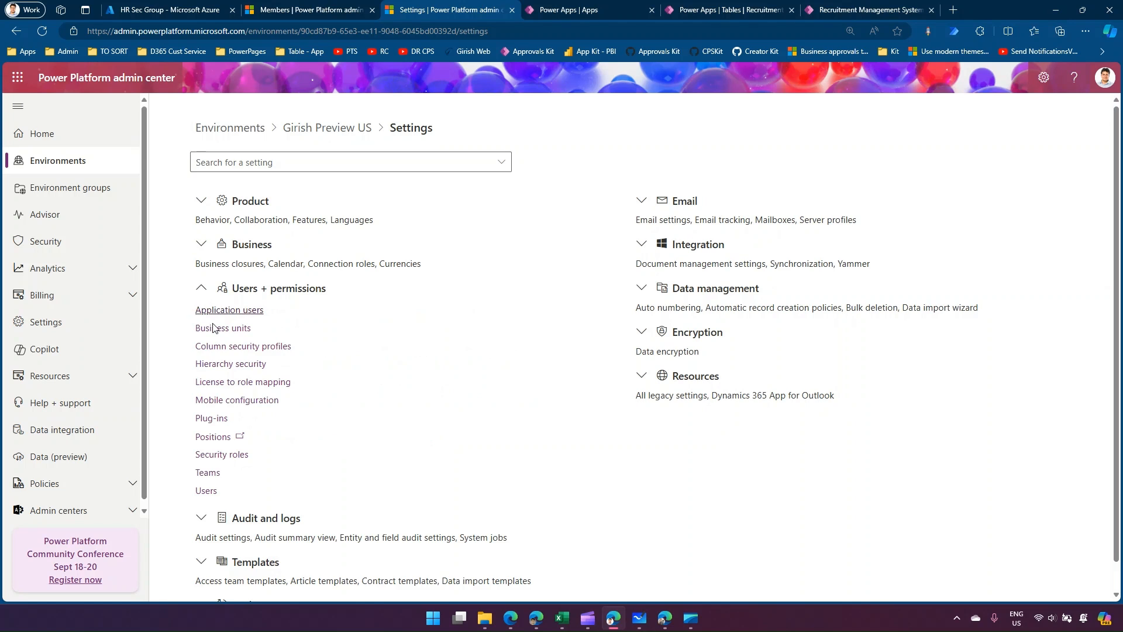
{"action": "left_click", "coordinate": [211, 473]}
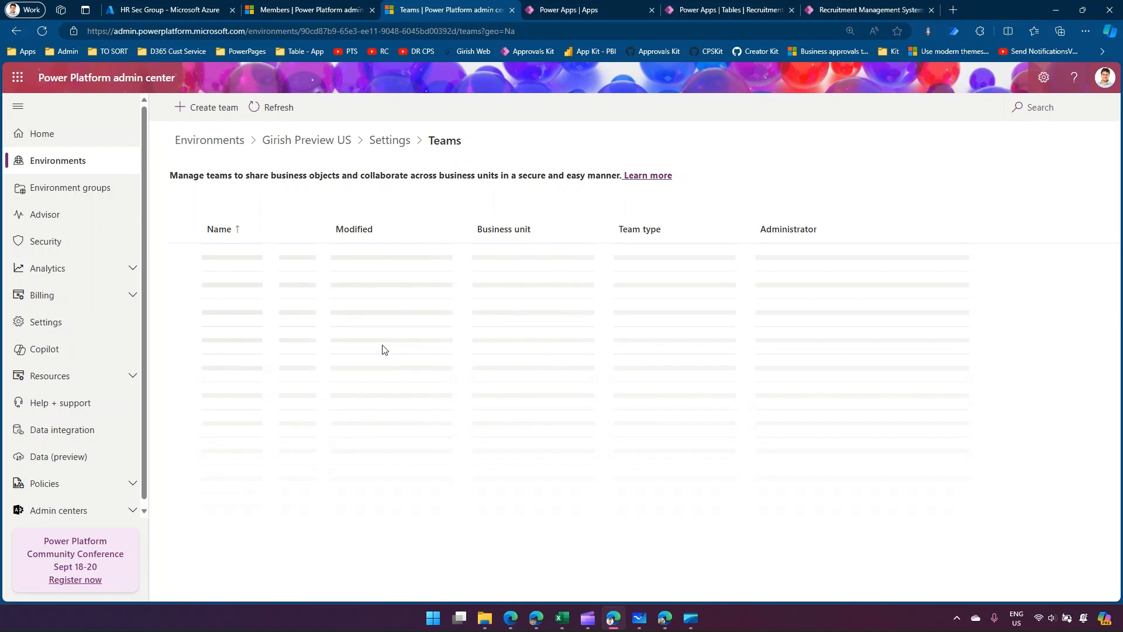
Search the existing teams for "sec" and clear the search.
{"action": "left_click", "coordinate": [1043, 105]}
{"action": "type", "text": "sec"}
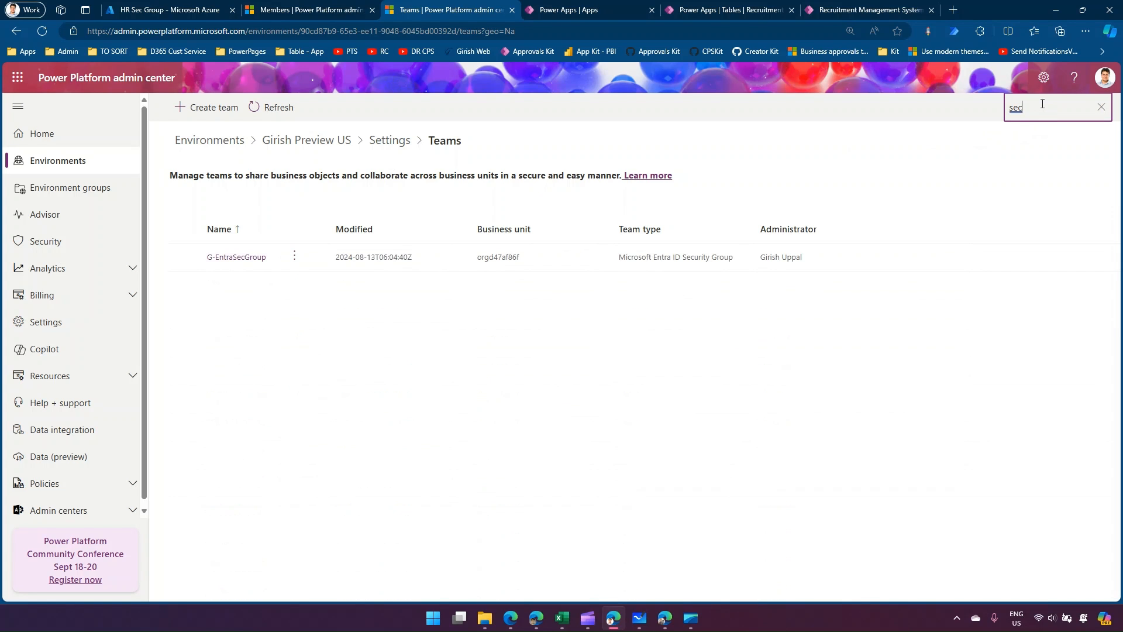
{"action": "left_click", "coordinate": [1100, 106]}
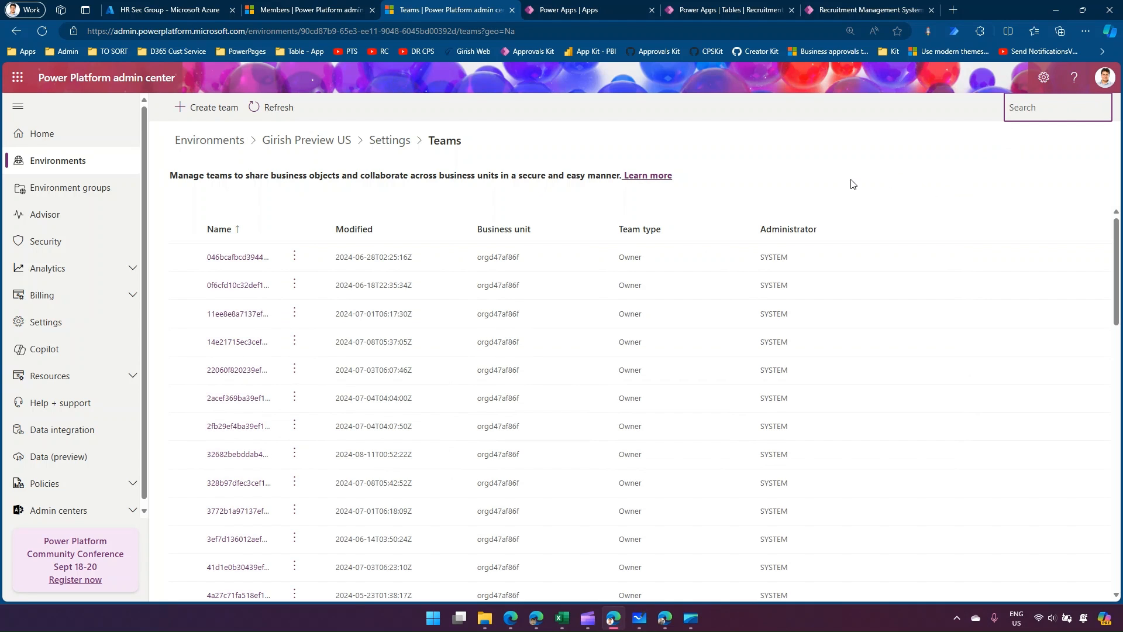
Start a new team named XX HR Sec Group in business unit orgd47af86f, with the admin user as administrator.
{"action": "left_click", "coordinate": [223, 111]}
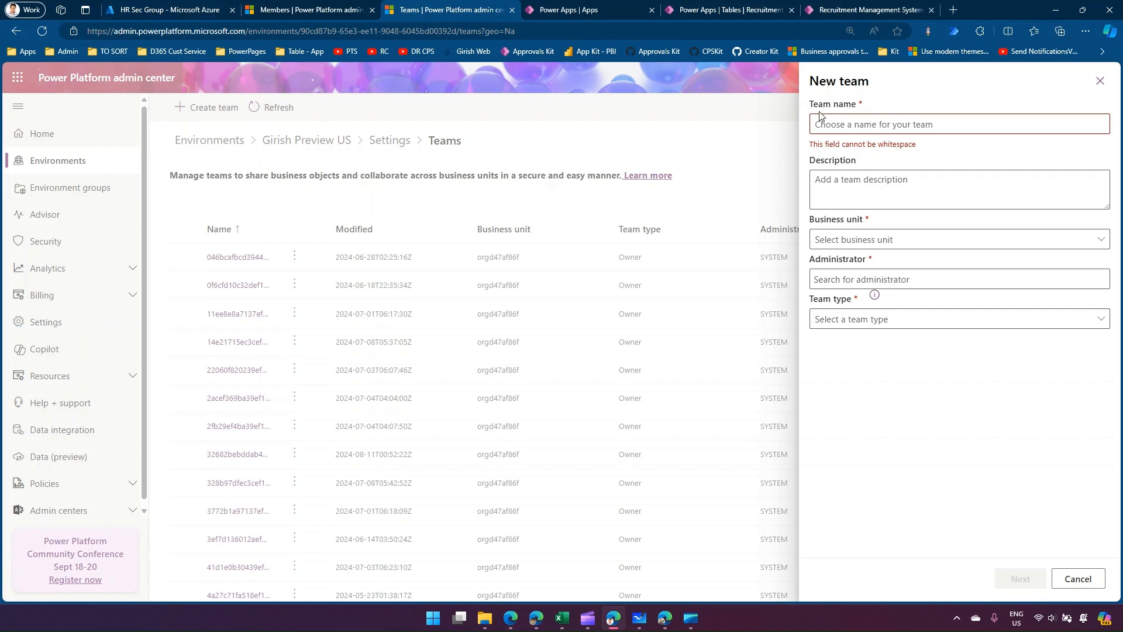
{"action": "left_click", "coordinate": [864, 119]}
{"action": "type", "text": "XX HR Sec Group"}
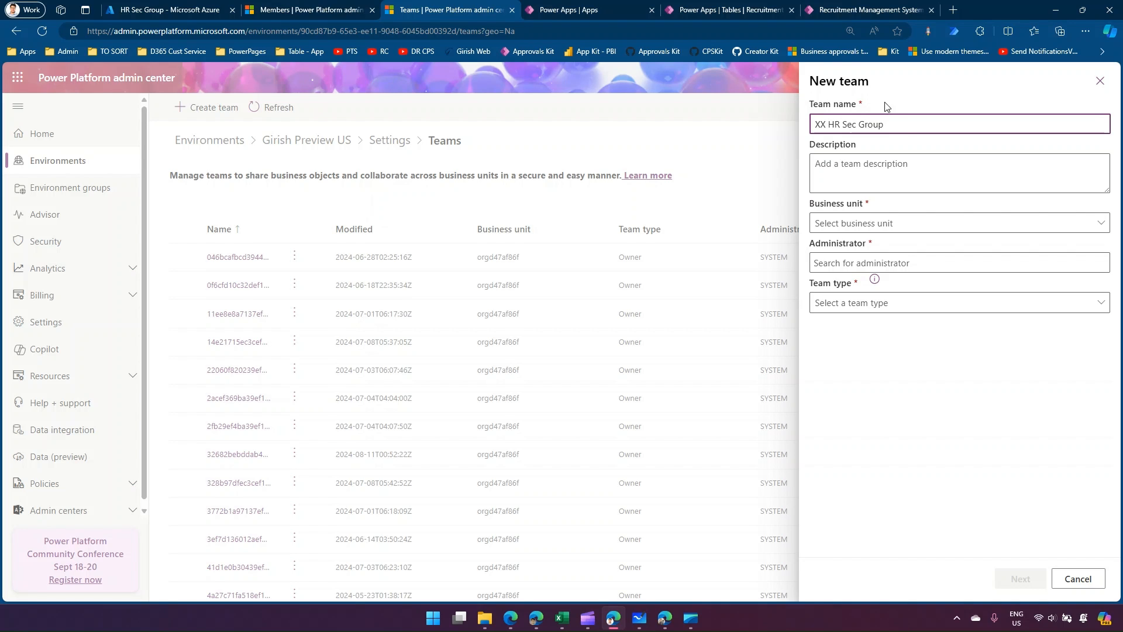
{"action": "left_click", "coordinate": [874, 224]}
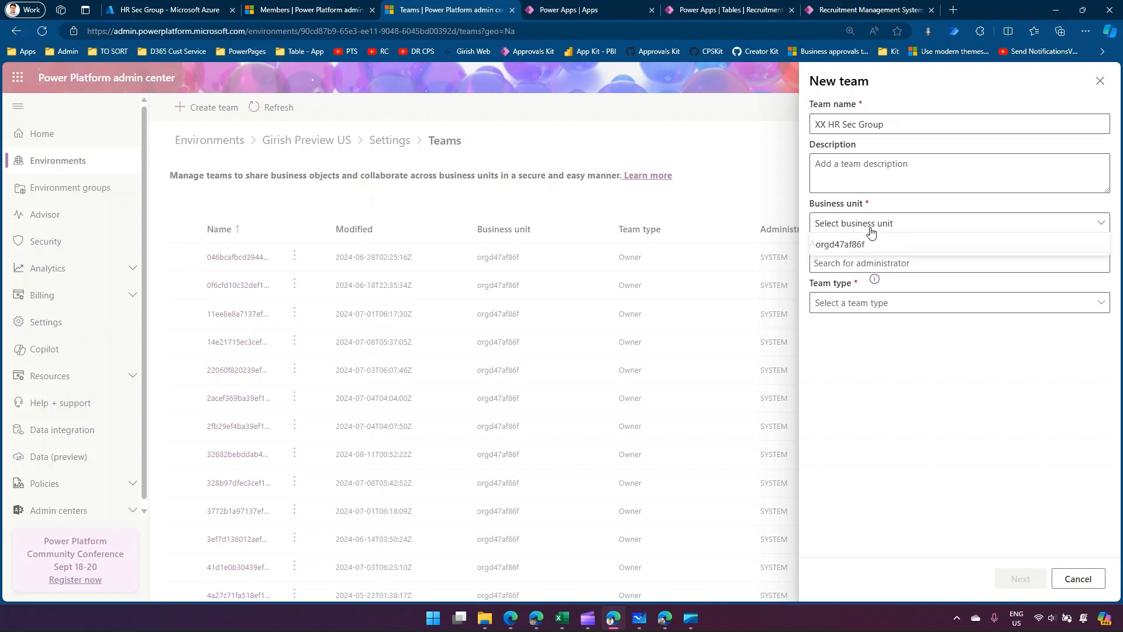
{"action": "left_click", "coordinate": [852, 247]}
{"action": "left_click", "coordinate": [842, 264]}
{"action": "type", "text": "giri"}
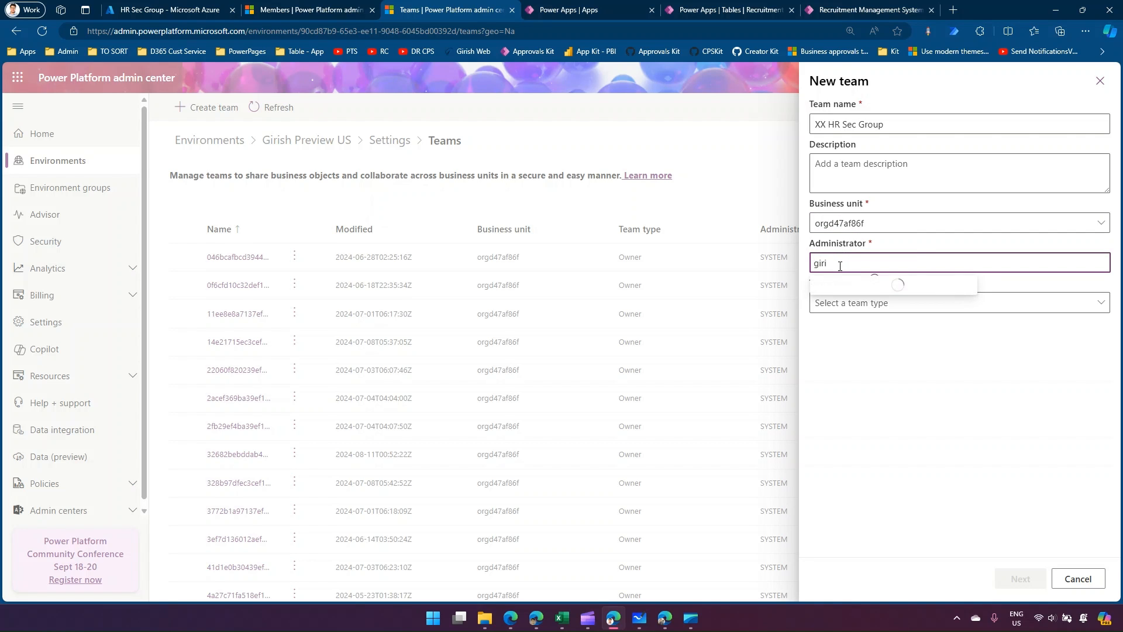
{"action": "left_click", "coordinate": [848, 286]}
Set the team type to Microsoft Entra ID Security Group, link it to HR Sec Group with Members and guests membership, and create the team.
{"action": "left_click", "coordinate": [851, 300]}
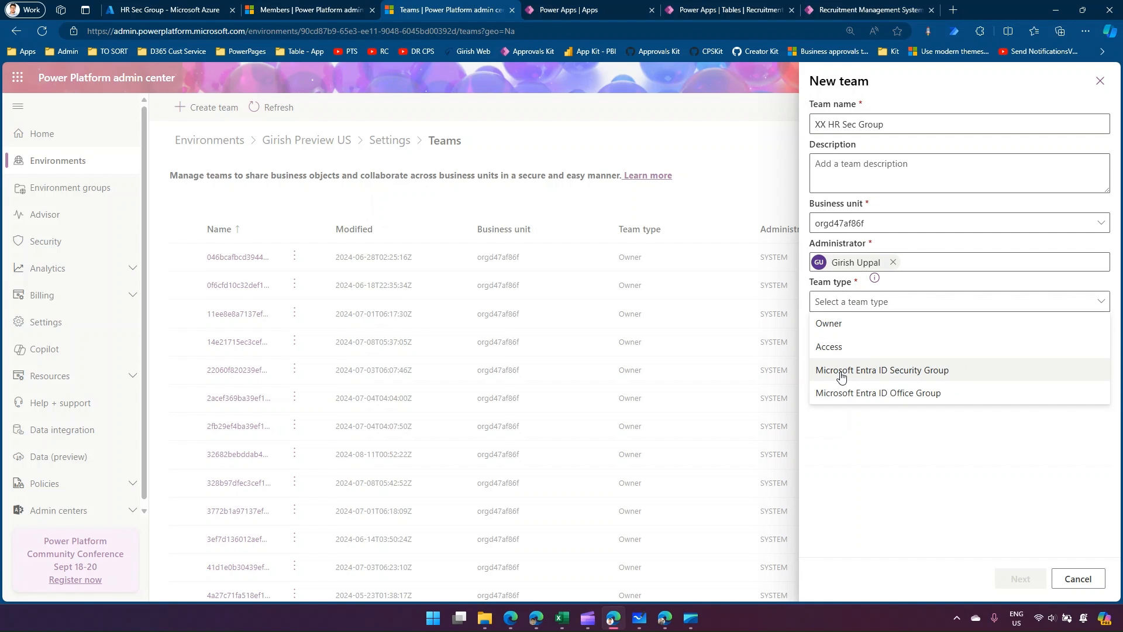
{"action": "left_click", "coordinate": [902, 371]}
{"action": "left_click", "coordinate": [869, 341]}
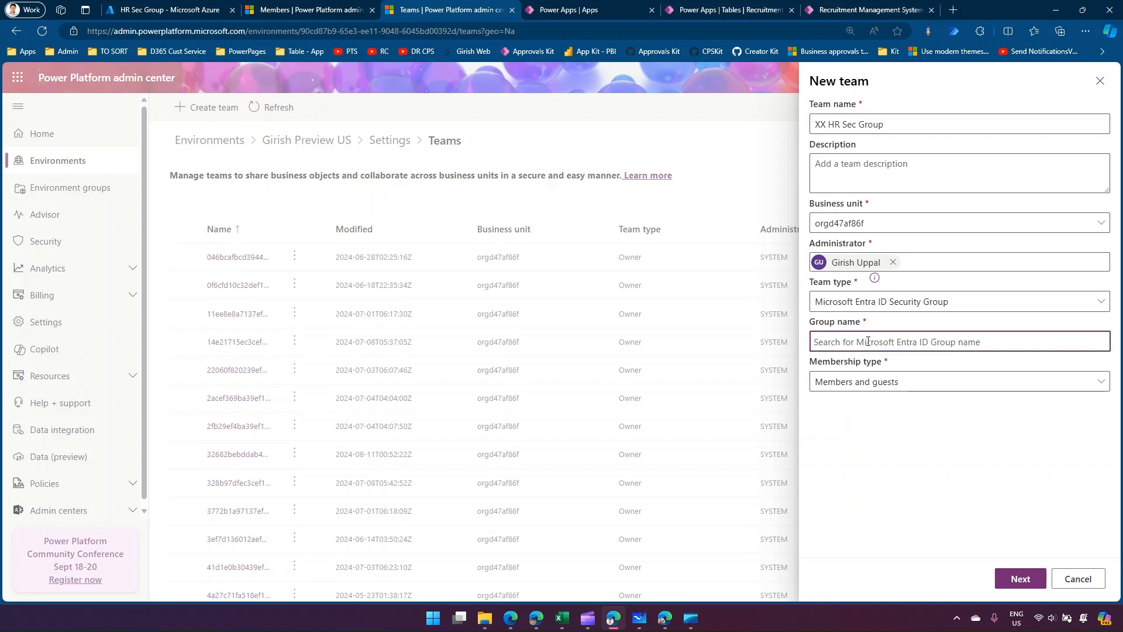
{"action": "type", "text": "HR"}
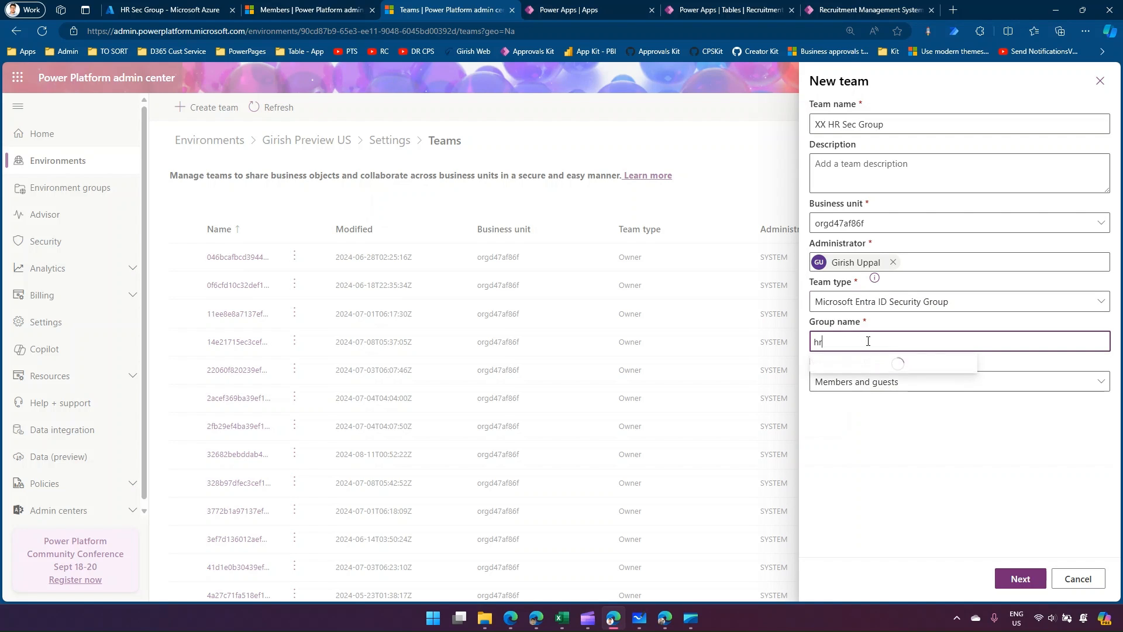
{"action": "left_click", "coordinate": [875, 369]}
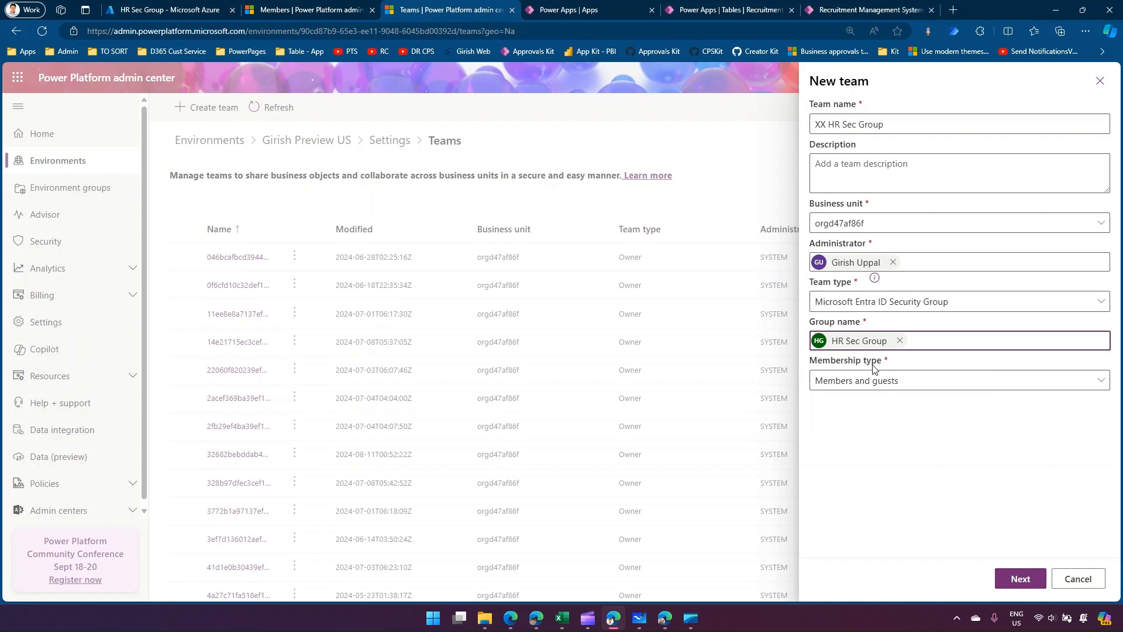
{"action": "left_click", "coordinate": [883, 381]}
{"action": "left_click", "coordinate": [885, 381]}
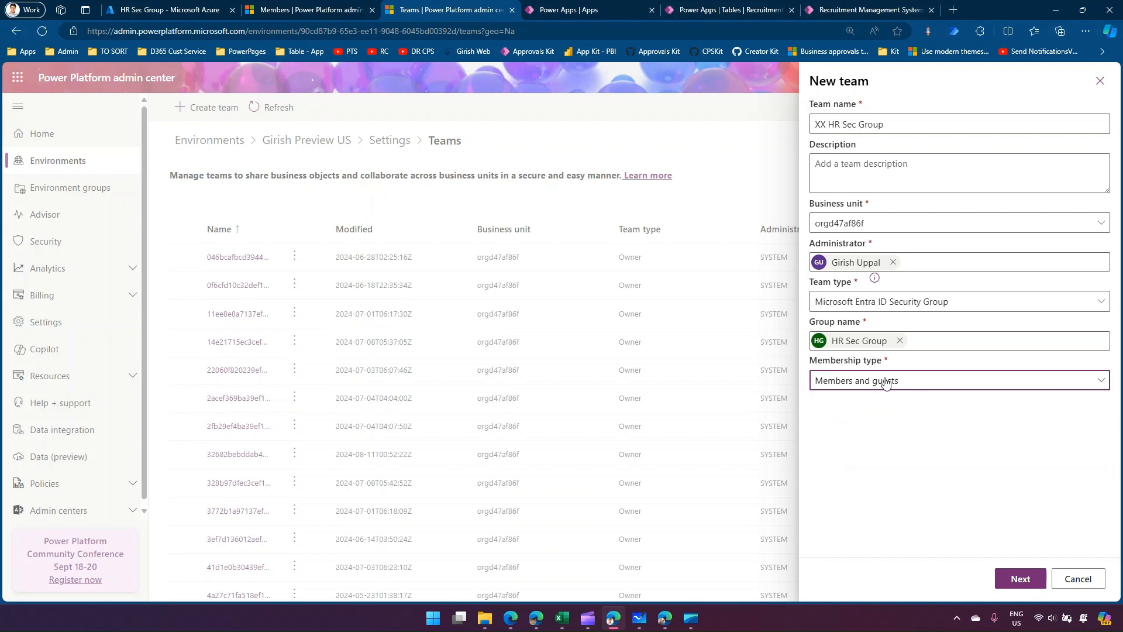
{"action": "left_click", "coordinate": [1019, 579]}
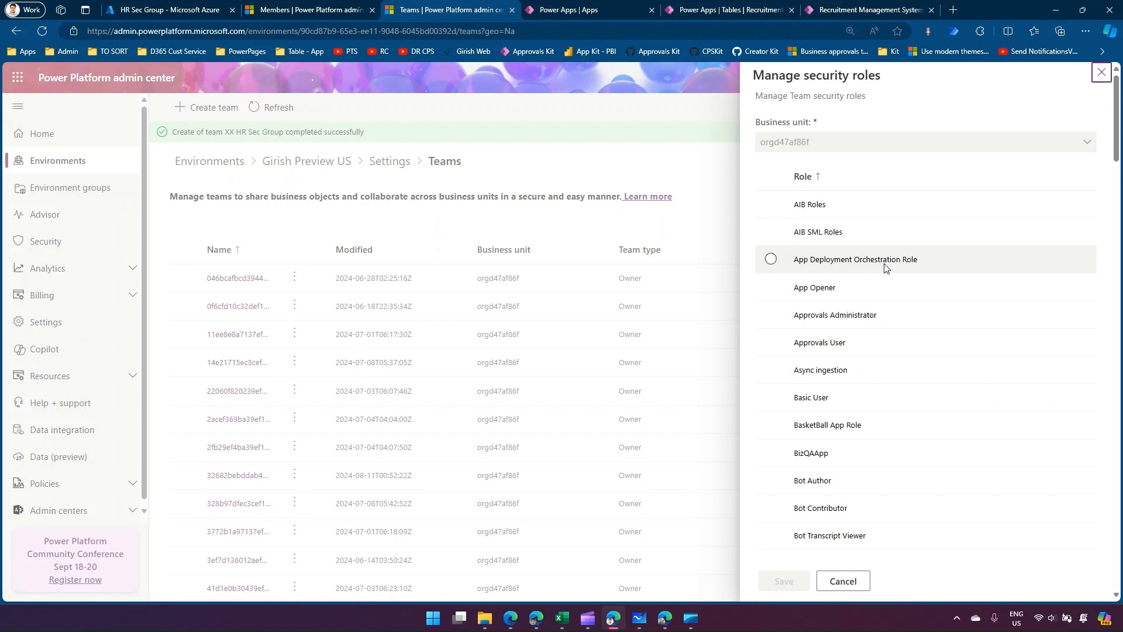
Assign the Recruitment Reader security role to the new team and save it.
{"action": "left_click_drag", "start_coordinate": [1117, 135], "coordinate": [1114, 461]}
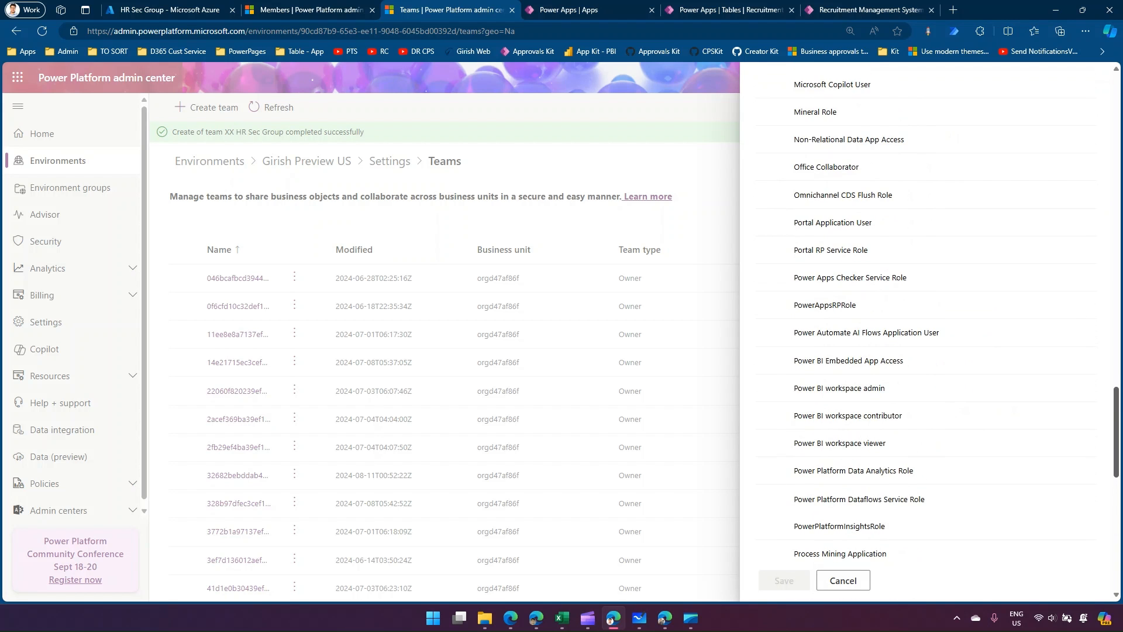
{"action": "scroll", "coordinate": [827, 469], "scroll_direction": "down", "scroll_amount": 4}
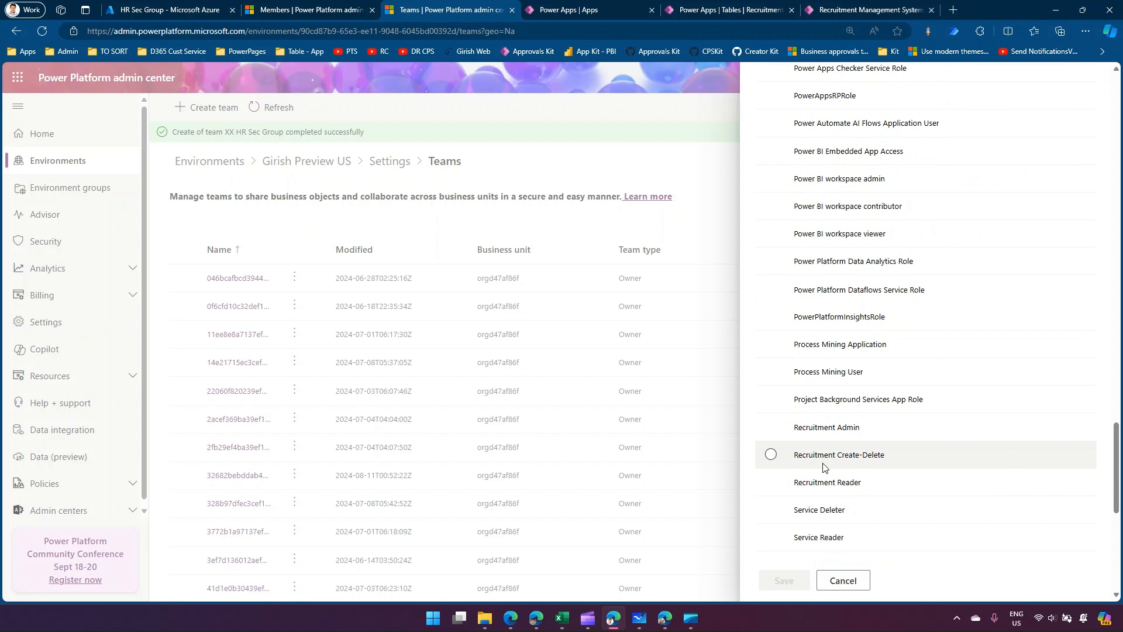
{"action": "left_click", "coordinate": [771, 482]}
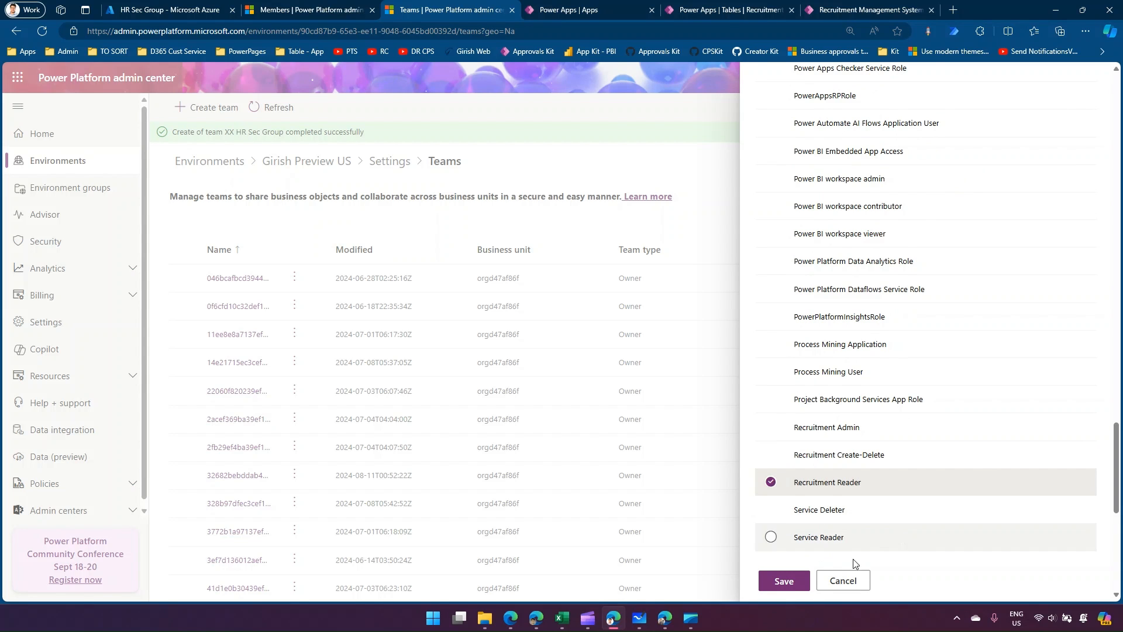
{"action": "left_click", "coordinate": [784, 581]}
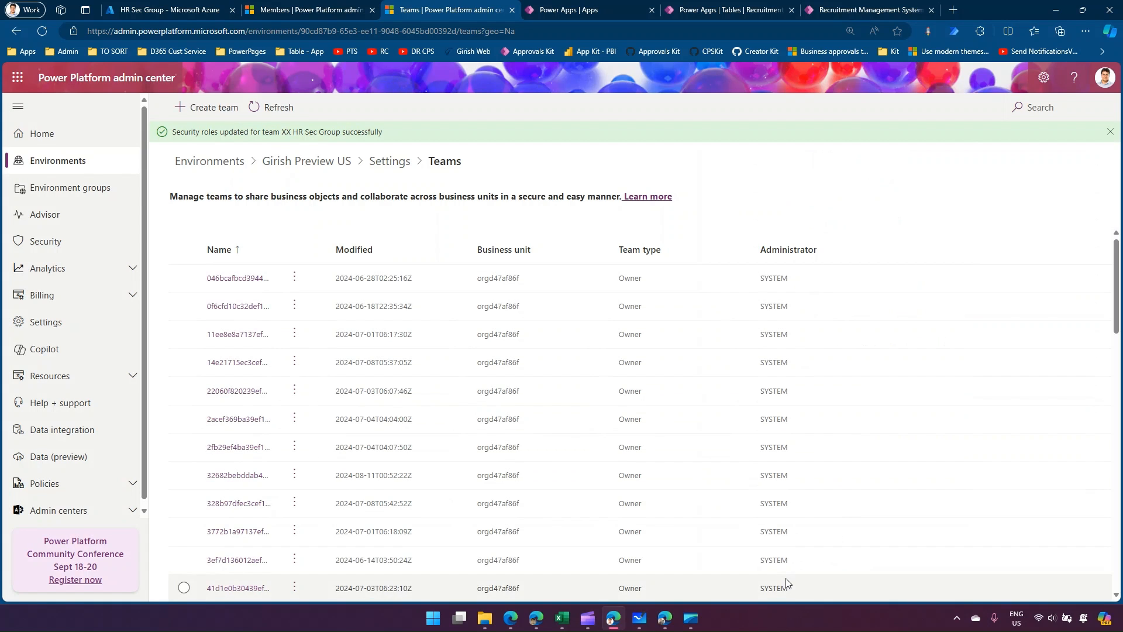
Search the teams for "xx" and open the member management page of XX HR Sec Group.
{"action": "left_click", "coordinate": [1056, 99]}
{"action": "type", "text": "xx"}
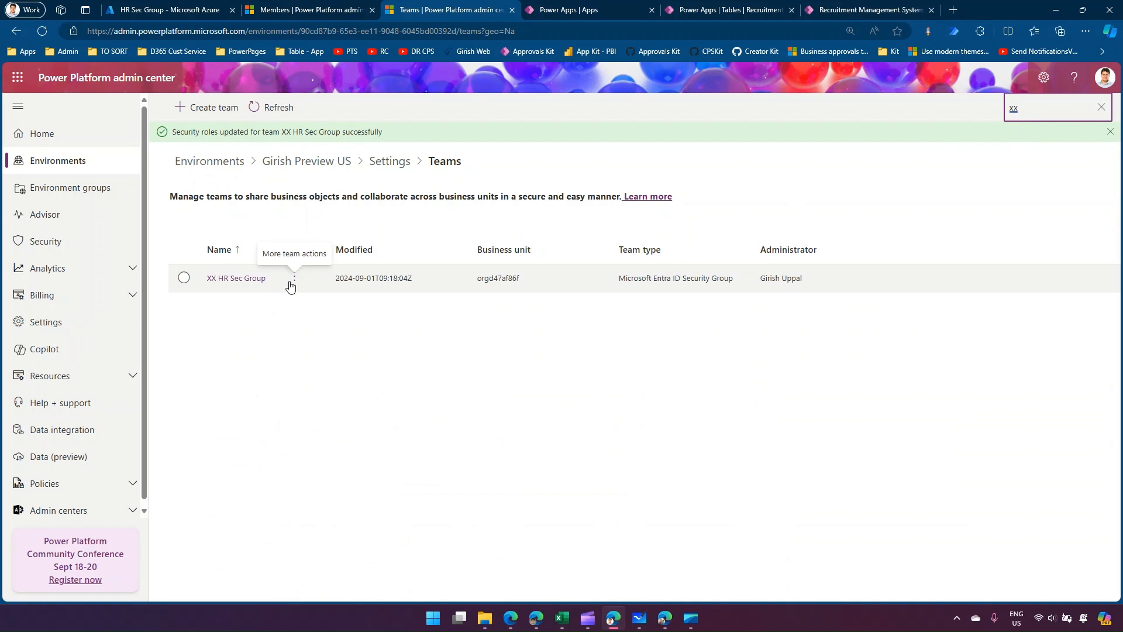
{"action": "left_click", "coordinate": [294, 279]}
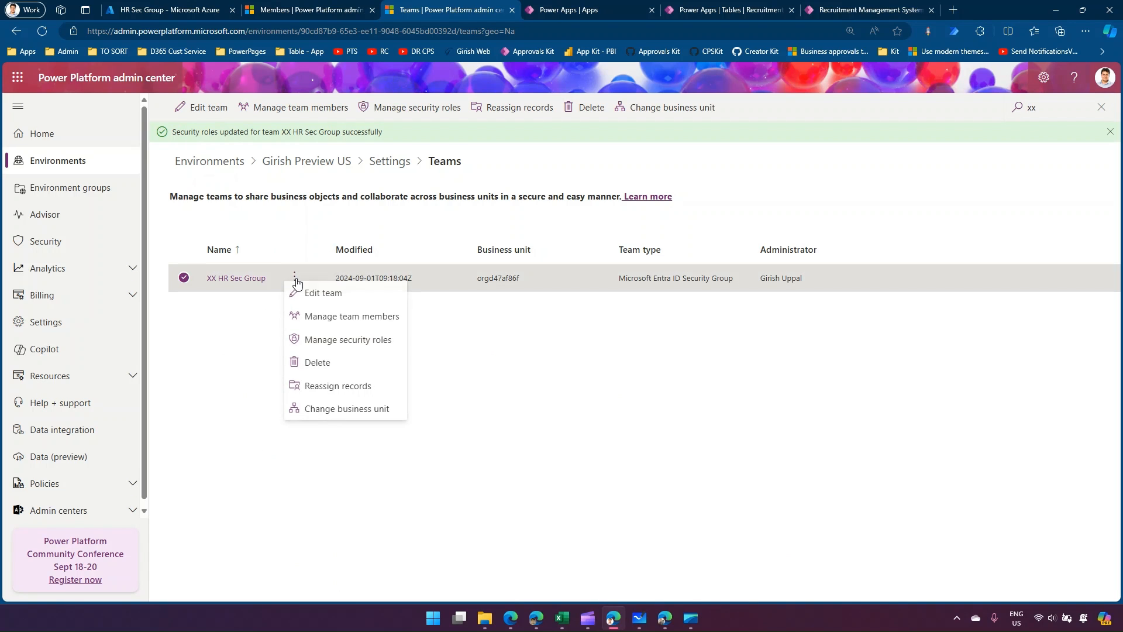
{"action": "left_click", "coordinate": [340, 318]}
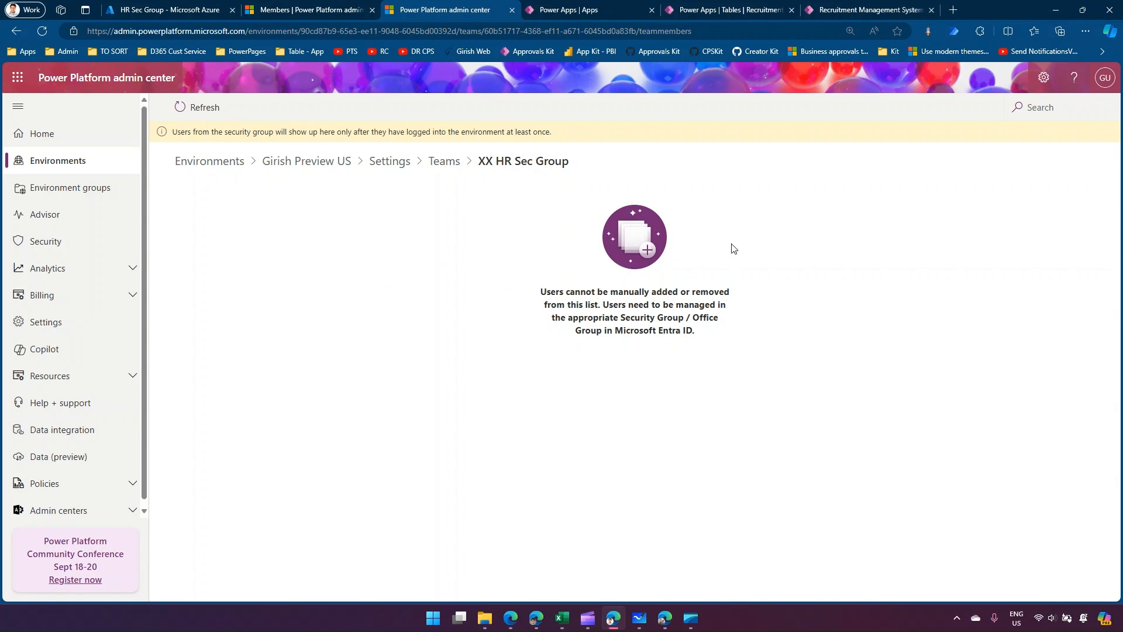
Read the notice on managing the team's users, refresh its member list, and return to HR Sec Group's members in the Azure portal.
{"action": "left_click_drag", "start_coordinate": [545, 289], "coordinate": [720, 292]}
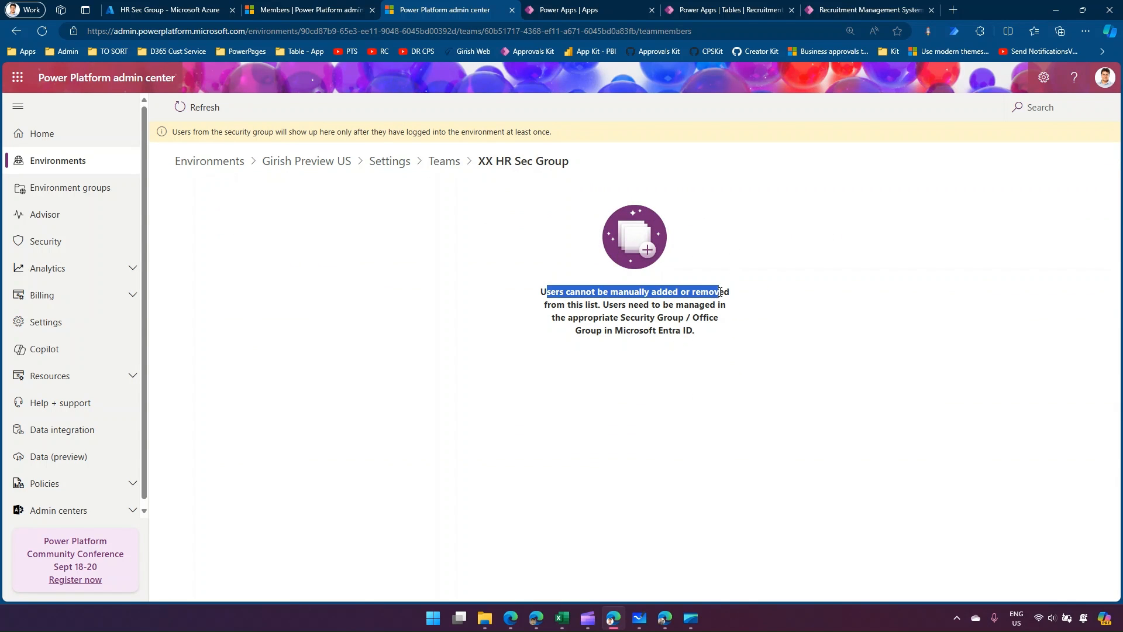
{"action": "left_click_drag", "start_coordinate": [606, 306], "coordinate": [710, 305]}
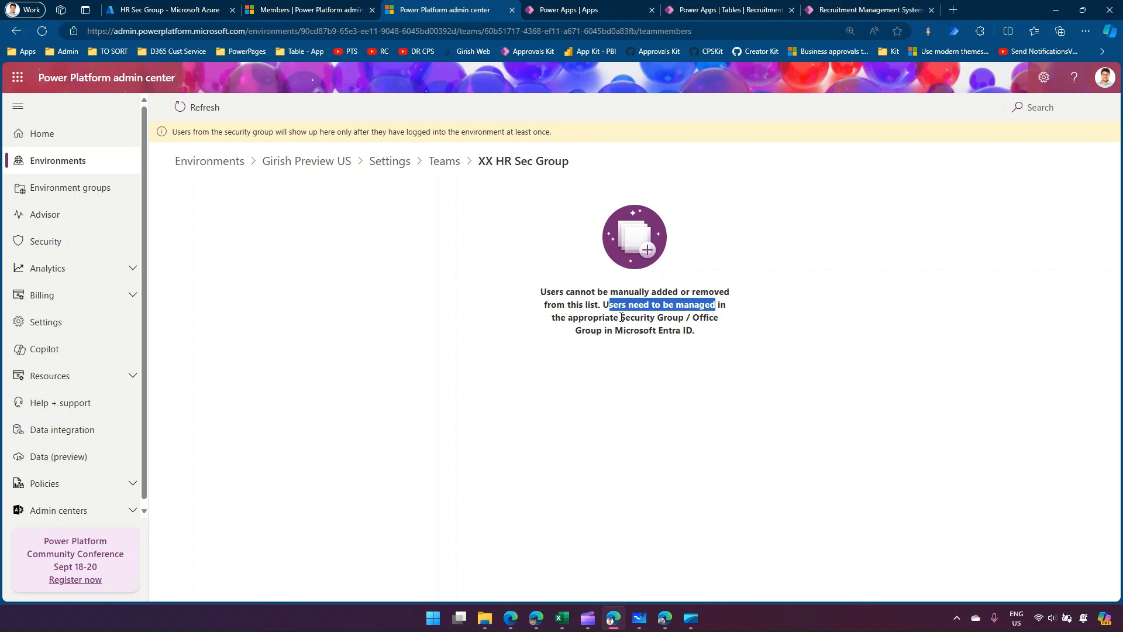
{"action": "left_click_drag", "start_coordinate": [609, 317], "coordinate": [720, 319]}
{"action": "left_click_drag", "start_coordinate": [606, 330], "coordinate": [684, 330]}
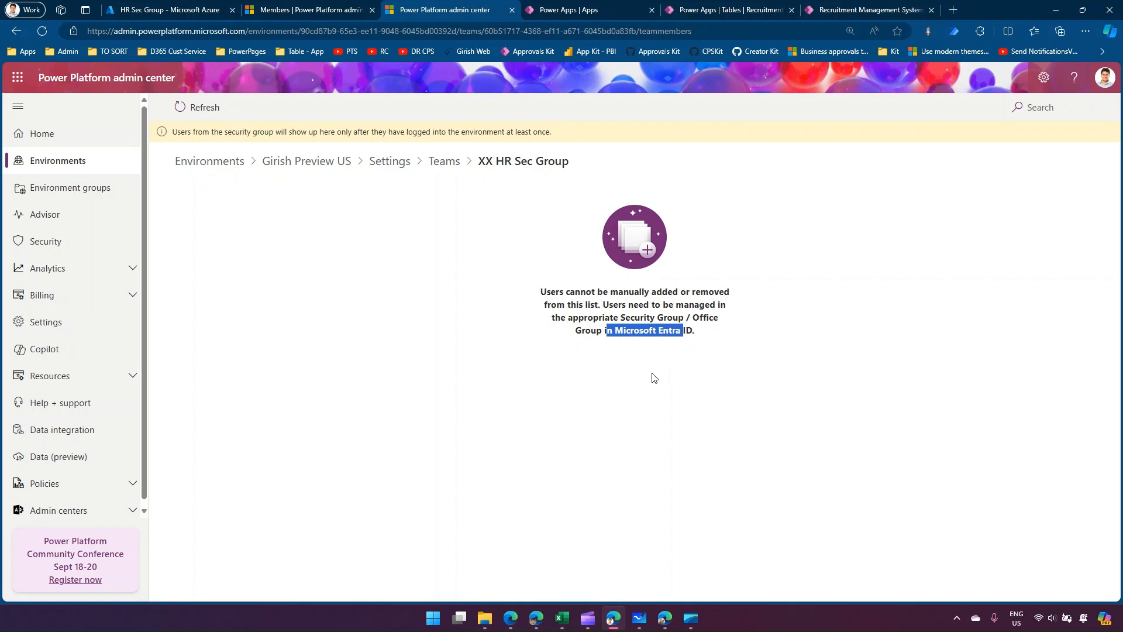
{"action": "left_click", "coordinate": [566, 347]}
{"action": "left_click", "coordinate": [205, 110]}
{"action": "left_click", "coordinate": [205, 111]}
{"action": "left_click", "coordinate": [183, 10]}
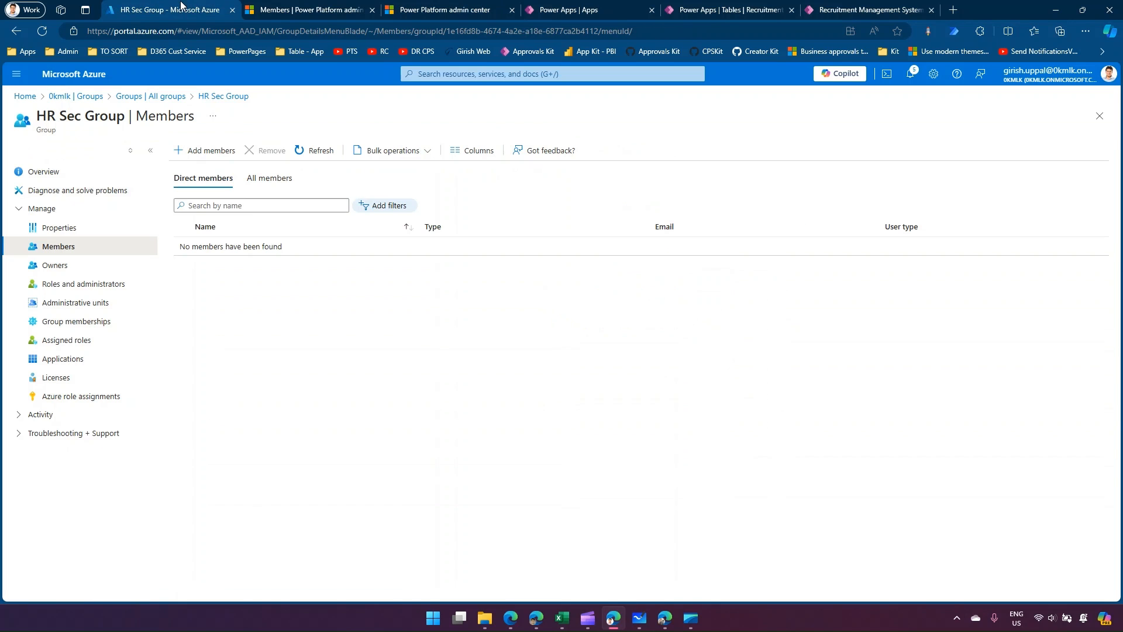
Refresh HR Sec Group's member list, check the Recruitment Create-Delete role's members, and reload the recruitment records in the test user's browser.
{"action": "left_click", "coordinate": [315, 150]}
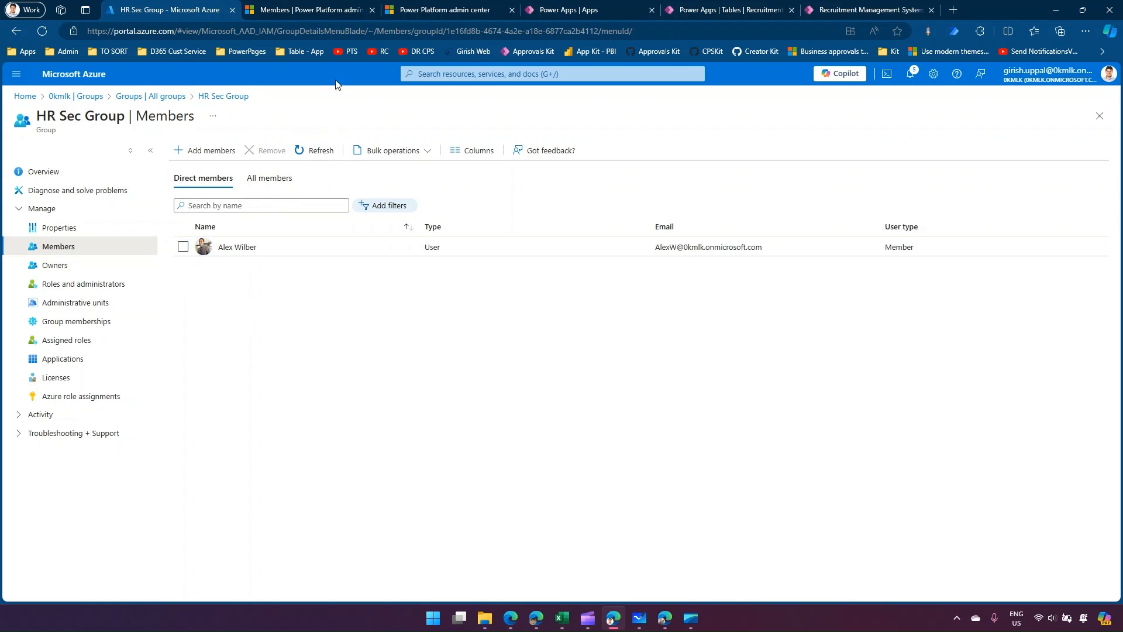
{"action": "left_click", "coordinate": [313, 9]}
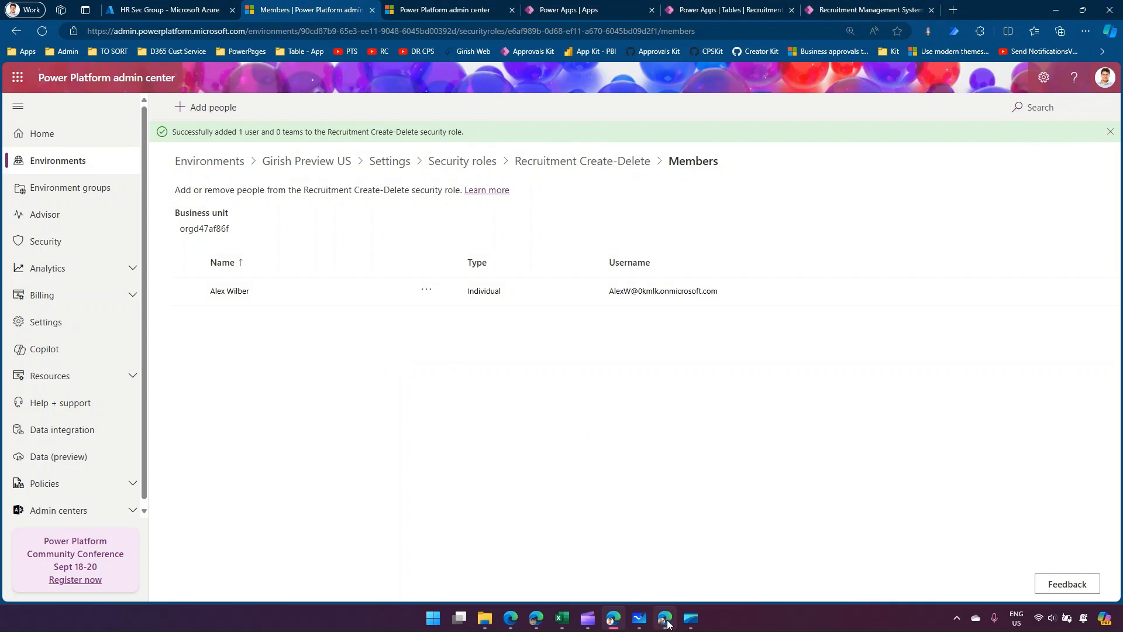
{"action": "left_click", "coordinate": [665, 618]}
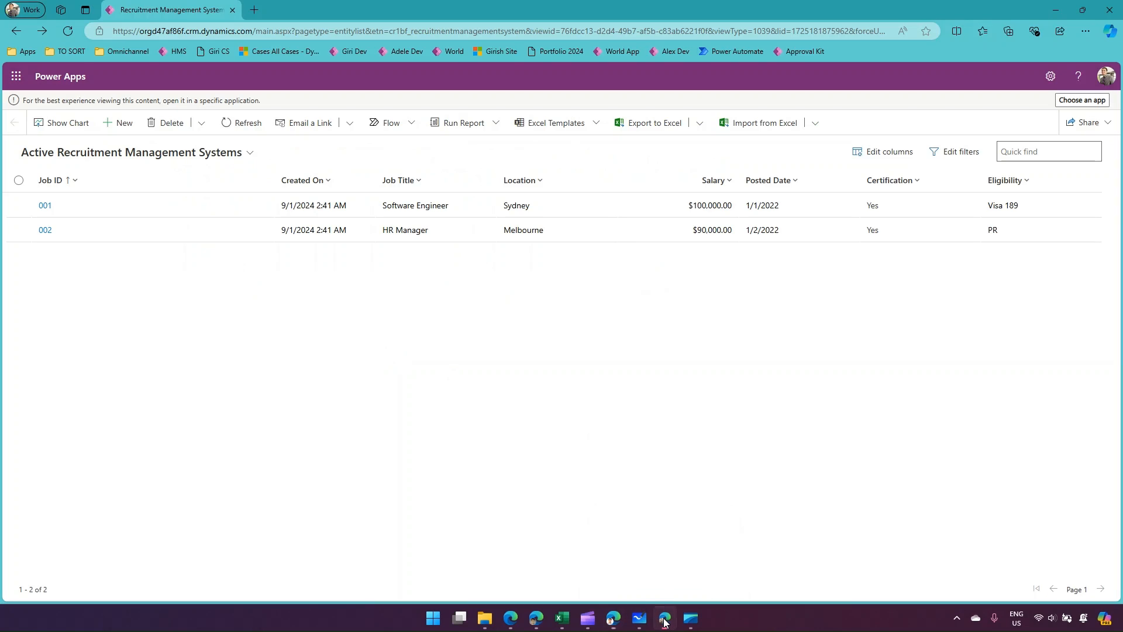
{"action": "left_click", "coordinate": [68, 33]}
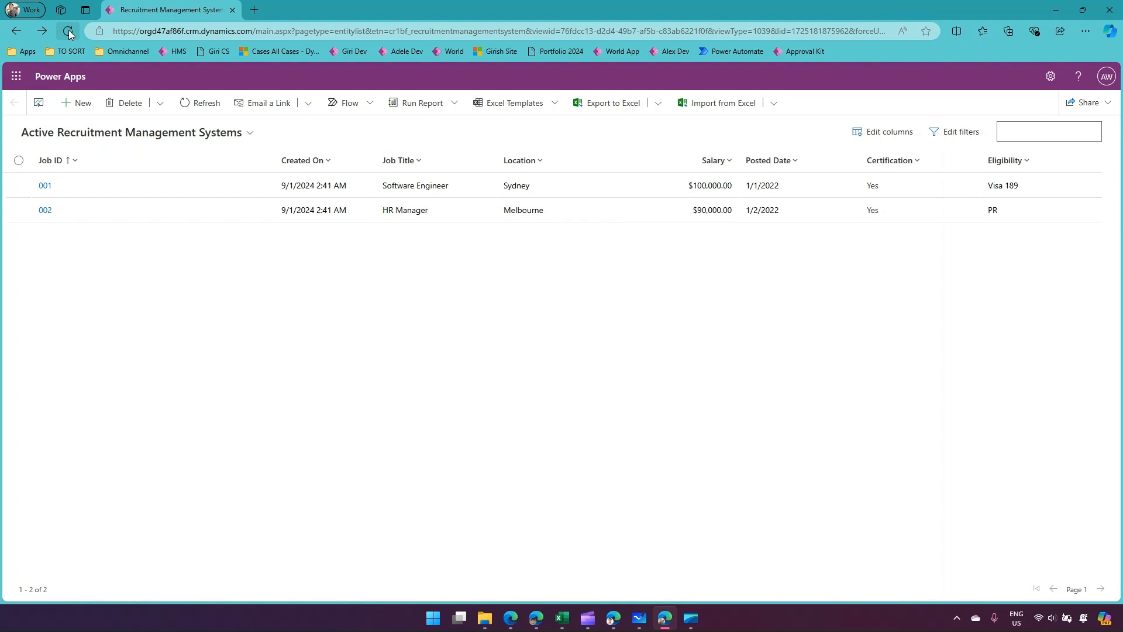
{"action": "left_click", "coordinate": [69, 31]}
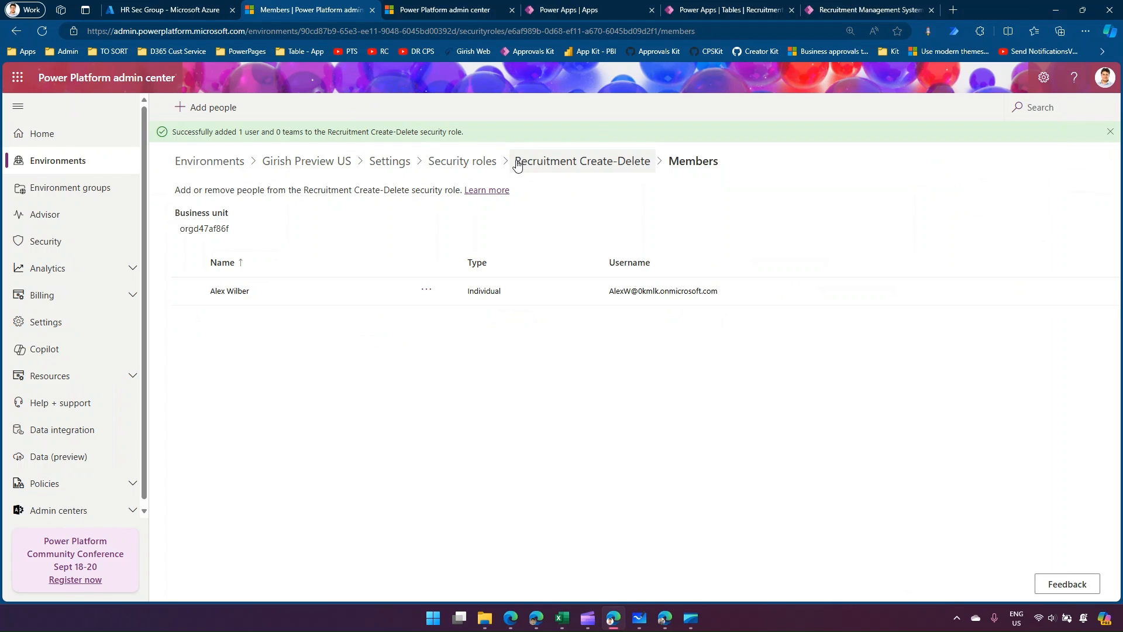
In the Recruitment Create-Delete role, set Read access for the Recruitment Management System table to Organization and save the role.
{"action": "left_click", "coordinate": [563, 162]}
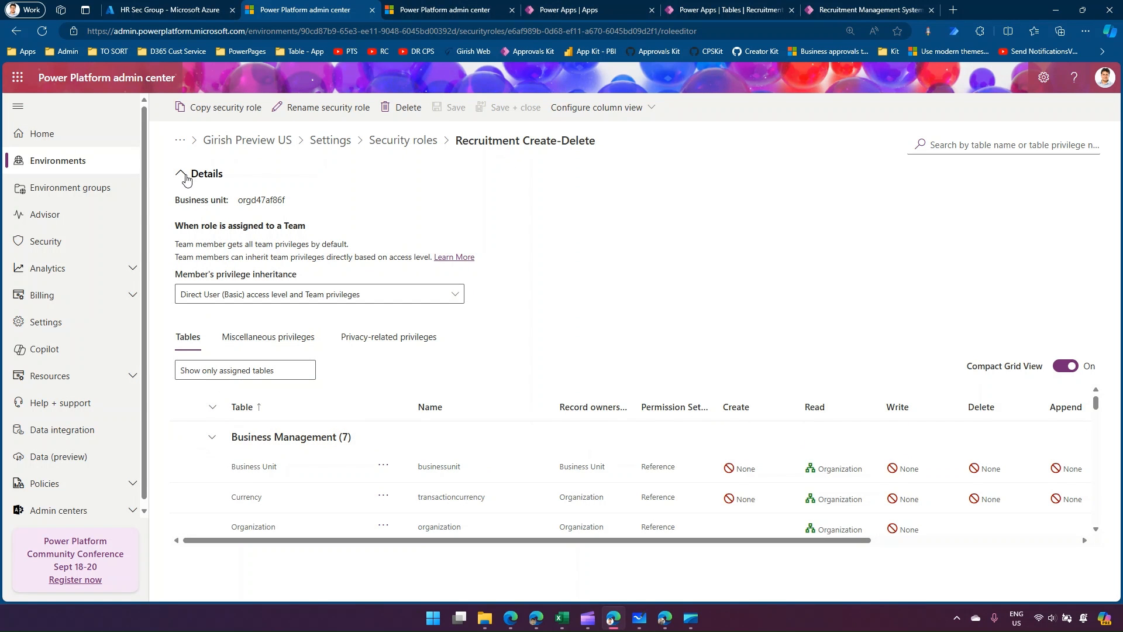
{"action": "left_click", "coordinate": [181, 173]}
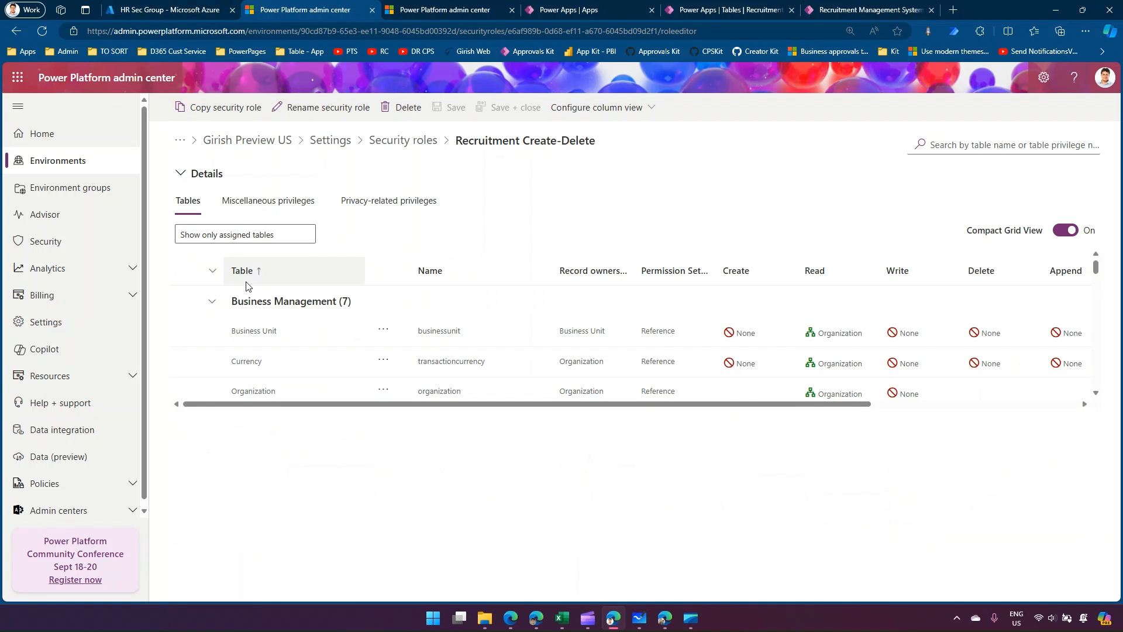
{"action": "left_click", "coordinate": [212, 301]}
{"action": "left_click", "coordinate": [212, 332]}
{"action": "left_click", "coordinate": [212, 363]}
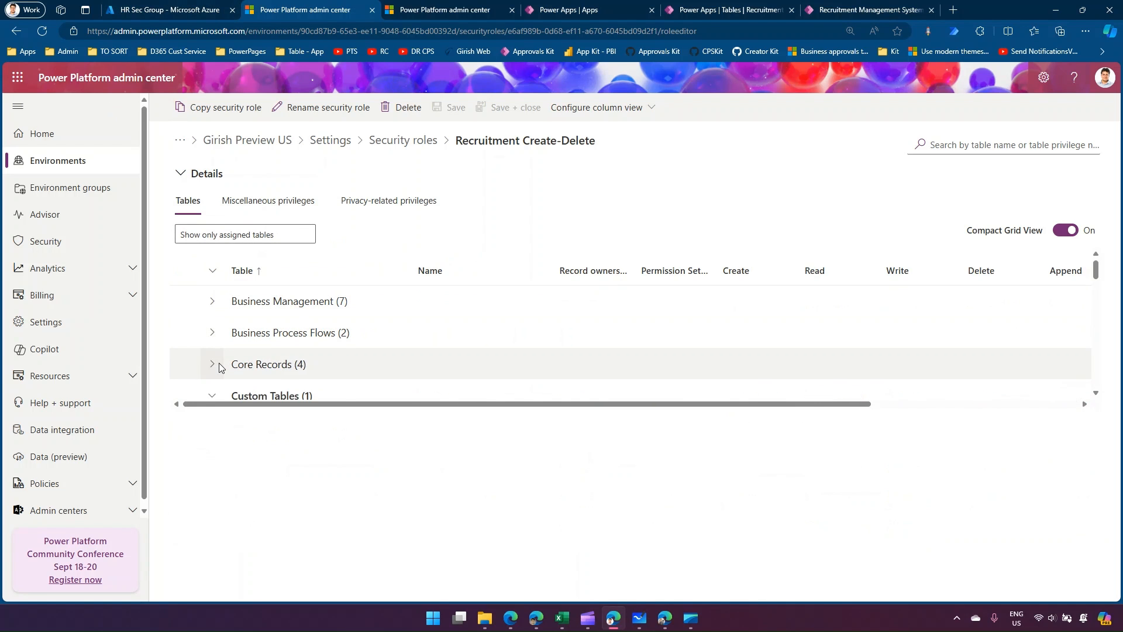
{"action": "scroll", "coordinate": [212, 351], "scroll_direction": "down", "scroll_amount": 2}
{"action": "left_click", "coordinate": [185, 307]}
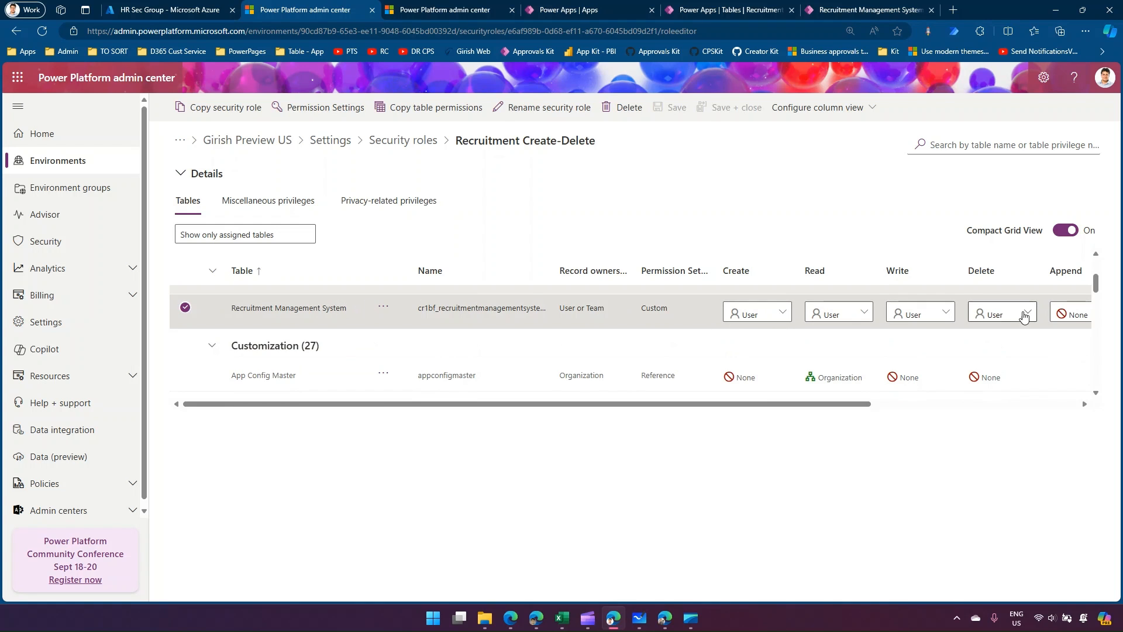
{"action": "left_click", "coordinate": [863, 314]}
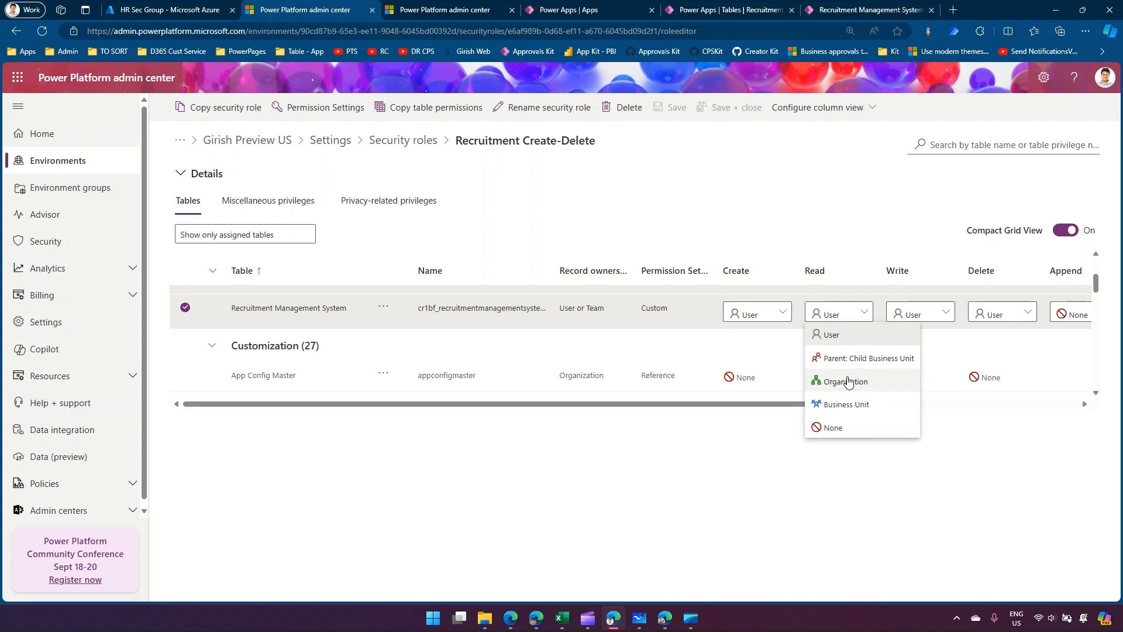
{"action": "left_click", "coordinate": [846, 382]}
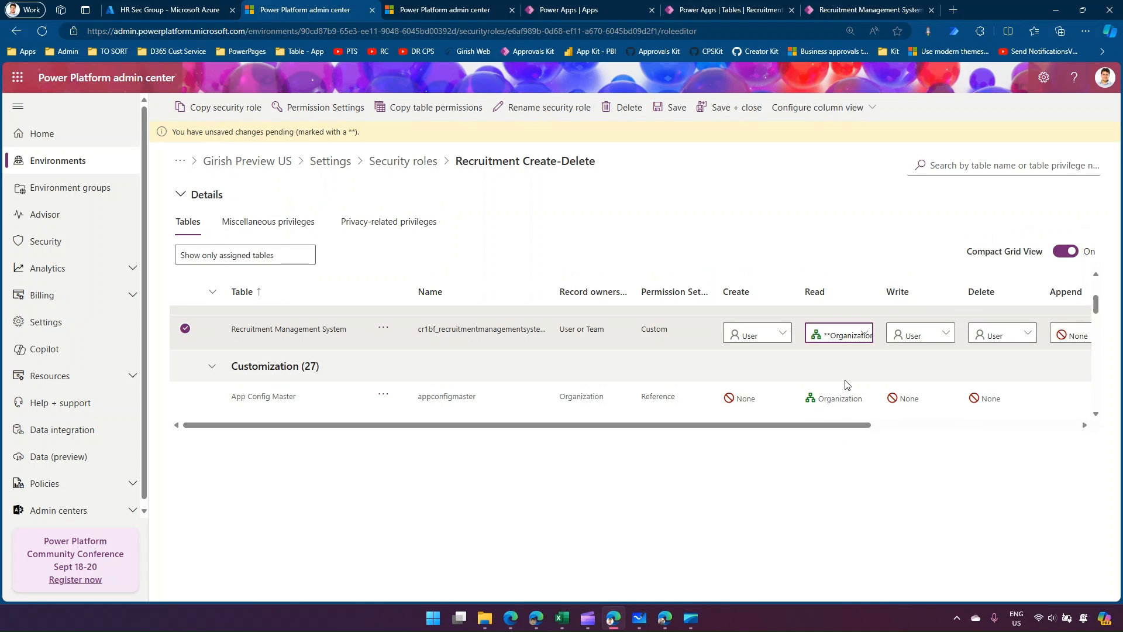
{"action": "left_click", "coordinate": [673, 111]}
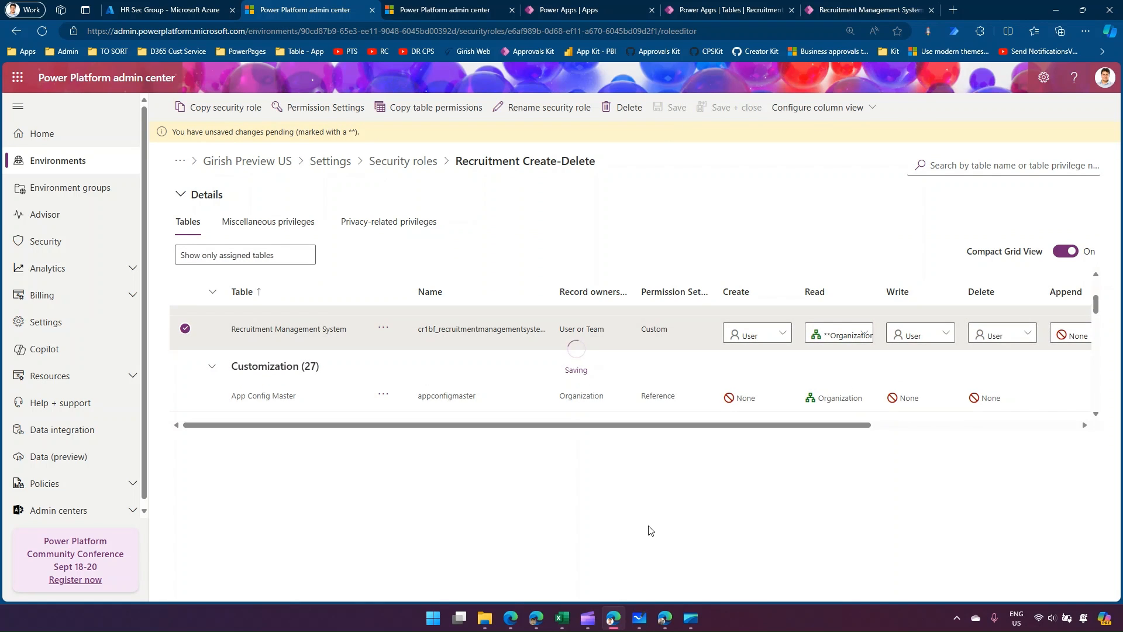
Reload the Active Recruitment Management Systems view in the test user's browser to check the accessible records, and return to the admin center.
{"action": "left_click", "coordinate": [664, 618]}
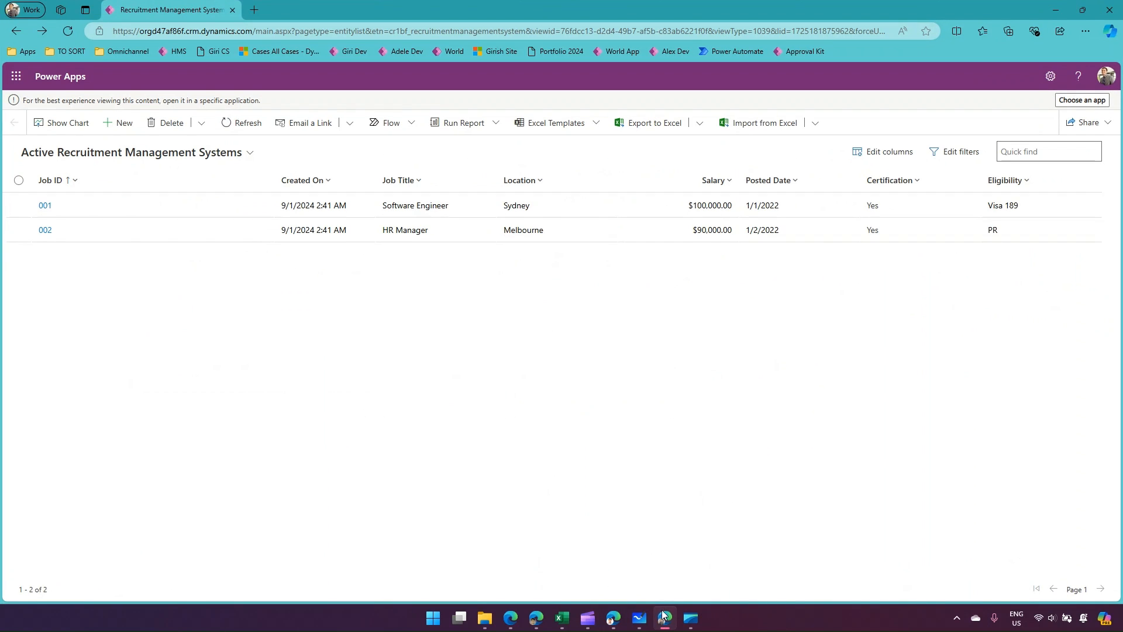
{"action": "left_click", "coordinate": [68, 32]}
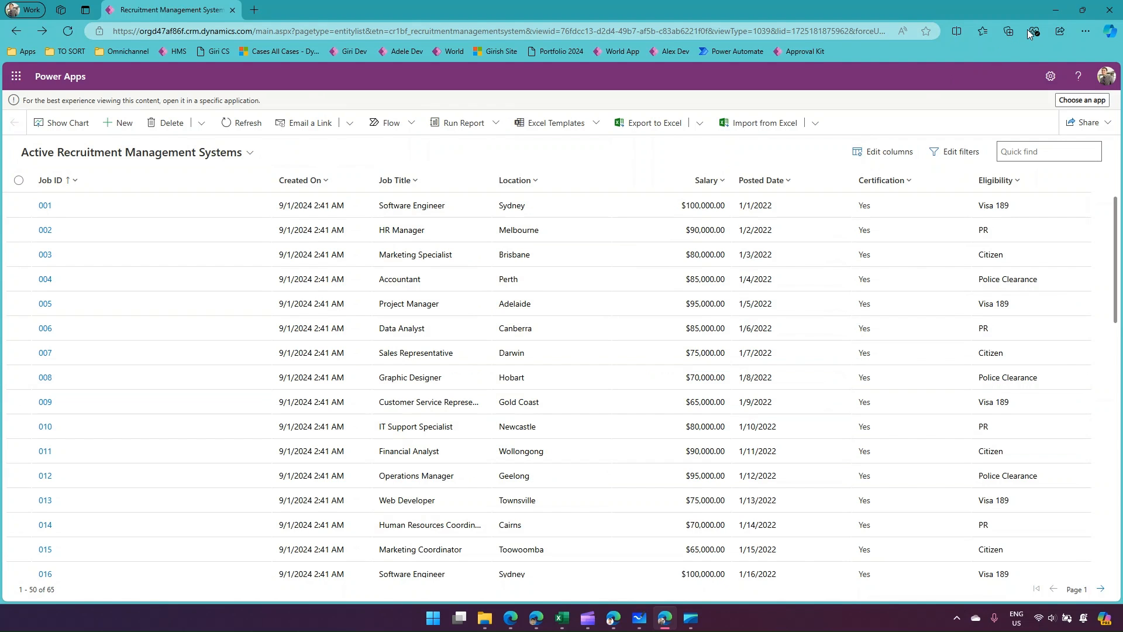
{"action": "left_click", "coordinate": [1055, 10]}
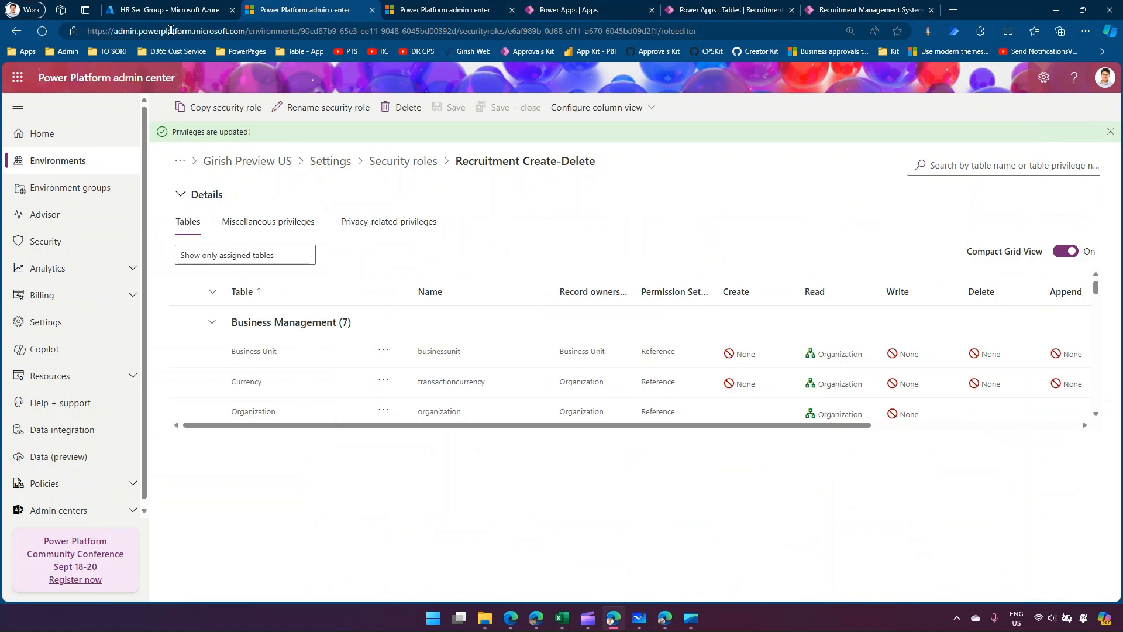
Review HR Sec Group's members in the Azure portal, refresh the XX HR Sec Group team's member list, and return to the environment's teams.
{"action": "left_click", "coordinate": [134, 11]}
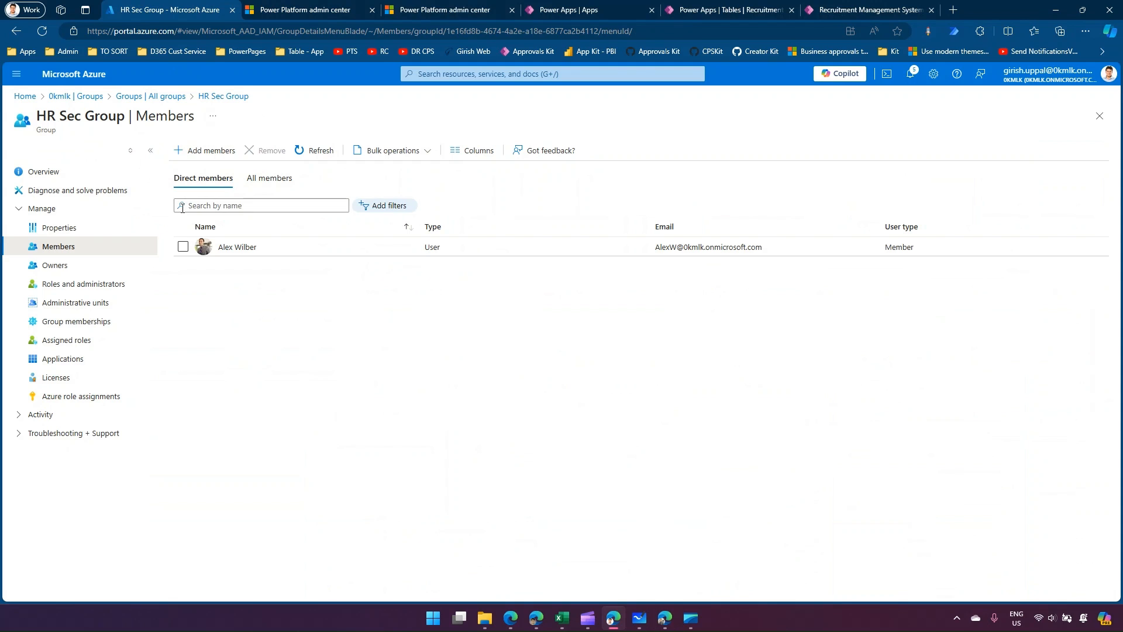
{"action": "left_click", "coordinate": [314, 10]}
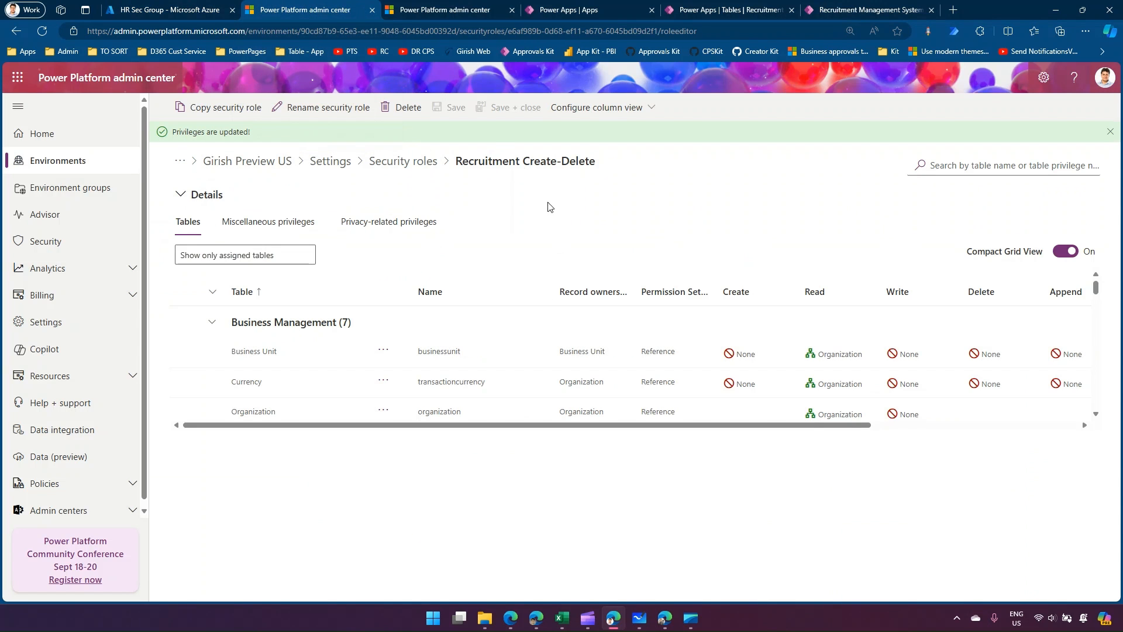
{"action": "left_click", "coordinate": [445, 11]}
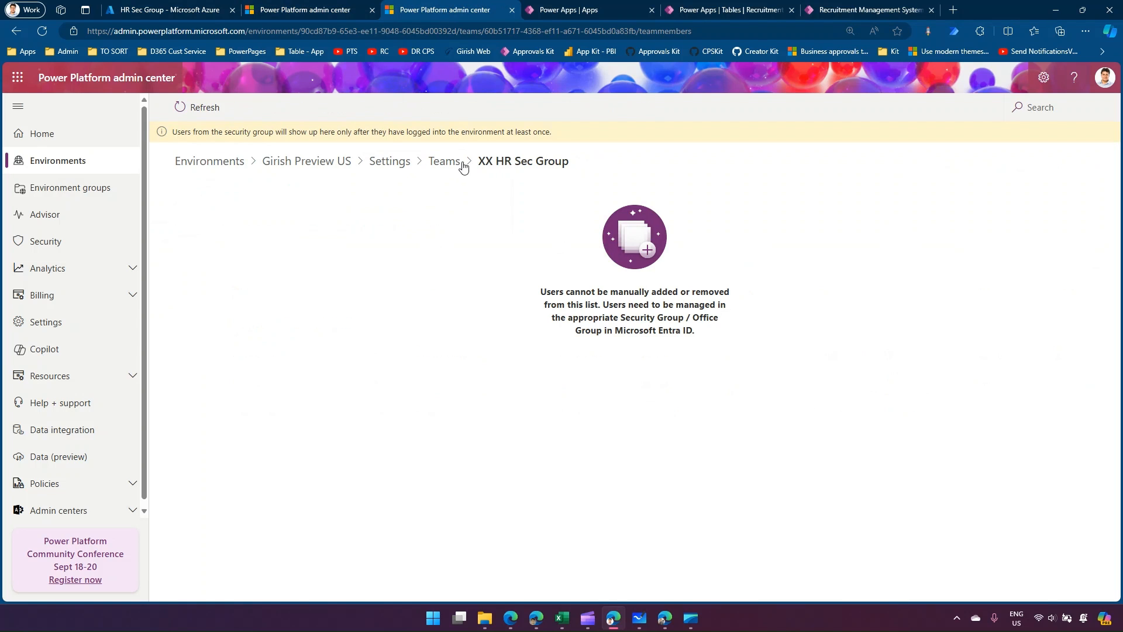
{"action": "left_click", "coordinate": [209, 108]}
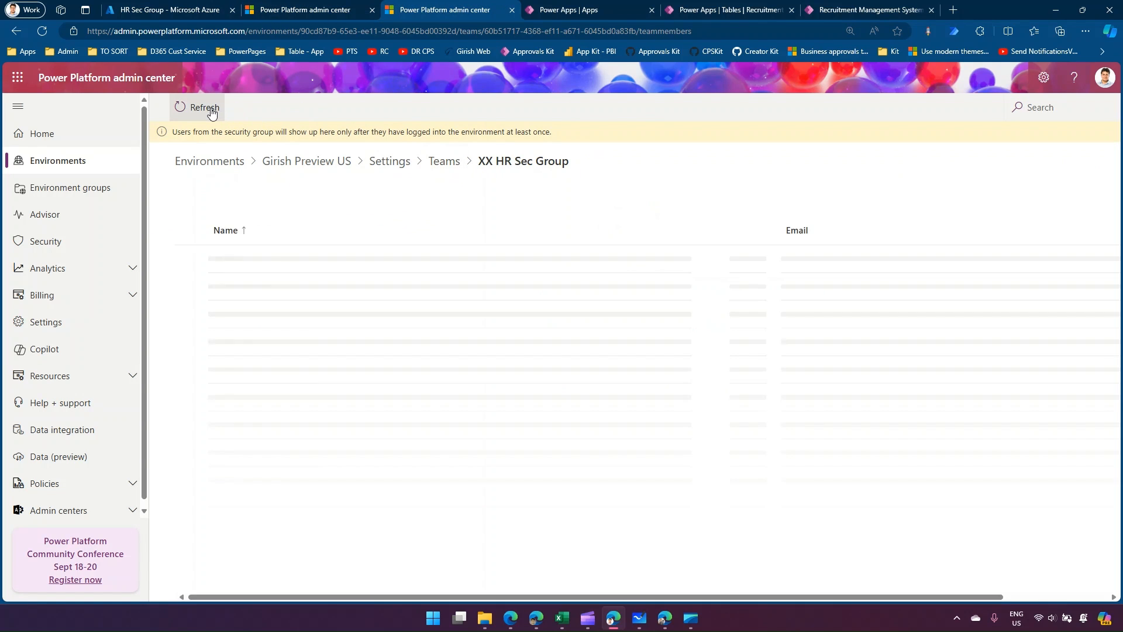
{"action": "left_click", "coordinate": [453, 165]}
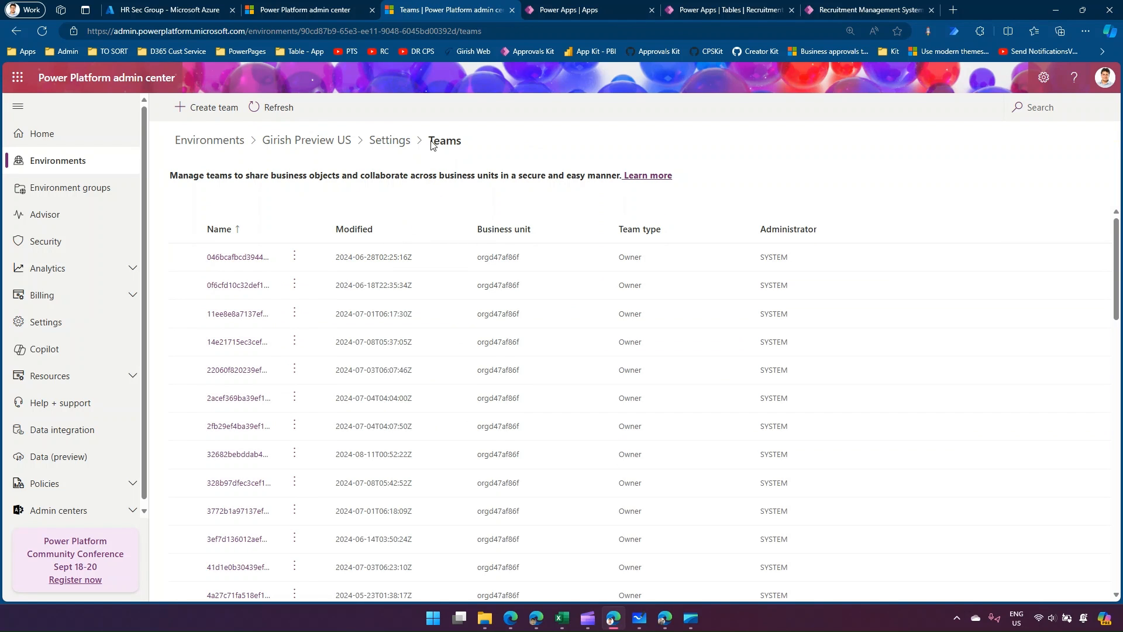
Compare HR Sec Group's membership in the Azure portal with the environment's teams and the test user's recruitment view.
{"action": "left_click", "coordinate": [136, 10]}
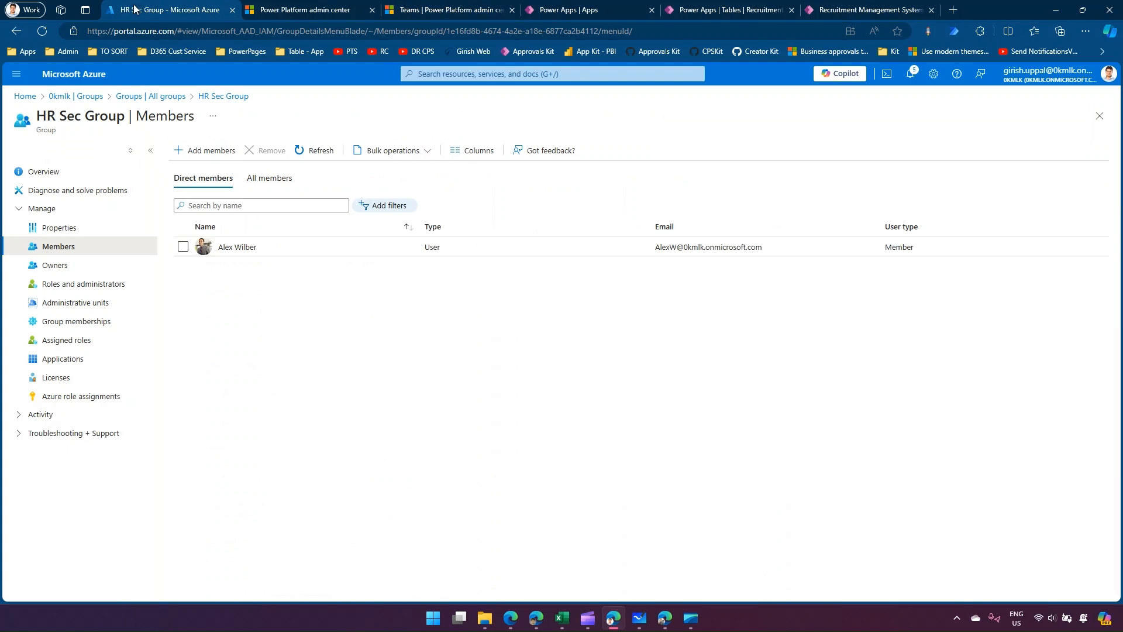
{"action": "left_click", "coordinate": [418, 12]}
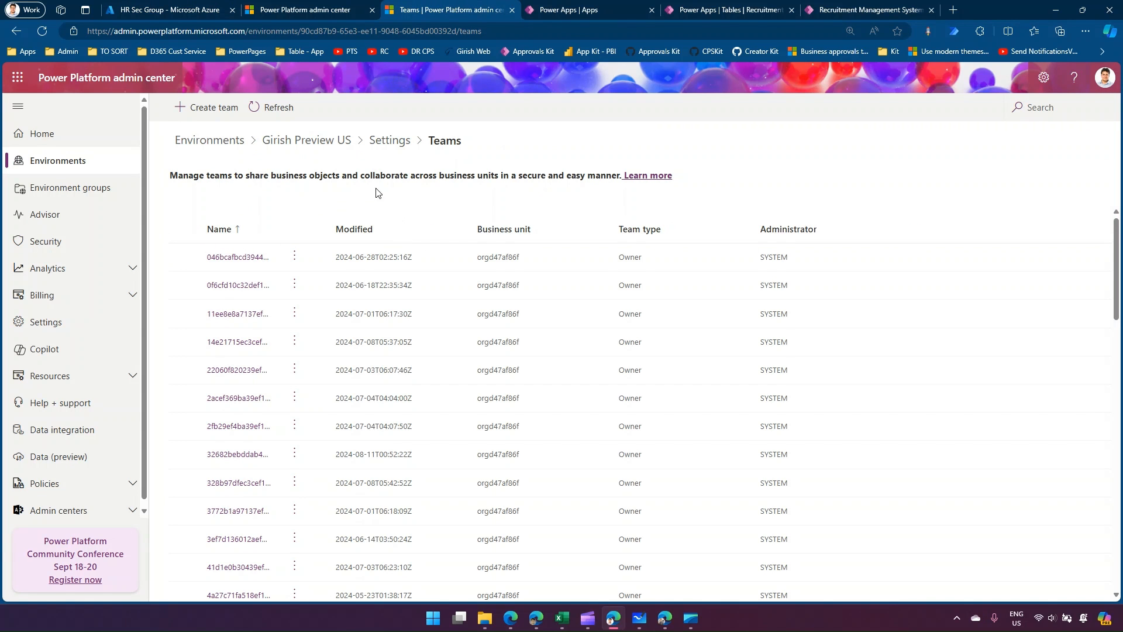
{"action": "left_click", "coordinate": [665, 620]}
{"action": "left_click", "coordinate": [665, 621]}
Search the environment's teams for "xx" and delete the XX HR Sec Group team.
{"action": "left_click", "coordinate": [286, 8]}
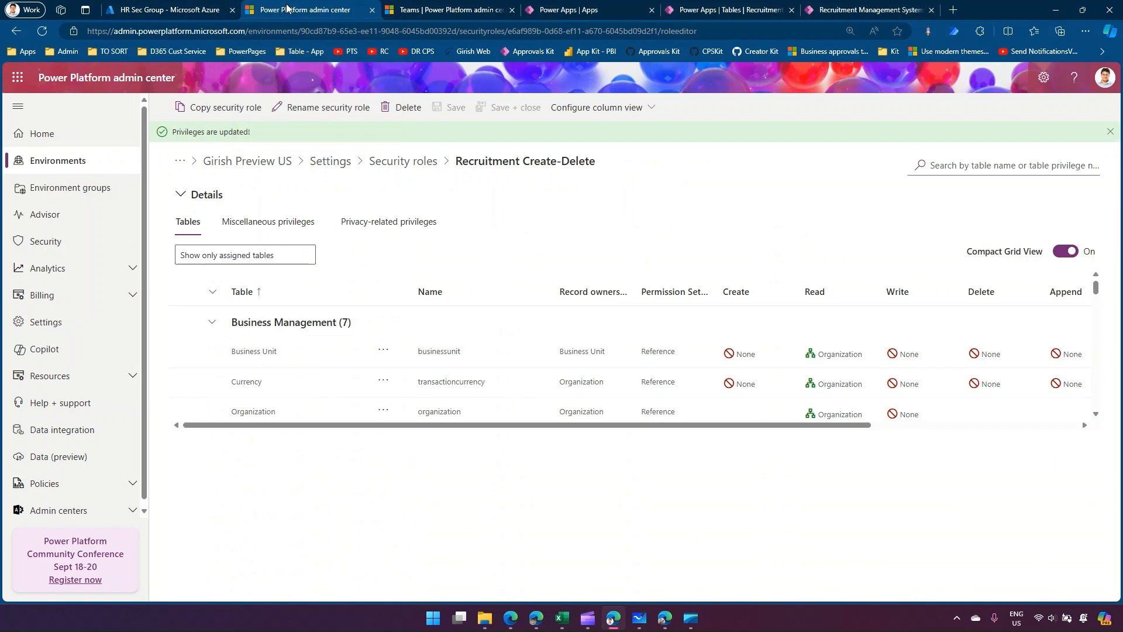
{"action": "left_click", "coordinate": [448, 7]}
{"action": "left_click", "coordinate": [1019, 109]}
{"action": "type", "text": "xx"}
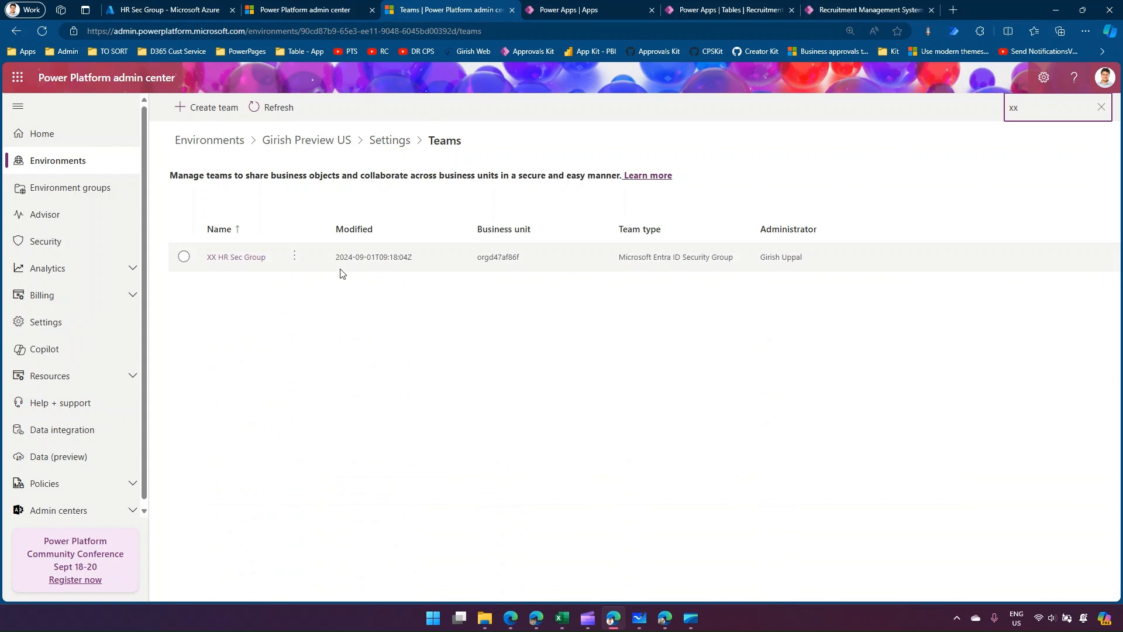
{"action": "left_click", "coordinate": [294, 256]}
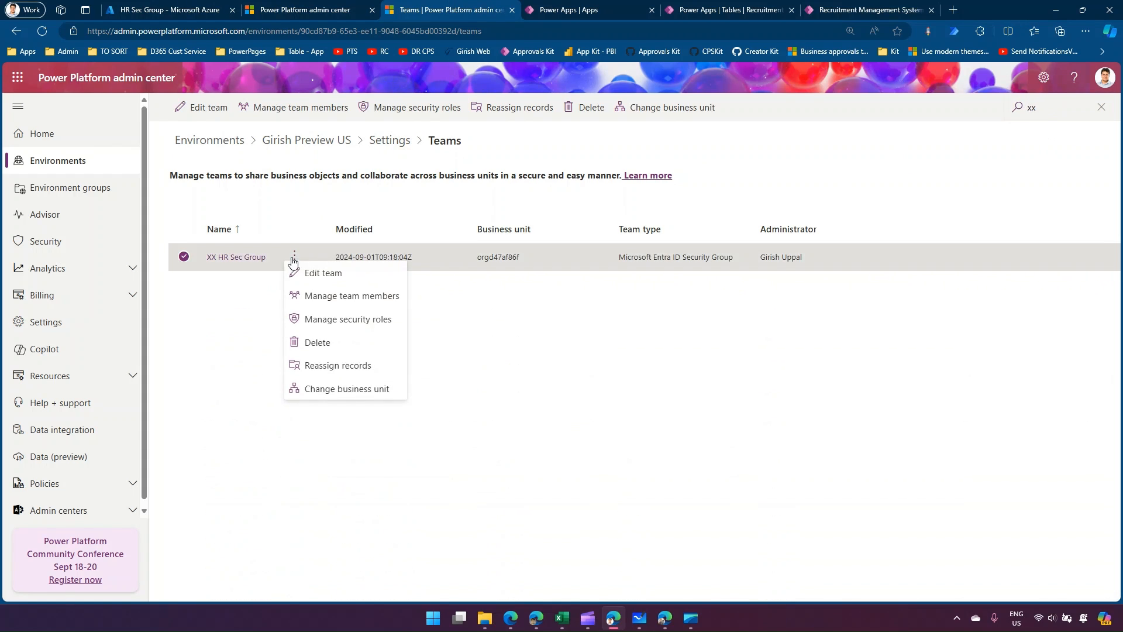
{"action": "left_click", "coordinate": [328, 345]}
{"action": "left_click", "coordinate": [560, 362]}
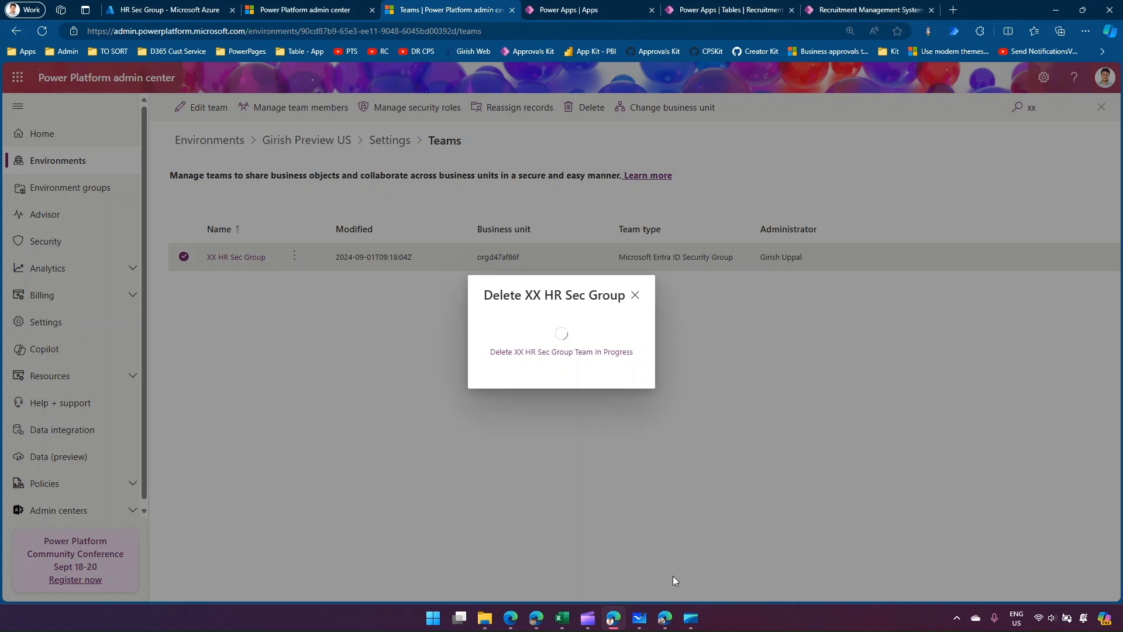
Reload the test user's recruitment view to check record access while the team deletion is processed.
{"action": "mouse_move", "coordinate": [667, 622]}
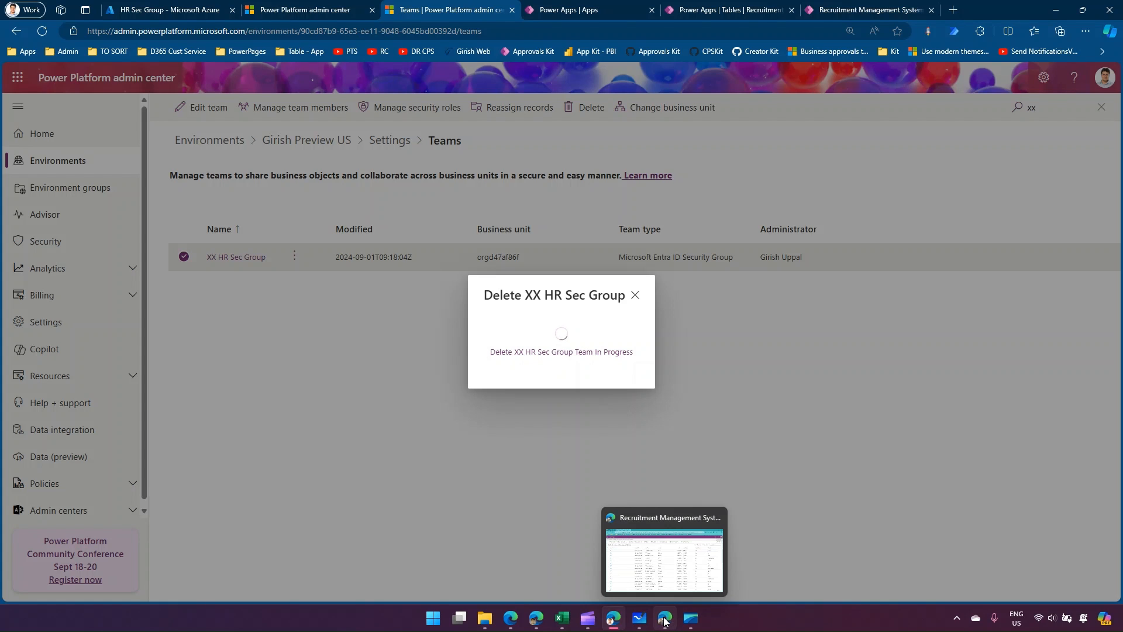
{"action": "left_click", "coordinate": [666, 620]}
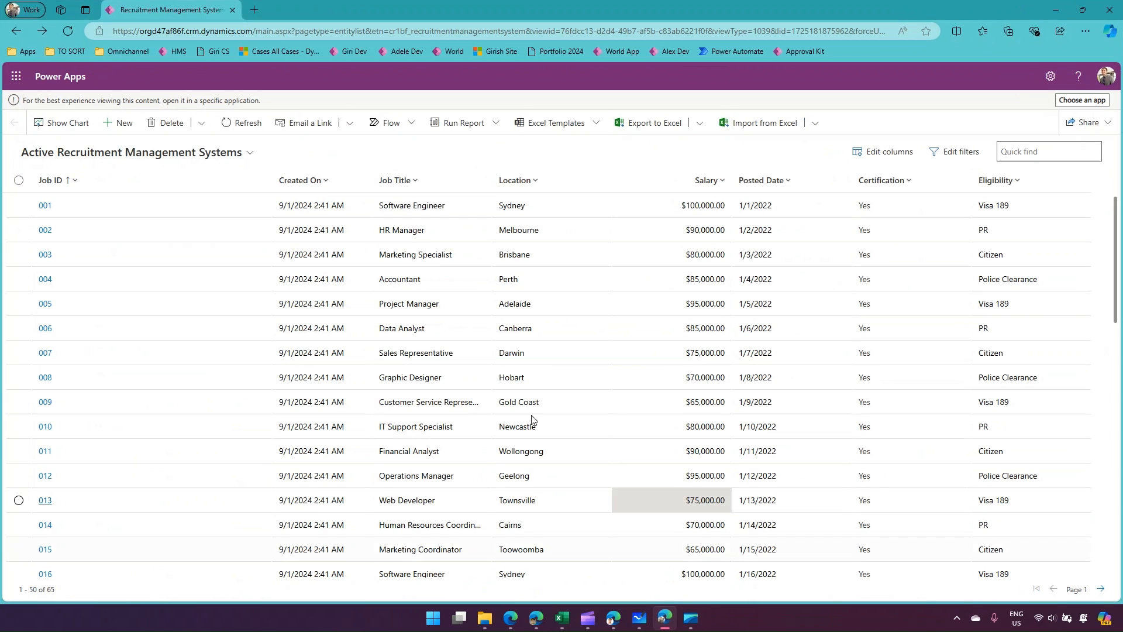
{"action": "left_click", "coordinate": [62, 30]}
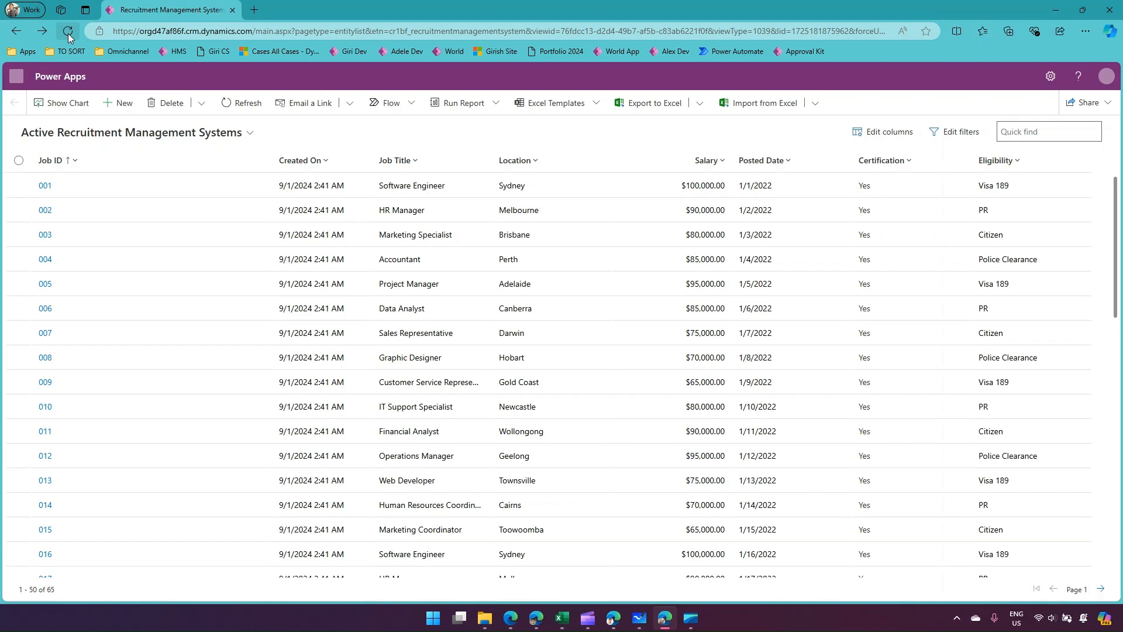
{"action": "left_click", "coordinate": [68, 33]}
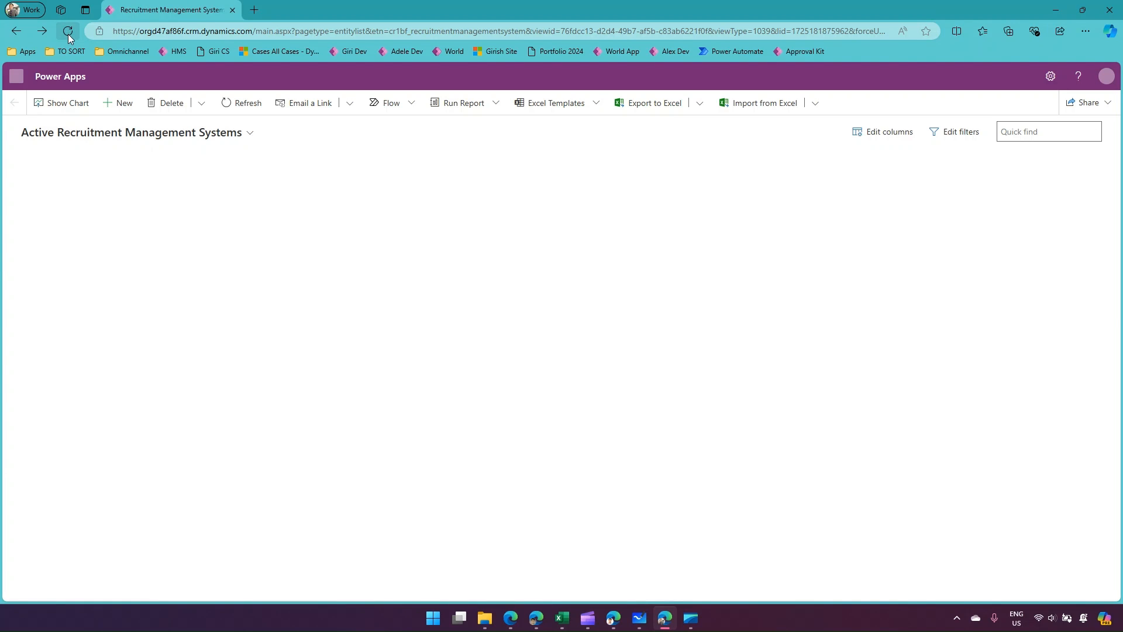
{"action": "left_click", "coordinate": [68, 33]}
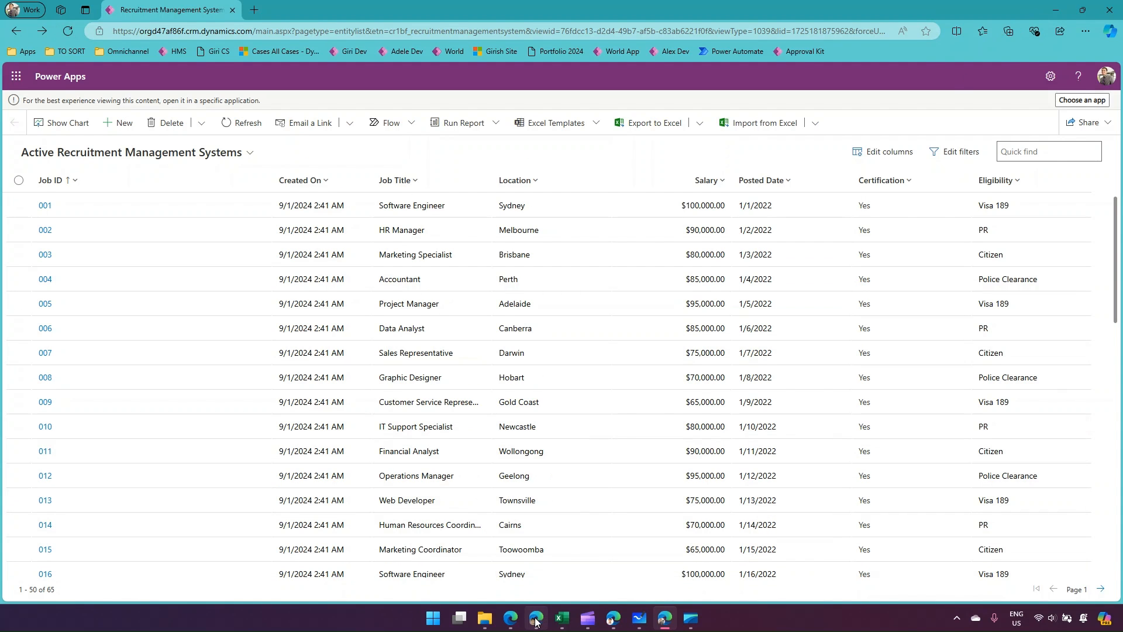
Check the team deletion's progress, review the Demo1 sharing overview in Microsoft Whiteboard, and return to HR Sec Group's members in the Azure portal.
{"action": "mouse_move", "coordinate": [614, 621]}
{"action": "left_click", "coordinate": [602, 516]}
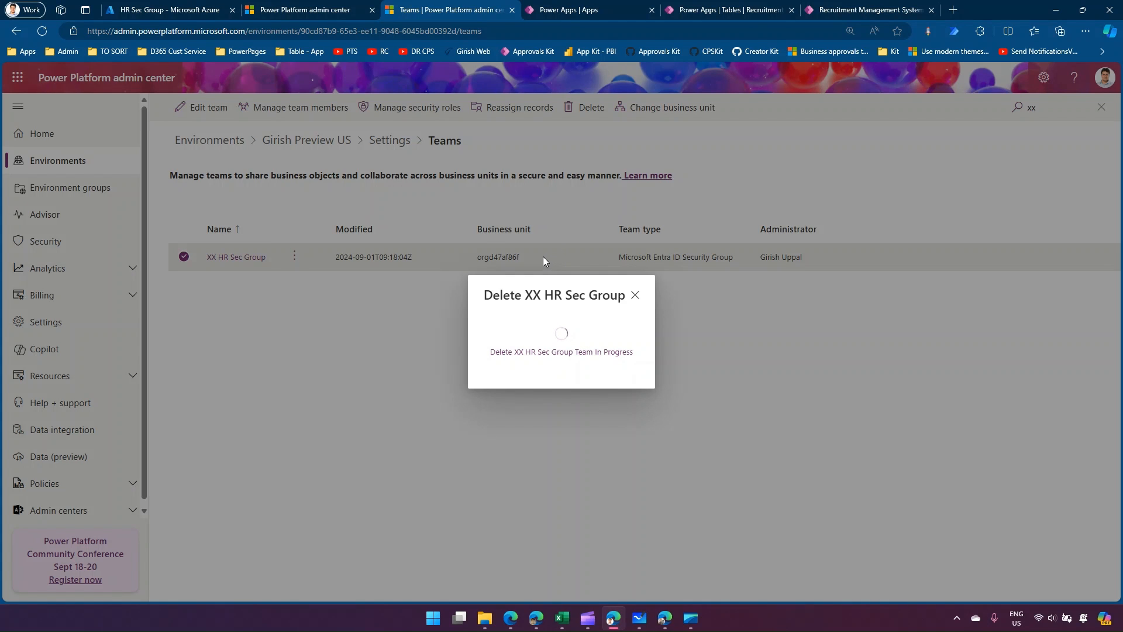
{"action": "left_click", "coordinate": [640, 618]}
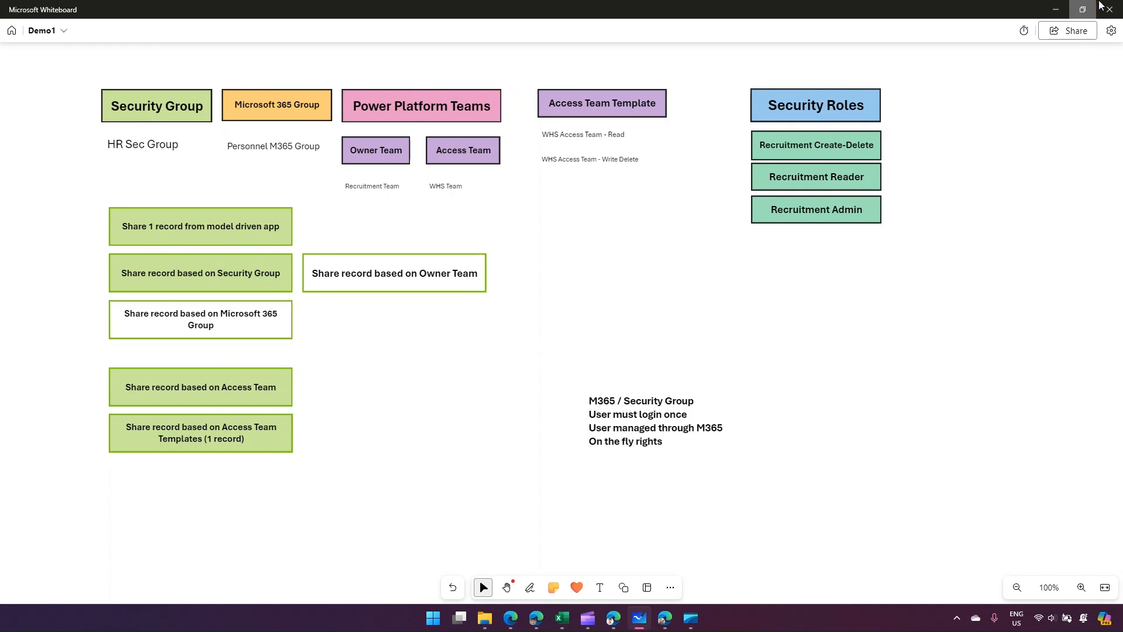
{"action": "left_click", "coordinate": [1055, 9]}
{"action": "left_click", "coordinate": [202, 8]}
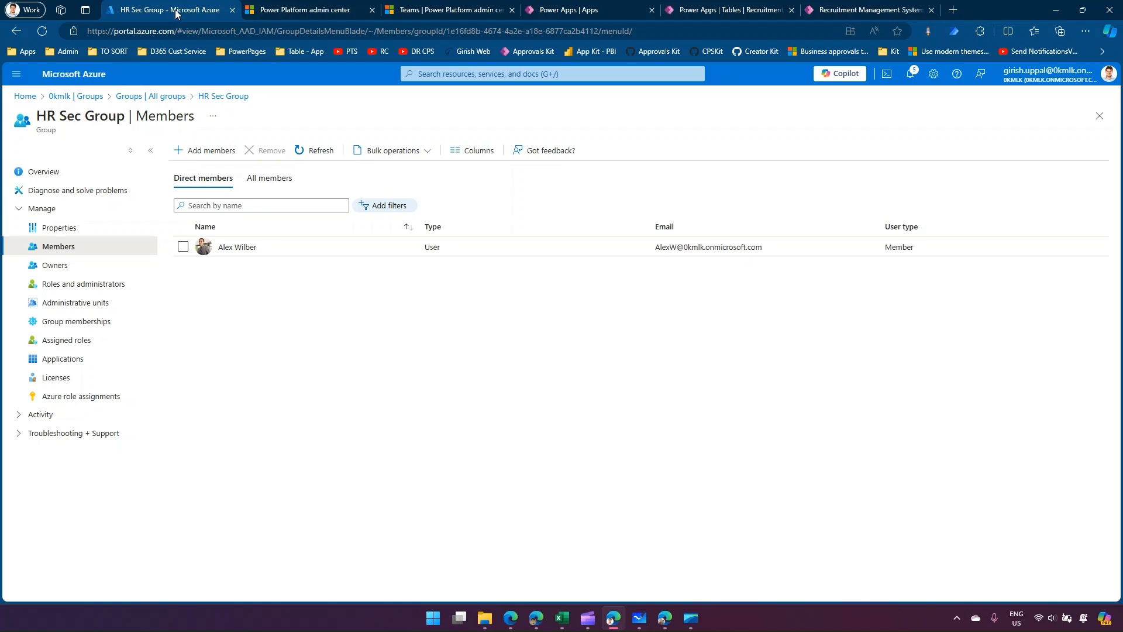
Search all Azure groups for "per" and open the member list of Personnel M365 Group.
{"action": "left_click", "coordinate": [127, 100]}
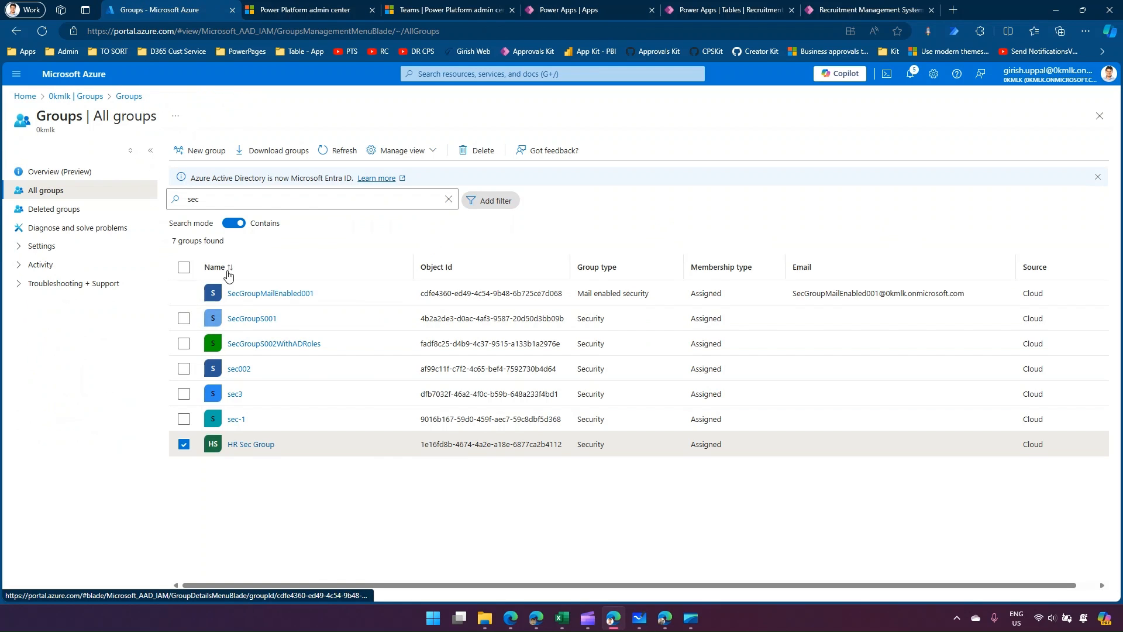
{"action": "left_click", "coordinate": [183, 444]}
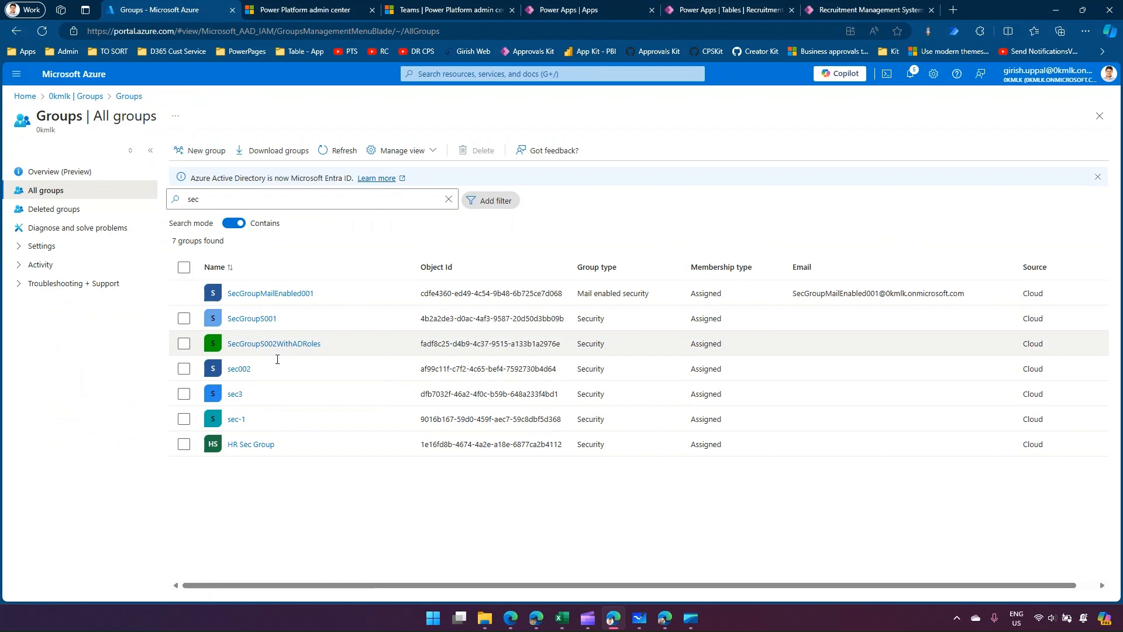
{"action": "left_click_drag", "start_coordinate": [215, 199], "coordinate": [152, 200]}
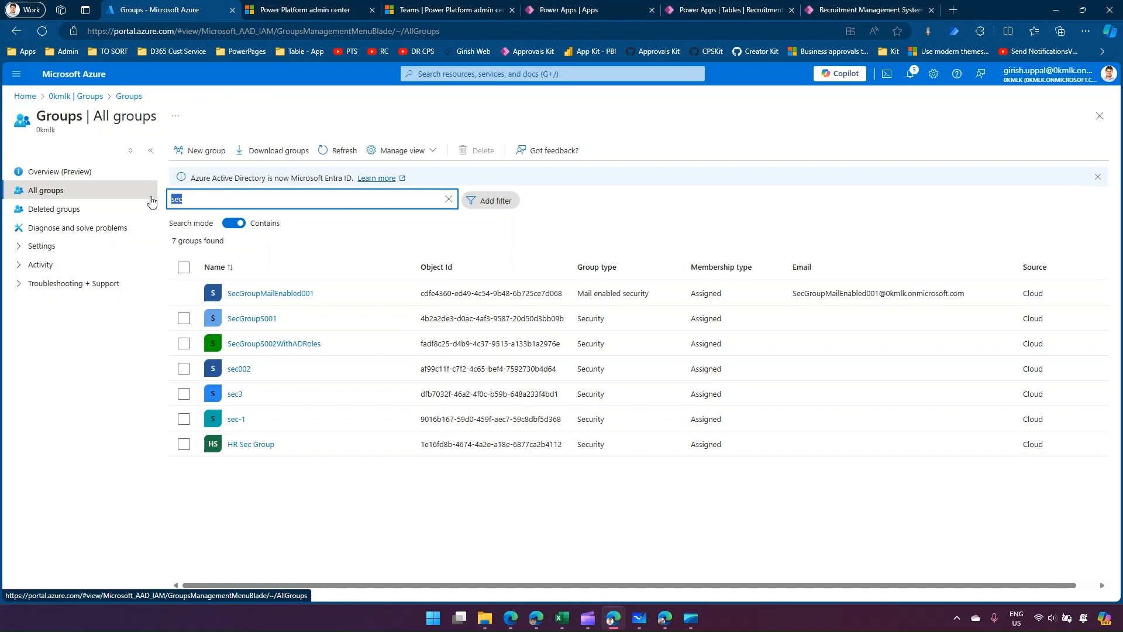
{"action": "left_click", "coordinate": [639, 617]}
{"action": "left_click", "coordinate": [262, 149]}
{"action": "left_click", "coordinate": [1055, 10]}
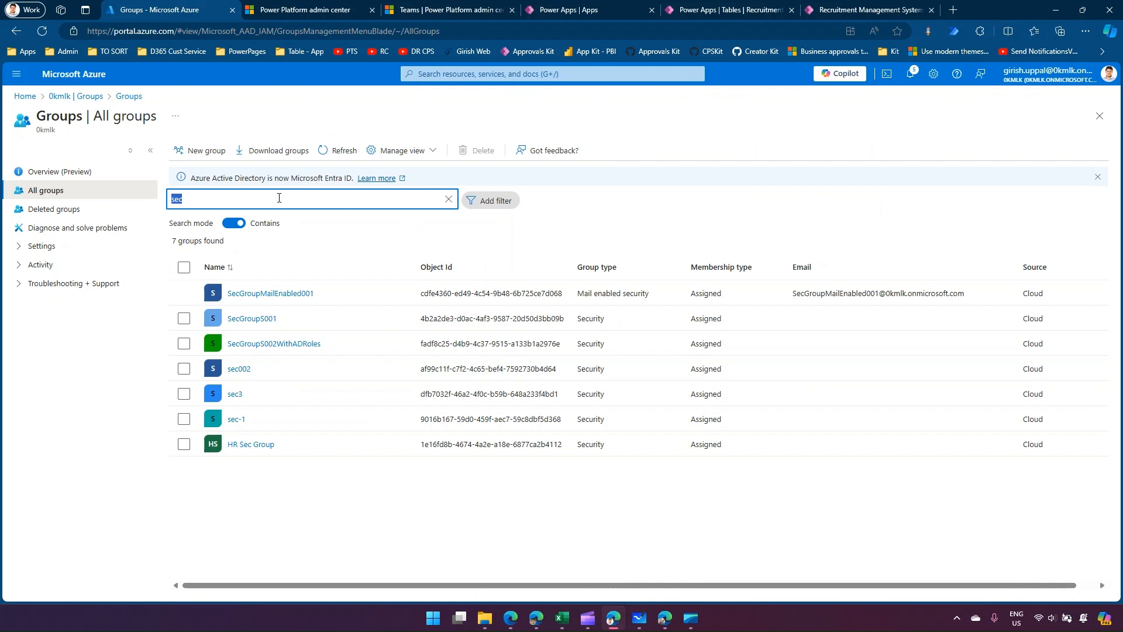
{"action": "type", "text": "per"}
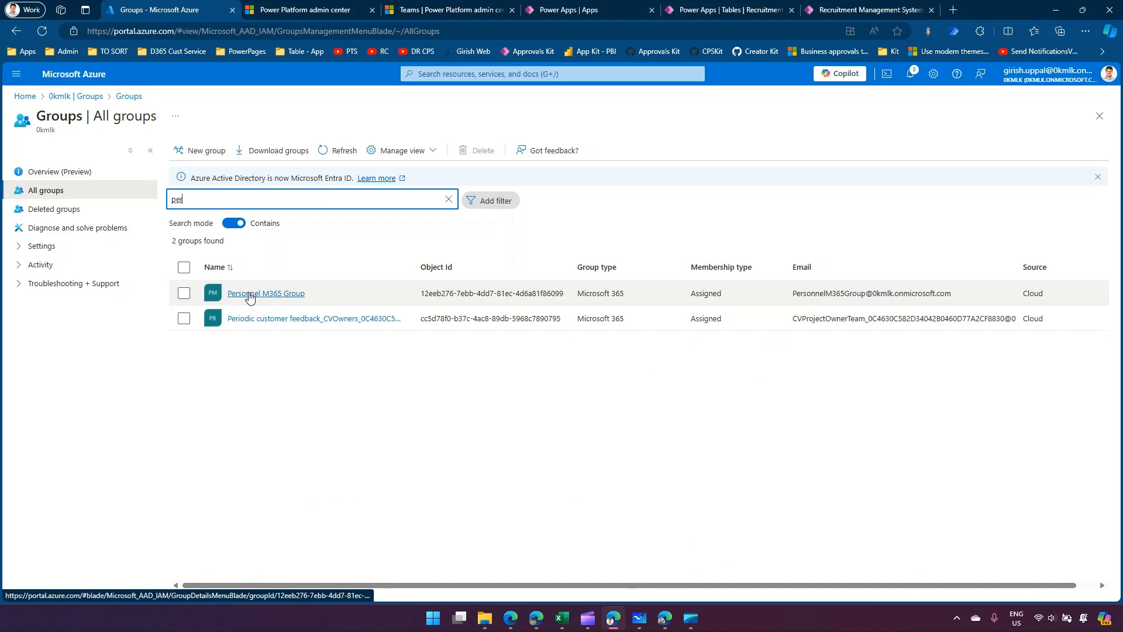
{"action": "left_click", "coordinate": [249, 294]}
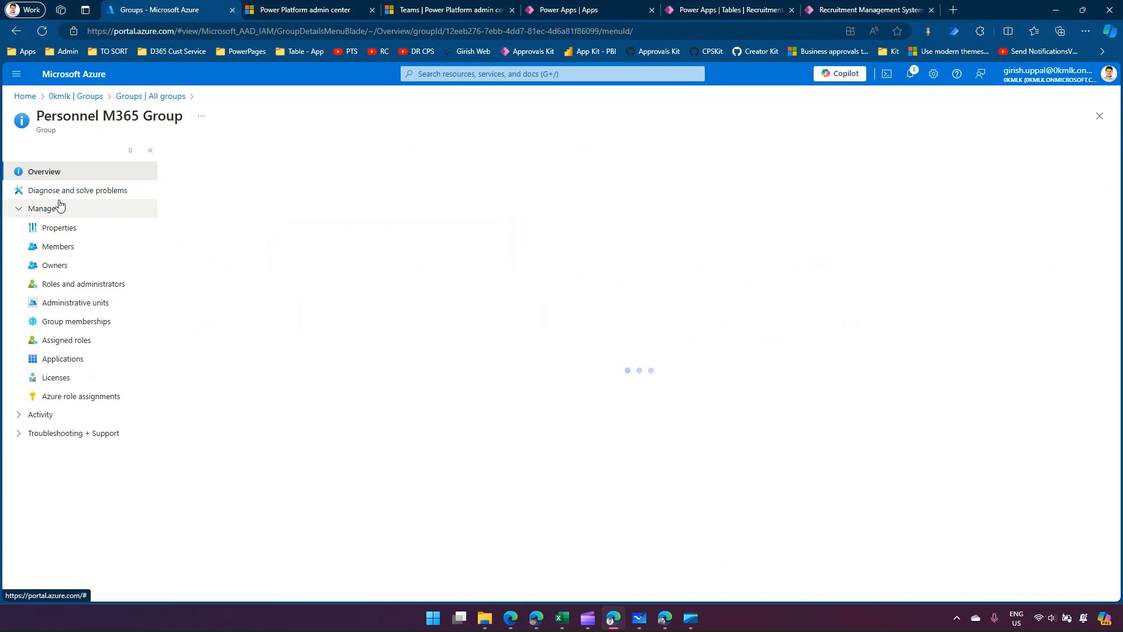
{"action": "left_click", "coordinate": [131, 247]}
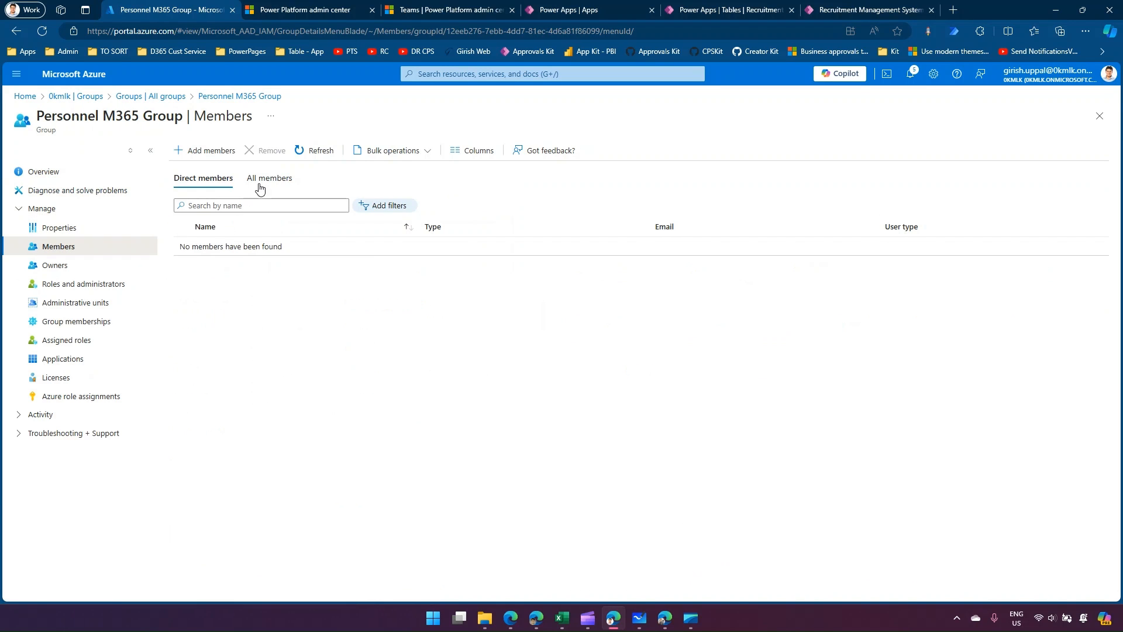
Add the test user as a direct member of Personnel M365 Group and refresh the member list.
{"action": "left_click", "coordinate": [217, 157]}
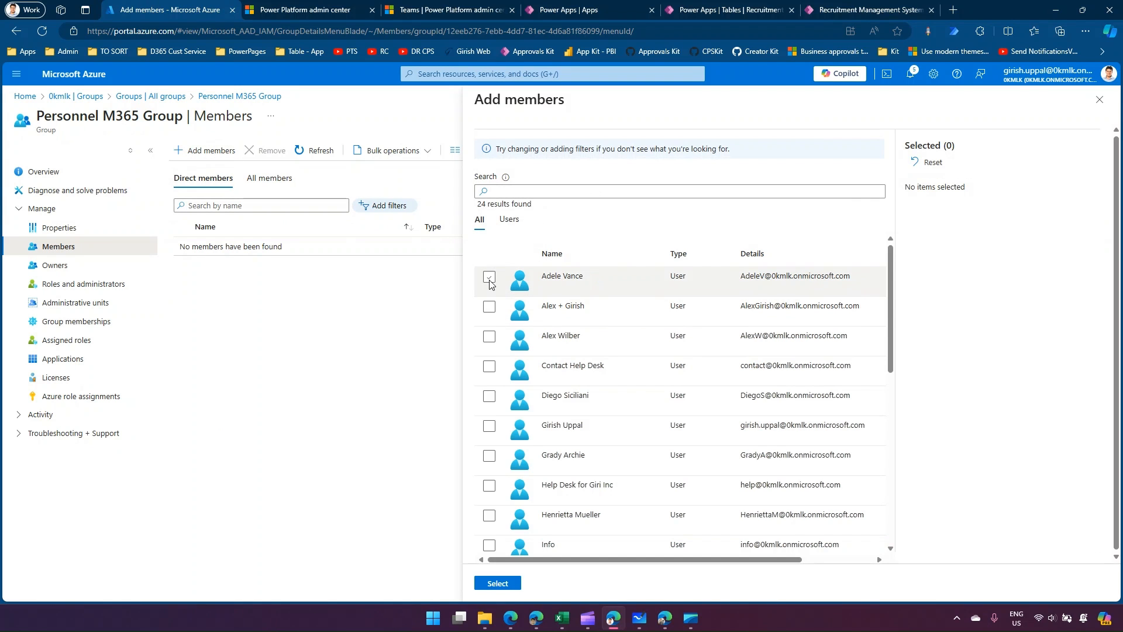
{"action": "left_click", "coordinate": [489, 337]}
{"action": "left_click", "coordinate": [505, 584]}
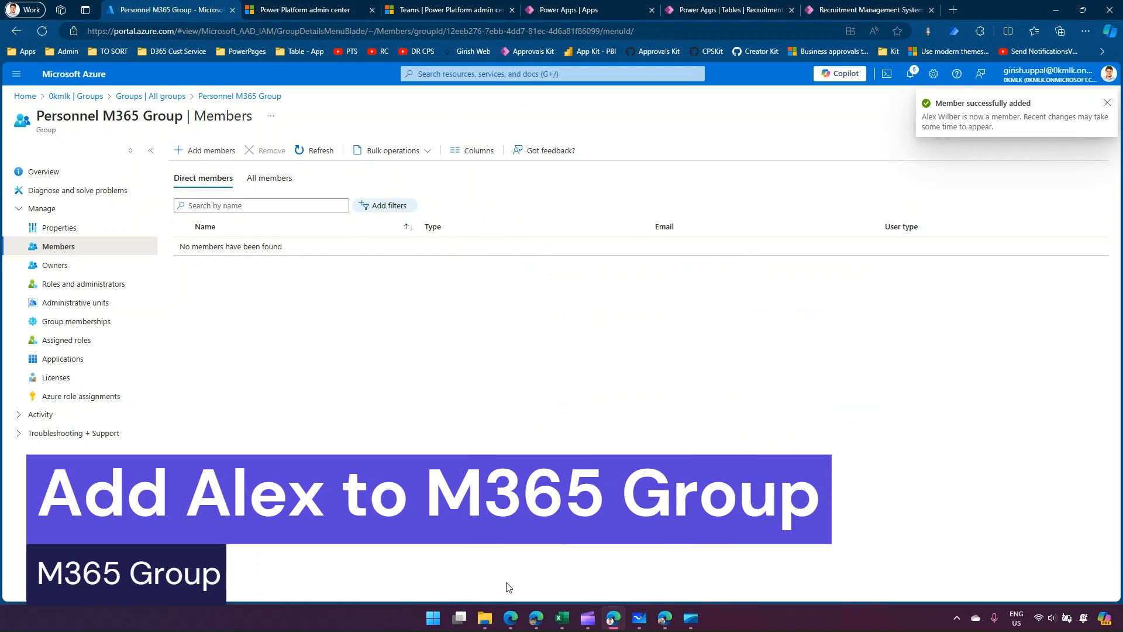
{"action": "left_click", "coordinate": [307, 149]}
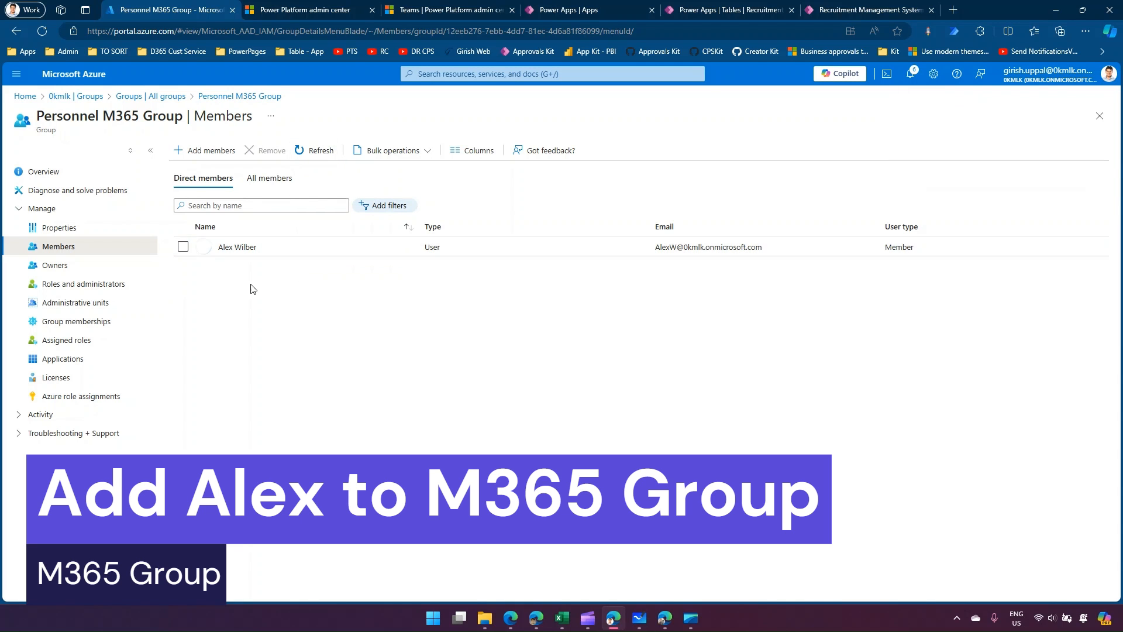
Refresh the environment's teams list and repeatedly reload the test user's recruitment view to check record access.
{"action": "left_click", "coordinate": [390, 9]}
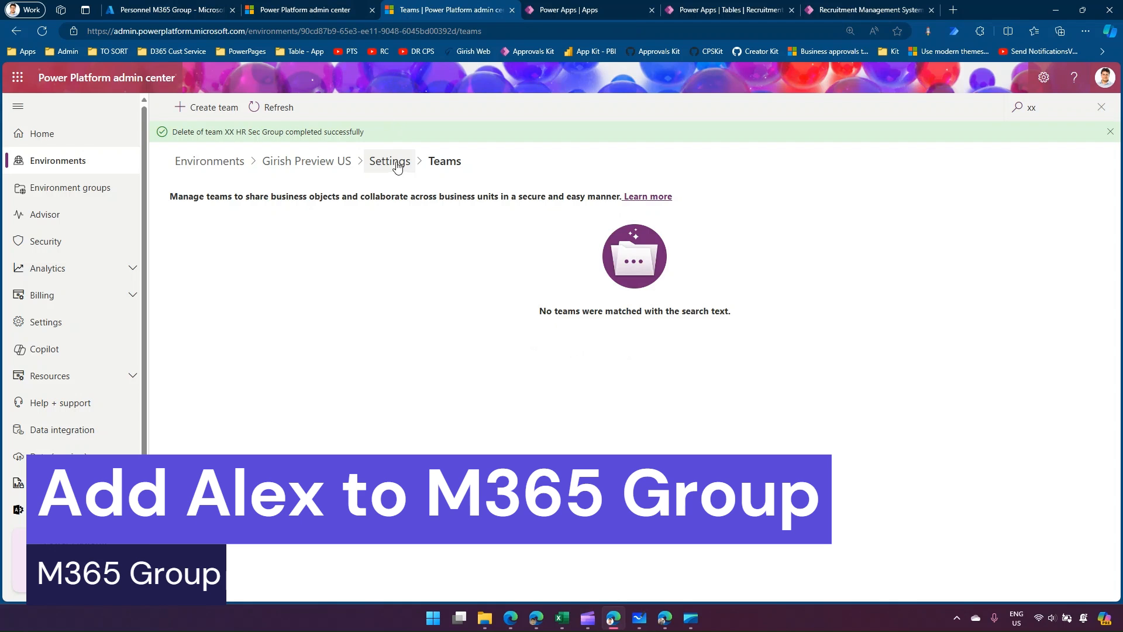
{"action": "left_click", "coordinate": [272, 108]}
{"action": "left_click", "coordinate": [670, 621]}
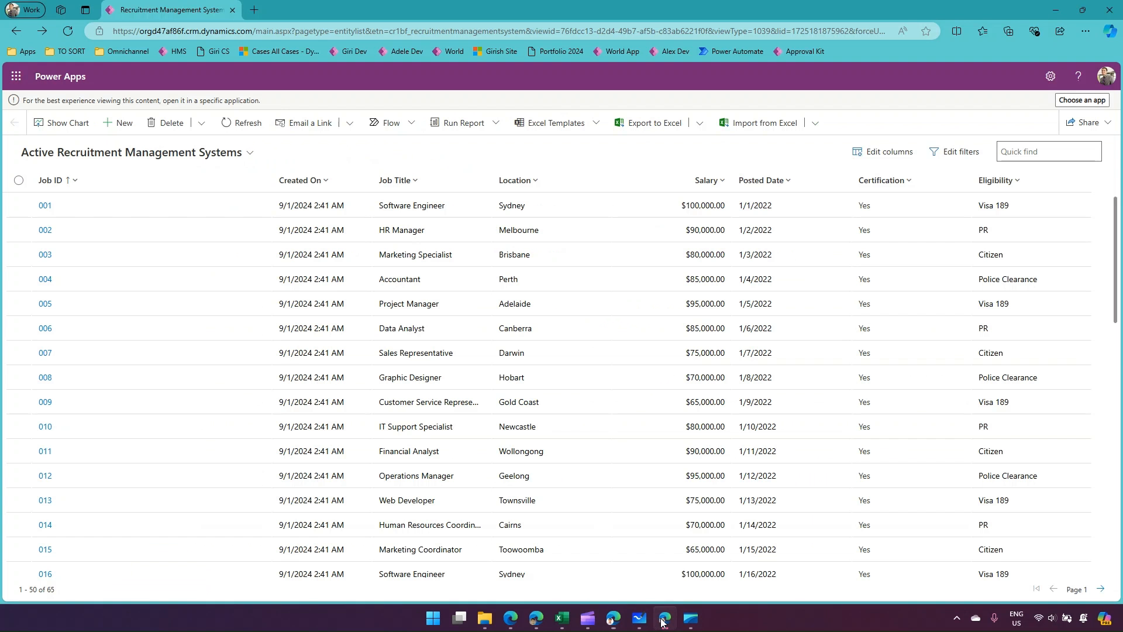
{"action": "left_click", "coordinate": [68, 32]}
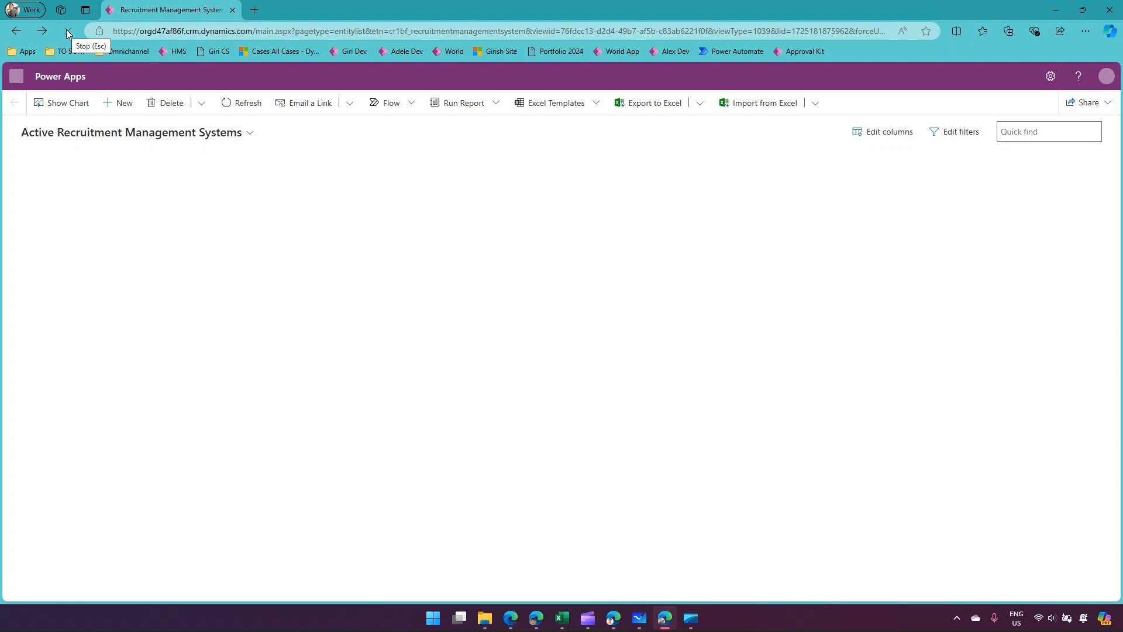
{"action": "left_click", "coordinate": [68, 32]}
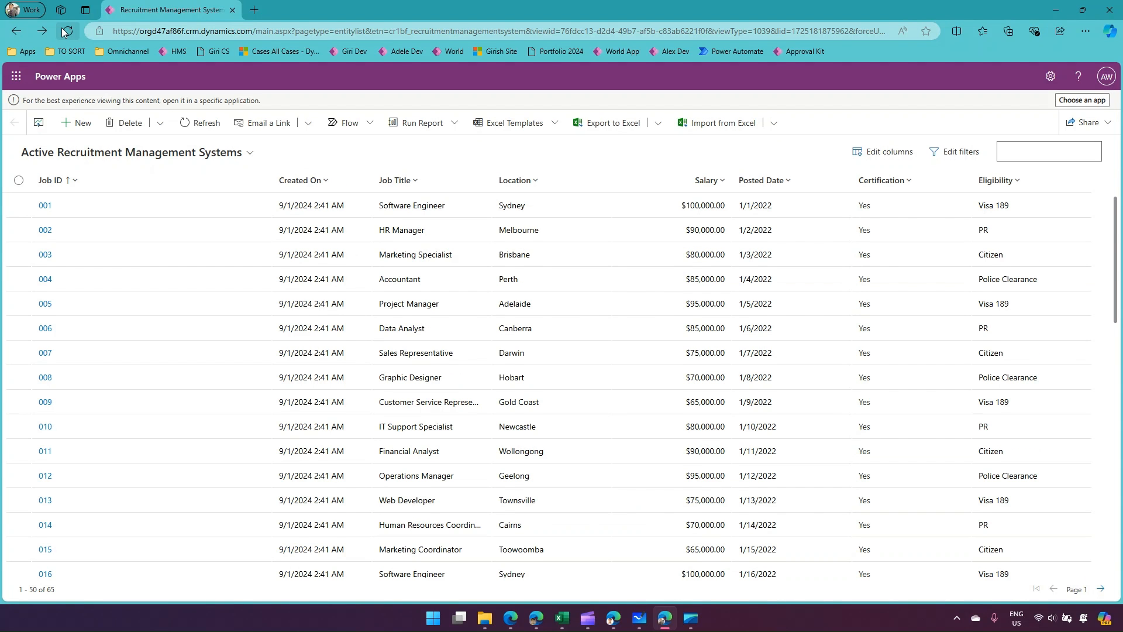
{"action": "left_click", "coordinate": [65, 31]}
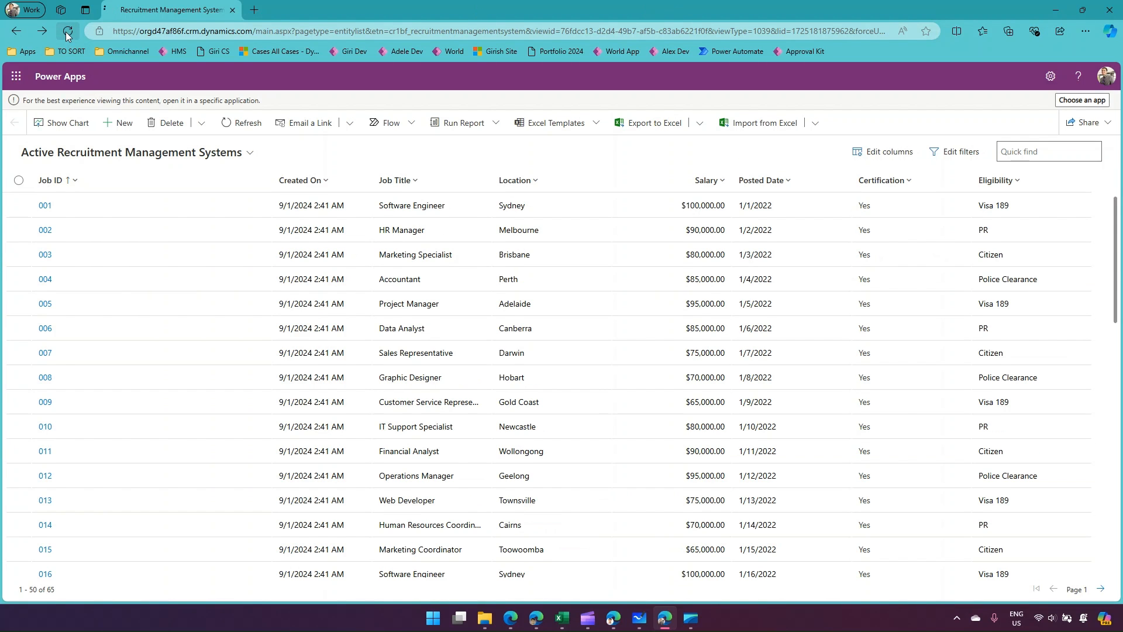
{"action": "left_click", "coordinate": [66, 33]}
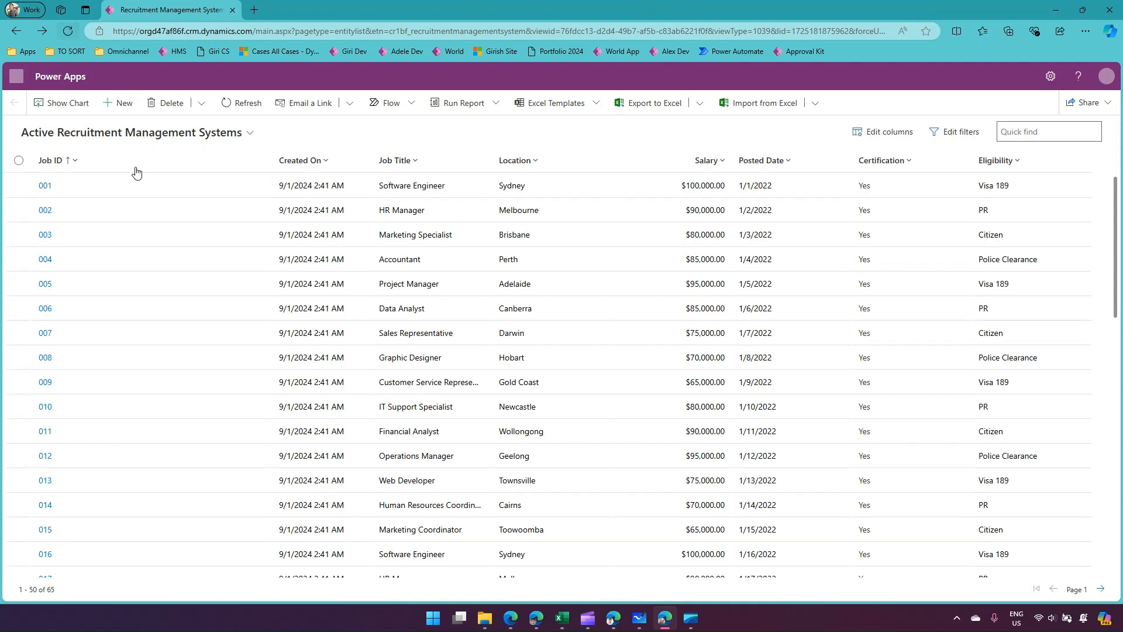
Reopen the environment's teams from its Users + permissions settings, search for "xx" and refresh the list.
{"action": "left_click", "coordinate": [611, 623]}
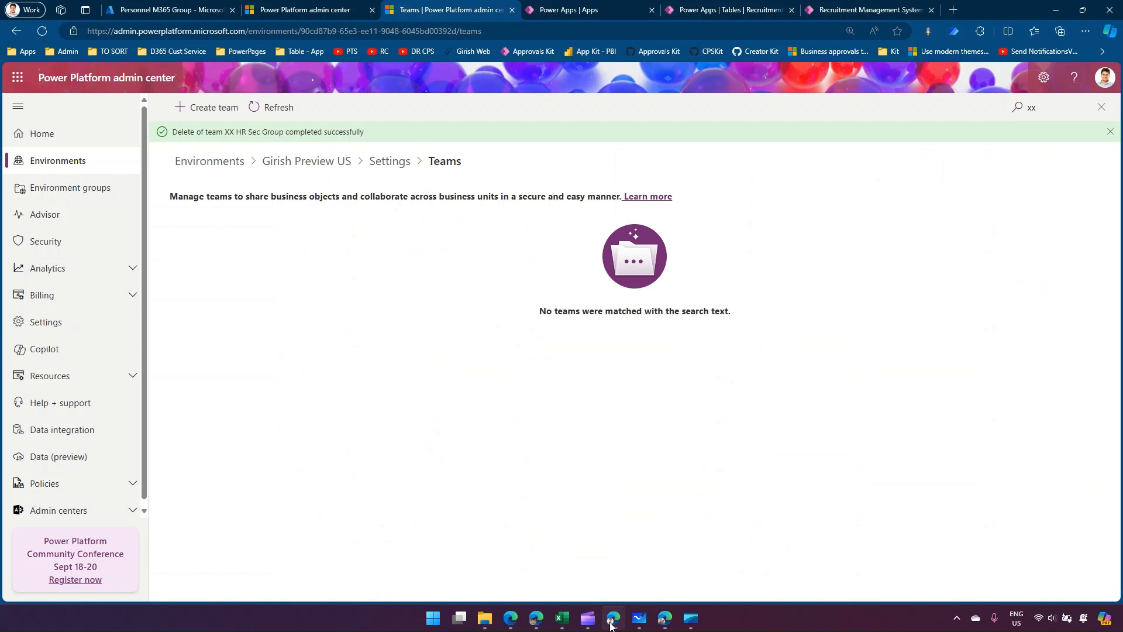
{"action": "left_click", "coordinate": [387, 161]}
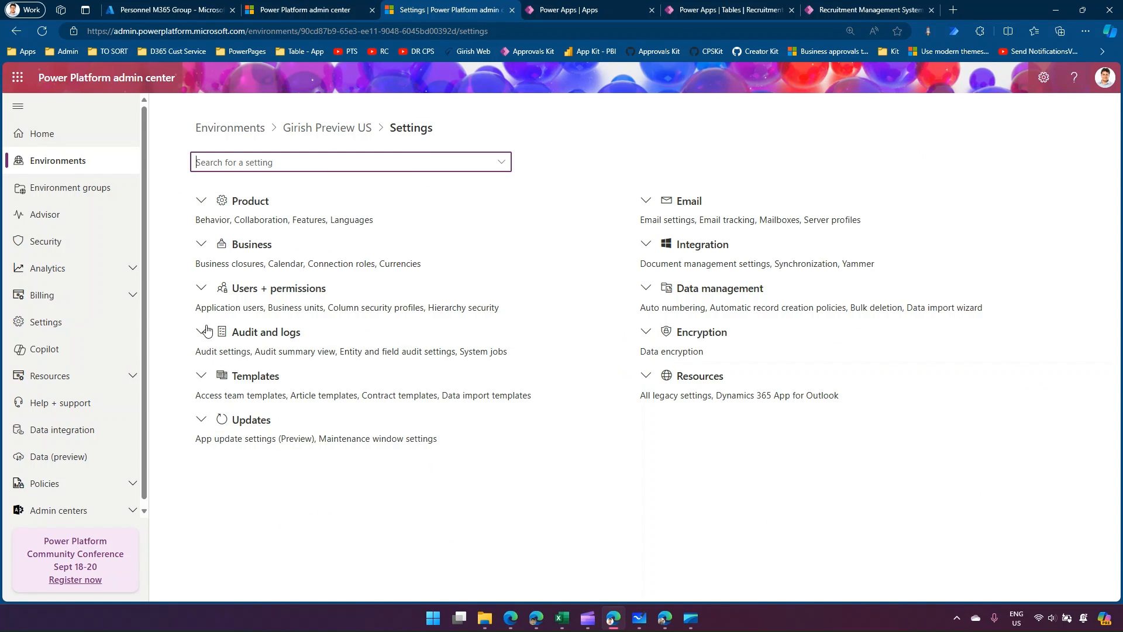
{"action": "left_click", "coordinate": [202, 288]}
{"action": "left_click", "coordinate": [207, 472]}
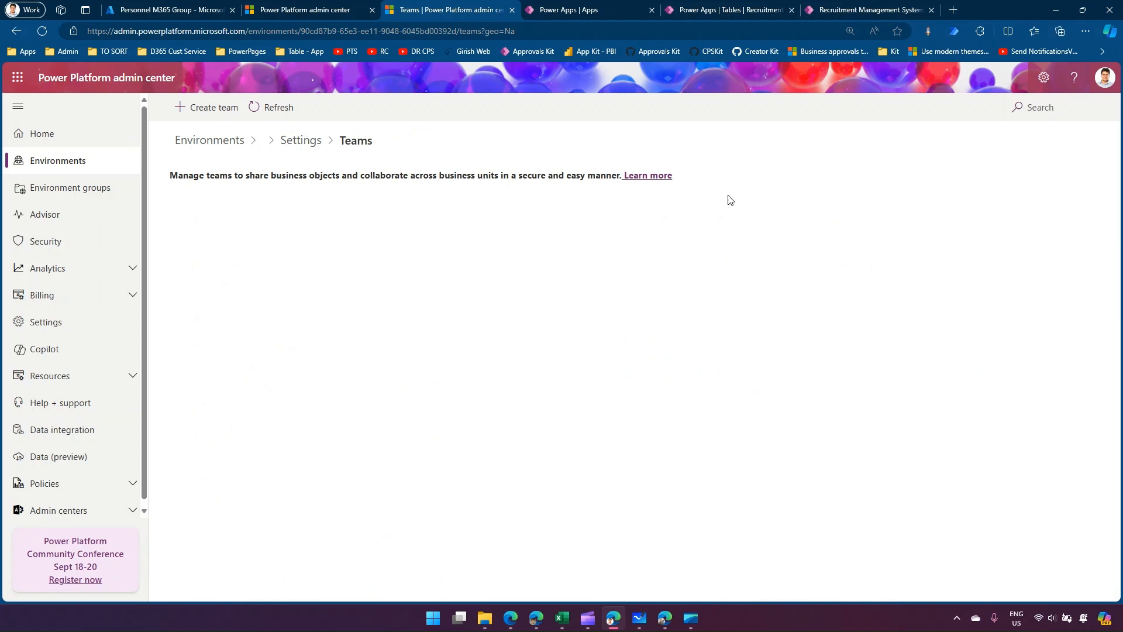
{"action": "left_click", "coordinate": [1033, 107]}
{"action": "type", "text": "xx"}
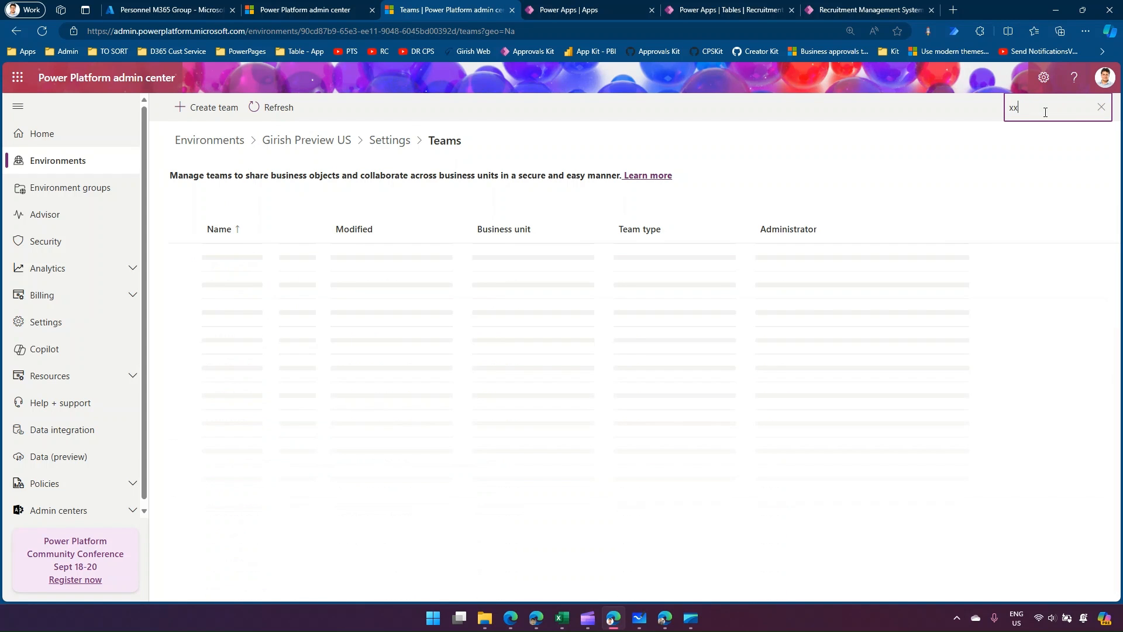
{"action": "left_click", "coordinate": [279, 111]}
{"action": "left_click", "coordinate": [280, 111]}
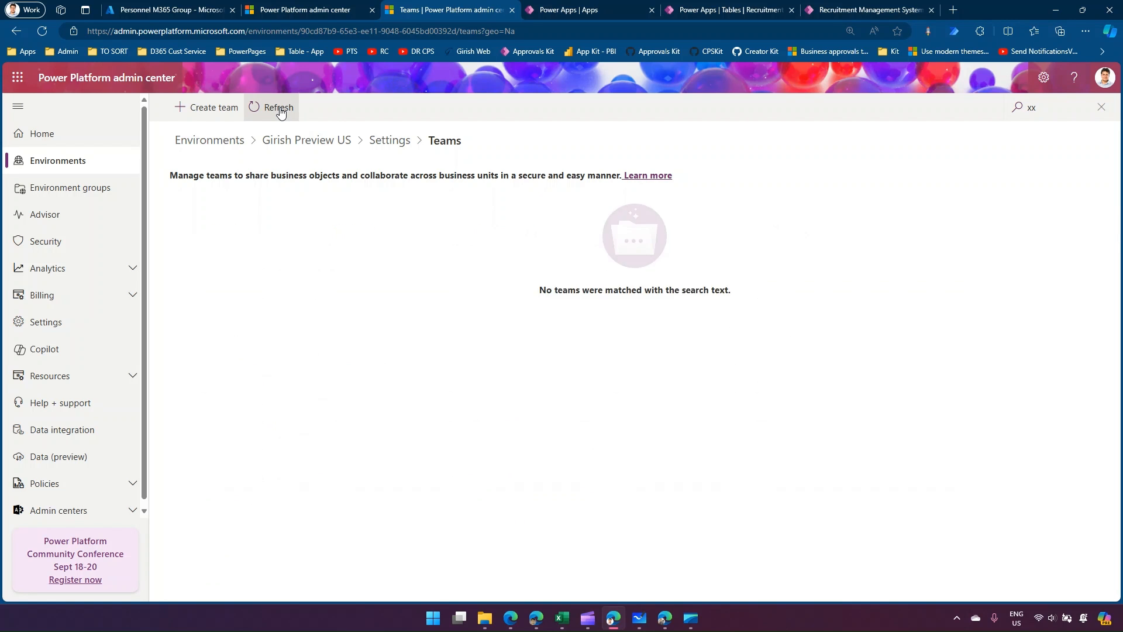
Hard refresh the test user's recruitment view with the developer tools open to recheck record access.
{"action": "left_click", "coordinate": [664, 624]}
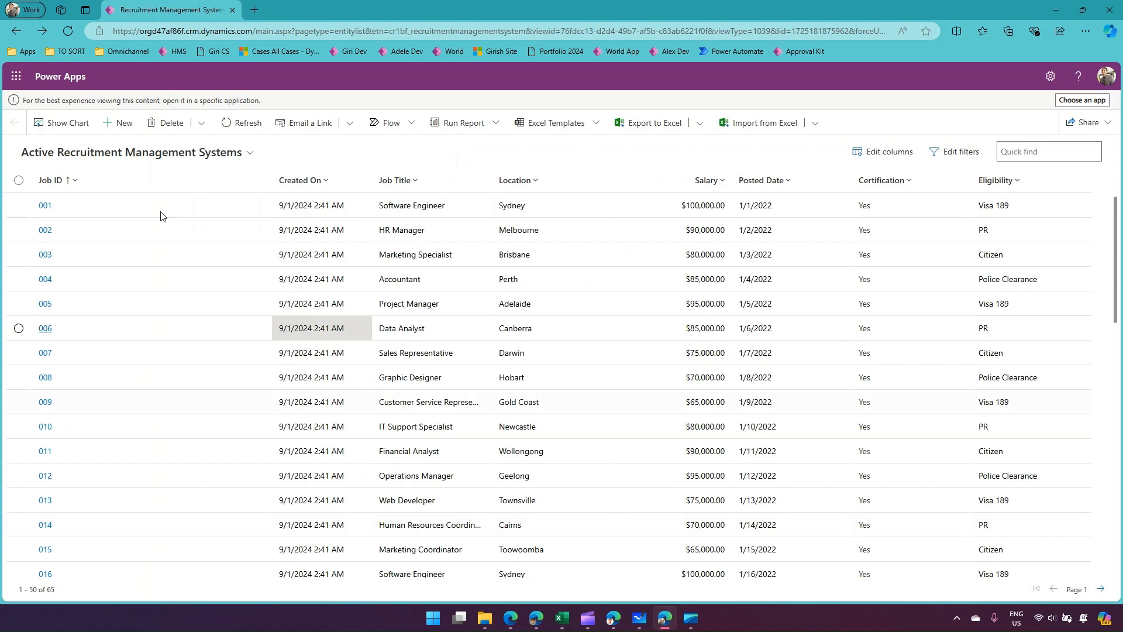
{"action": "left_click", "coordinate": [231, 126]}
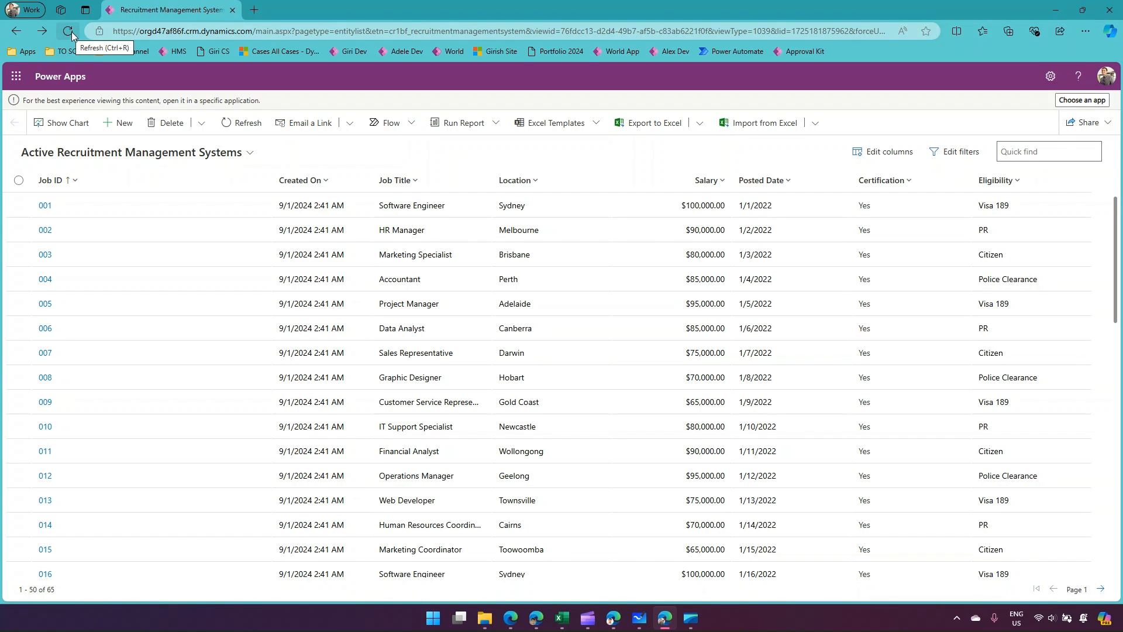
{"action": "key", "text": "F12"}
{"action": "right_click", "coordinate": [72, 31]}
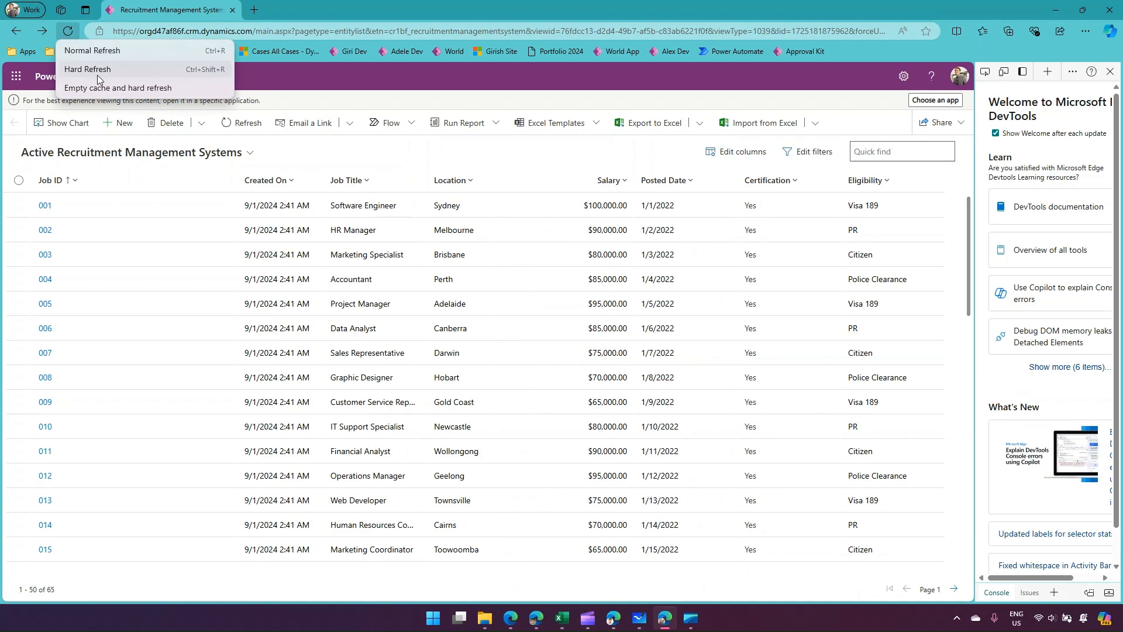
{"action": "left_click", "coordinate": [92, 69]}
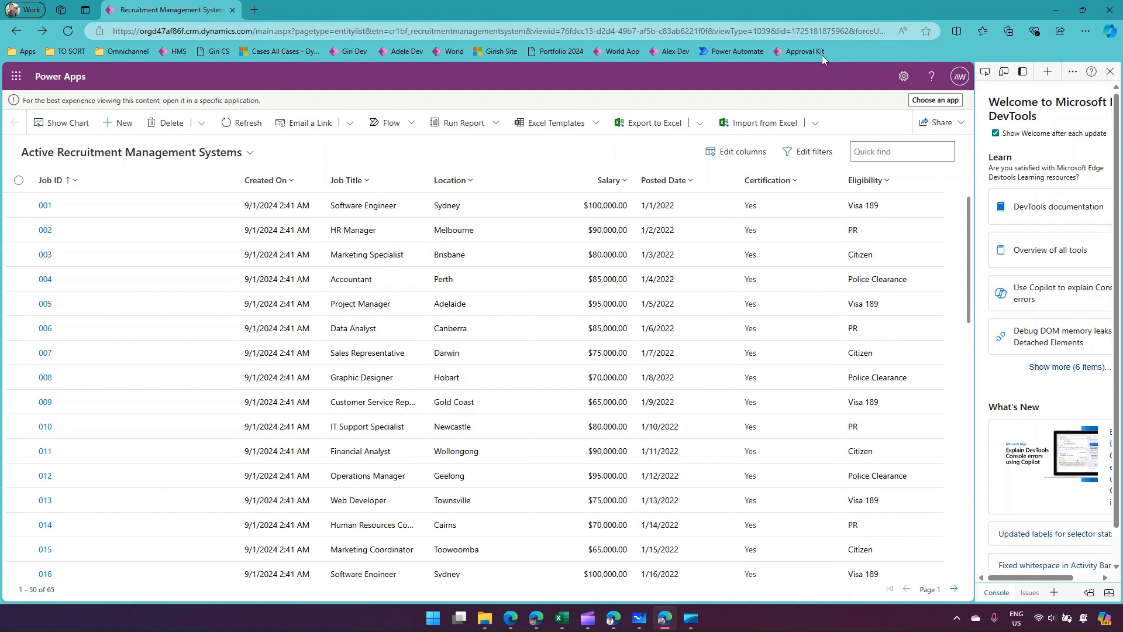
{"action": "left_click", "coordinate": [67, 31]}
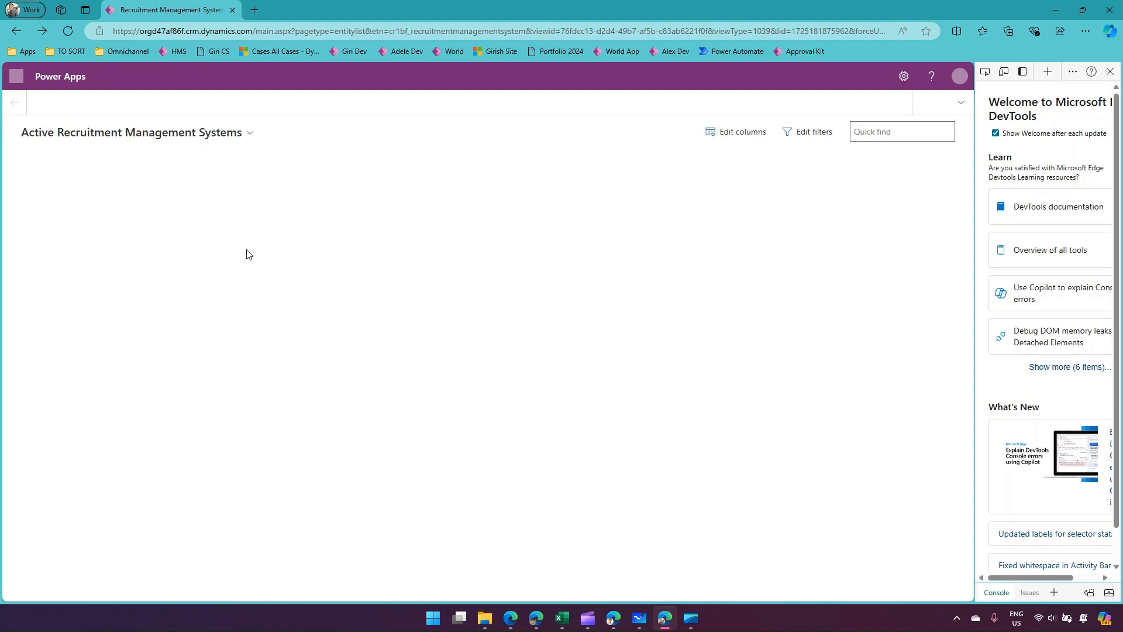
Start a new team named XX Personnel M365 Group in business unit orgd47af86f and assign the administrator.
{"action": "left_click", "coordinate": [611, 618]}
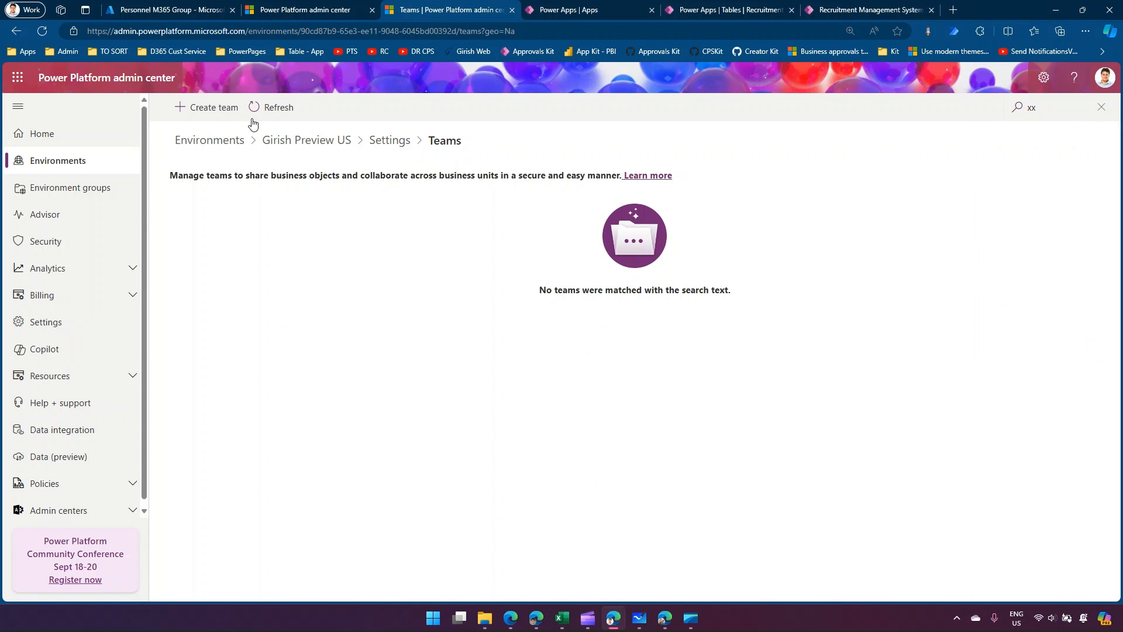
{"action": "left_click", "coordinate": [214, 107]}
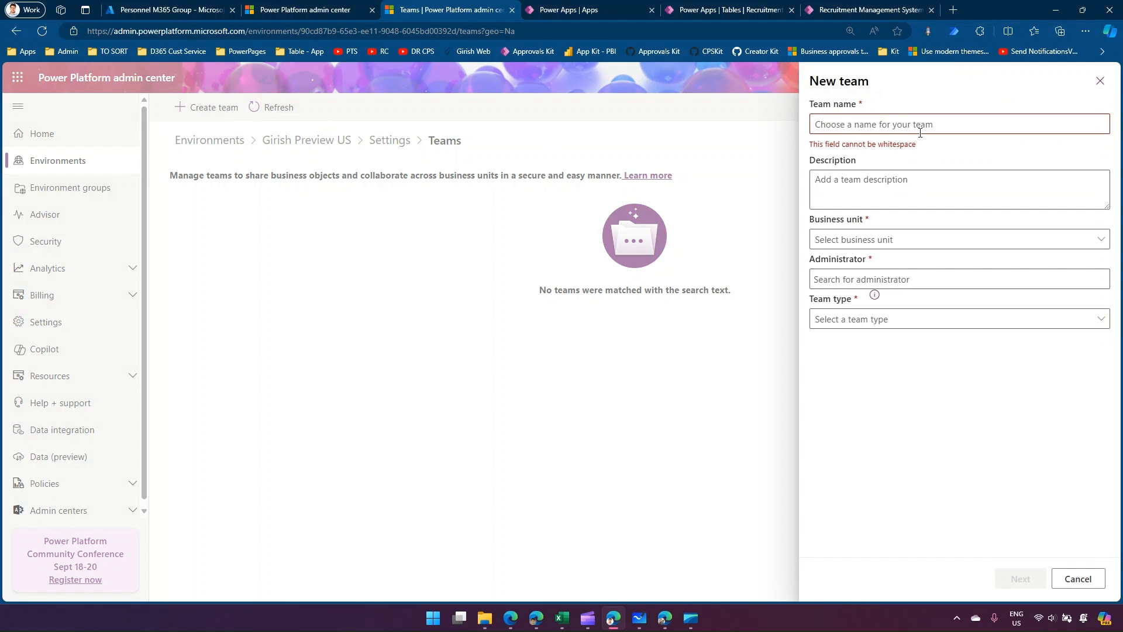
{"action": "left_click", "coordinate": [887, 123]}
{"action": "type", "text": "xx"}
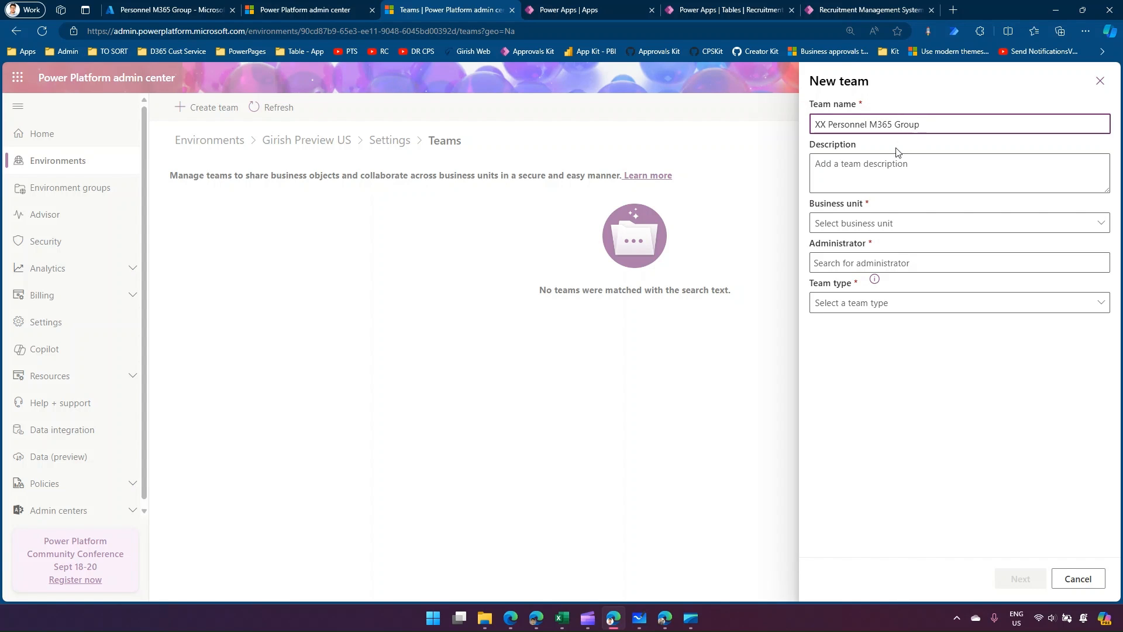
{"action": "left_click", "coordinate": [883, 222]}
{"action": "left_click", "coordinate": [886, 241]}
{"action": "left_click", "coordinate": [888, 268]}
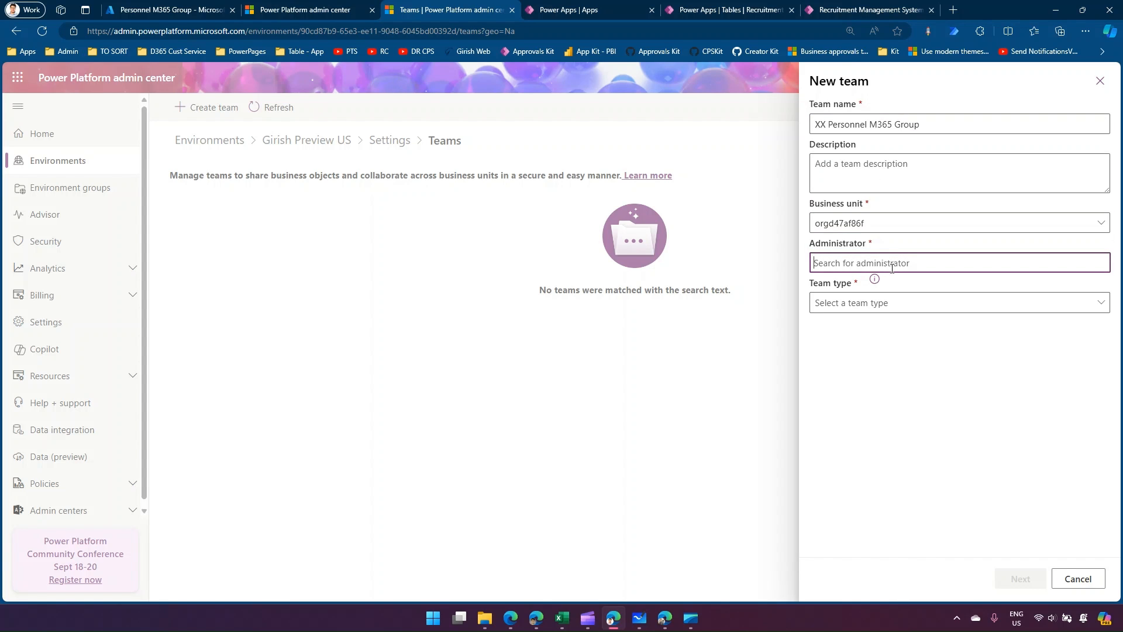
{"action": "type", "text": "girish"}
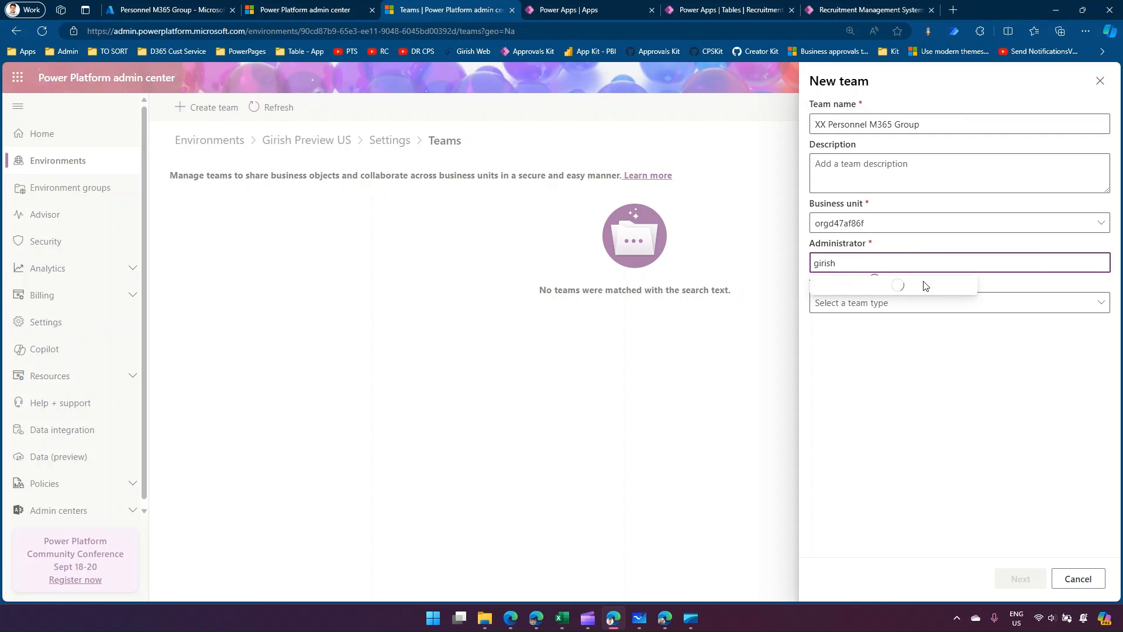
{"action": "left_click", "coordinate": [866, 288]}
Set the team type to Microsoft Entra ID Office Group and link it to Personnel M365 Group.
{"action": "left_click", "coordinate": [857, 310]}
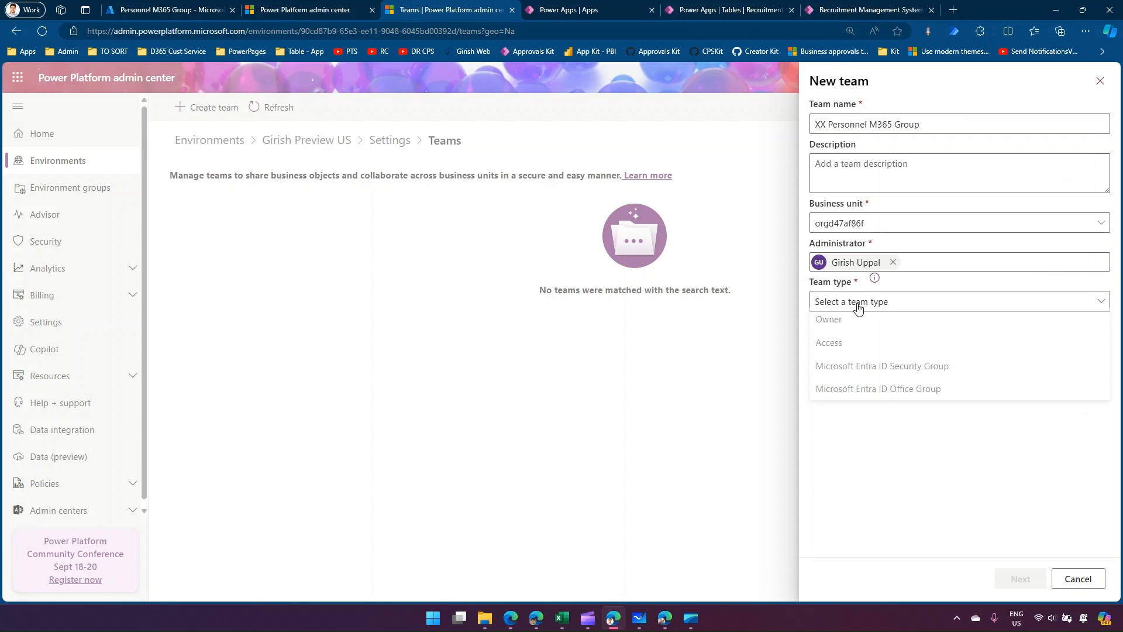
{"action": "left_click", "coordinate": [867, 396]}
{"action": "left_click", "coordinate": [879, 341]}
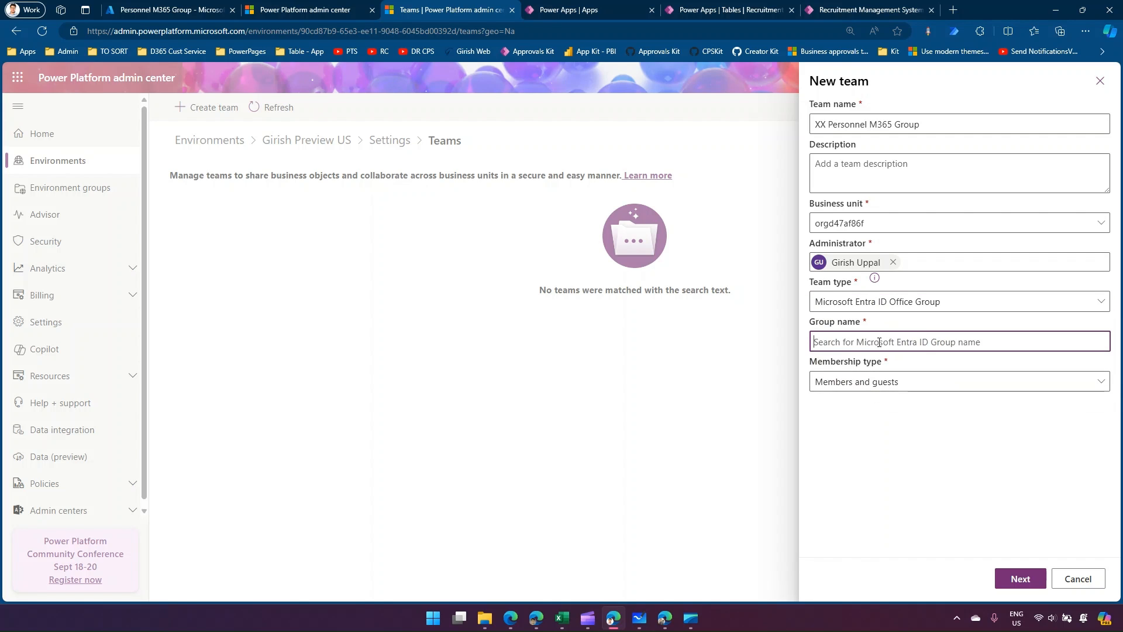
{"action": "type", "text": "p"}
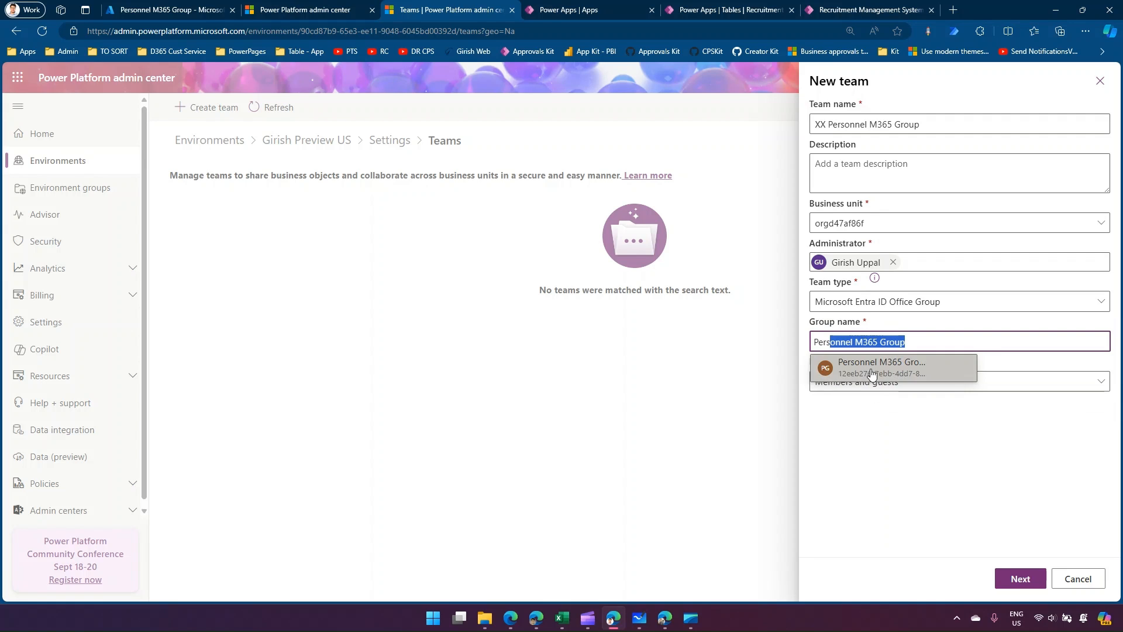
{"action": "left_click", "coordinate": [875, 368]}
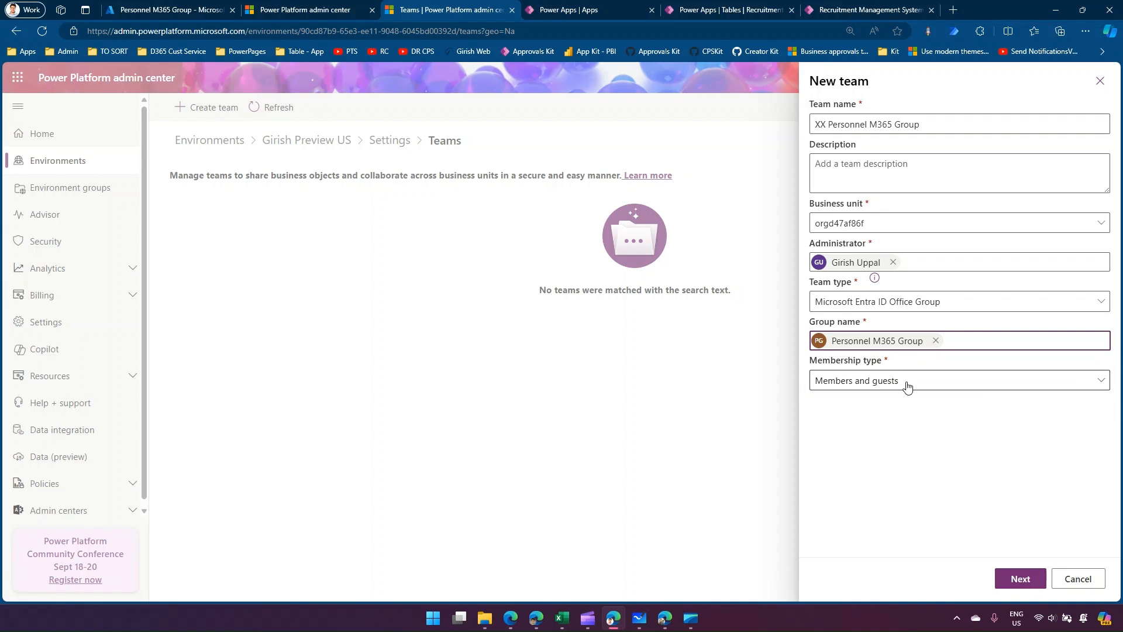
Create the XX Personnel M365 Group team and save it with the Recruitment Admin security role.
{"action": "left_click", "coordinate": [1029, 579]}
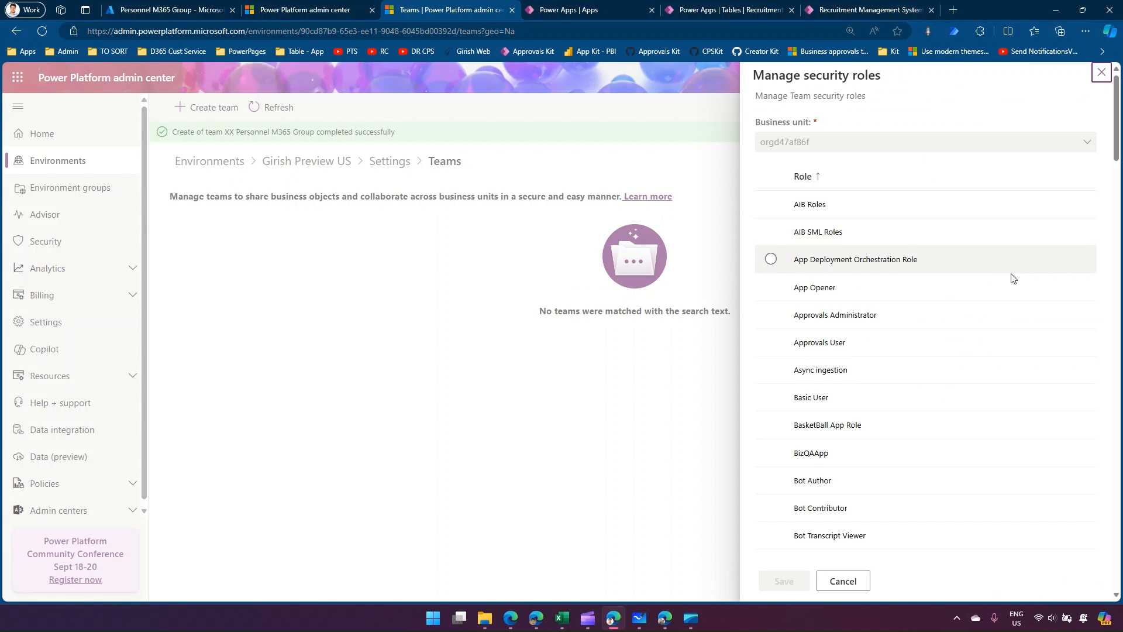
{"action": "left_click_drag", "start_coordinate": [1116, 150], "coordinate": [1117, 450]}
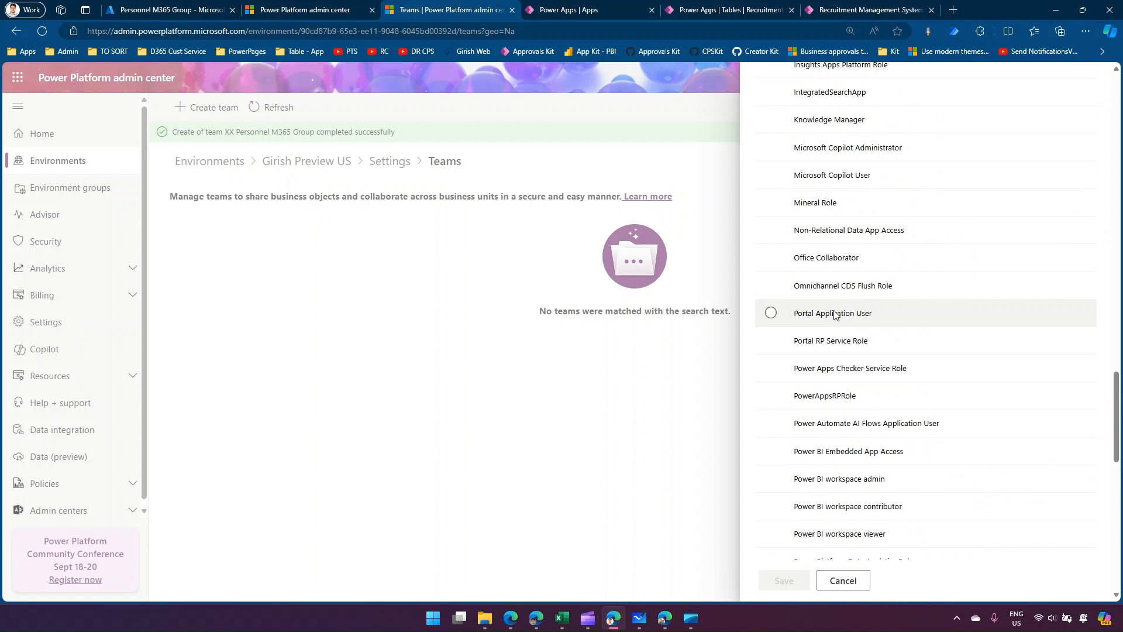
{"action": "scroll", "coordinate": [843, 334], "scroll_direction": "down", "scroll_amount": 3}
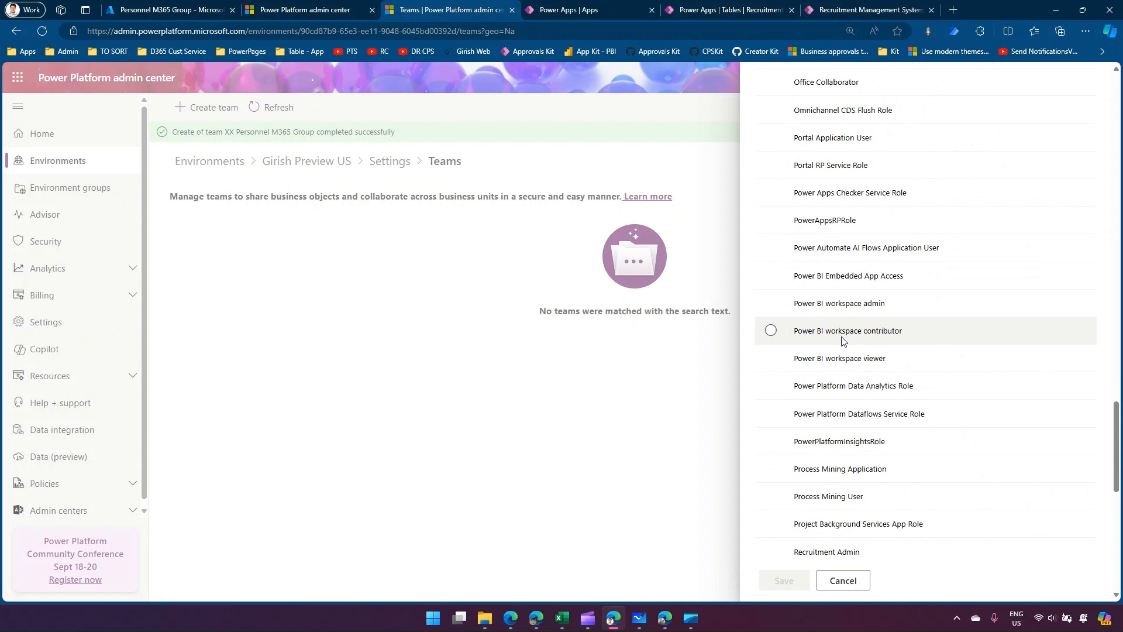
{"action": "scroll", "coordinate": [848, 341], "scroll_direction": "down", "scroll_amount": 3}
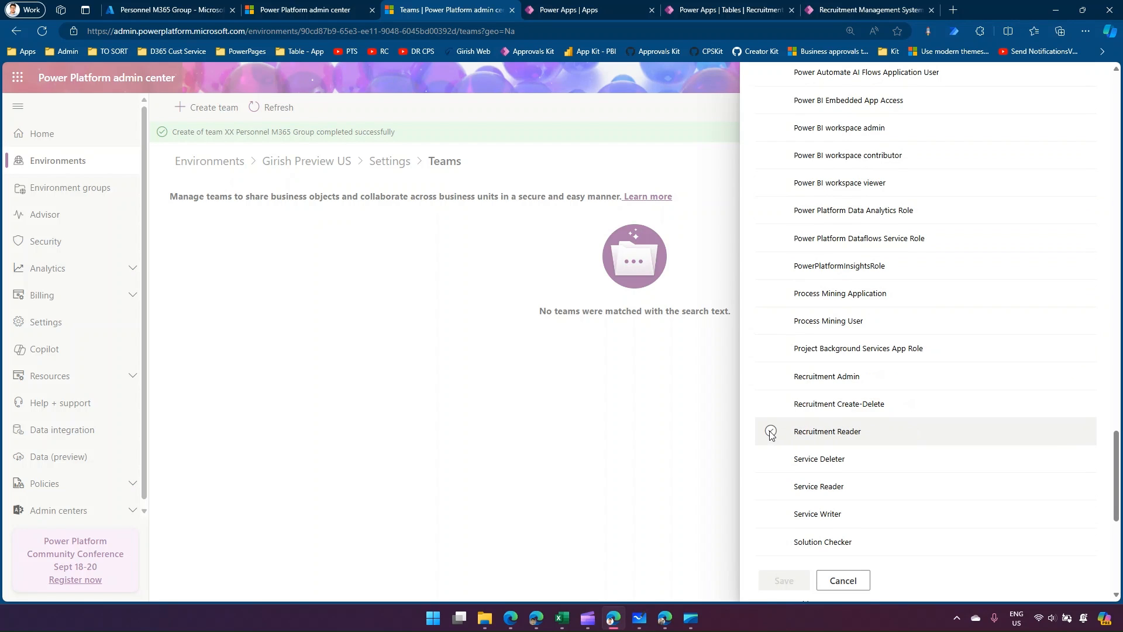
{"action": "left_click", "coordinate": [770, 377]}
{"action": "left_click", "coordinate": [783, 580]}
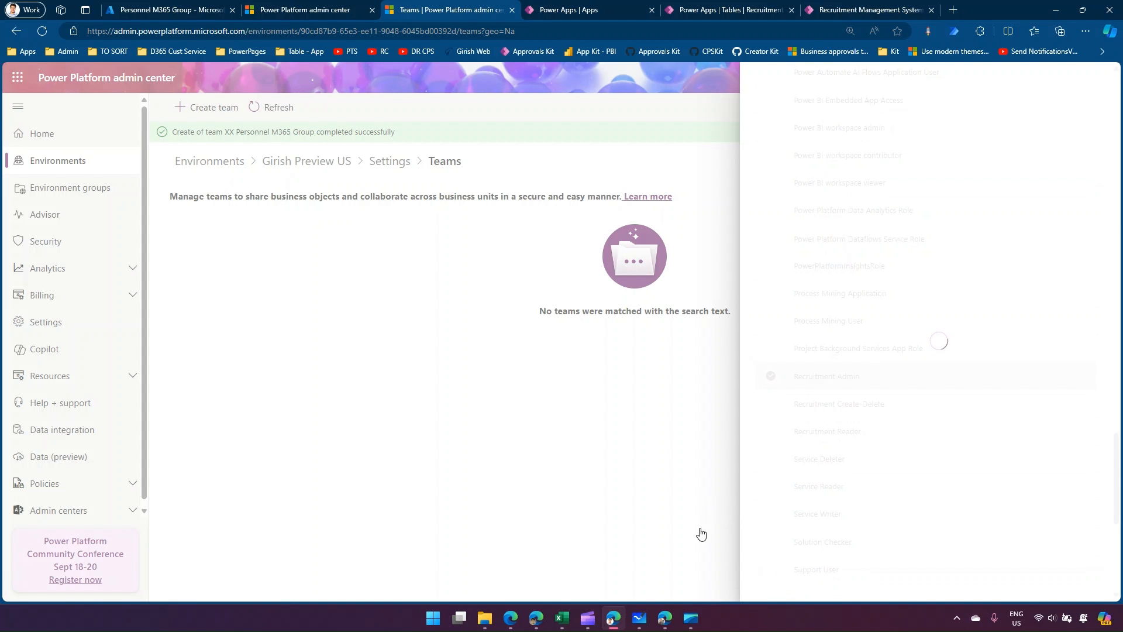
Switch to the test user's browser, reload the recruitment view, and open and reload record 003 to check edit access.
{"action": "left_click", "coordinate": [670, 621]}
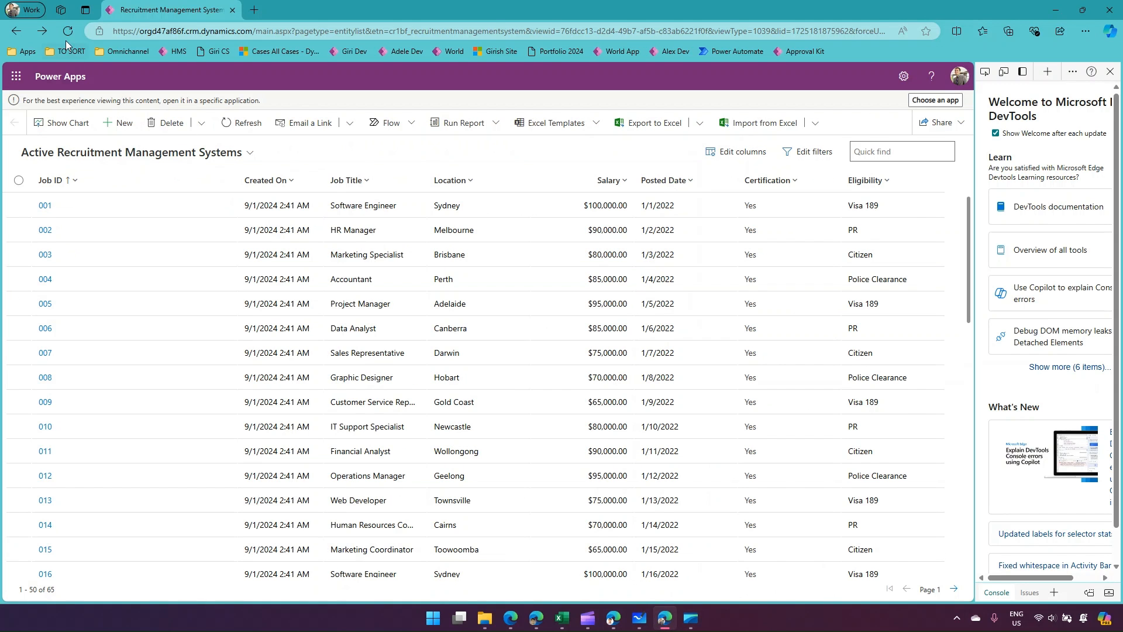
{"action": "left_click", "coordinate": [65, 31]}
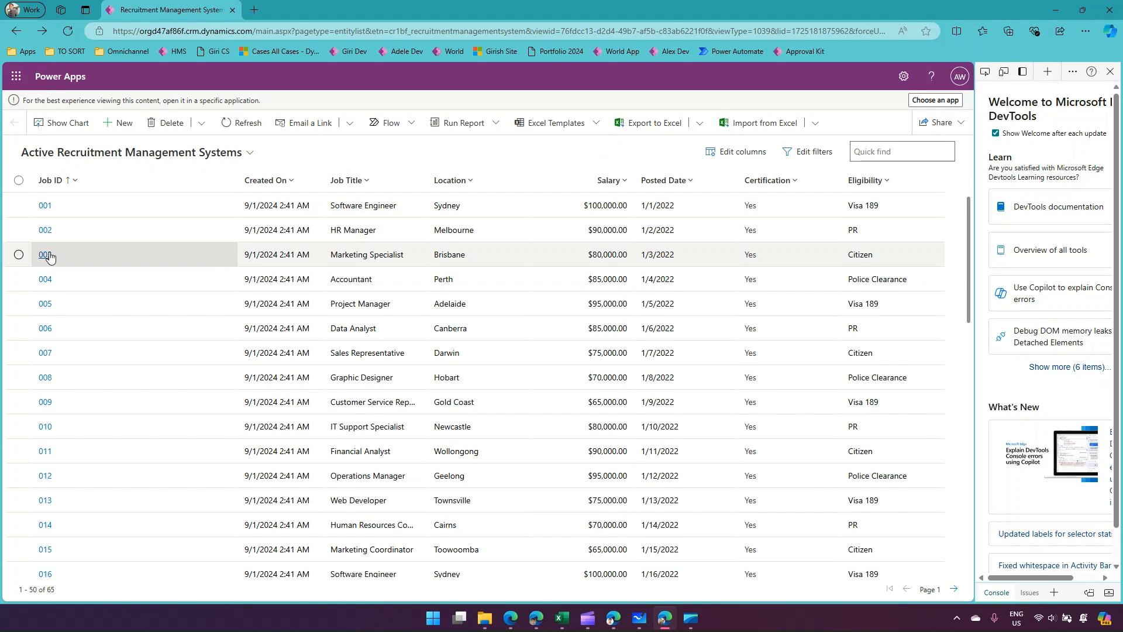
{"action": "left_click", "coordinate": [45, 255]}
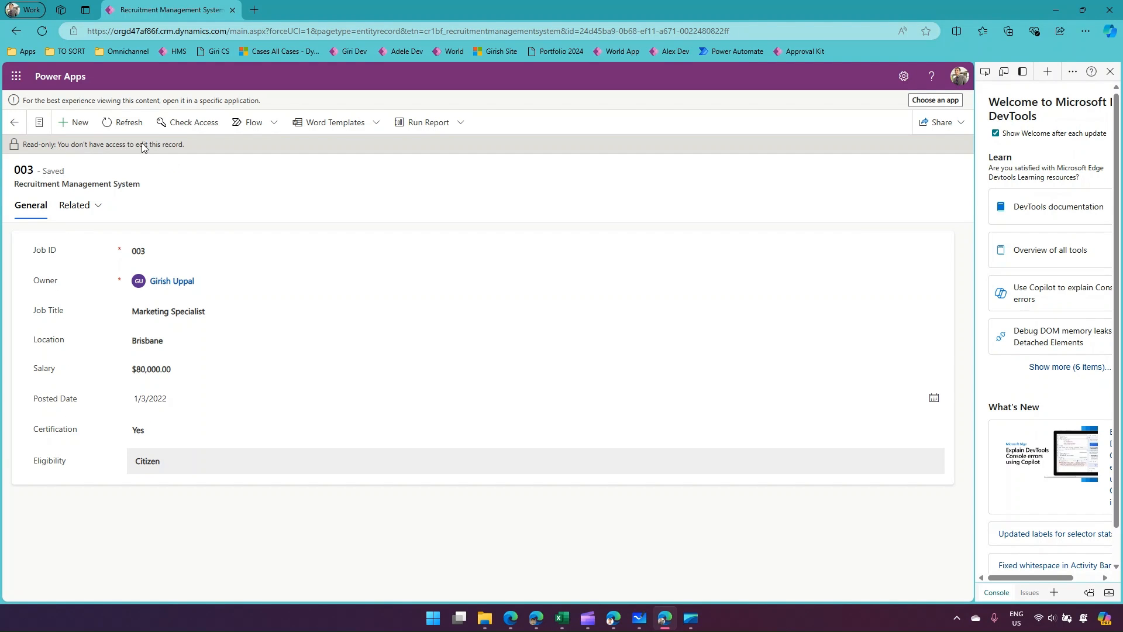
{"action": "left_click", "coordinate": [41, 30]}
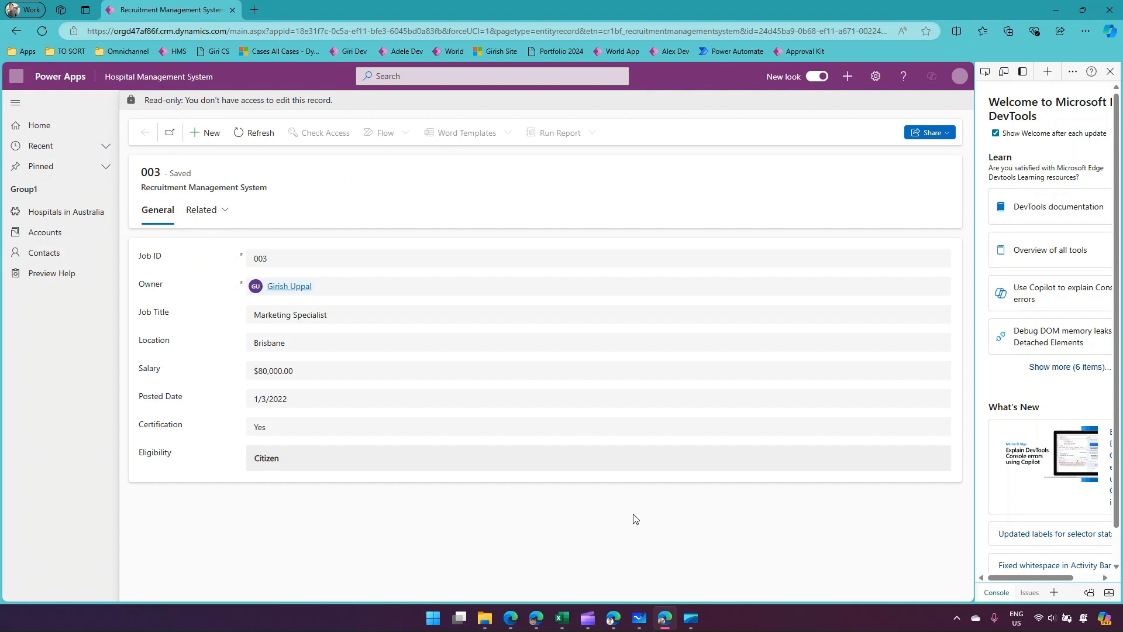
Refresh the environment's teams list in the admin center and reload record 003 as the test user to recheck edit access.
{"action": "left_click", "coordinate": [613, 619]}
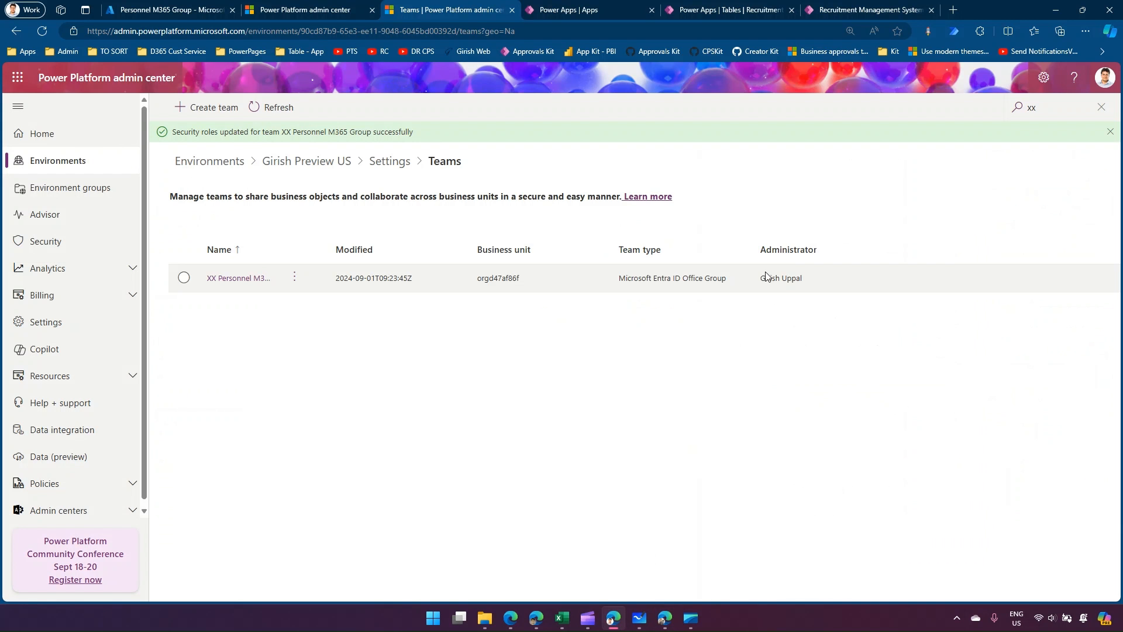
{"action": "left_click", "coordinate": [284, 111]}
{"action": "left_click", "coordinate": [667, 624]}
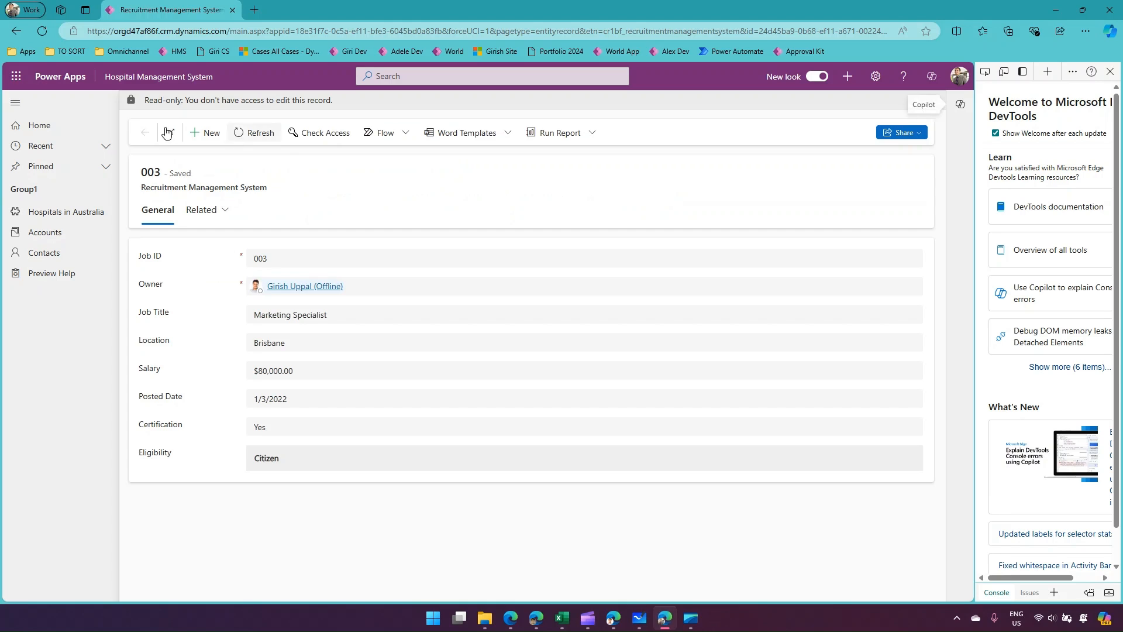
{"action": "left_click", "coordinate": [41, 34]}
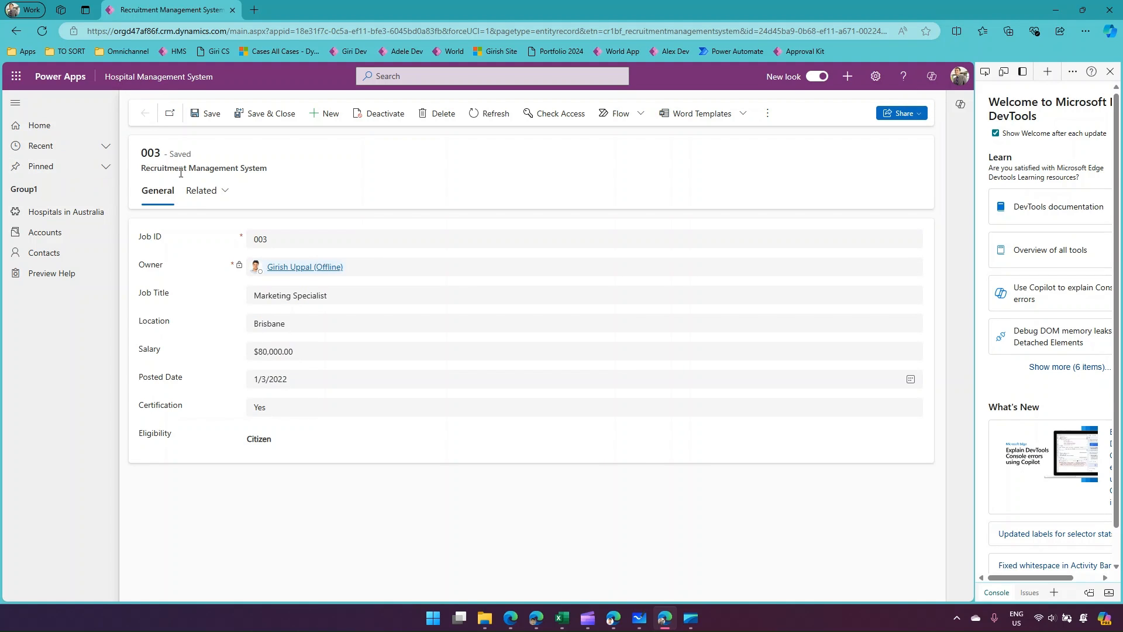
Return to the test user's recruitment view, open record 024 to check its edit access, and go back to the list.
{"action": "left_click", "coordinate": [17, 32]}
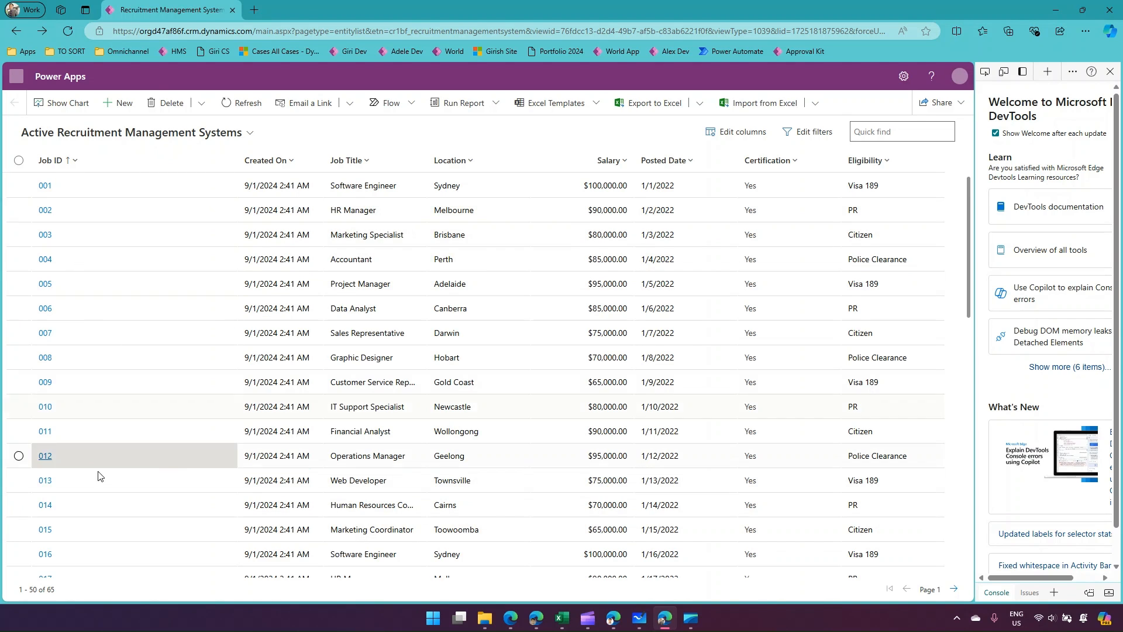
{"action": "scroll", "coordinate": [110, 336], "scroll_direction": "down", "scroll_amount": 7}
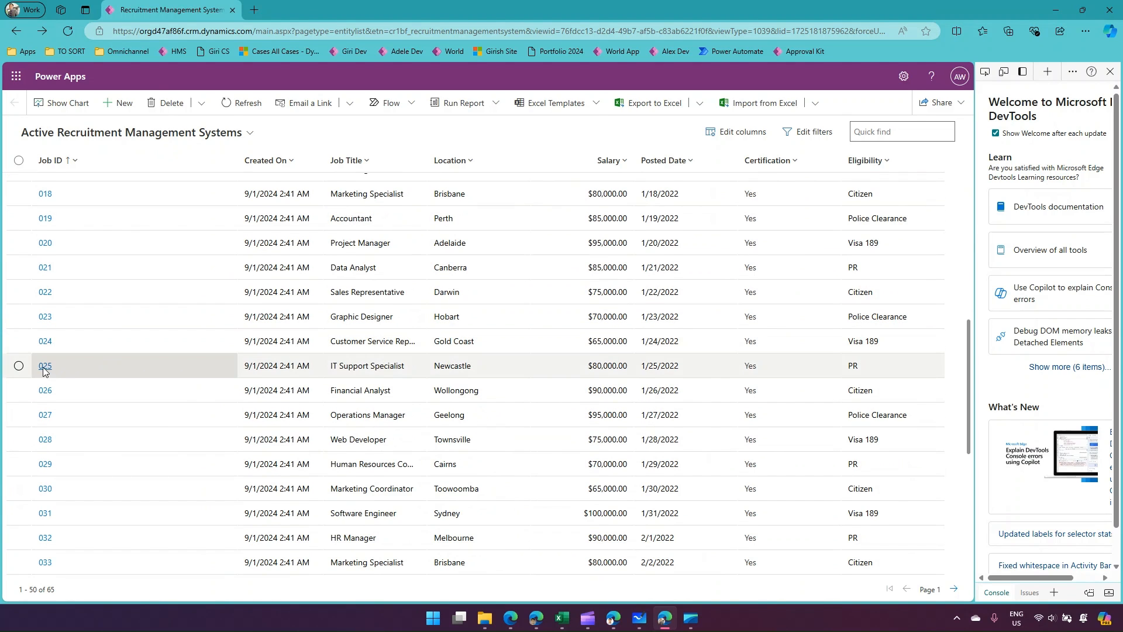
{"action": "left_click", "coordinate": [45, 363]}
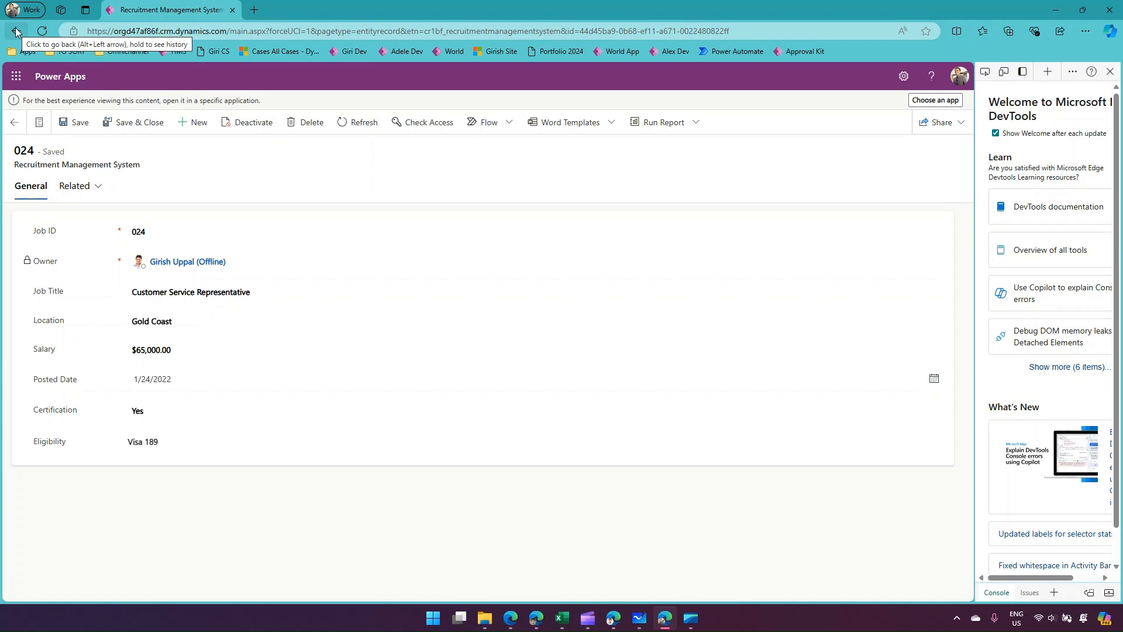
{"action": "left_click", "coordinate": [16, 31]}
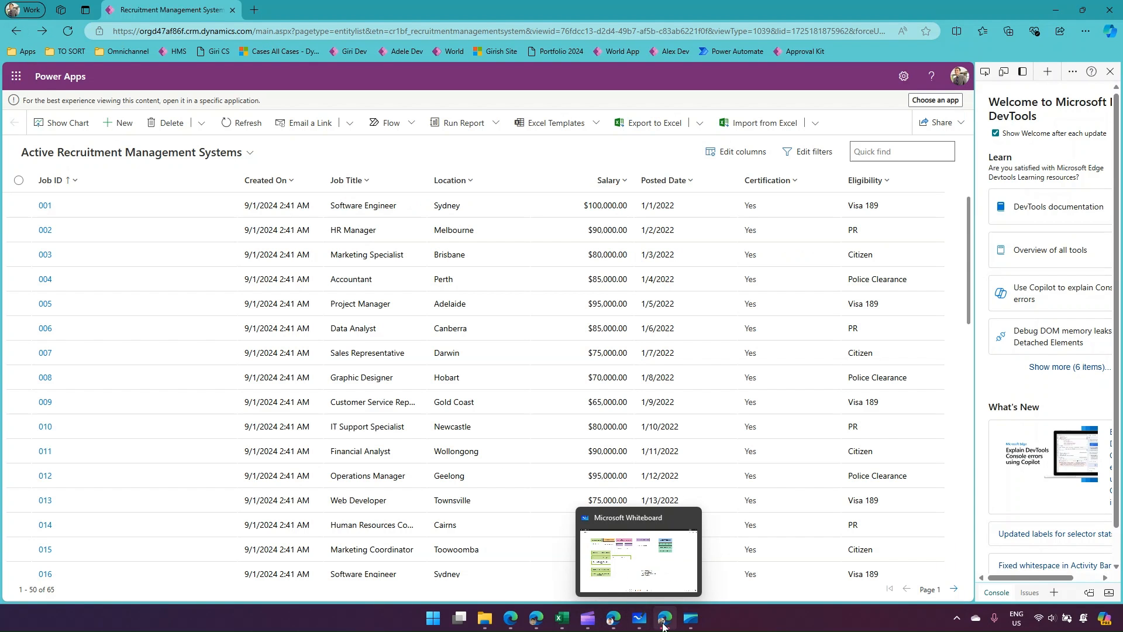
Delete the XX Personnel M365 Group team from the environment and refresh the teams list.
{"action": "mouse_move", "coordinate": [610, 626]}
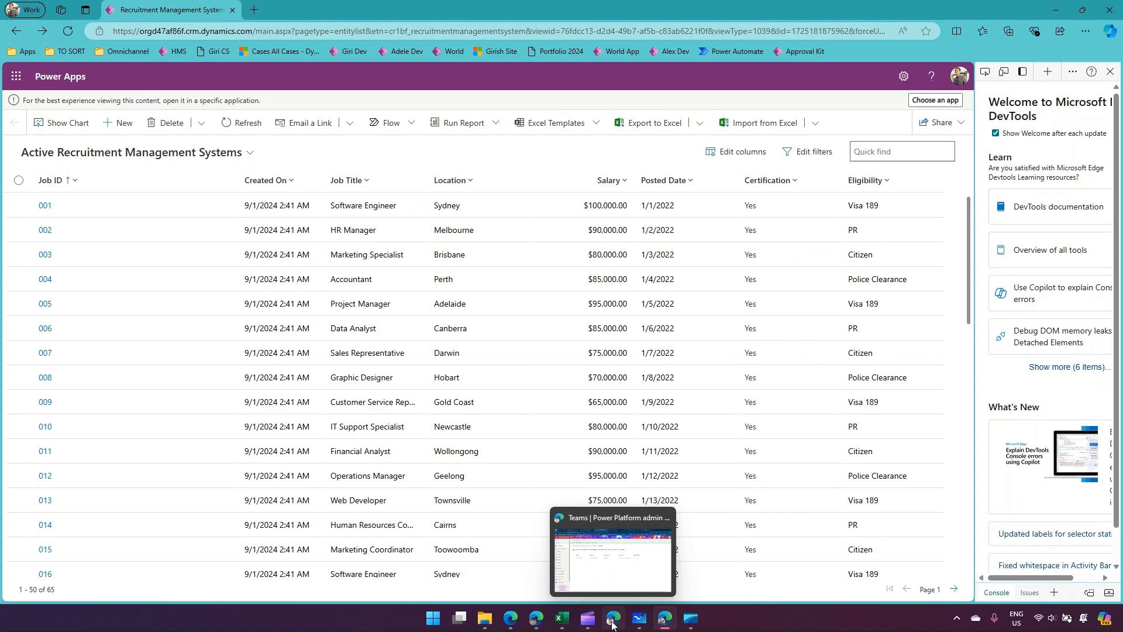
{"action": "left_click", "coordinate": [612, 623]}
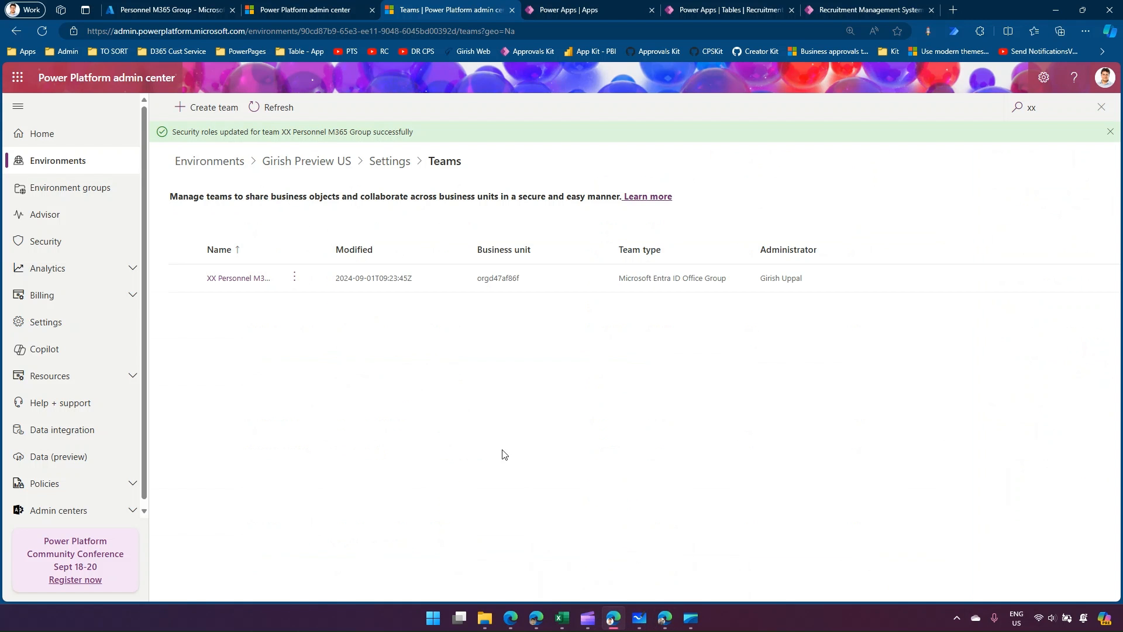
{"action": "left_click", "coordinate": [293, 282]}
{"action": "left_click", "coordinate": [294, 282]}
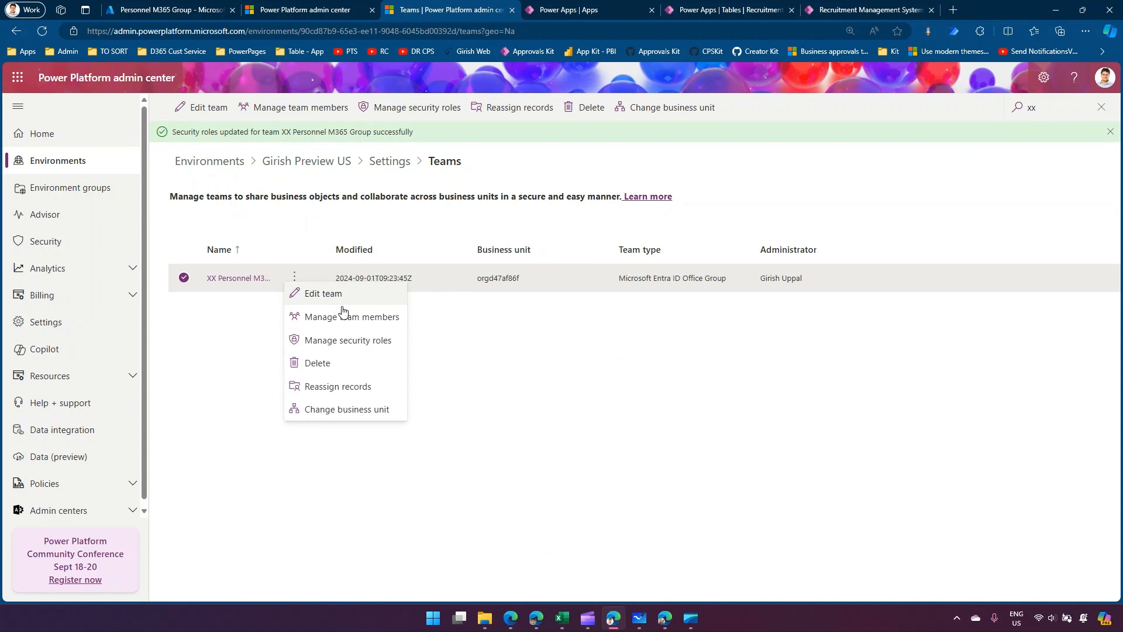
{"action": "left_click", "coordinate": [352, 368]}
{"action": "left_click", "coordinate": [560, 371]}
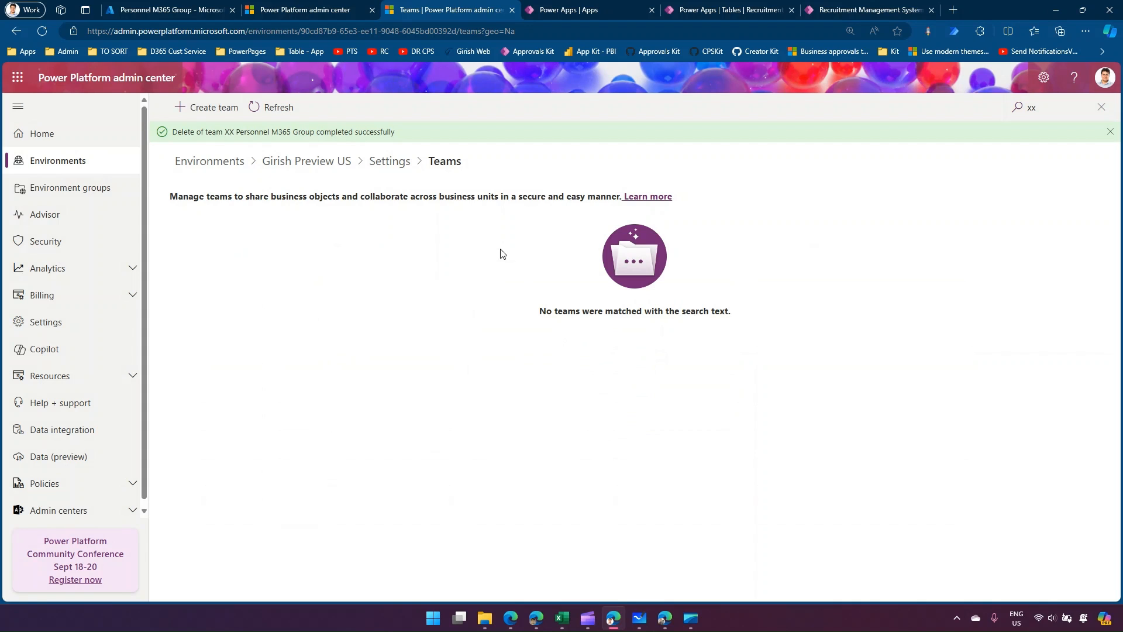
{"action": "left_click", "coordinate": [276, 107]}
Check which recruitment records the test user can see and open the administrator's Recruitment System view for comparison.
{"action": "left_click", "coordinate": [657, 617]}
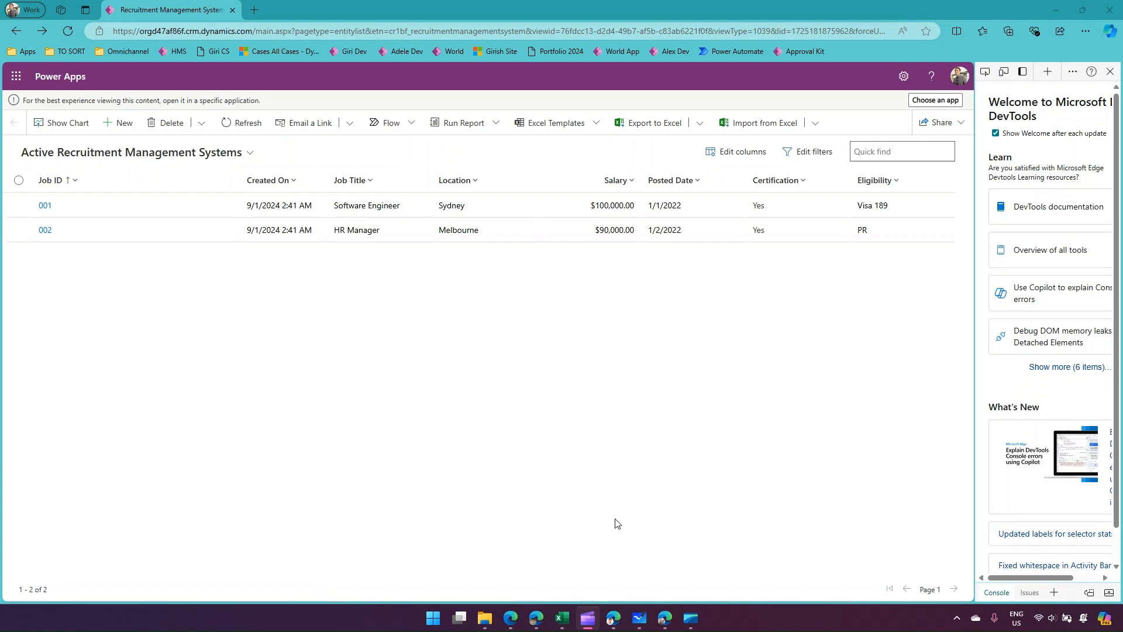
{"action": "left_click", "coordinate": [610, 621]}
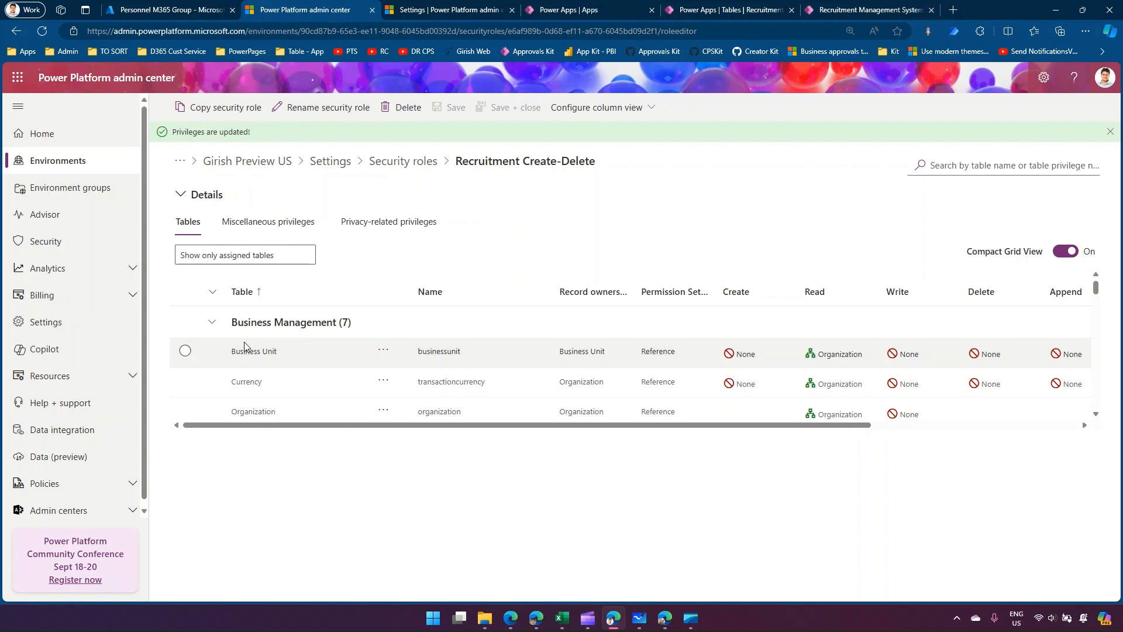
{"action": "left_click", "coordinate": [754, 7]}
{"action": "left_click", "coordinate": [845, 9]}
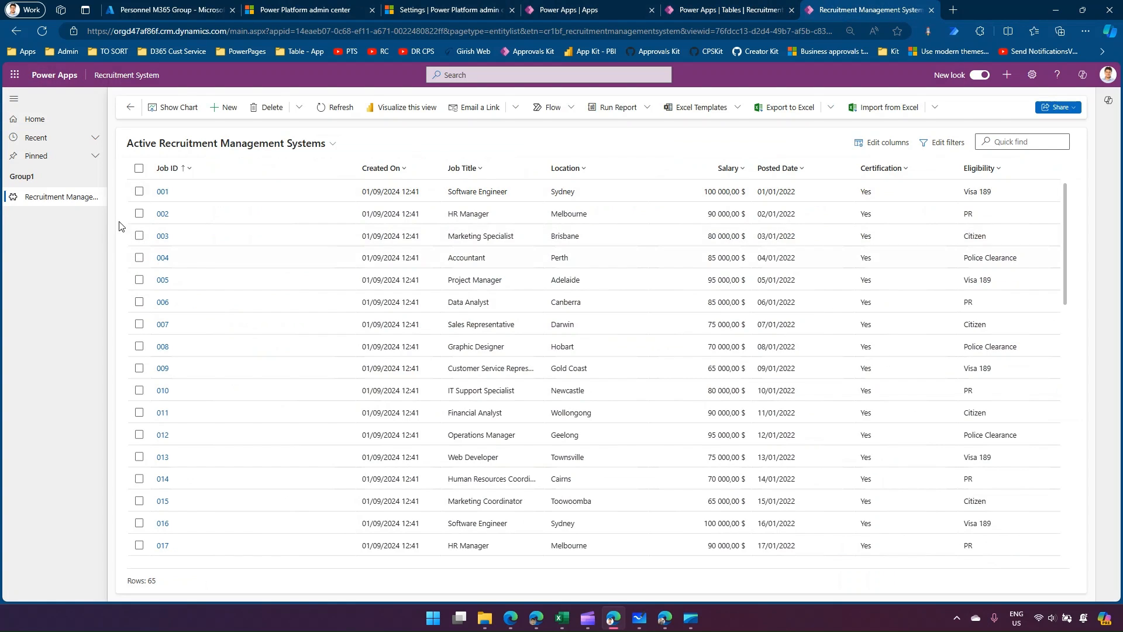
Select record 001 in the administrator's view to inspect its commands, clear the selection, and recheck the test user's list.
{"action": "left_click", "coordinate": [138, 192]}
{"action": "left_click", "coordinate": [138, 194]}
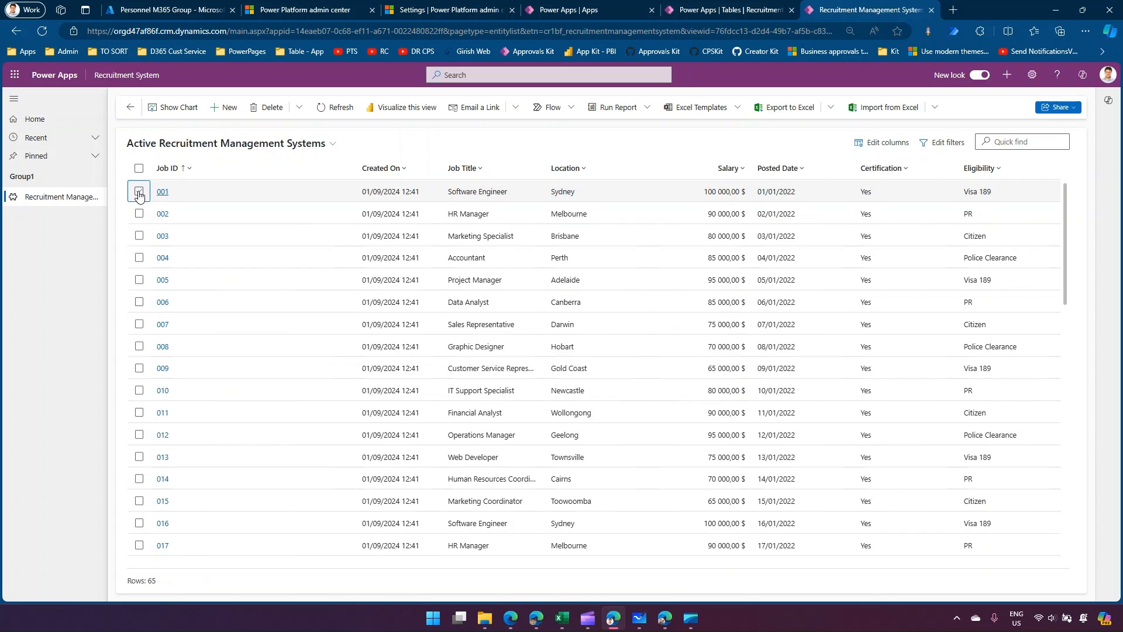
{"action": "left_click", "coordinate": [138, 193]}
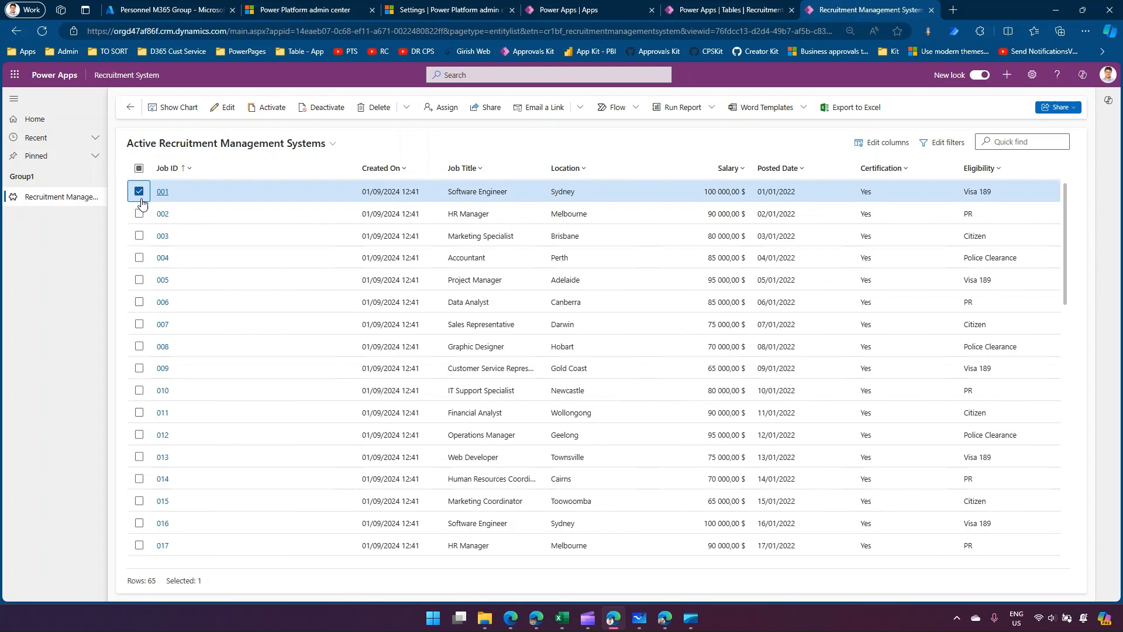
{"action": "left_click", "coordinate": [139, 192]}
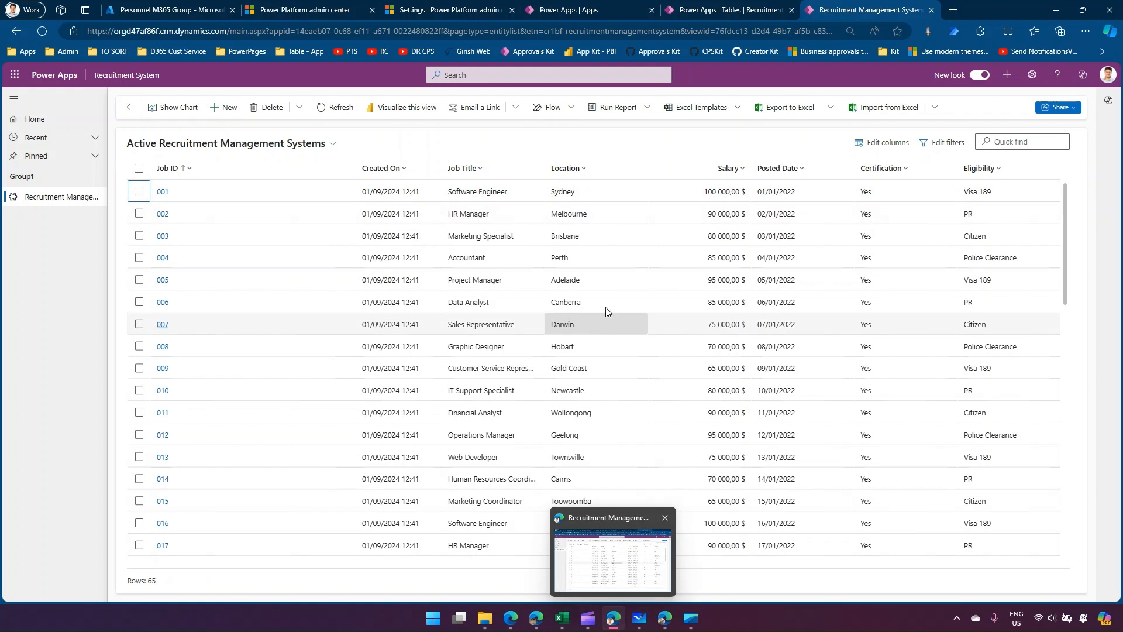
{"action": "left_click", "coordinate": [664, 624]}
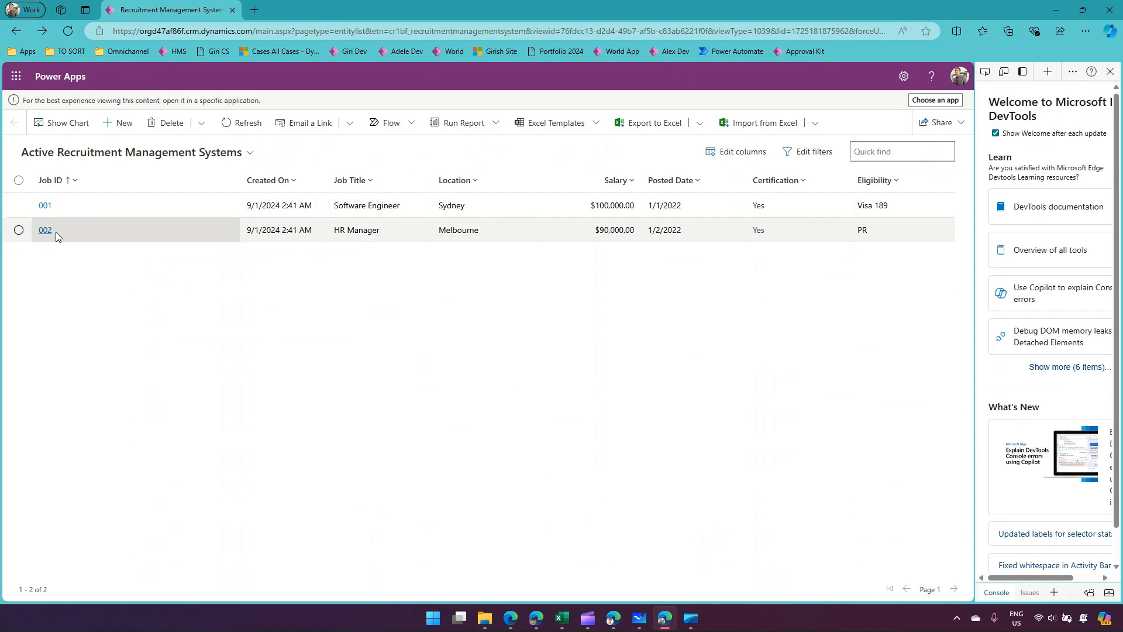
{"action": "left_click", "coordinate": [612, 622]}
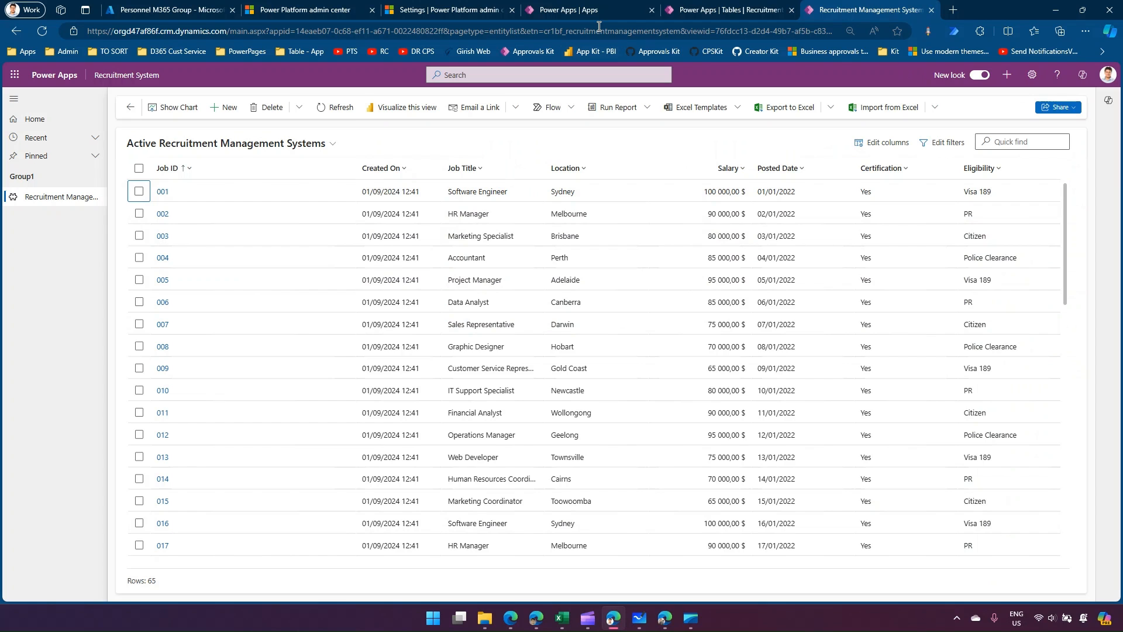
Examine the Recruitment Management System table's privileges in the Recruitment Create-Delete security role, collapsing the groups above Custom Tables.
{"action": "left_click", "coordinate": [730, 11]}
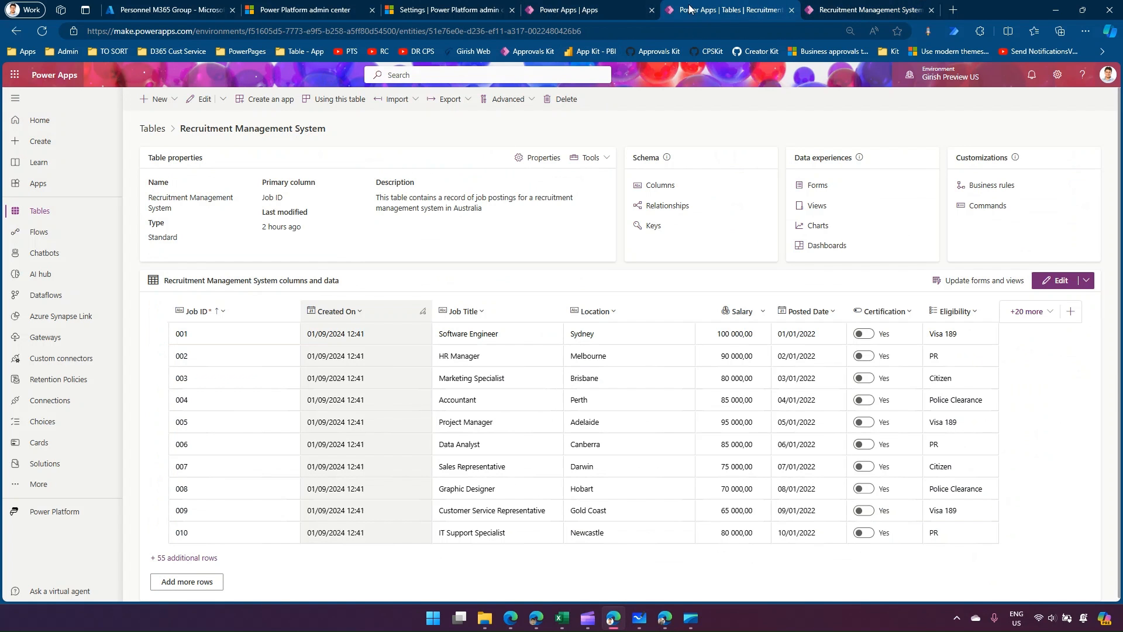
{"action": "left_click", "coordinate": [601, 7]}
{"action": "left_click", "coordinate": [444, 8]}
{"action": "left_click", "coordinate": [314, 9]}
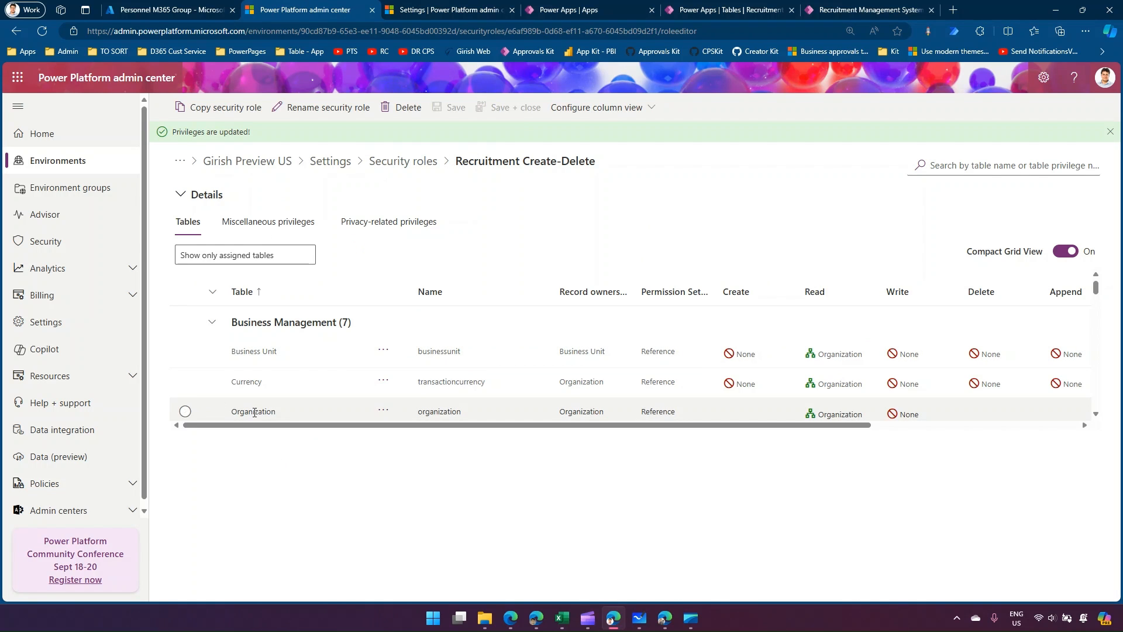
{"action": "left_click", "coordinate": [212, 322]}
{"action": "scroll", "coordinate": [217, 332], "scroll_direction": "down", "scroll_amount": 2}
{"action": "scroll", "coordinate": [216, 331], "scroll_direction": "up", "scroll_amount": 2}
{"action": "left_click", "coordinate": [214, 358]}
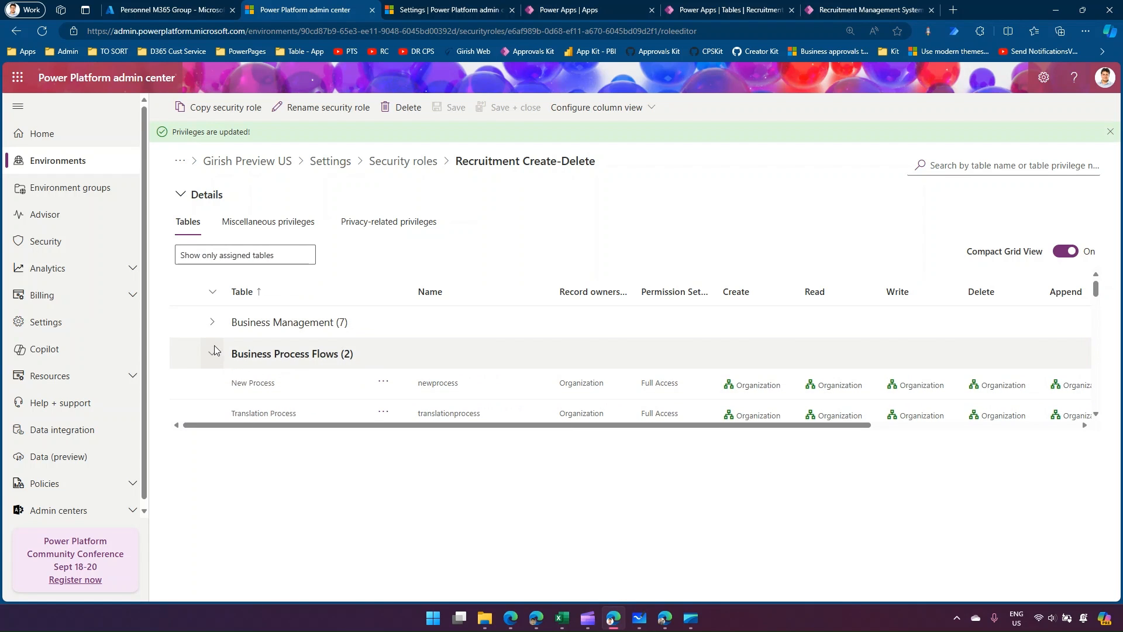
{"action": "left_click", "coordinate": [212, 384]}
{"action": "scroll", "coordinate": [218, 386], "scroll_direction": "down", "scroll_amount": 1}
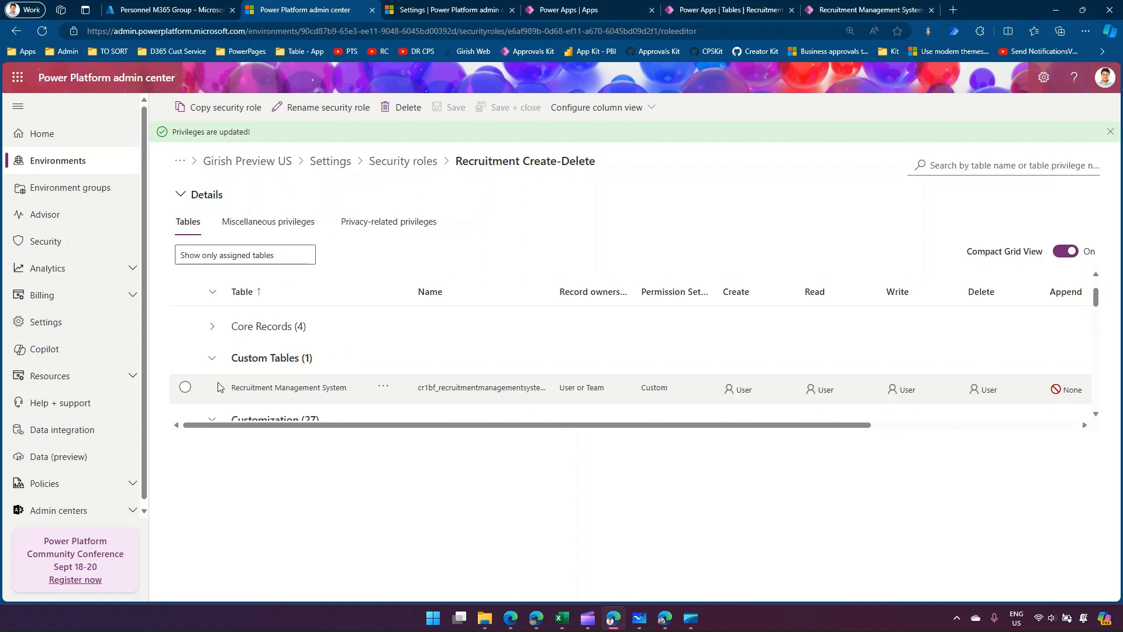
{"action": "left_click", "coordinate": [186, 387]}
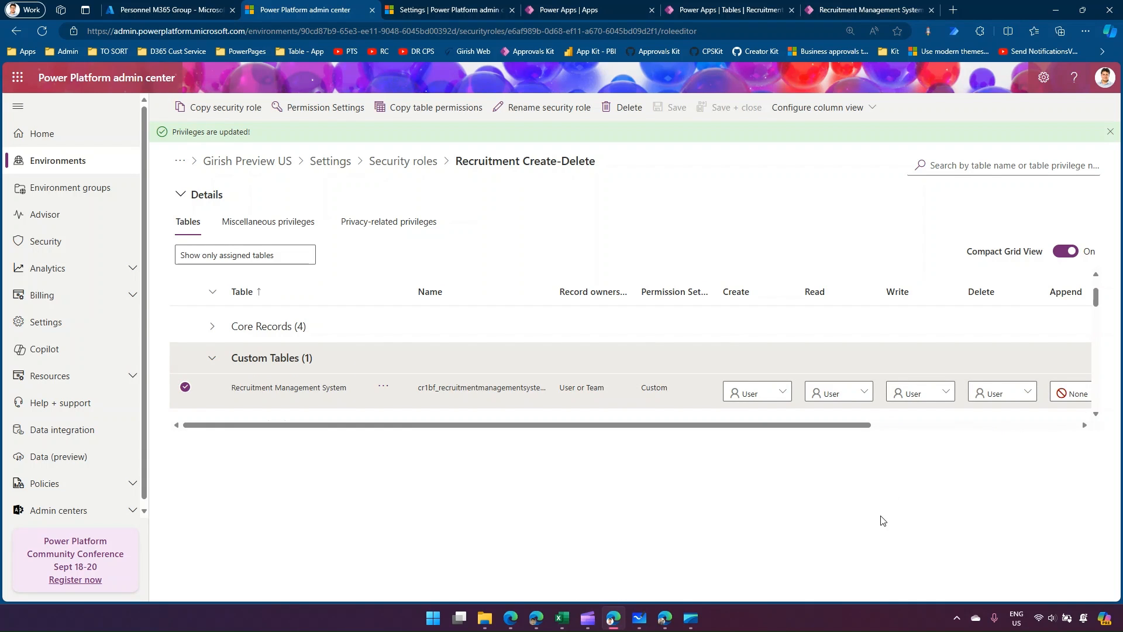
Review the Demo1 sharing overview in Microsoft Whiteboard and return to the Recruitment Create-Delete role.
{"action": "left_click", "coordinate": [639, 617]}
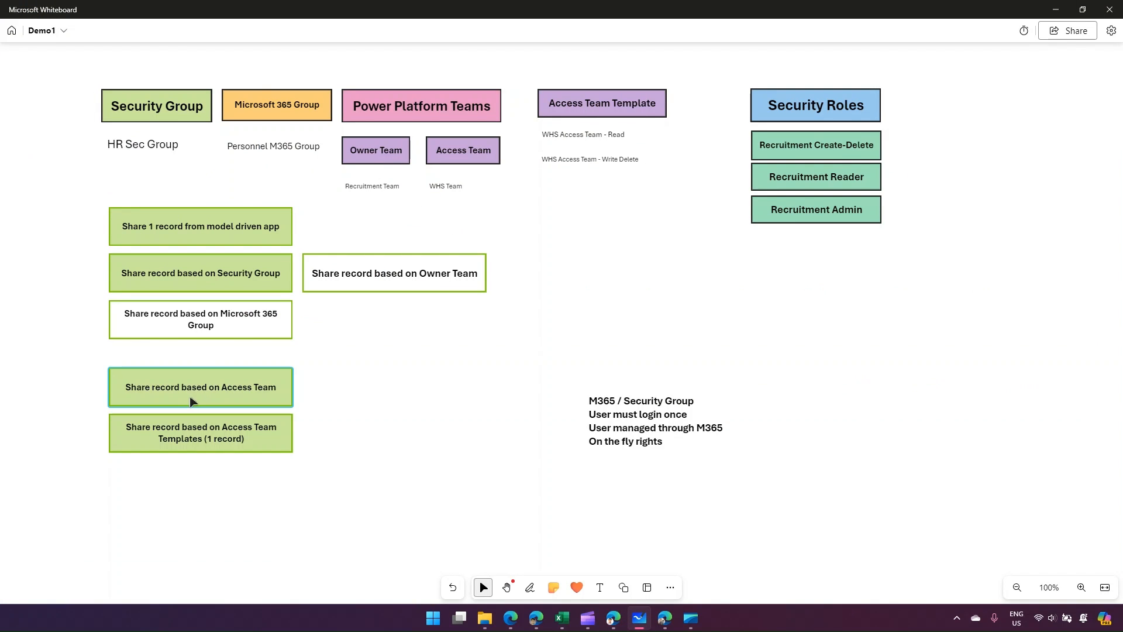
{"action": "left_click", "coordinate": [1056, 9]}
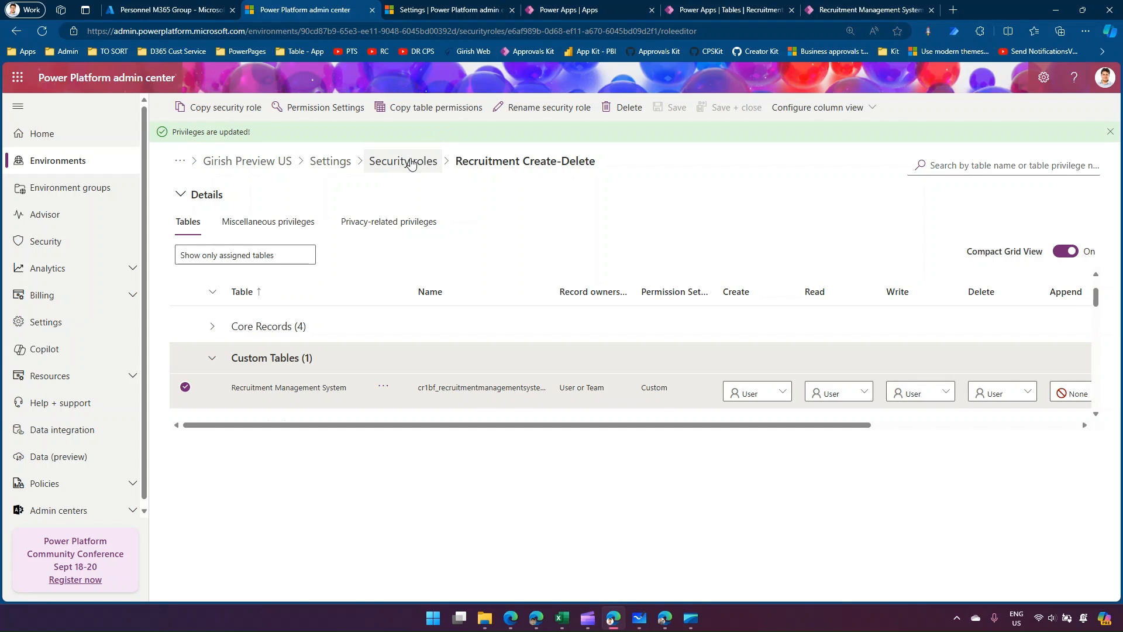
Open the Teams page under the Users + permissions settings of the Girish Preview US environment.
{"action": "left_click", "coordinate": [411, 162]}
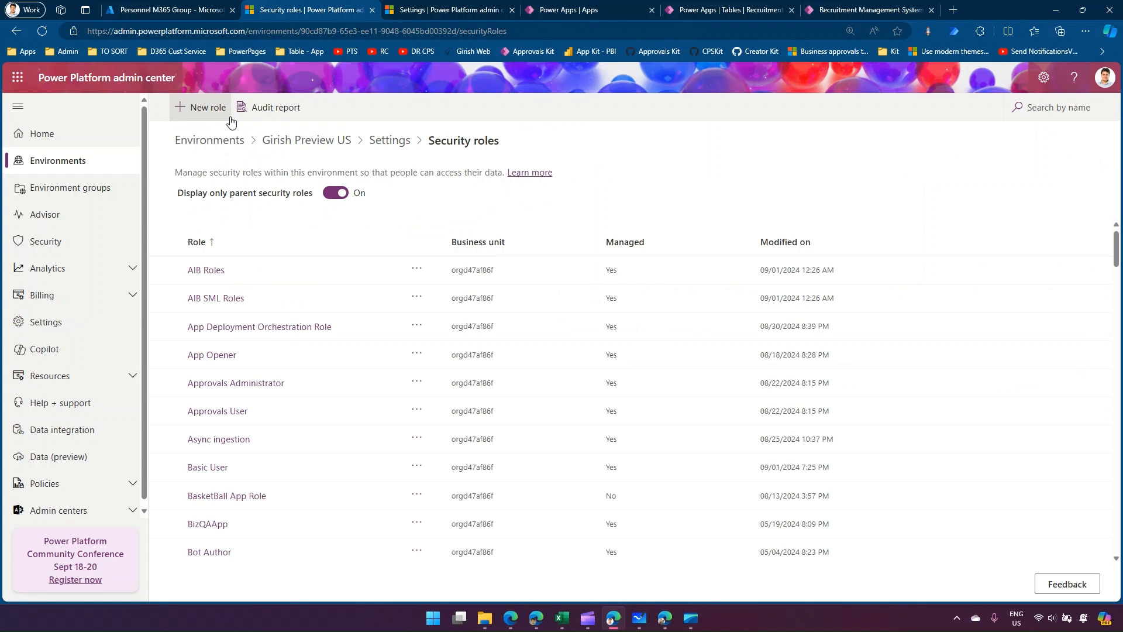
{"action": "left_click", "coordinate": [391, 141]}
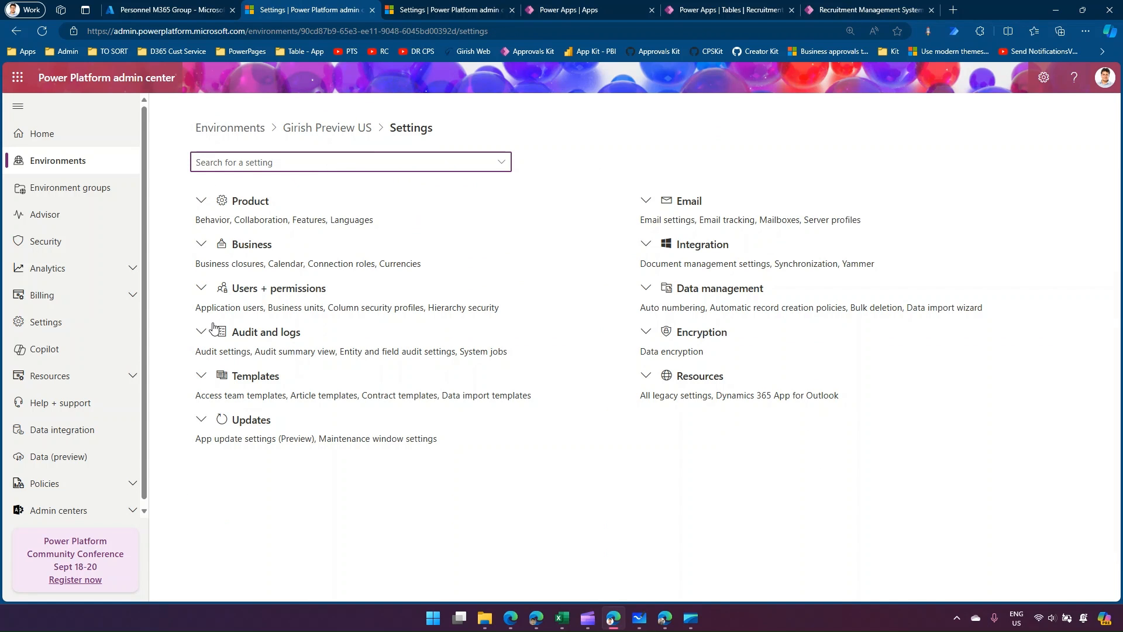
{"action": "left_click", "coordinate": [201, 289]}
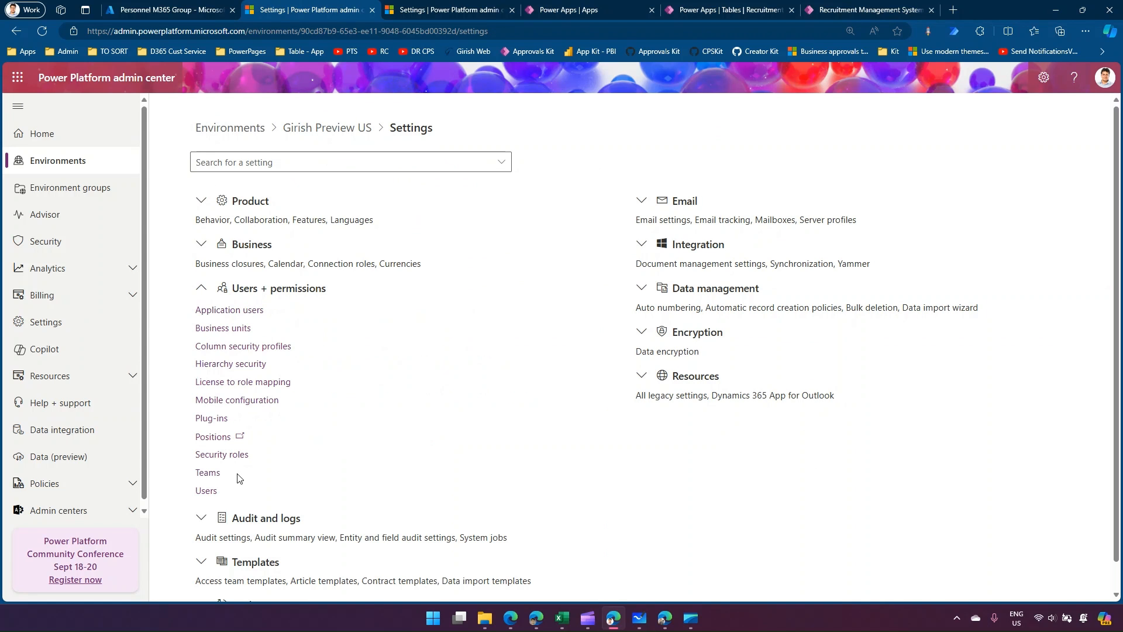
{"action": "left_click", "coordinate": [212, 473]}
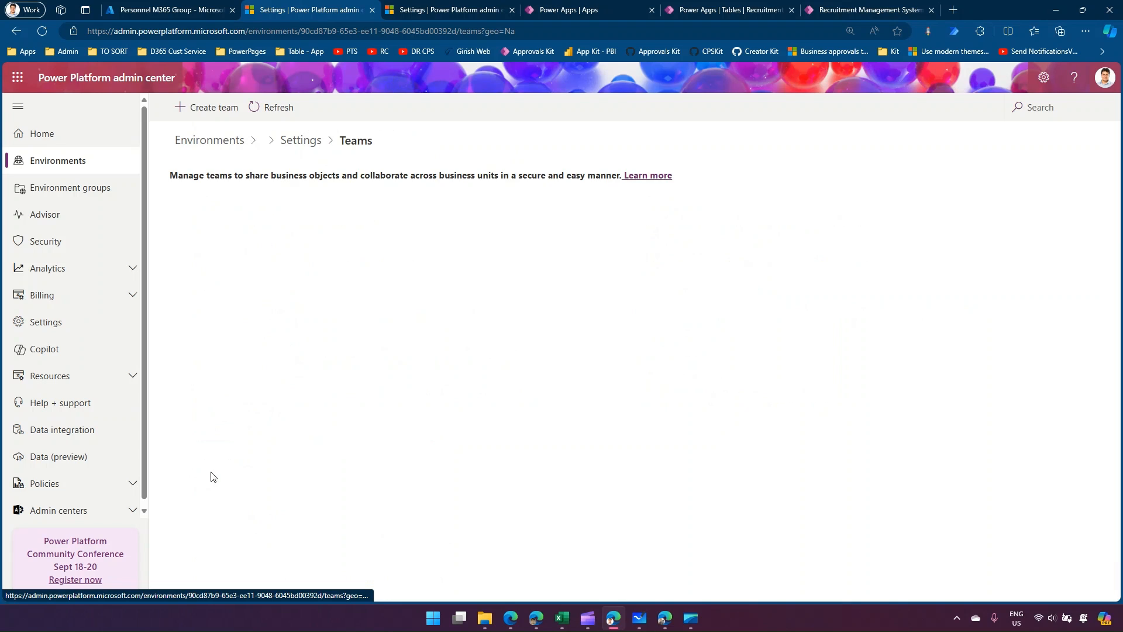
Examine the team types offered for a new team, compare them with the Demo1 board in Microsoft Whiteboard, and cancel the new team.
{"action": "left_click", "coordinate": [214, 107]}
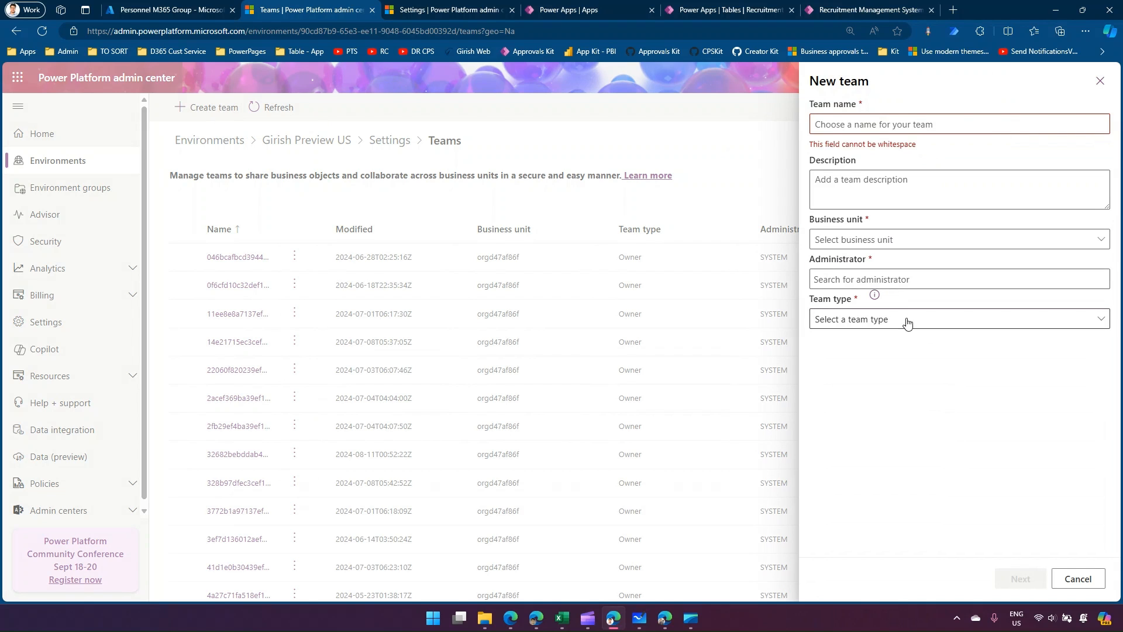
{"action": "left_click", "coordinate": [837, 319]}
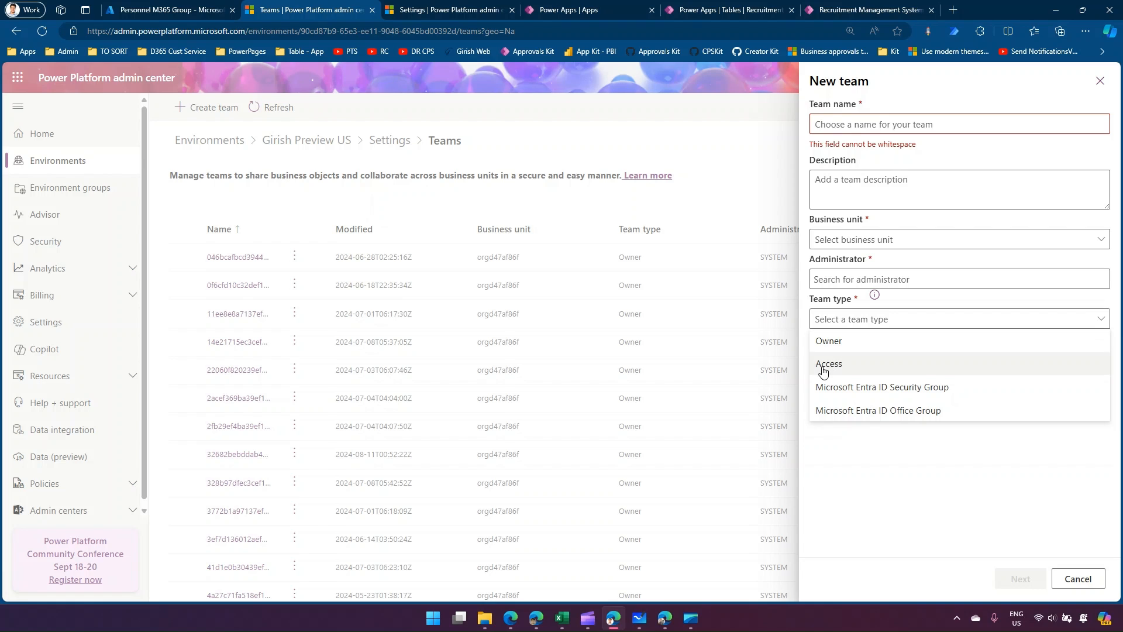
{"action": "mouse_move", "coordinate": [589, 627]}
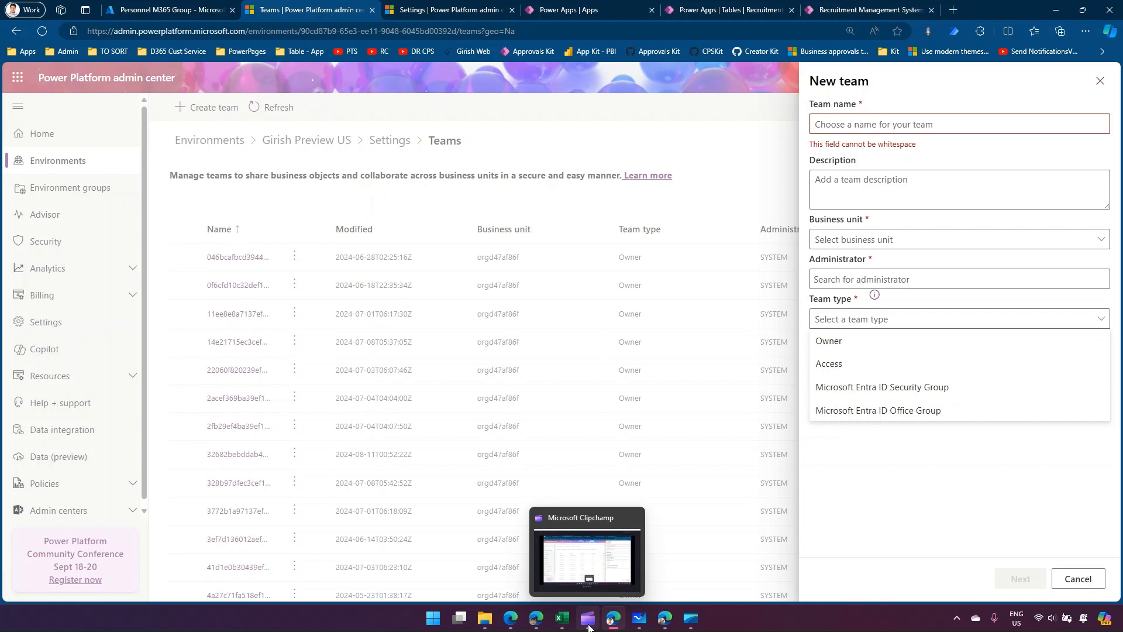
{"action": "left_click", "coordinate": [639, 618]}
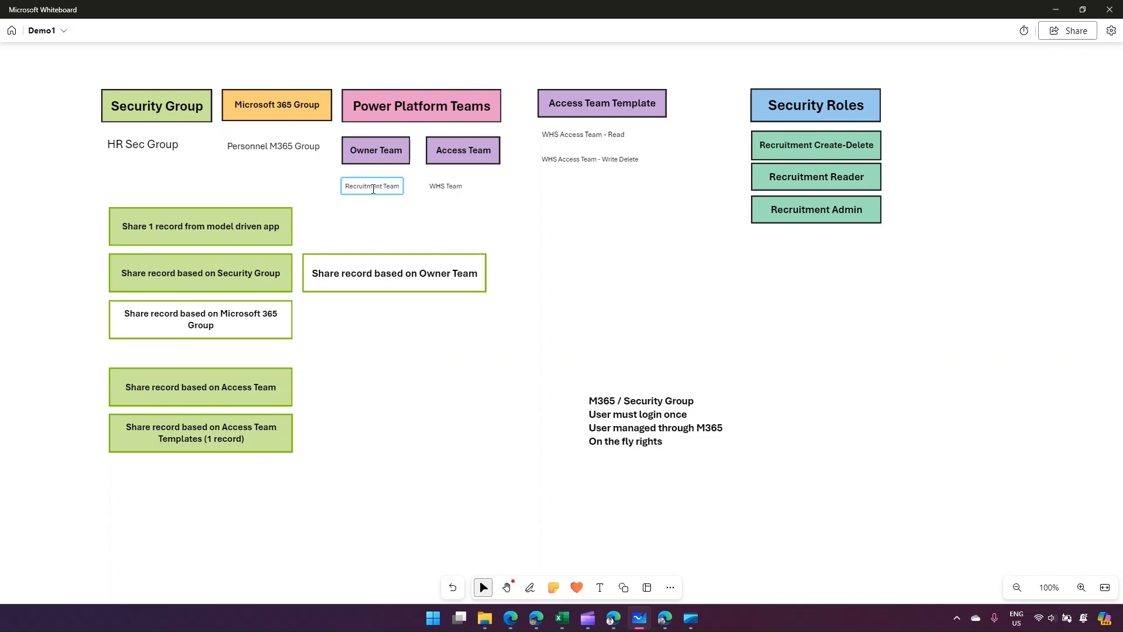
{"action": "left_click", "coordinate": [1055, 8]}
{"action": "left_click", "coordinate": [1069, 422]}
{"action": "left_click", "coordinate": [1079, 579]}
Search the environment's teams for "whs" and "recruit", checking the planned team names in Microsoft Whiteboard, and clear the search.
{"action": "left_click", "coordinate": [1033, 107]}
{"action": "type", "text": "whs"}
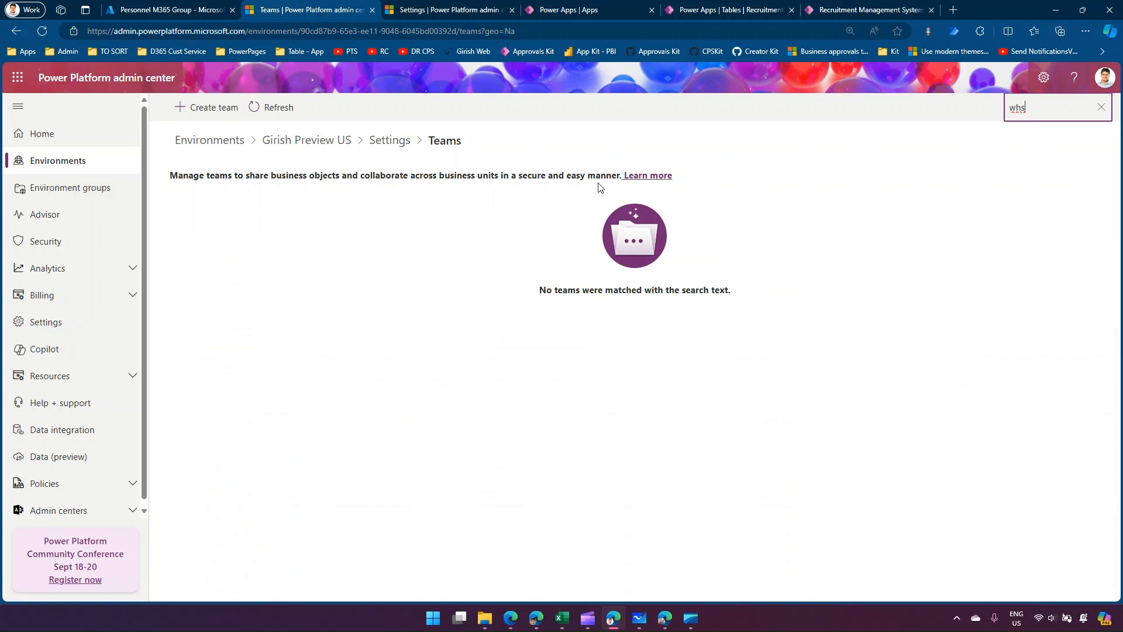
{"action": "left_click_drag", "start_coordinate": [1028, 107], "coordinate": [963, 112]}
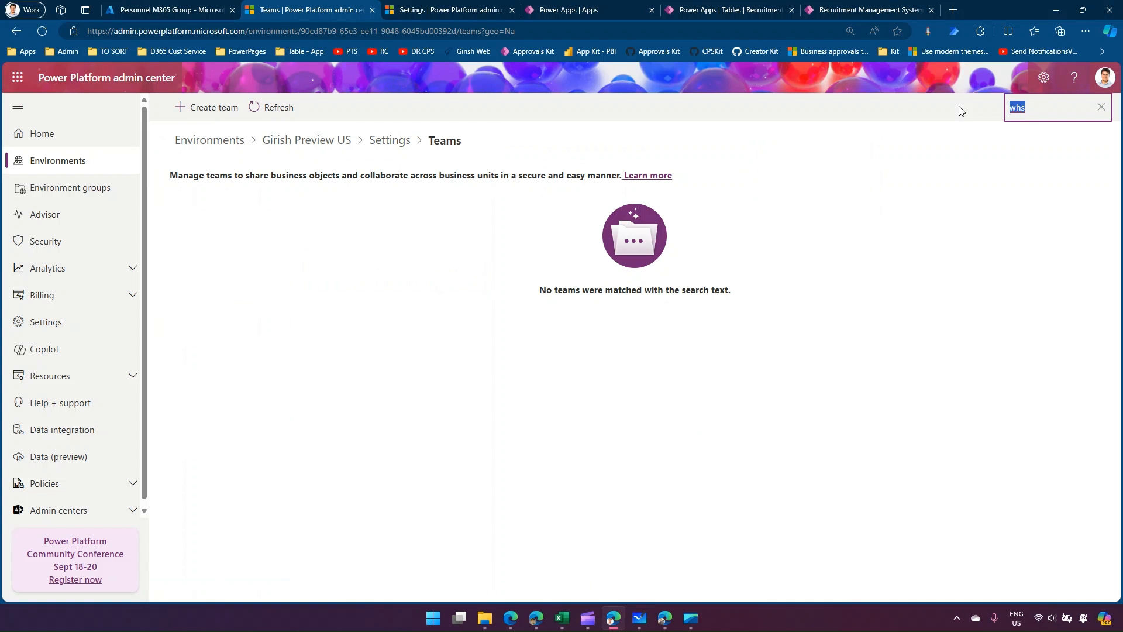
{"action": "type", "text": "recruit"}
{"action": "left_click", "coordinate": [1100, 107]}
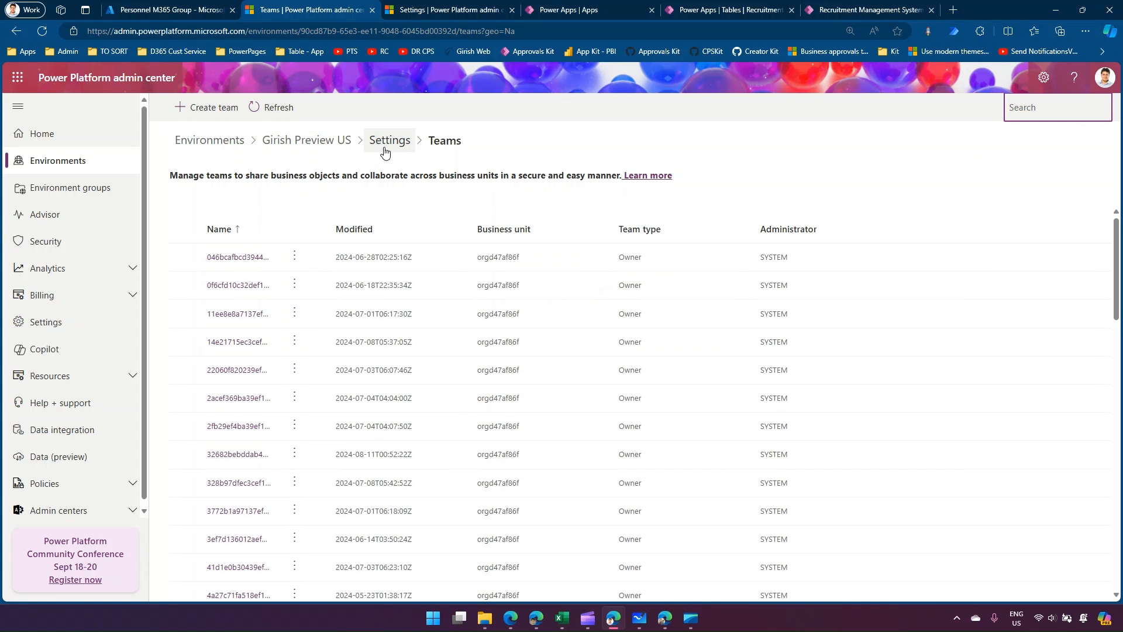
Start a new team and name it Recruitment Team, matching the owner team listed in Microsoft Whiteboard.
{"action": "left_click", "coordinate": [207, 111]}
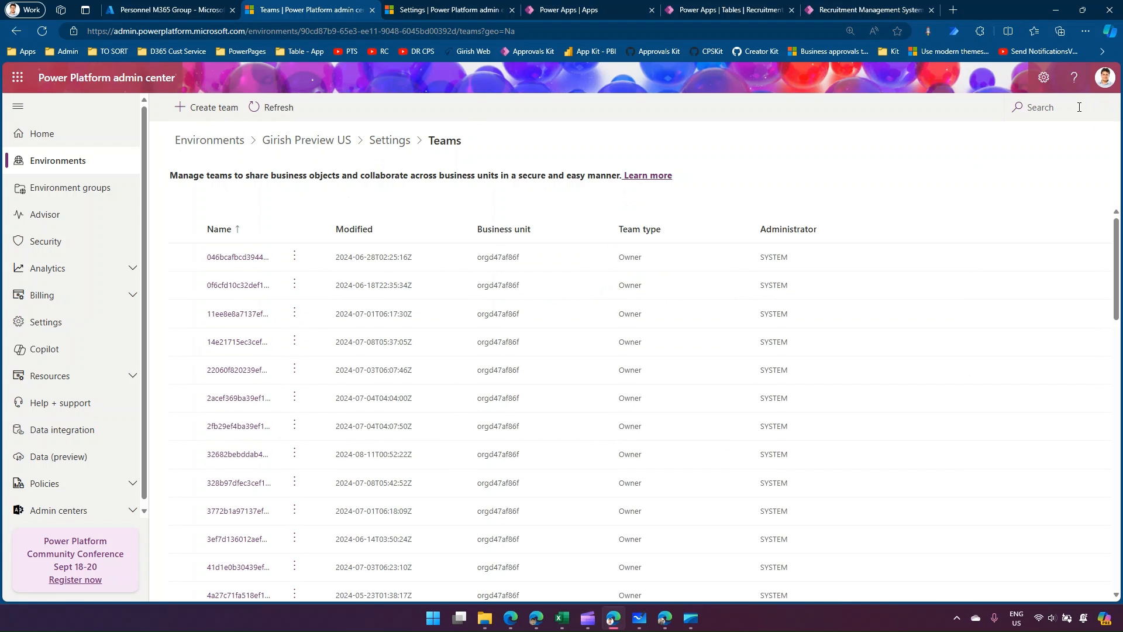
{"action": "left_click", "coordinate": [204, 108]}
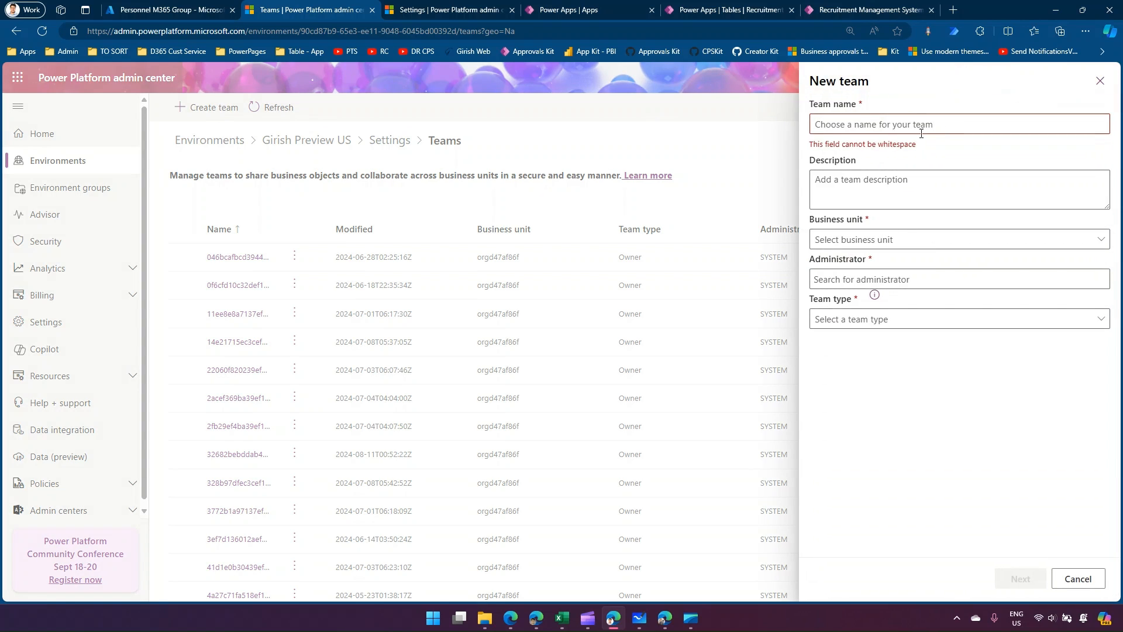
{"action": "key", "text": "alt+Tab"}
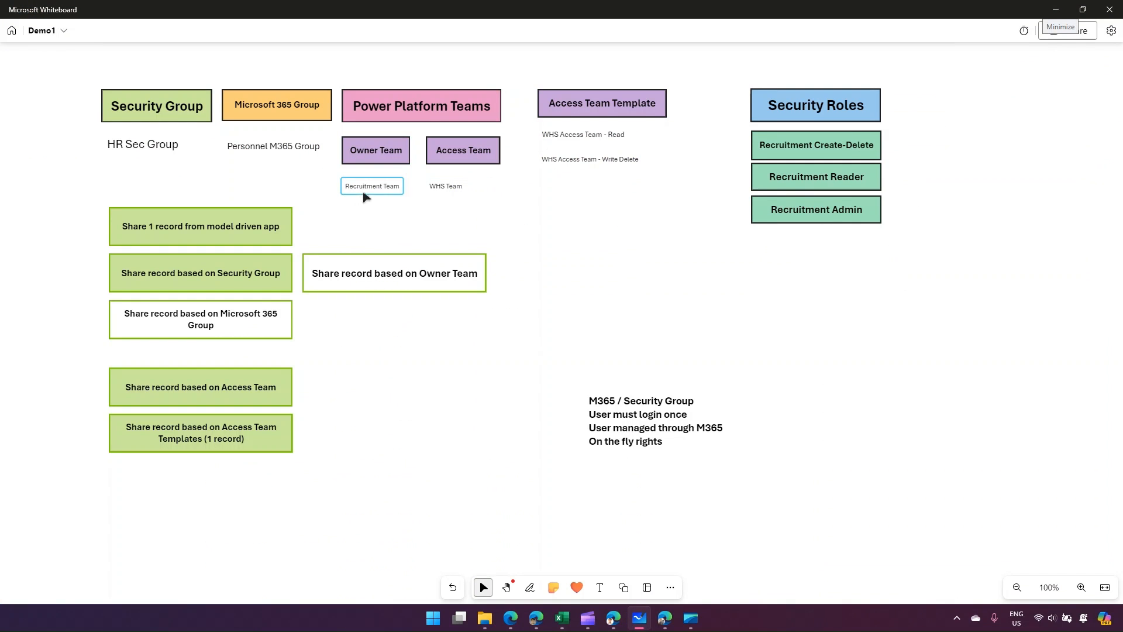
{"action": "key", "text": "alt+Tab"}
{"action": "left_click", "coordinate": [891, 124]}
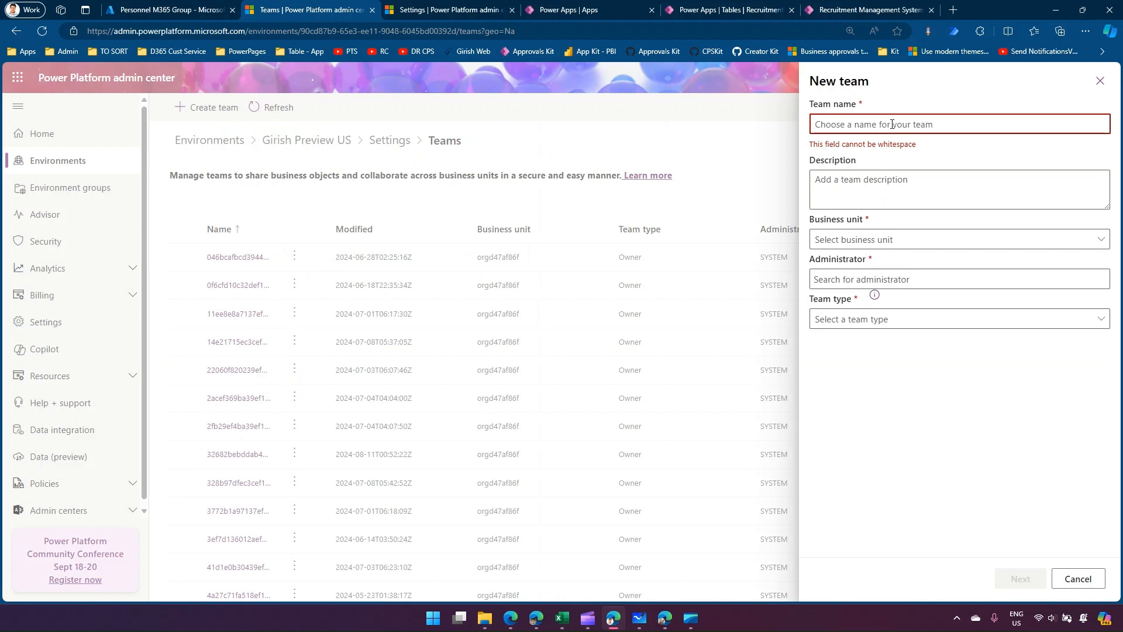
{"action": "type", "text": "Recruitment Team"}
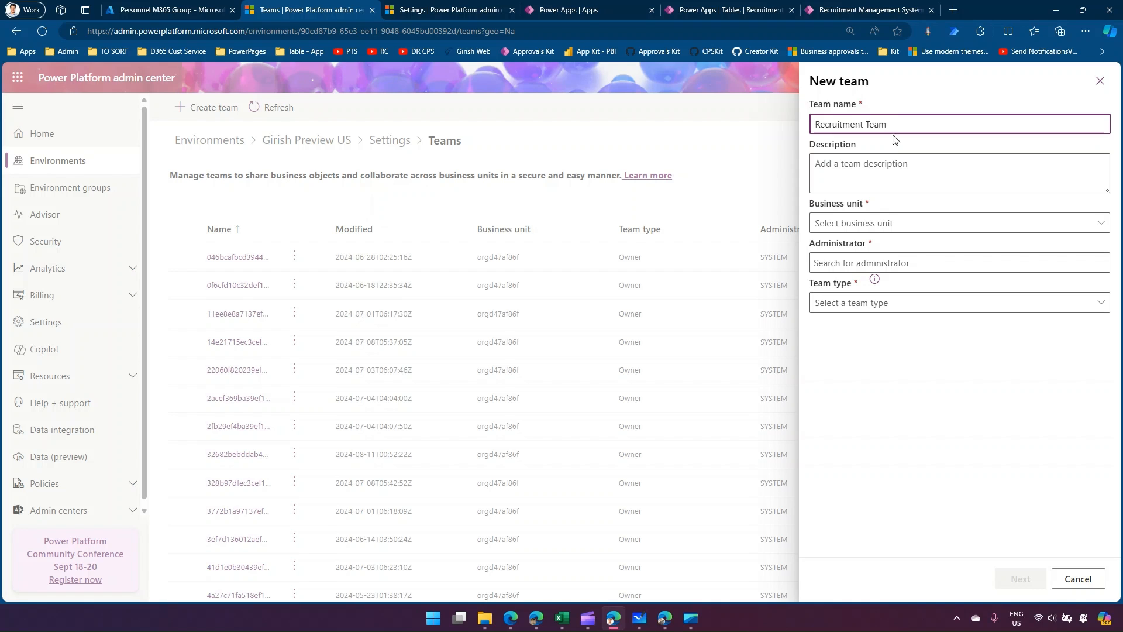
Set the business unit to orgd47af86f, choose the environment owner's account as administrator, and create the team with type Owner.
{"action": "left_click", "coordinate": [880, 222]}
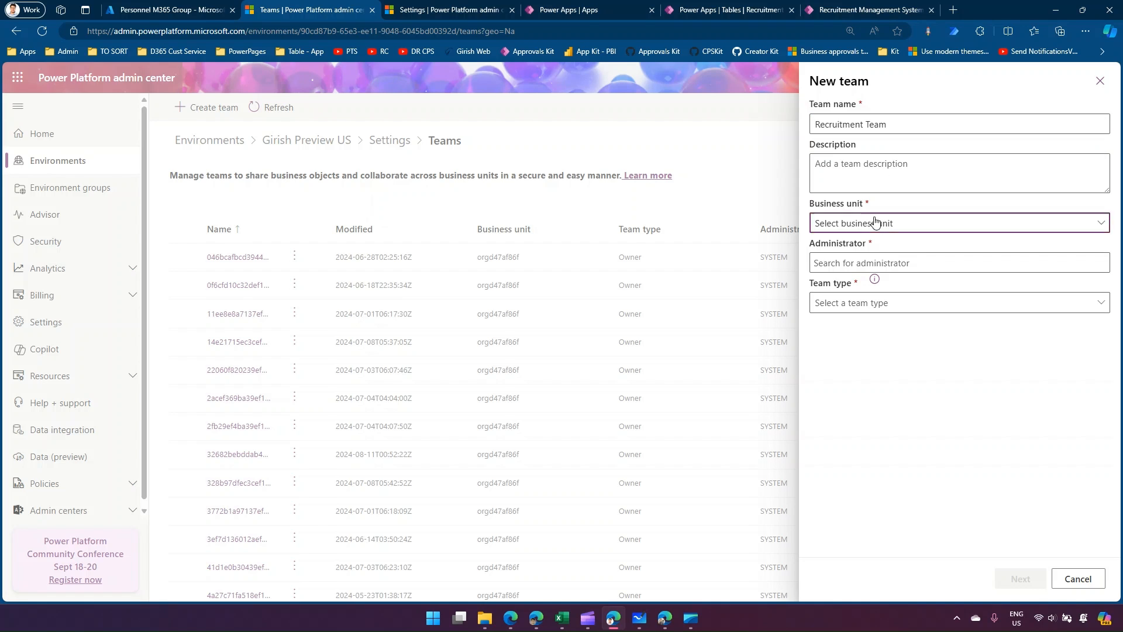
{"action": "left_click", "coordinate": [860, 243]}
{"action": "left_click", "coordinate": [862, 262]}
{"action": "type", "text": "girish"}
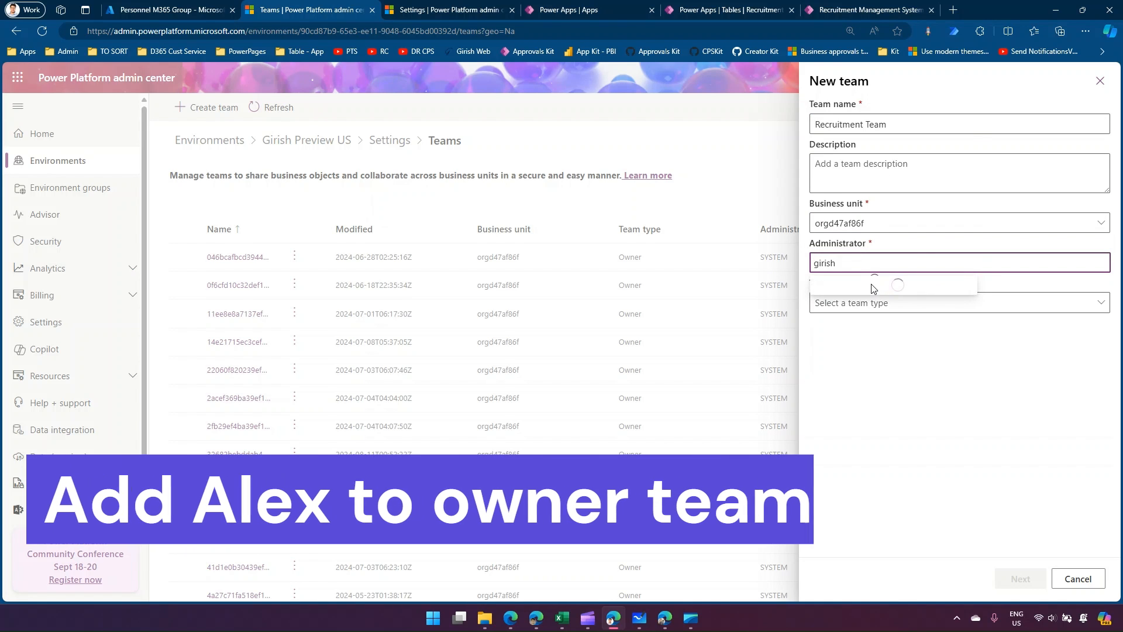
{"action": "left_click", "coordinate": [870, 288]}
{"action": "left_click", "coordinate": [877, 301]}
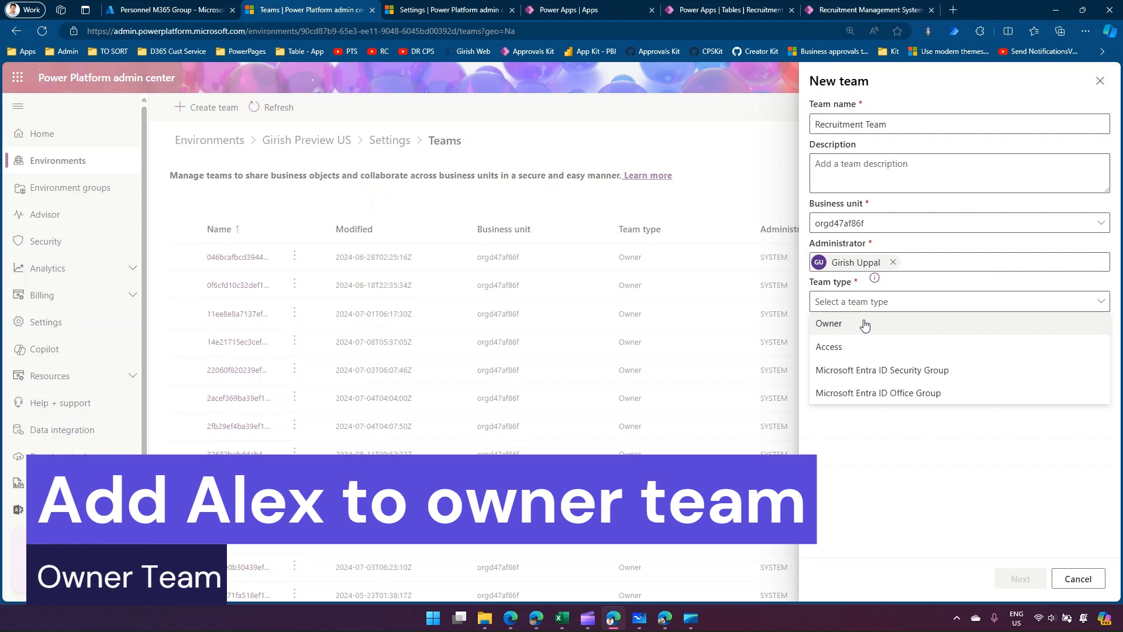
{"action": "left_click", "coordinate": [865, 321]}
{"action": "left_click", "coordinate": [1027, 576]}
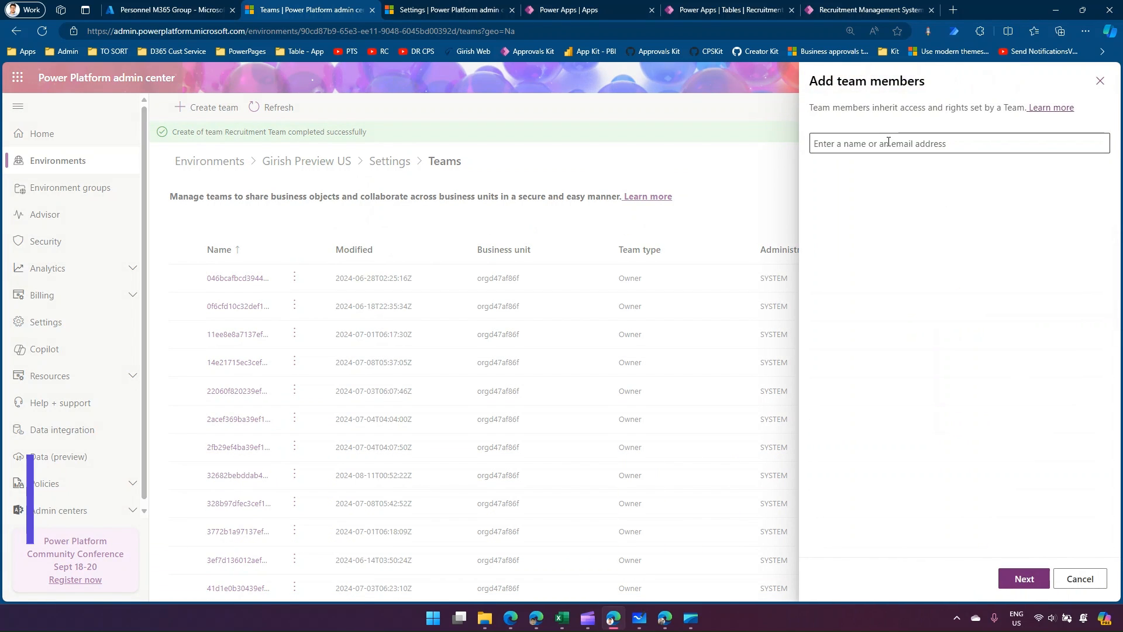
Add the test user as a member of Recruitment Team and proceed to its security roles.
{"action": "left_click", "coordinate": [874, 145]}
{"action": "type", "text": "alex"}
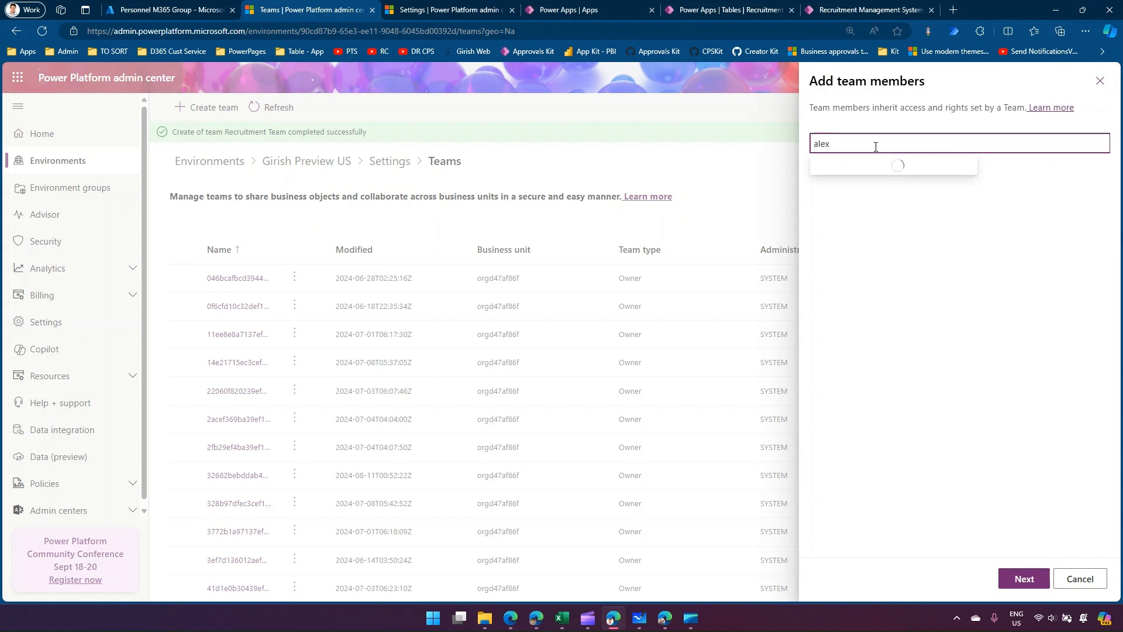
{"action": "left_click", "coordinate": [894, 174]}
{"action": "left_click", "coordinate": [1030, 578]}
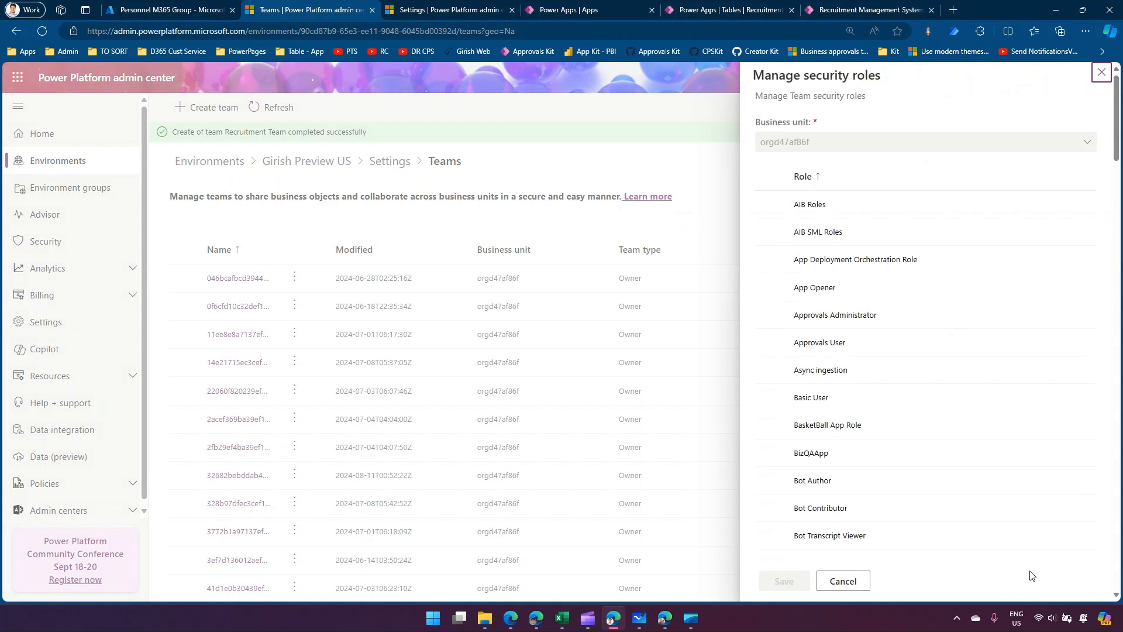
Assign the Recruitment Reader security role to Recruitment Team and save it.
{"action": "left_click_drag", "start_coordinate": [1116, 149], "coordinate": [1117, 490]}
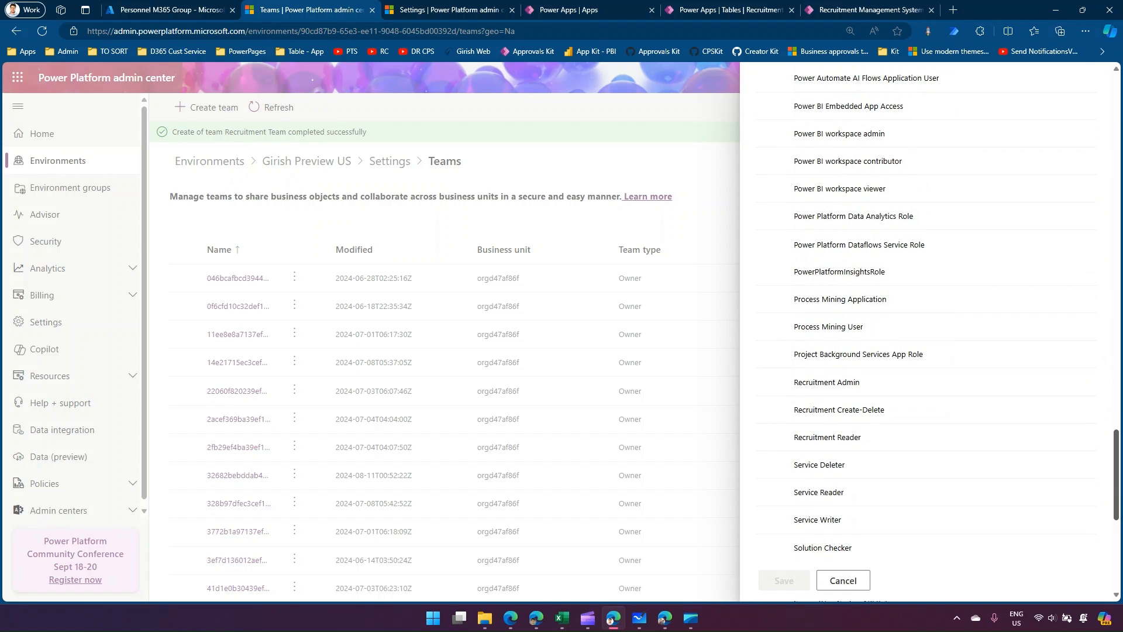
{"action": "left_click", "coordinate": [770, 438]}
{"action": "left_click", "coordinate": [799, 579]}
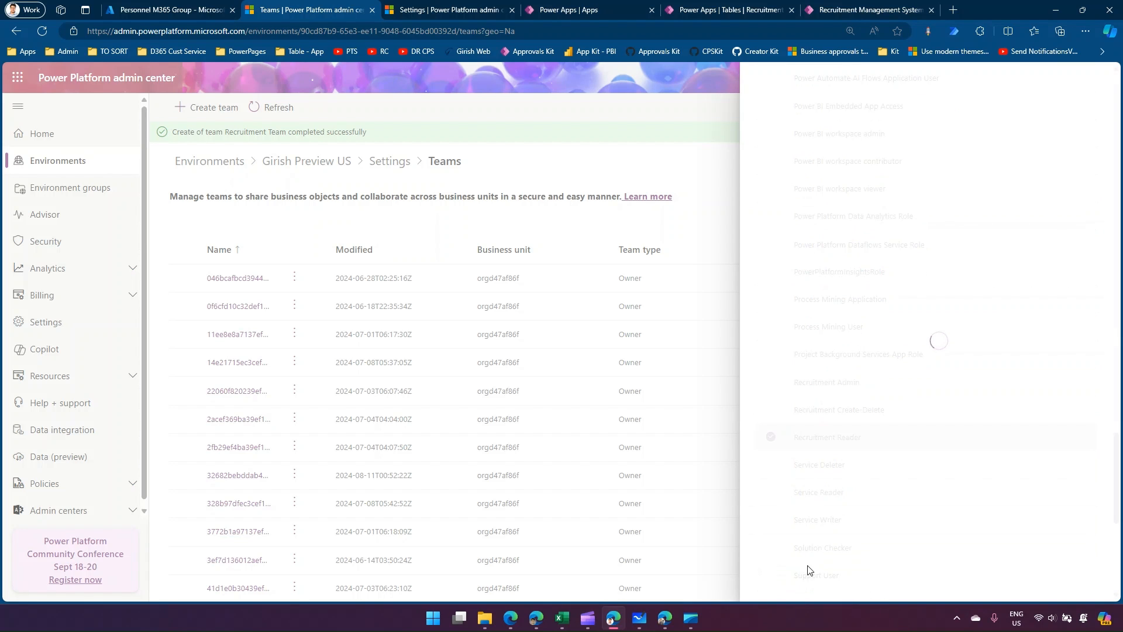
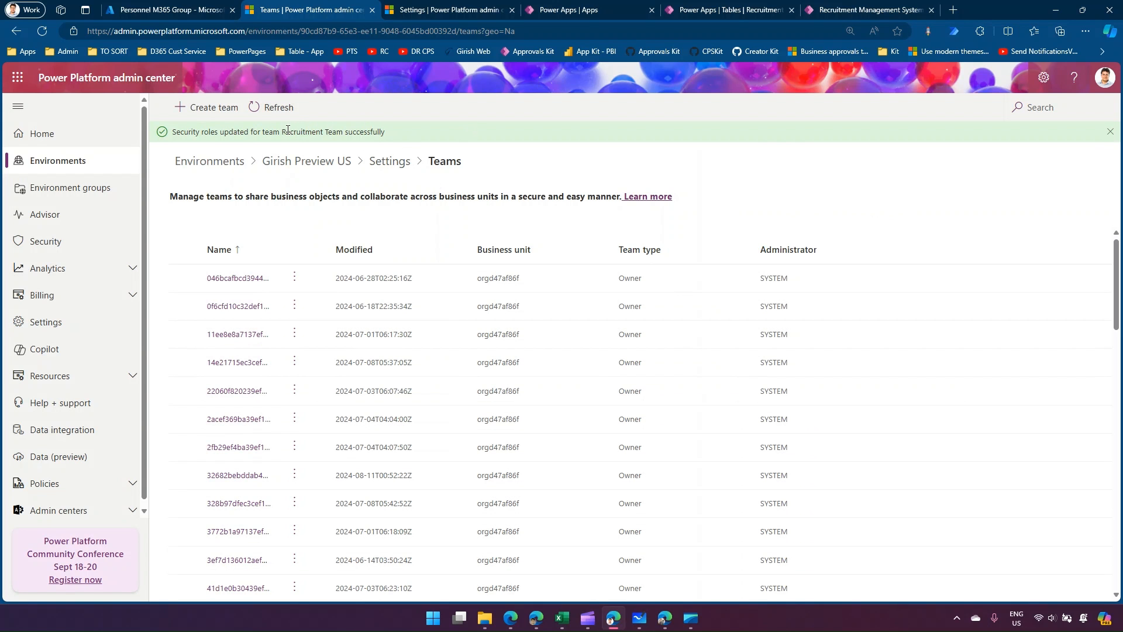
Search the environment's teams list for "recr" to locate Recruitment Team.
{"action": "left_click_drag", "start_coordinate": [286, 131], "coordinate": [361, 129]}
{"action": "left_click", "coordinate": [1050, 106]}
{"action": "type", "text": "recr"}
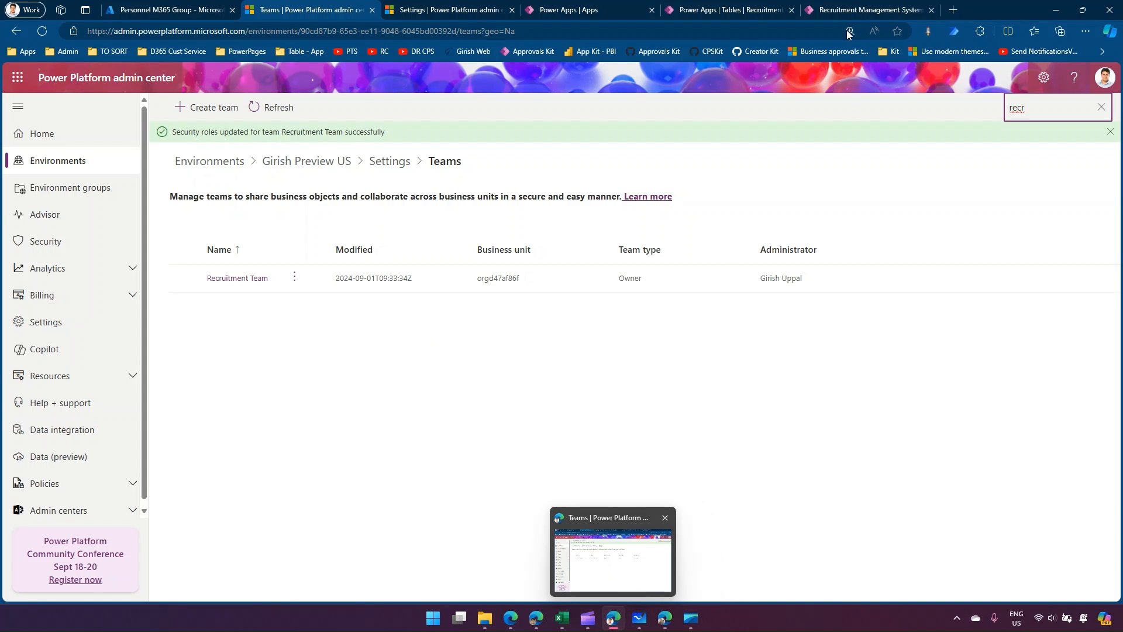
Open record 005 in the Recruitment System app and bring up its Manage access settings.
{"action": "left_click", "coordinate": [719, 7]}
{"action": "left_click", "coordinate": [871, 7]}
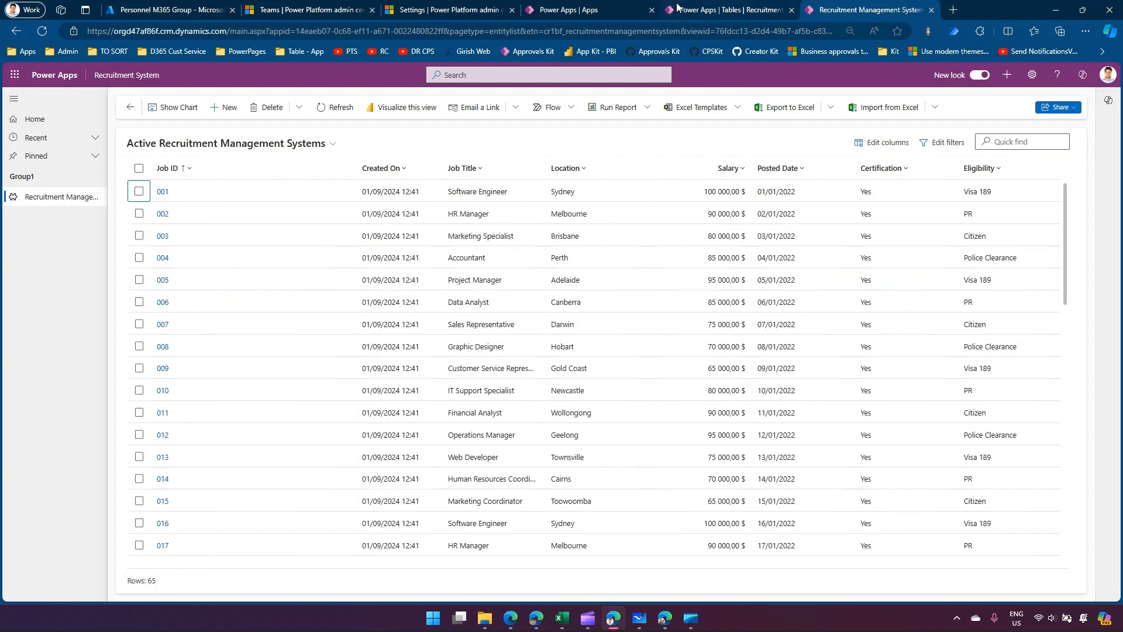
{"action": "left_click", "coordinate": [140, 279]}
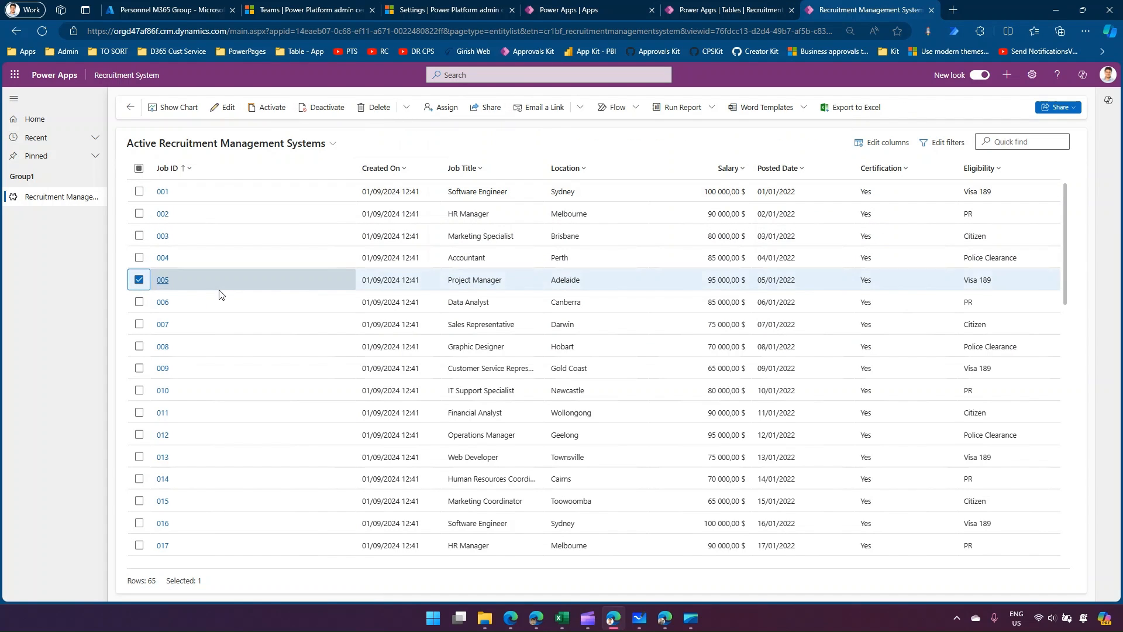
{"action": "left_click", "coordinate": [162, 280]}
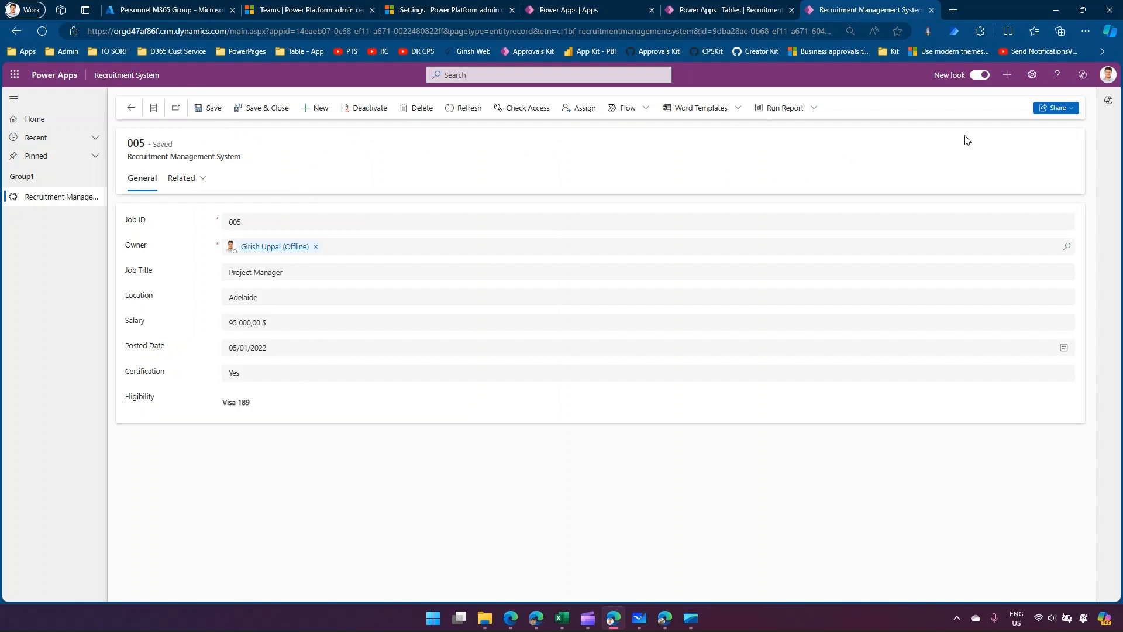
{"action": "left_click", "coordinate": [1074, 110]}
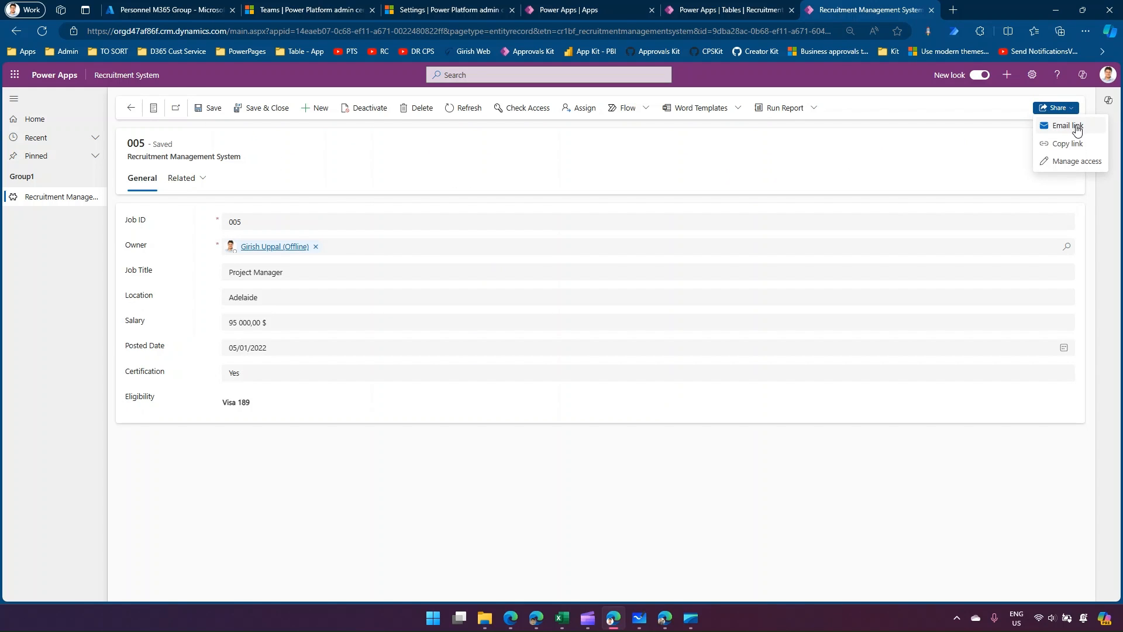
{"action": "left_click", "coordinate": [1074, 162]}
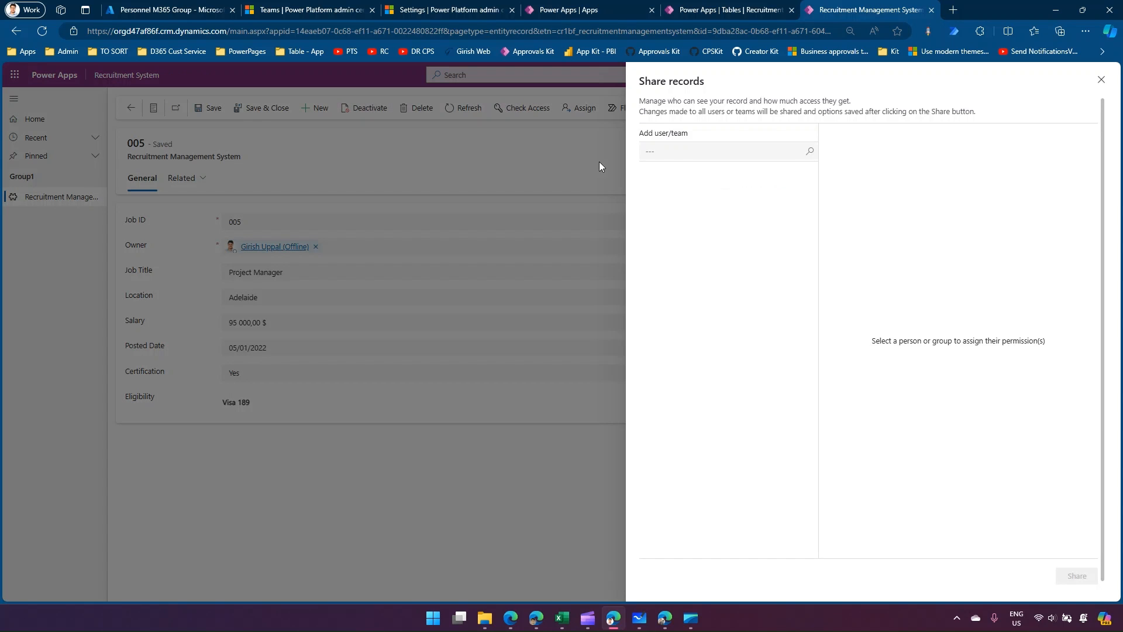
{"action": "left_click", "coordinate": [662, 153]}
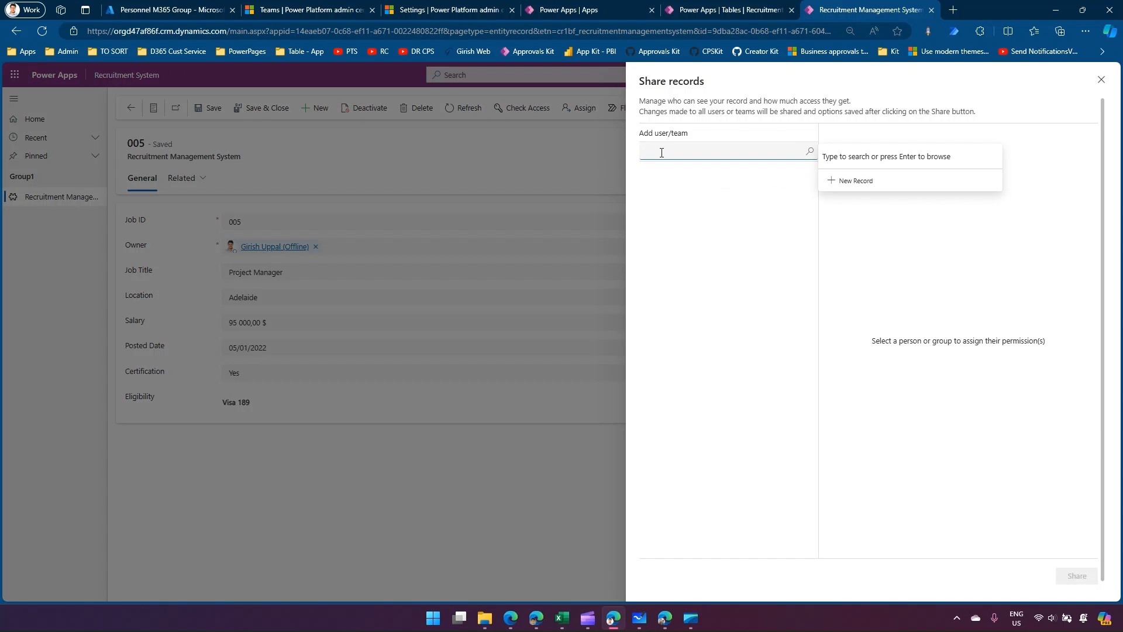
{"action": "type", "text": "alex"}
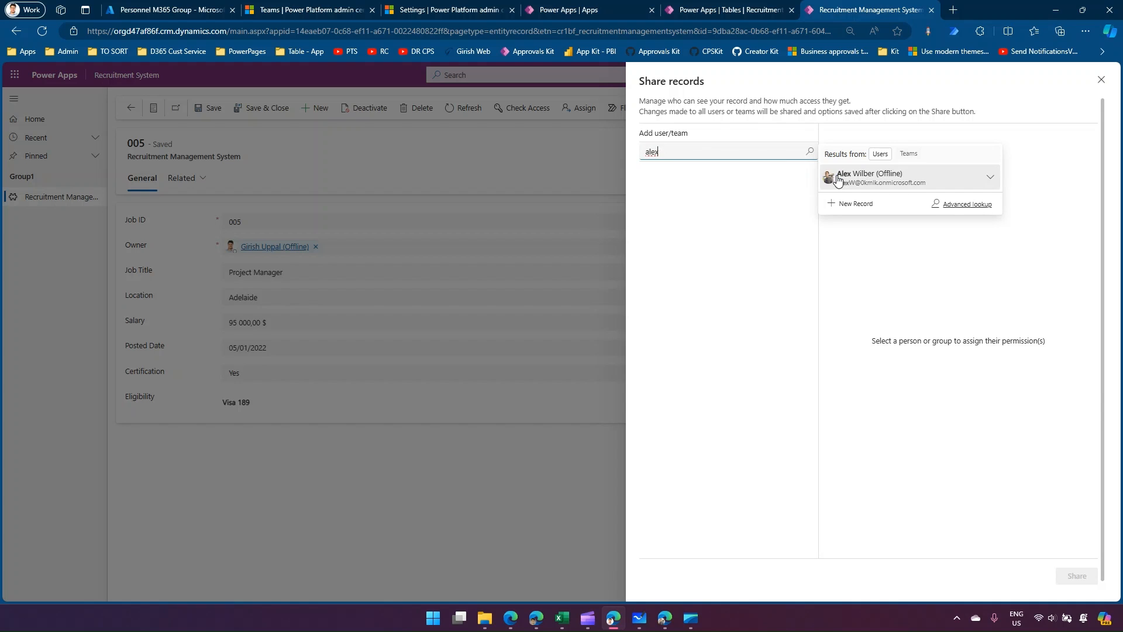
{"action": "left_click", "coordinate": [837, 179]}
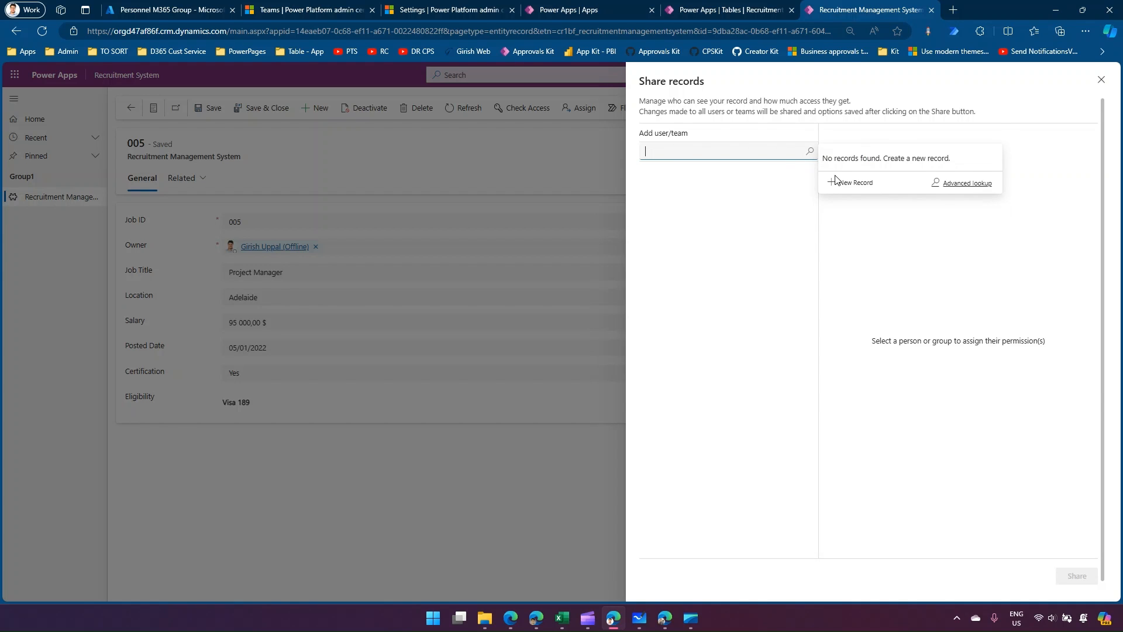
{"action": "left_click", "coordinate": [653, 205]}
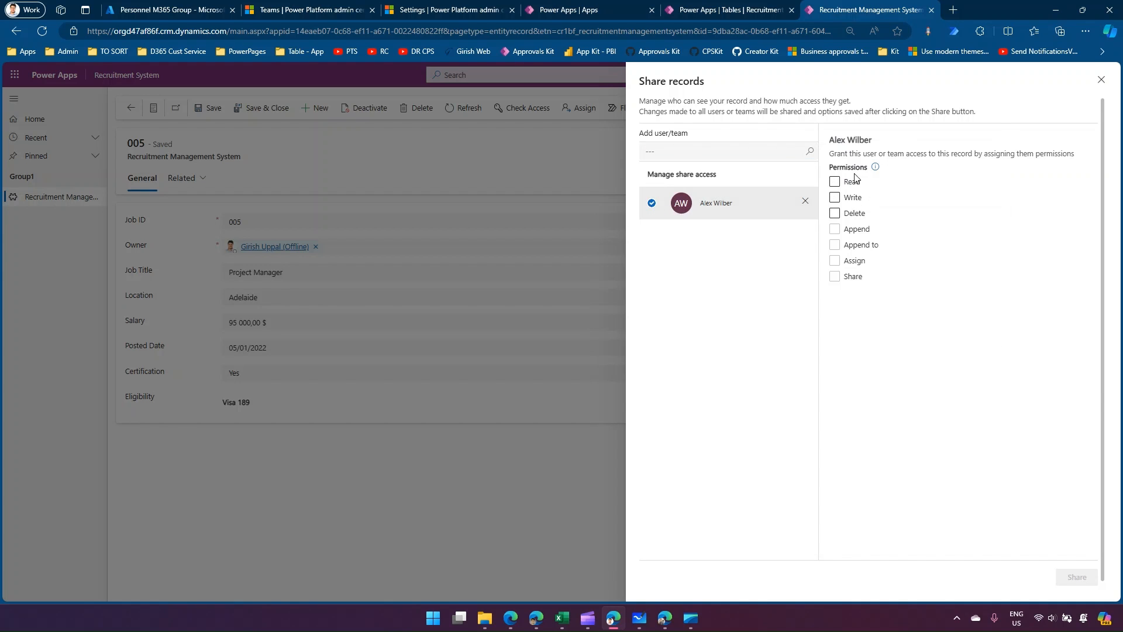
{"action": "left_click", "coordinate": [805, 201]}
Add Recruitment Team to record 005's share access, grant it Read permission, and share the record.
{"action": "left_click", "coordinate": [741, 153]}
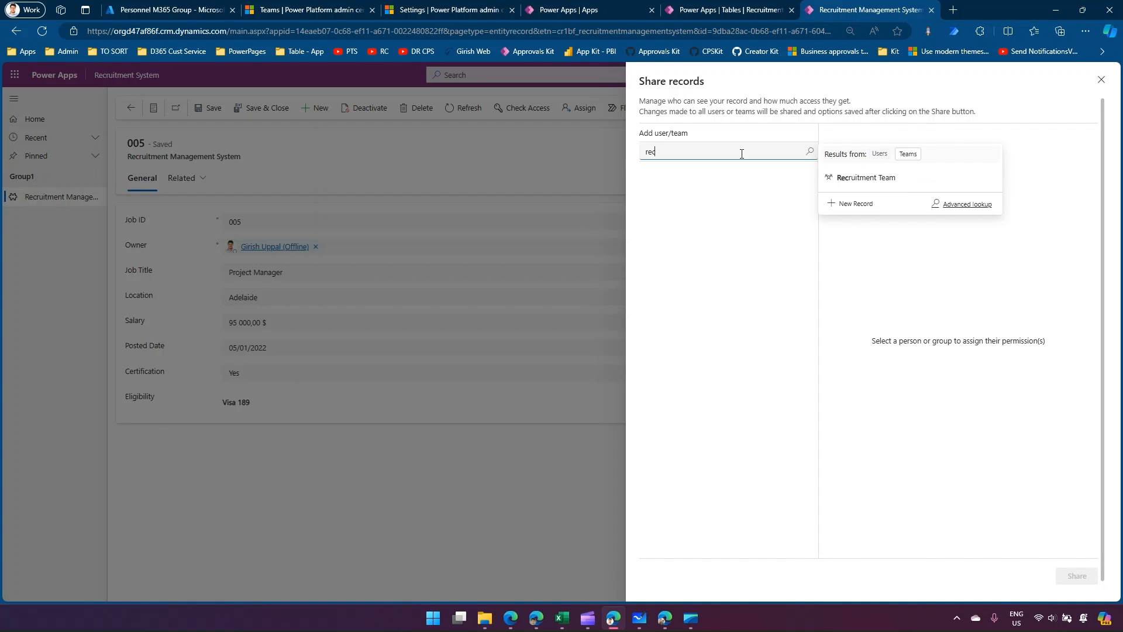
{"action": "left_click", "coordinate": [849, 182]}
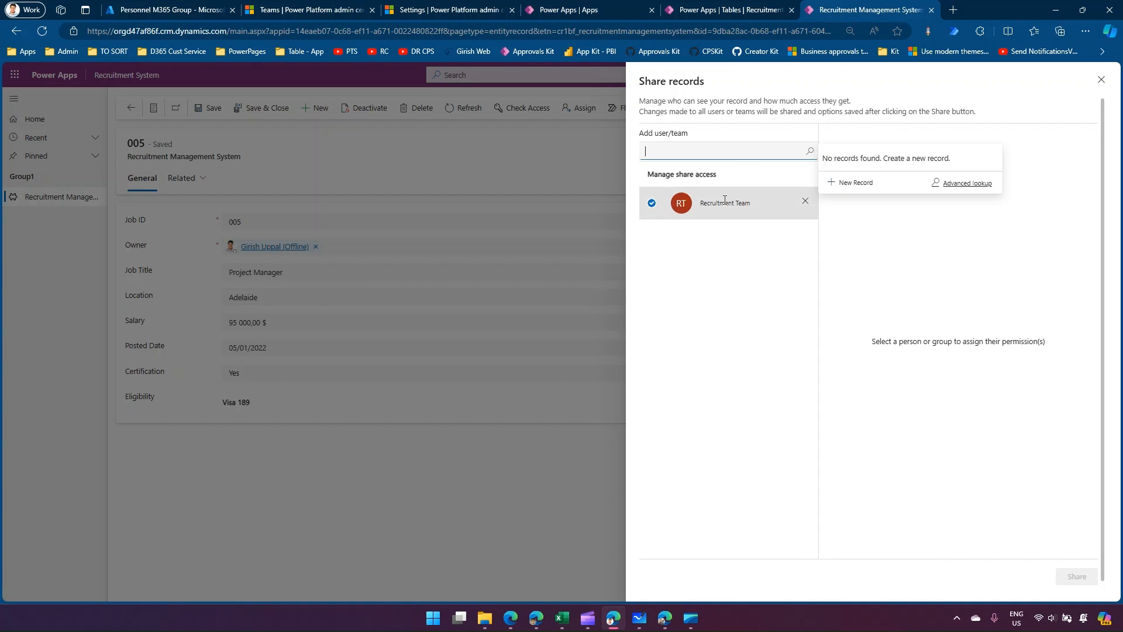
{"action": "left_click", "coordinate": [791, 198]}
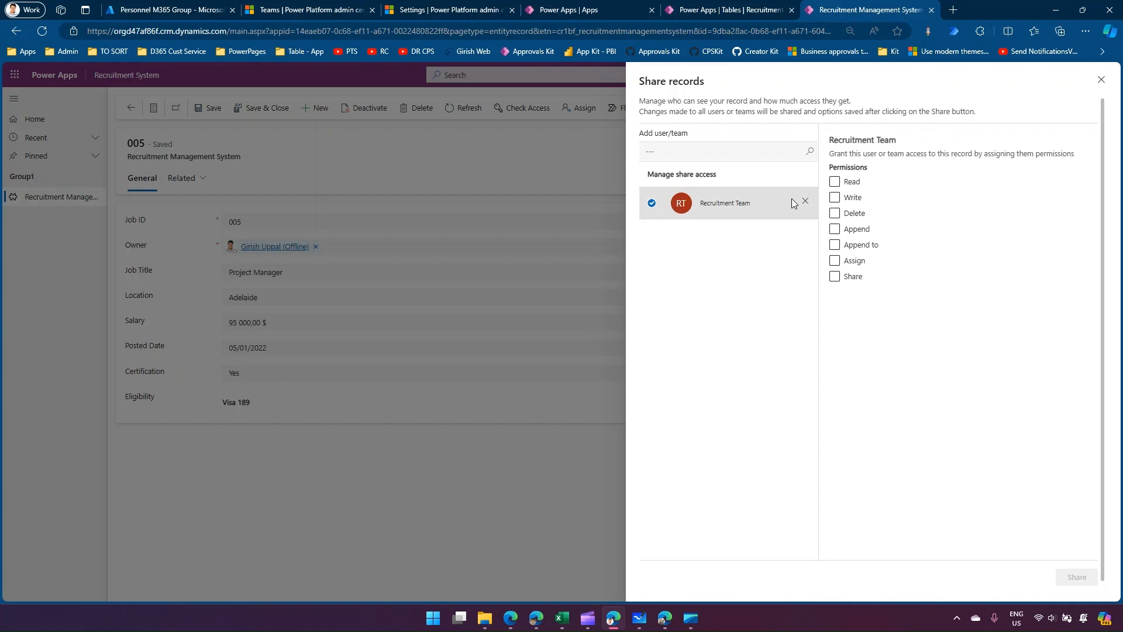
{"action": "left_click", "coordinate": [835, 182]}
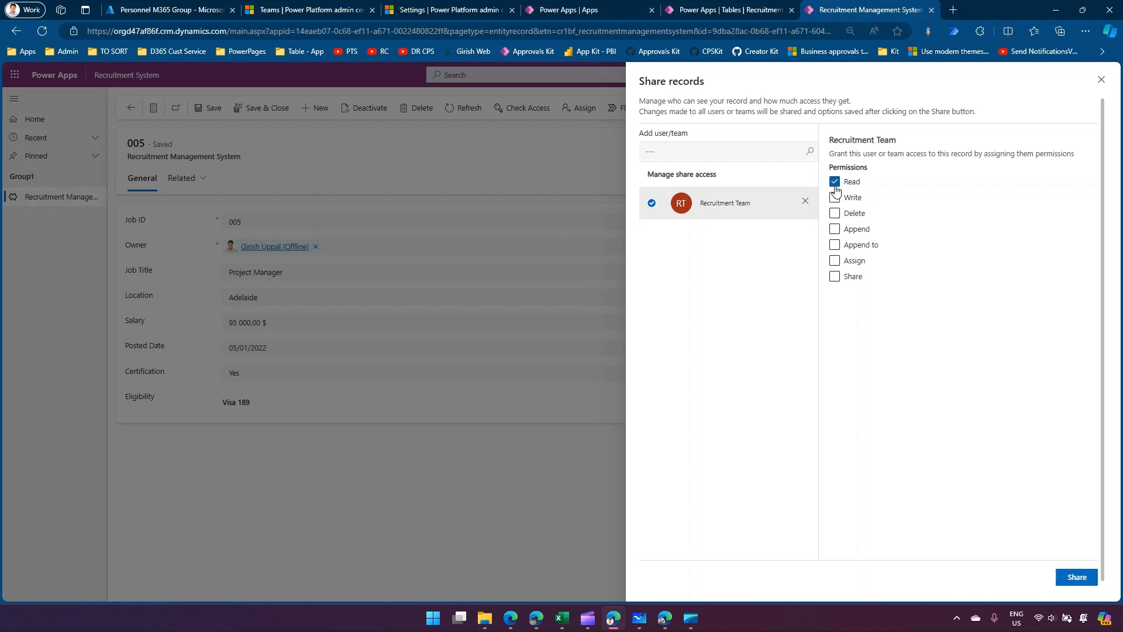
{"action": "left_click", "coordinate": [1082, 578]}
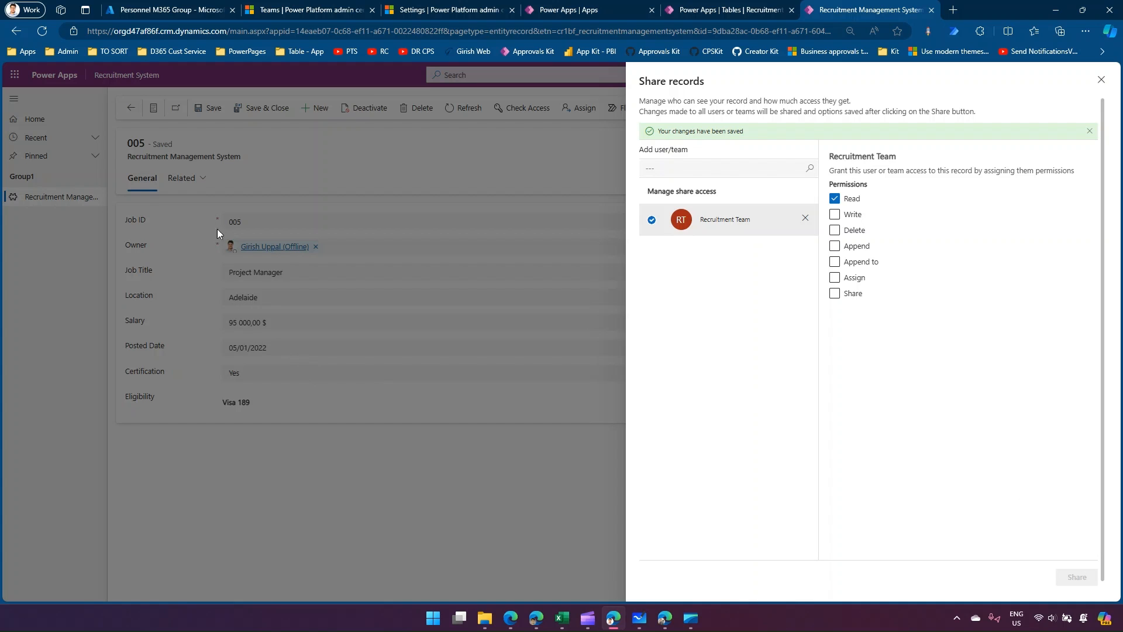
Reload the recruitment records list in the test user's Edge window, and review the sharing plan in Microsoft Whiteboard.
{"action": "left_click", "coordinate": [665, 618]}
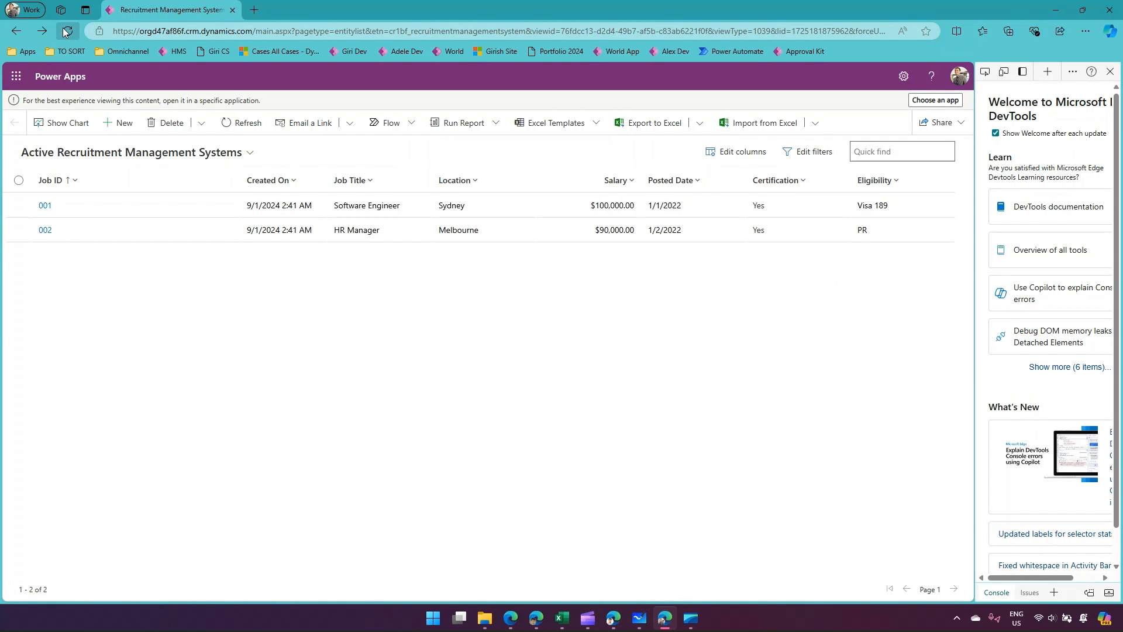
{"action": "left_click", "coordinate": [63, 29]}
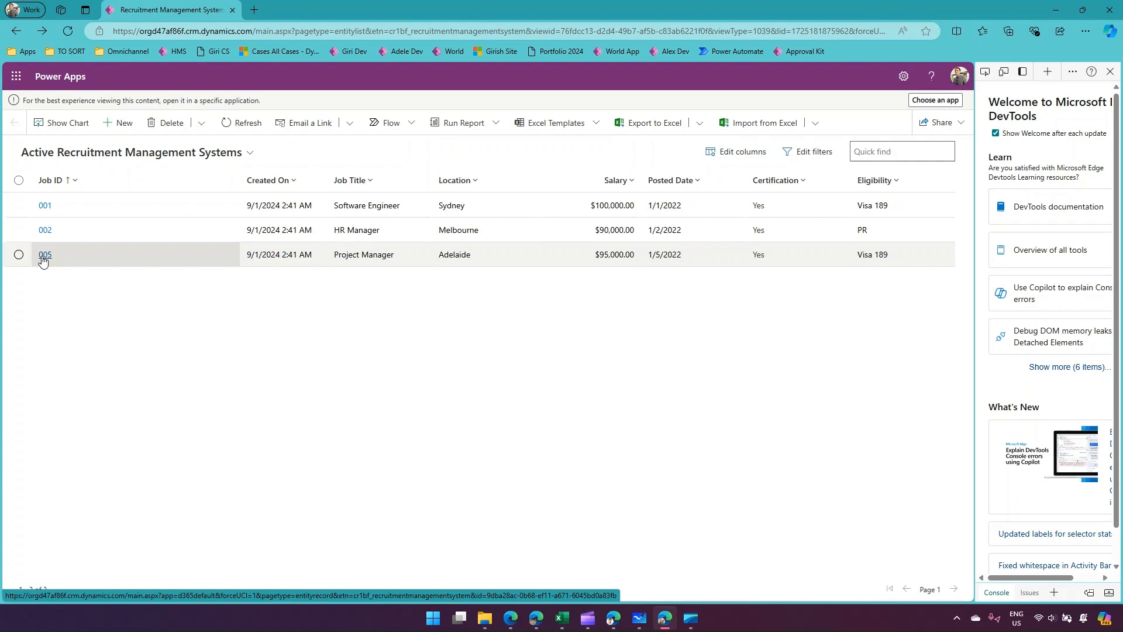
{"action": "left_click", "coordinate": [639, 618]}
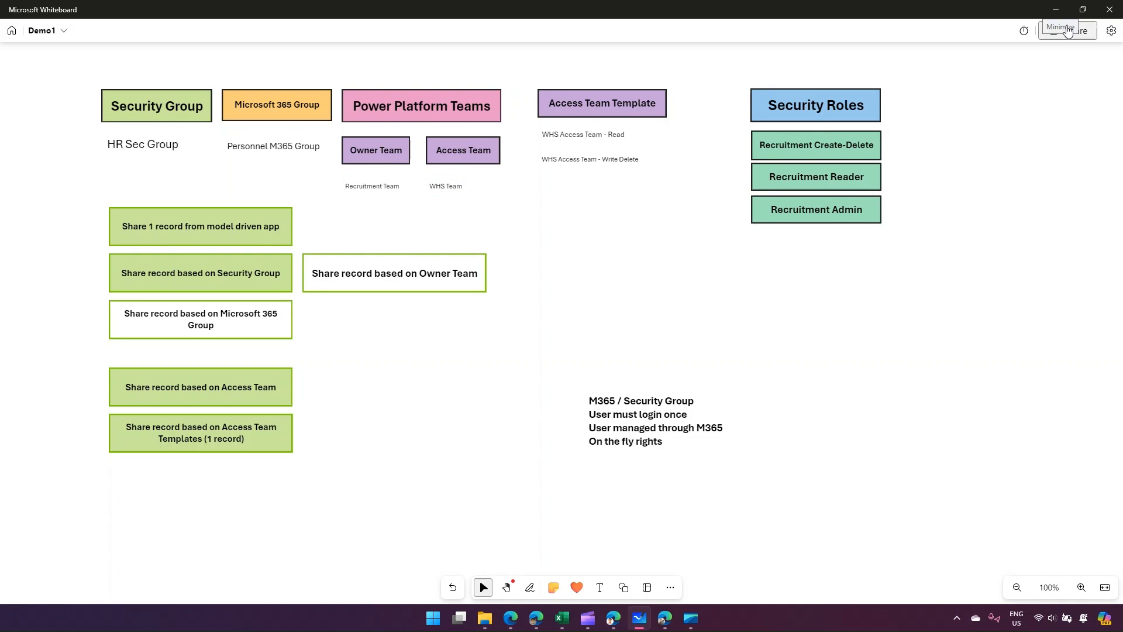
{"action": "left_click", "coordinate": [1058, 7]}
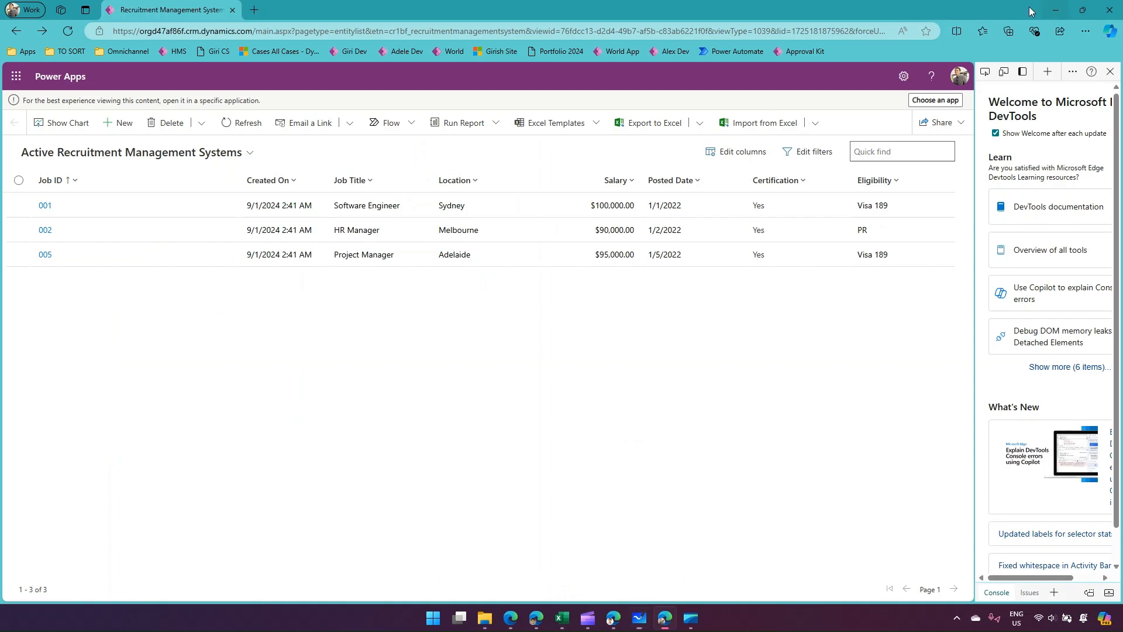
Close record 005's sharing settings, and start a new team named WHS Team in the Power Platform admin center.
{"action": "mouse_move", "coordinate": [609, 623]}
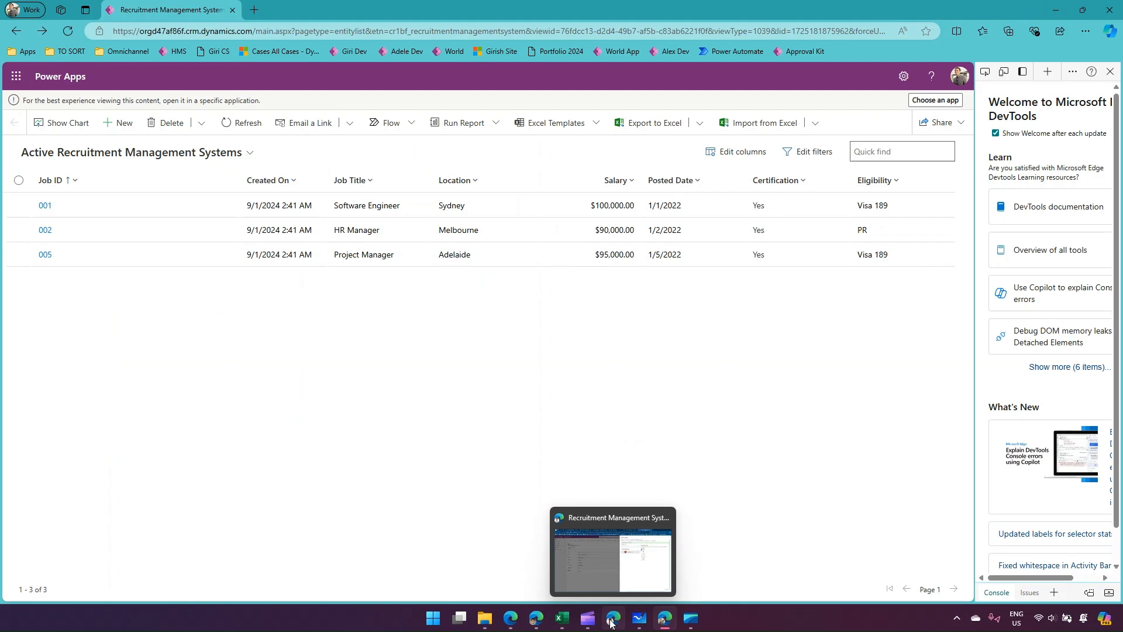
{"action": "left_click", "coordinate": [596, 535]}
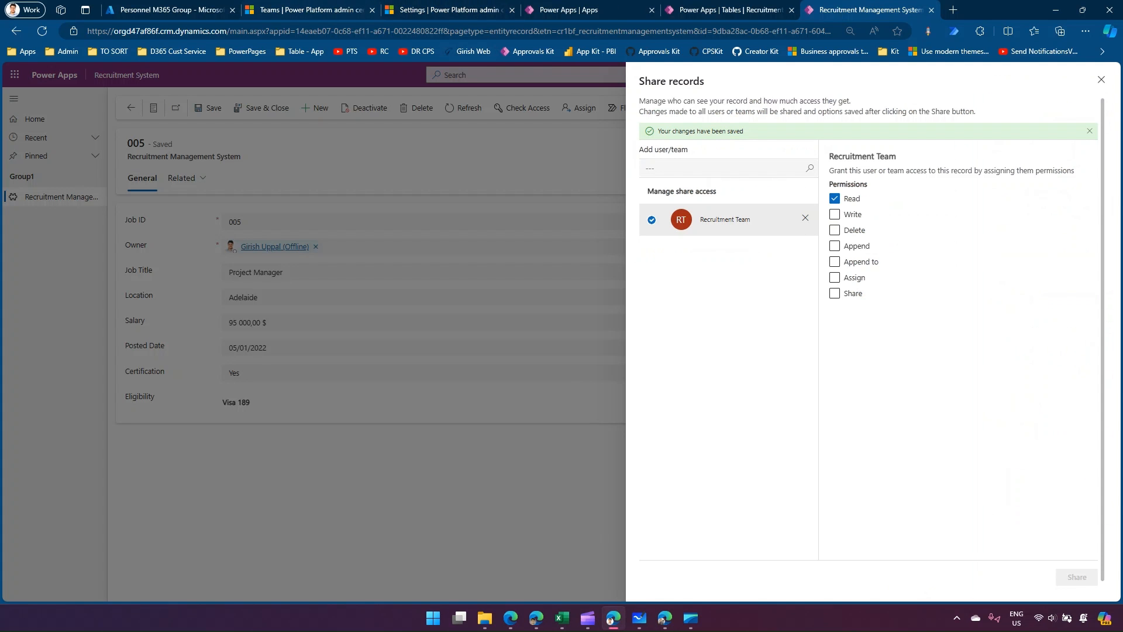
{"action": "left_click", "coordinate": [1099, 81]}
{"action": "left_click", "coordinate": [310, 11]}
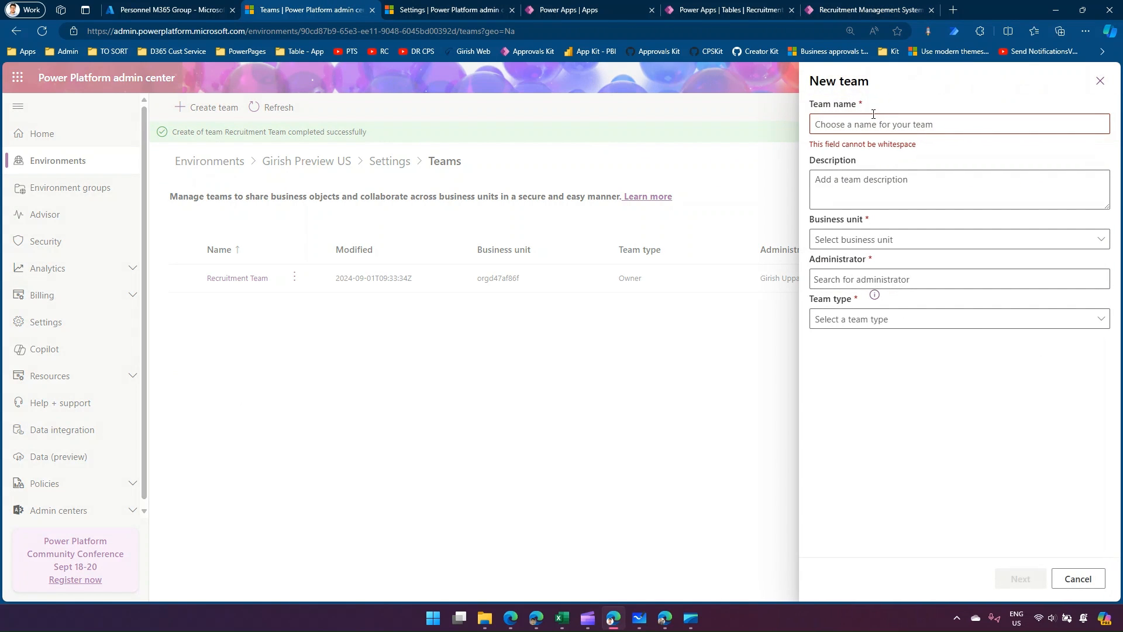
{"action": "left_click", "coordinate": [877, 123]}
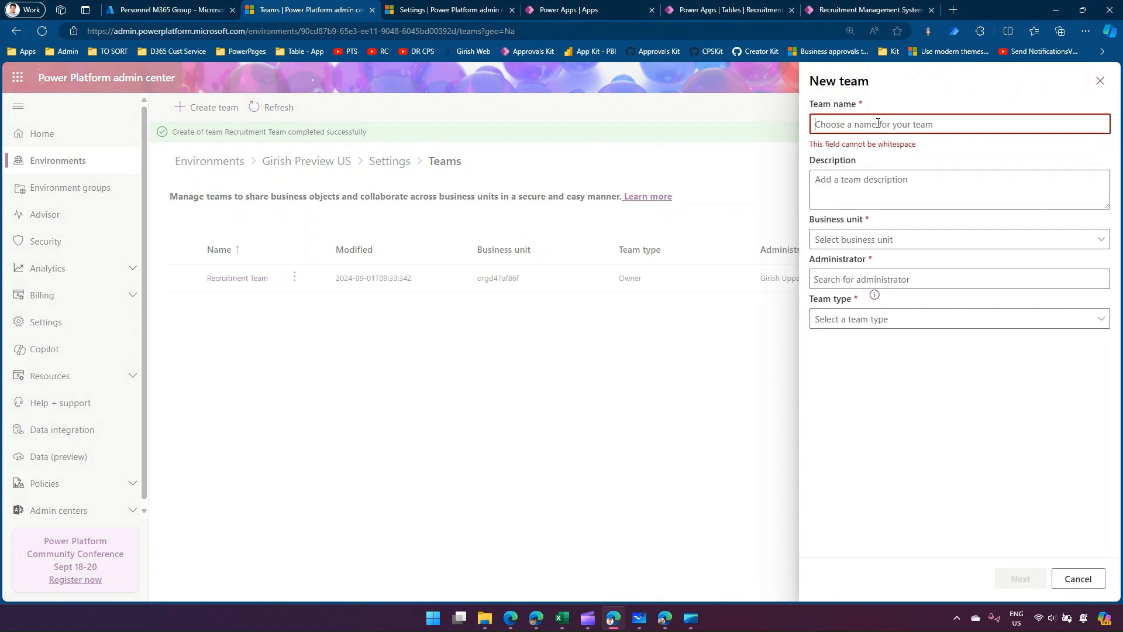
{"action": "type", "text": "WHS Team"}
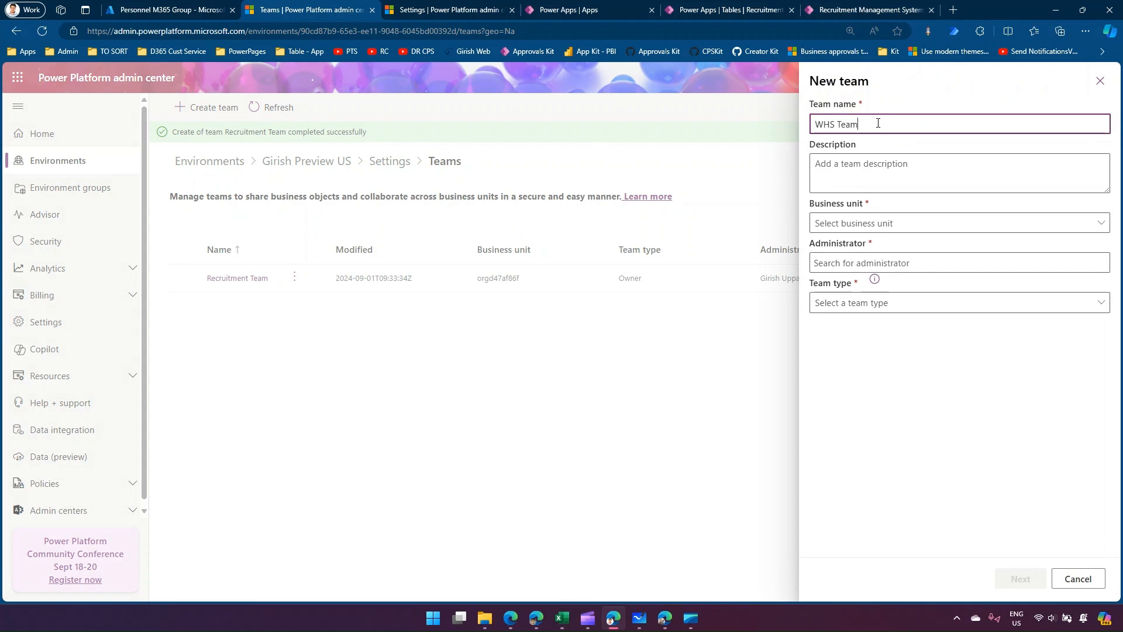
Set WHS Team's business unit to orgd47af86f, choose the environment owner's account as administrator, and create it with team type Access.
{"action": "left_click", "coordinate": [852, 222]}
{"action": "left_click", "coordinate": [849, 245]}
{"action": "left_click", "coordinate": [852, 263]}
{"action": "type", "text": "giris"}
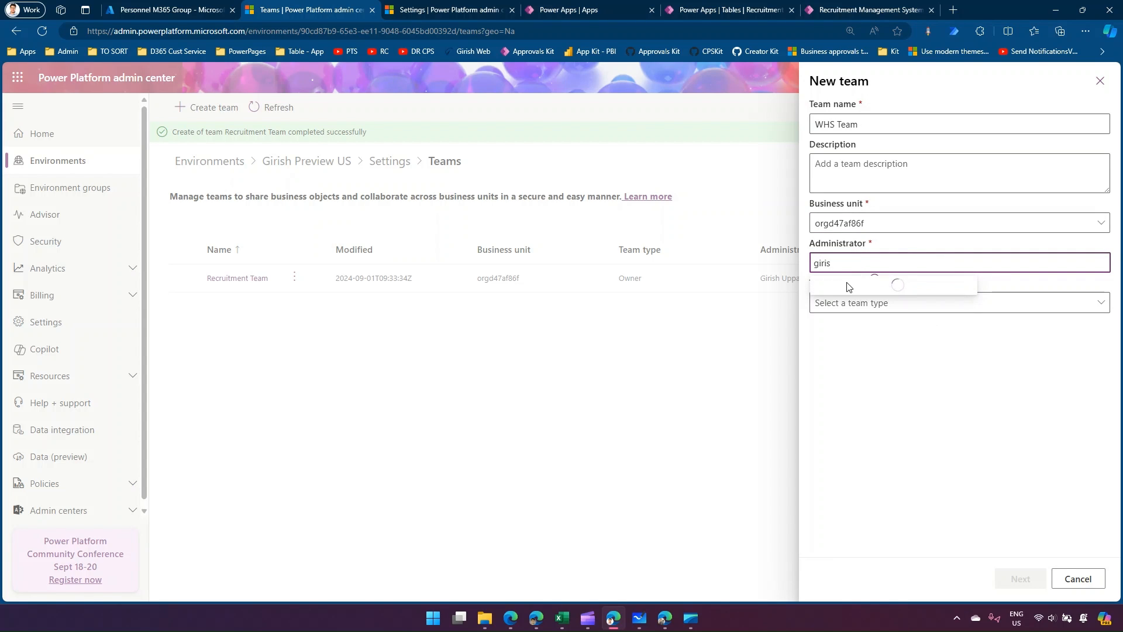
{"action": "left_click", "coordinate": [849, 288]}
{"action": "left_click", "coordinate": [852, 305]}
{"action": "left_click", "coordinate": [843, 347]}
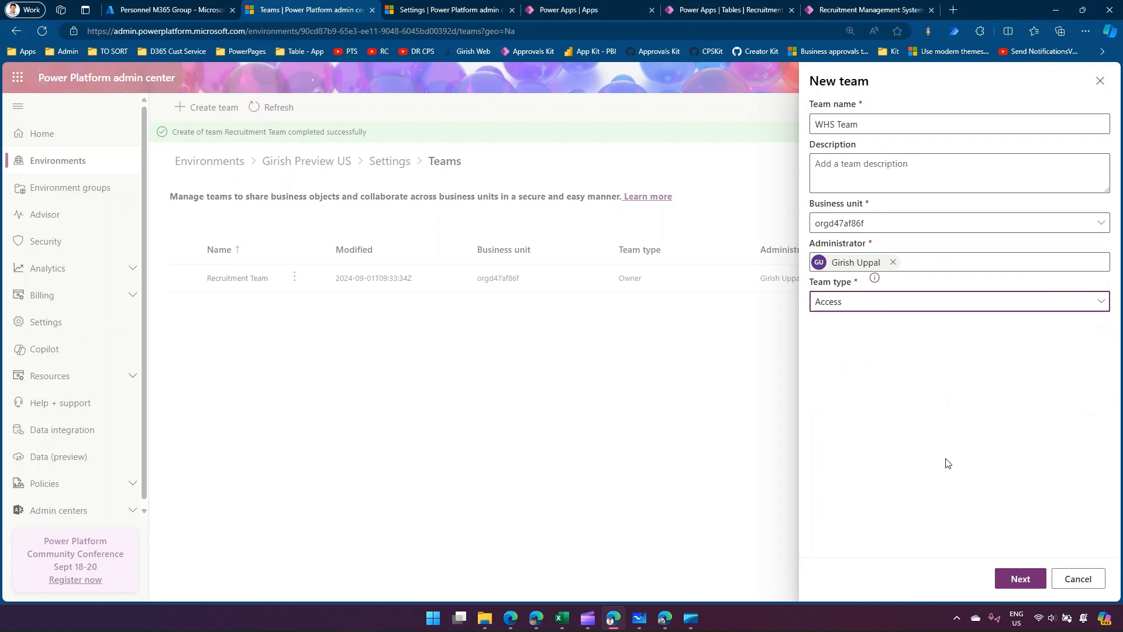
{"action": "left_click", "coordinate": [1019, 578]}
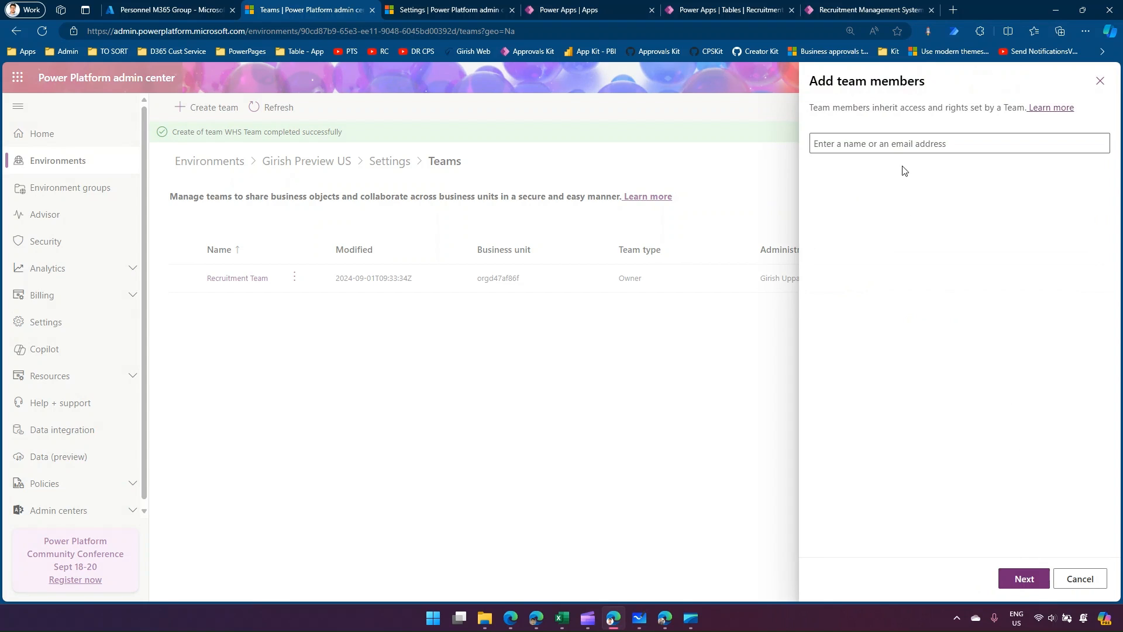
Add the test user as a member of WHS Team and finish the team setup.
{"action": "left_click", "coordinate": [872, 145]}
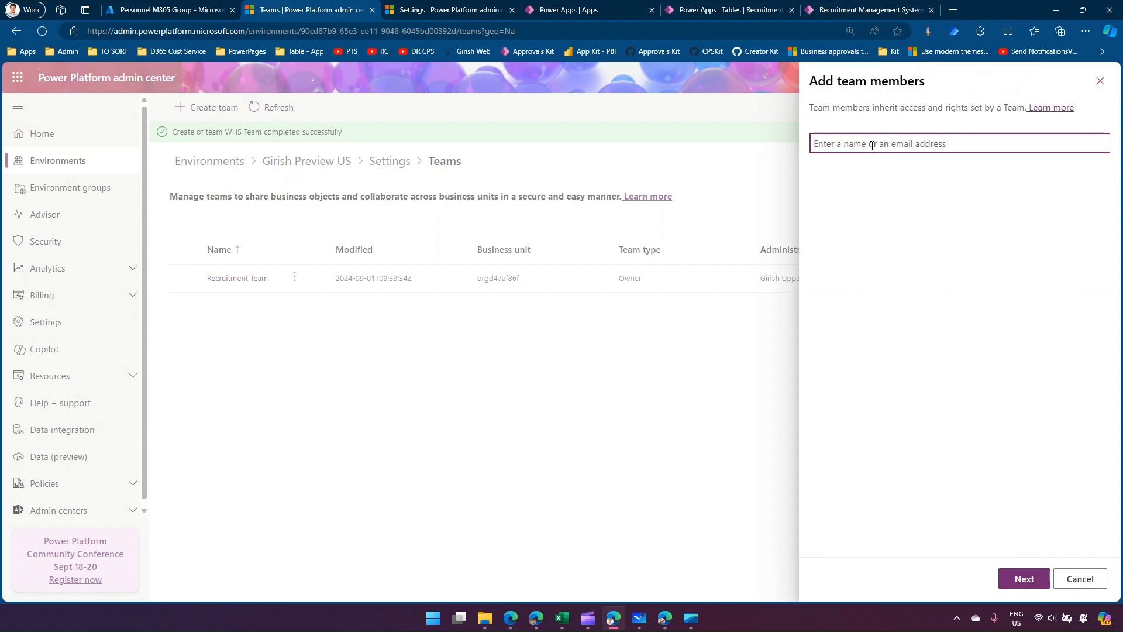
{"action": "type", "text": "alex"}
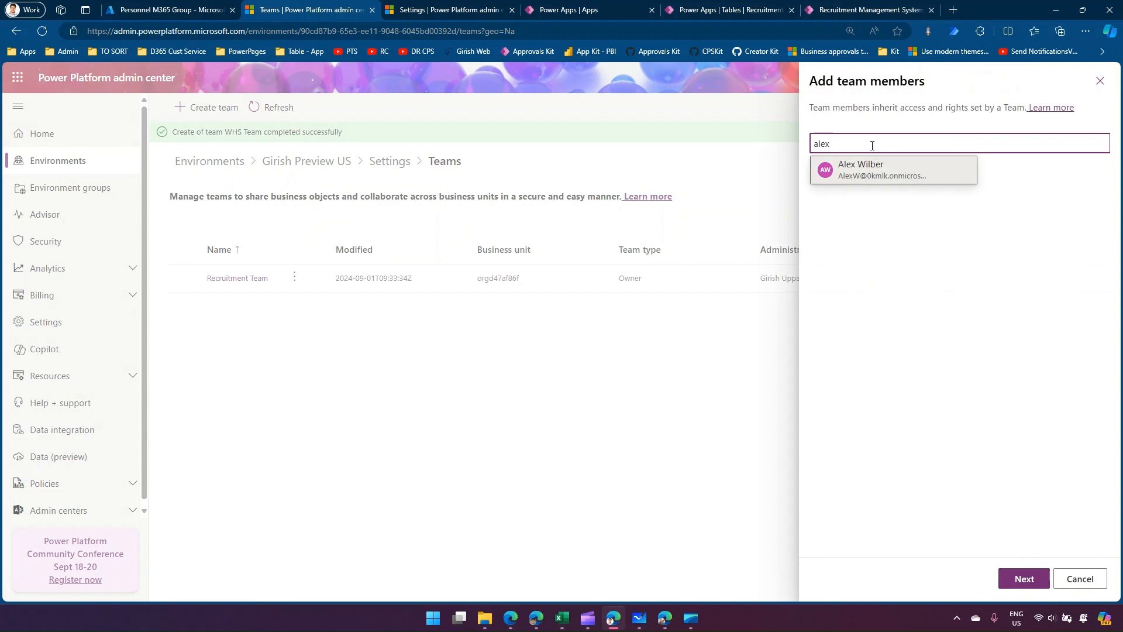
{"action": "left_click", "coordinate": [882, 177]}
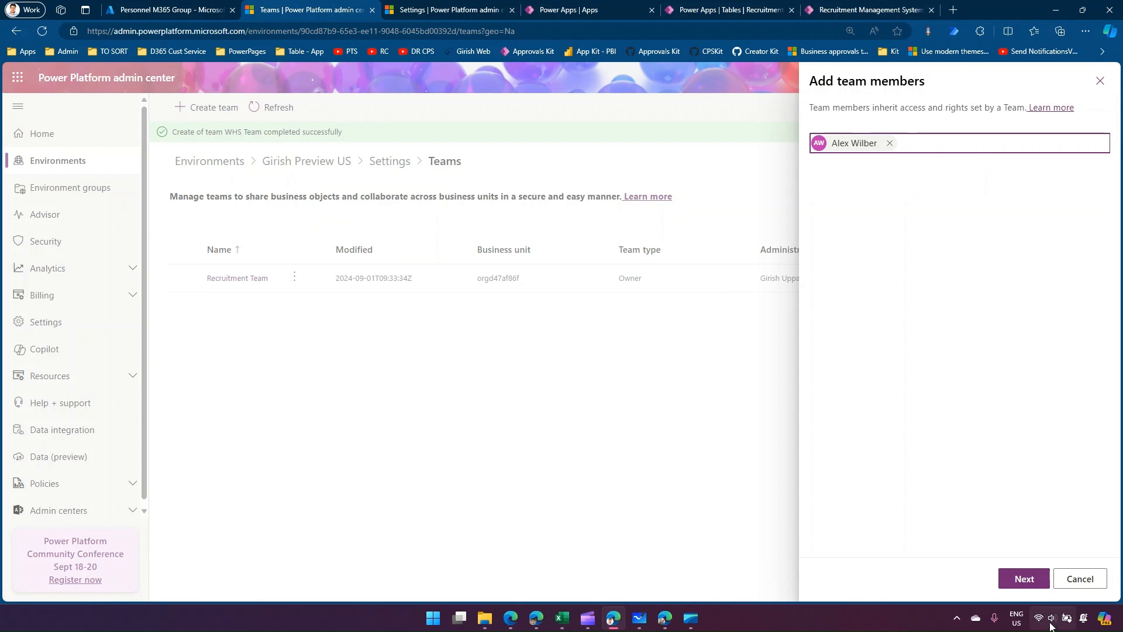
{"action": "left_click", "coordinate": [1029, 579]}
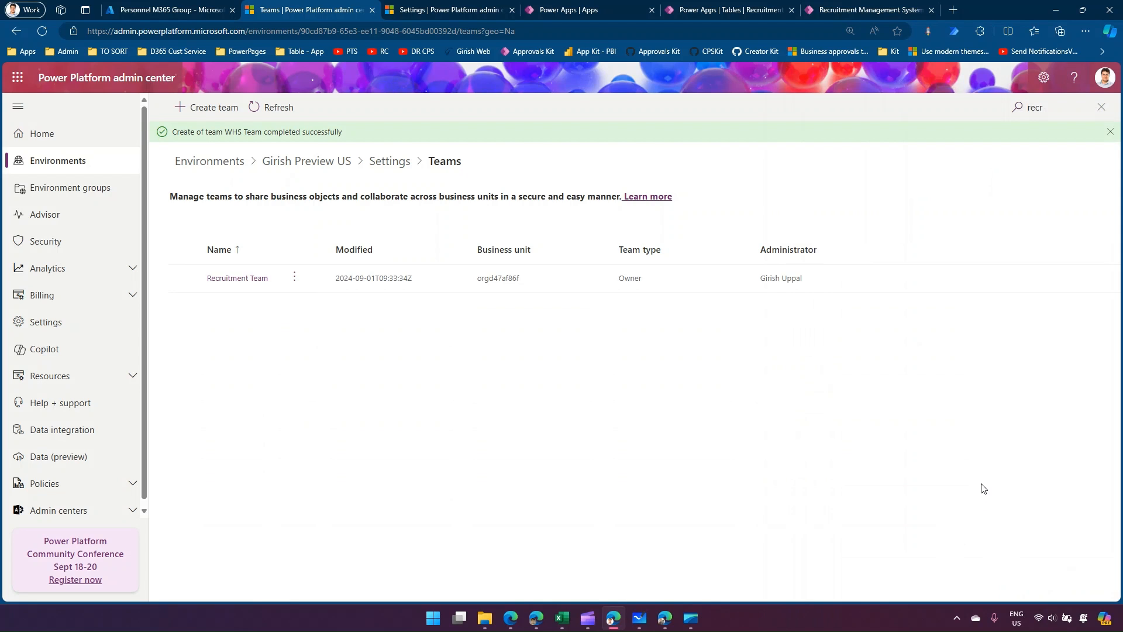
Refresh the teams list and search it for "whs" to locate WHS Team.
{"action": "left_click", "coordinate": [275, 107]}
{"action": "left_click_drag", "start_coordinate": [1040, 107], "coordinate": [979, 99]}
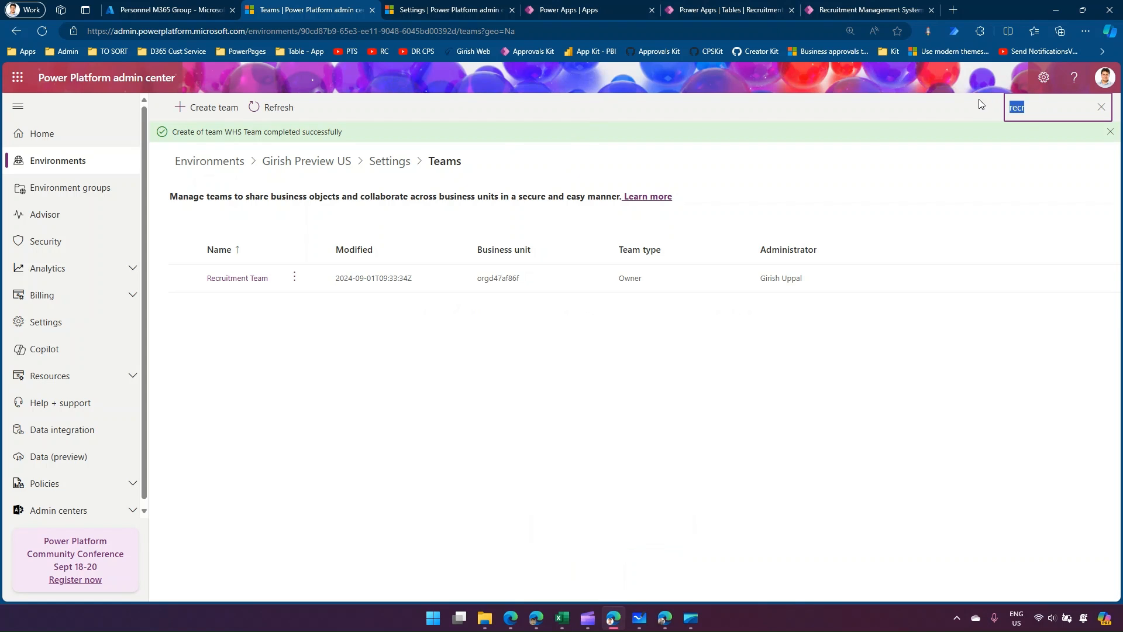
{"action": "type", "text": "whs"}
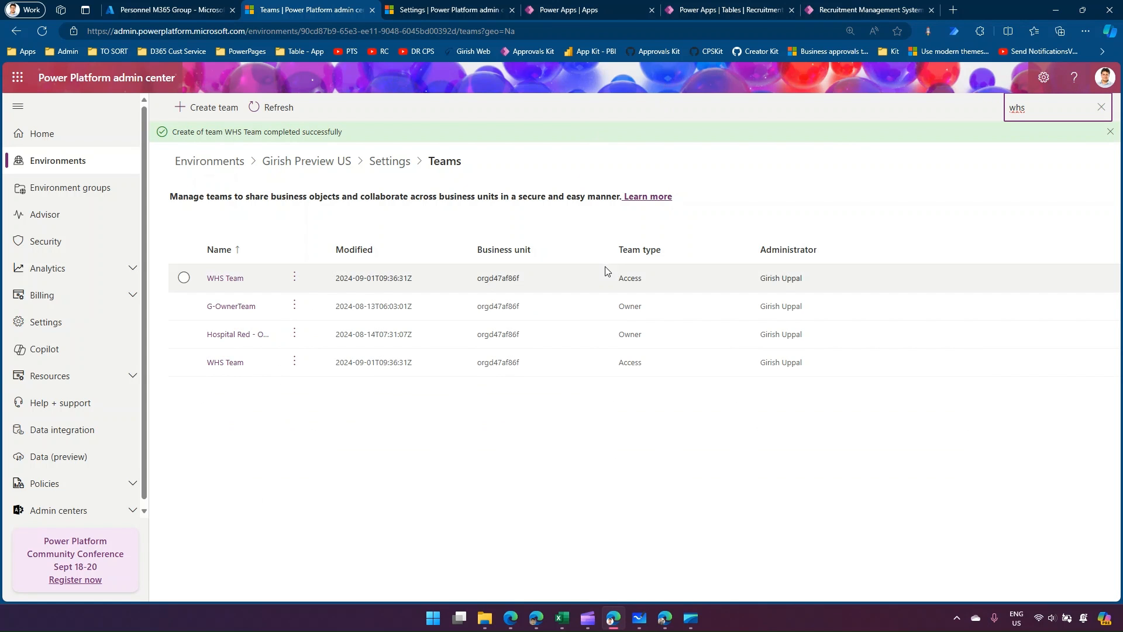
Switch to the Recruitment System app's Recruitment Management Systems list, and open the sharing settings for record 008.
{"action": "left_click", "coordinate": [727, 11]}
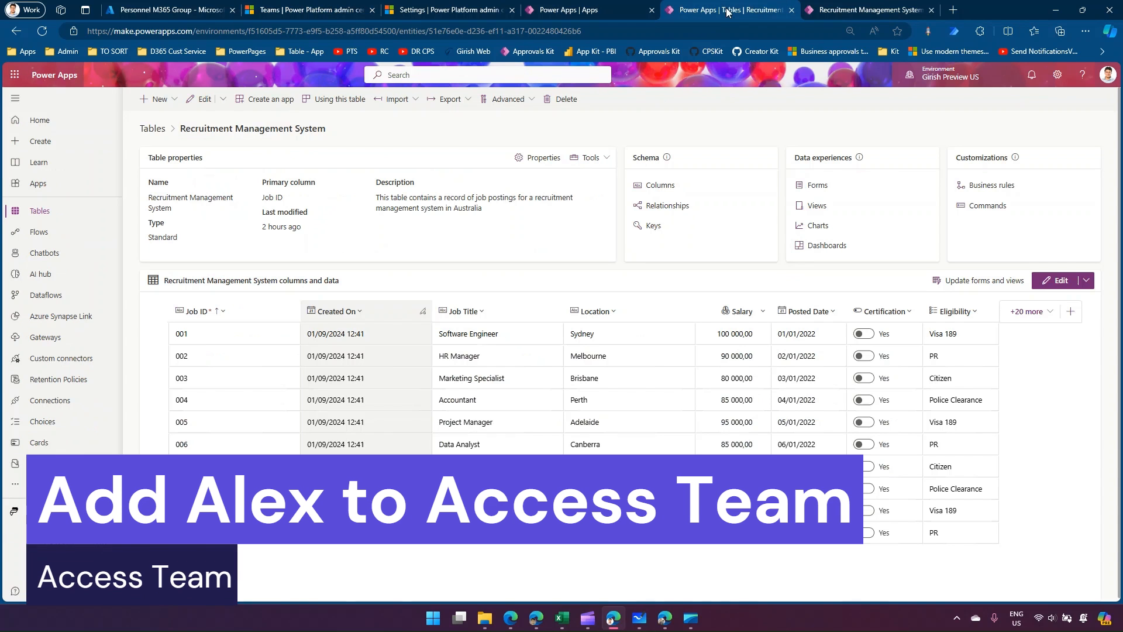
{"action": "left_click", "coordinate": [612, 7]}
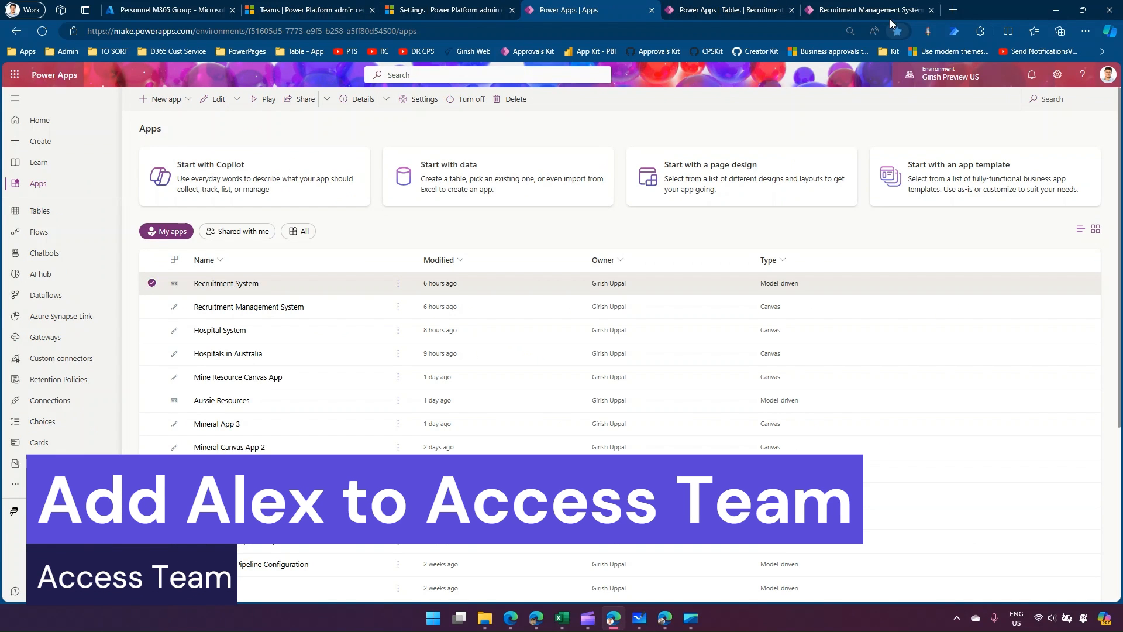
{"action": "left_click", "coordinate": [866, 10]}
{"action": "left_click", "coordinate": [61, 199]}
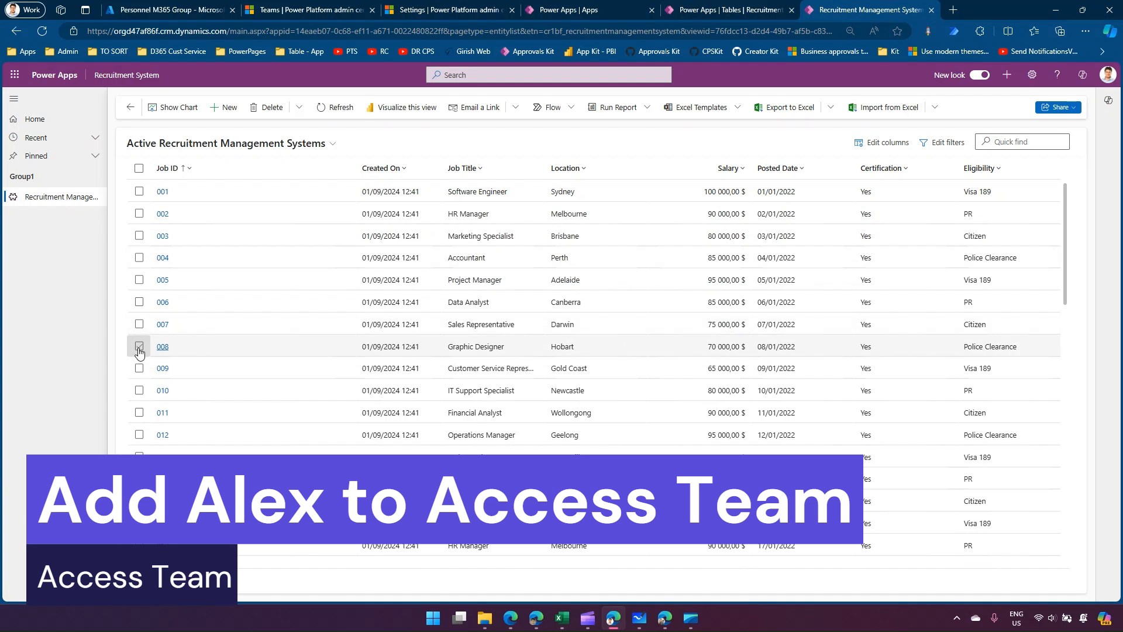
{"action": "left_click", "coordinate": [139, 346]}
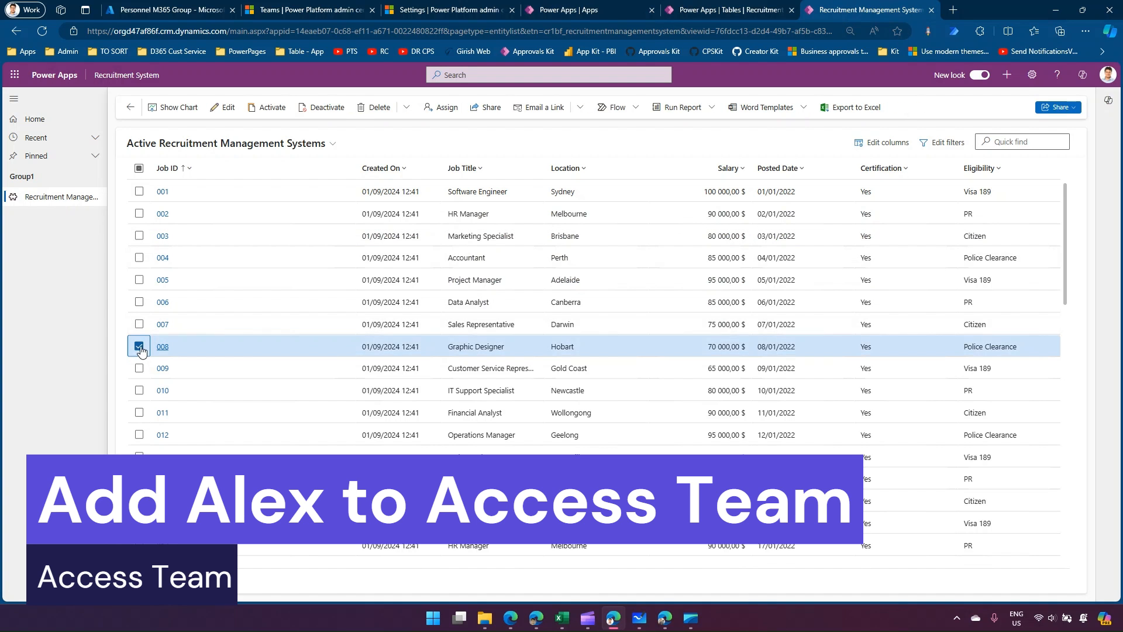
{"action": "left_click", "coordinate": [489, 107]}
Look up "whs" among All User Access Teams and add WHS Team to record 008's share access.
{"action": "left_click", "coordinate": [766, 150]}
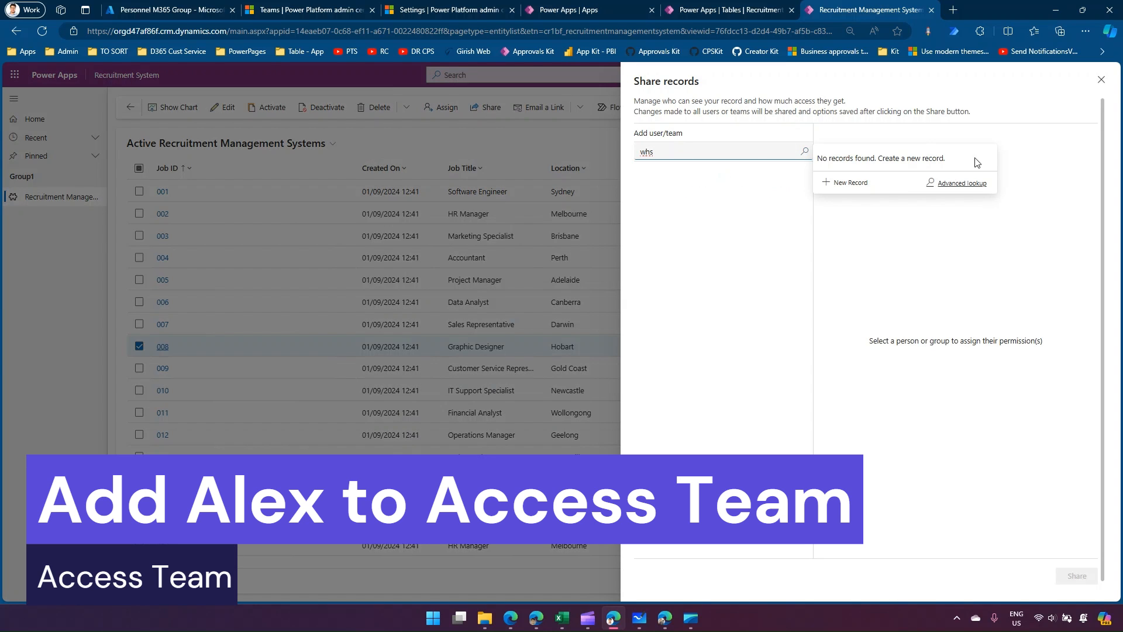
{"action": "left_click", "coordinate": [960, 183]}
{"action": "left_click", "coordinate": [80, 188]}
{"action": "left_click", "coordinate": [231, 150]}
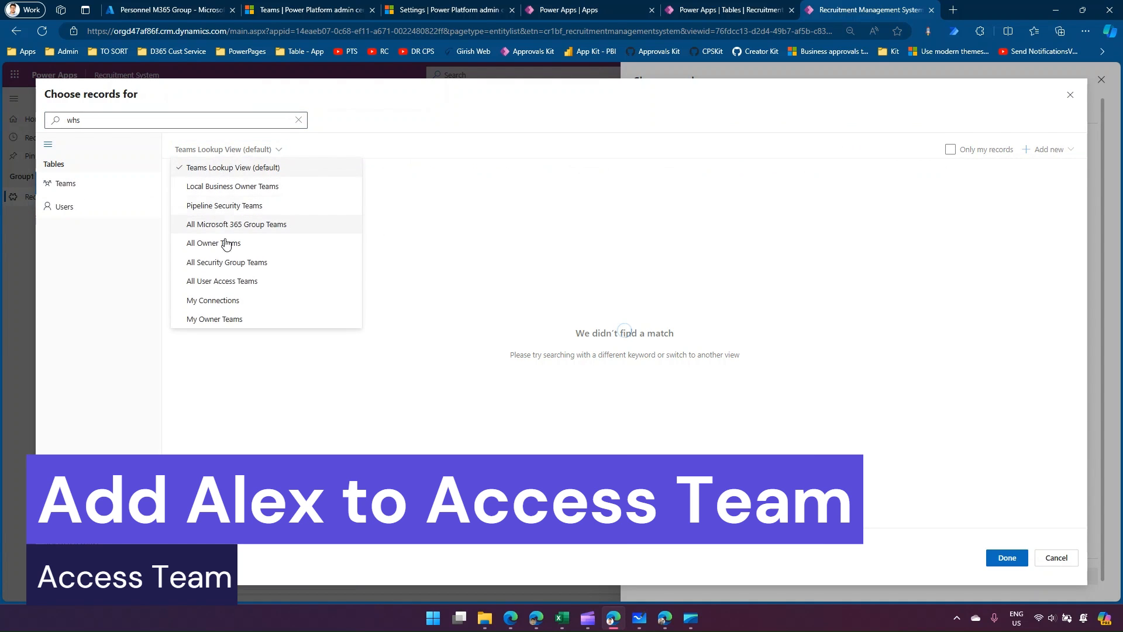
{"action": "left_click", "coordinate": [248, 281]}
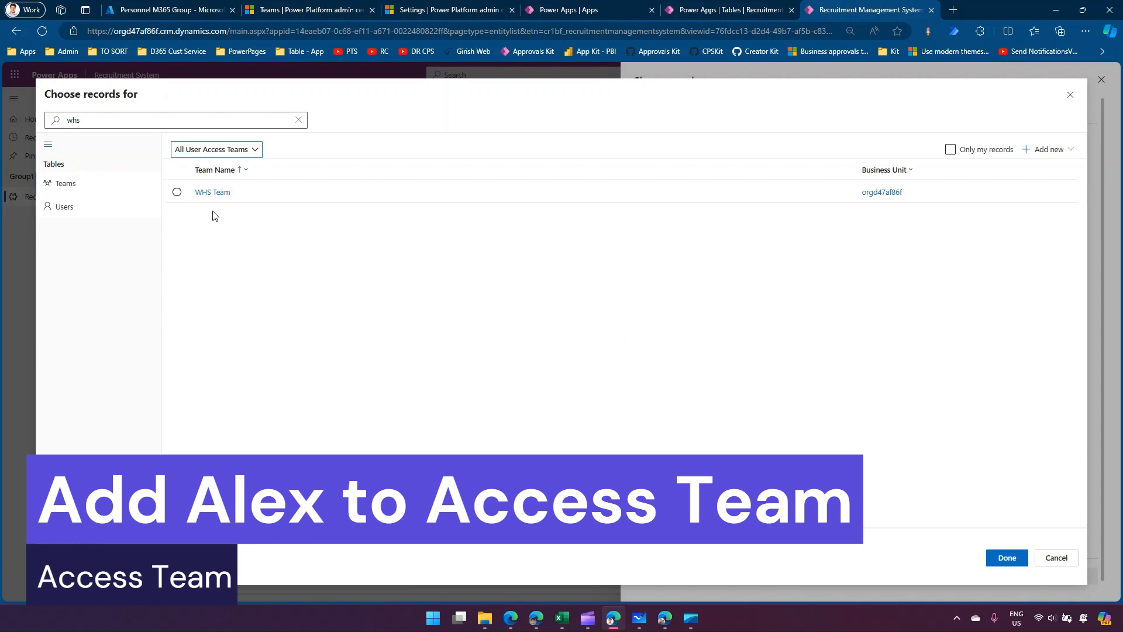
{"action": "left_click", "coordinate": [177, 193]}
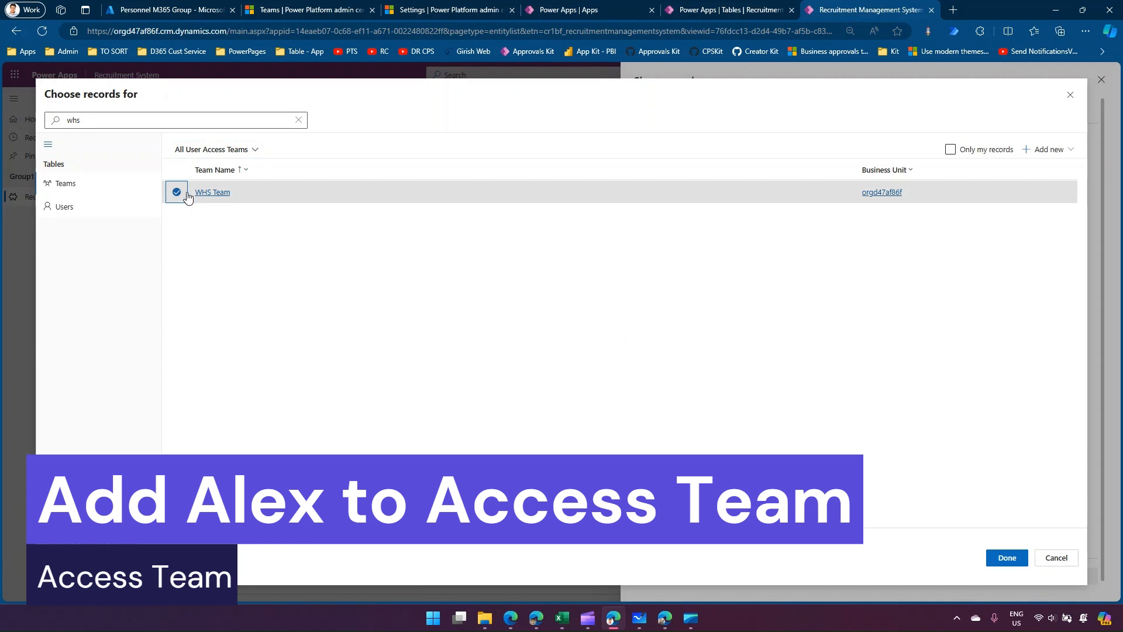
{"action": "left_click", "coordinate": [1006, 557]}
Grant WHS Team Read, Write and Delete permissions on record 008 and share it.
{"action": "left_click", "coordinate": [645, 202]}
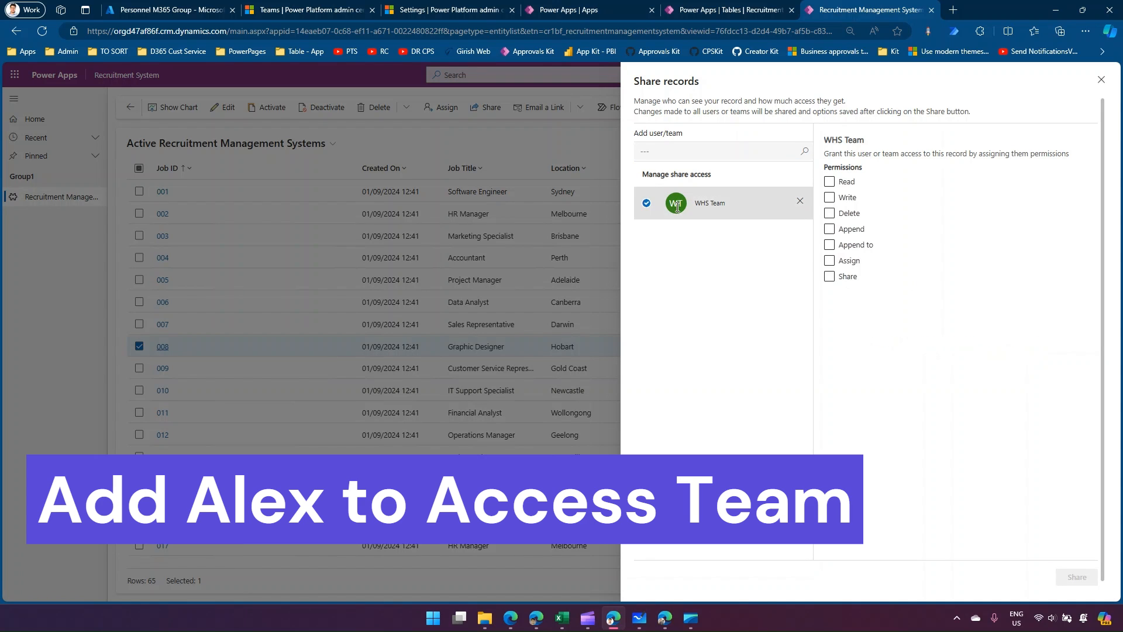
{"action": "left_click", "coordinate": [829, 214]}
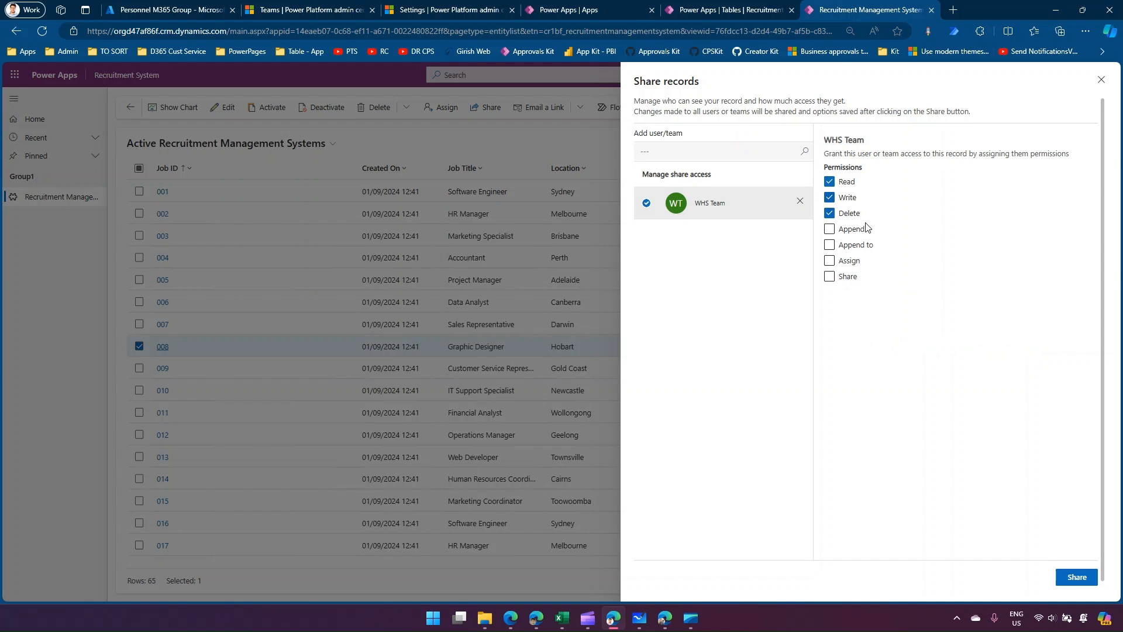
{"action": "left_click", "coordinate": [1083, 578]}
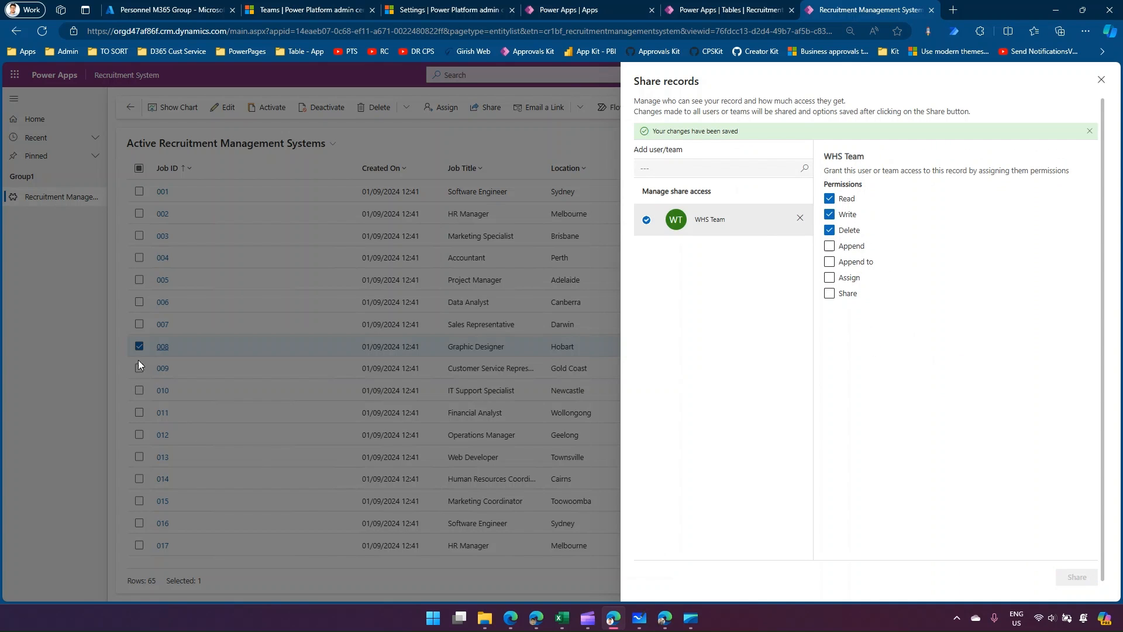
Check the test user's browser session for shared records 005 and 008, including the commands available on record 008.
{"action": "left_click", "coordinate": [663, 626]}
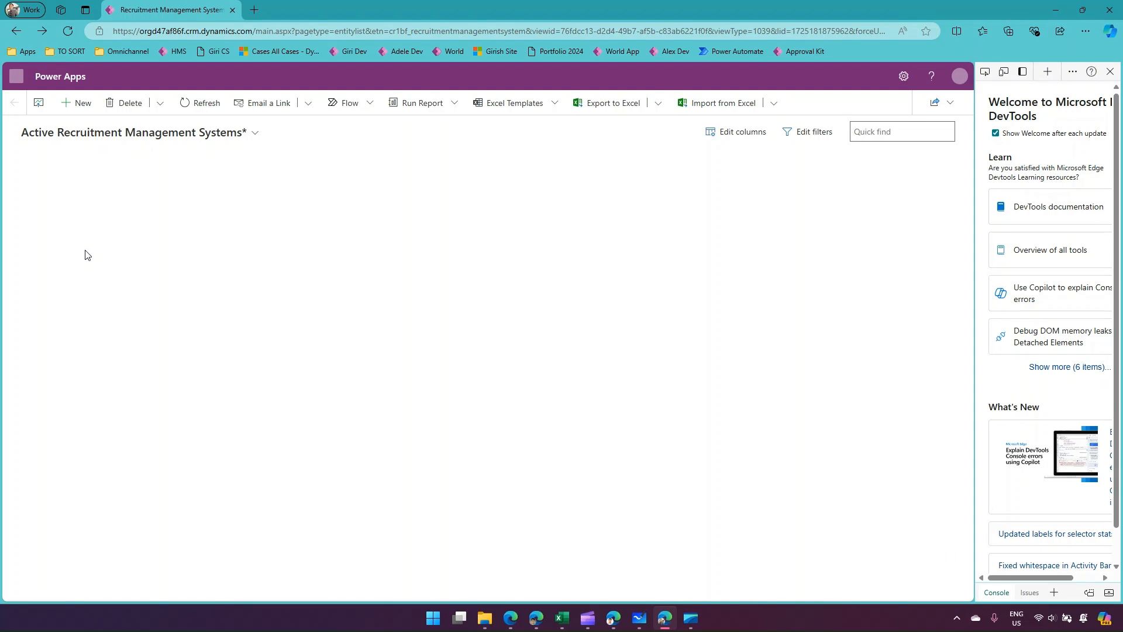
{"action": "left_click", "coordinate": [45, 261]}
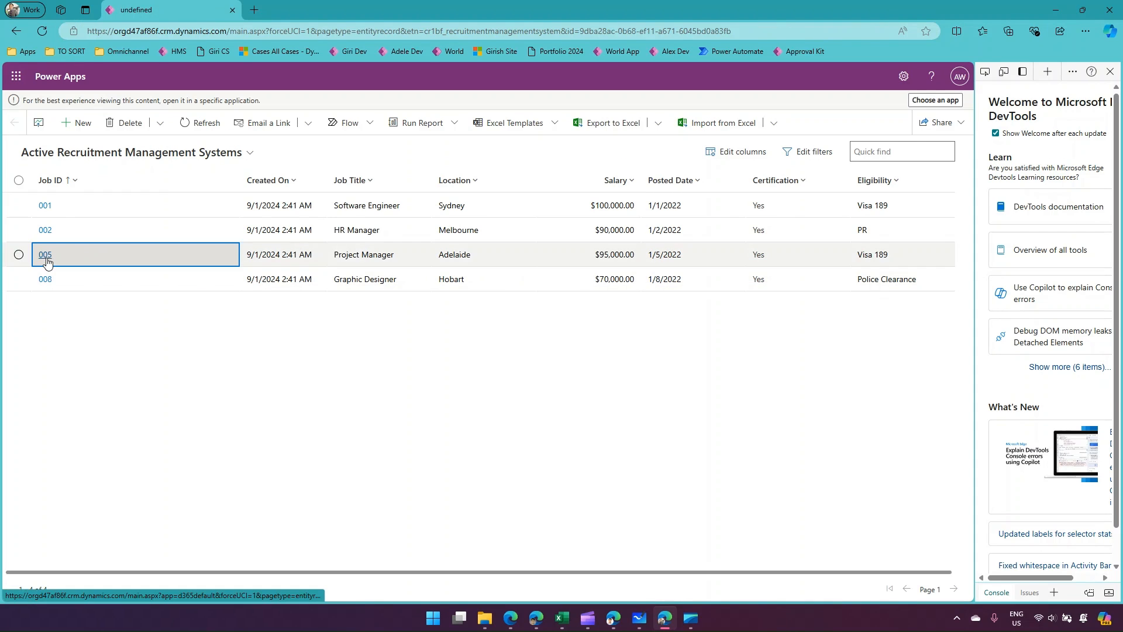
{"action": "left_click", "coordinate": [16, 32]}
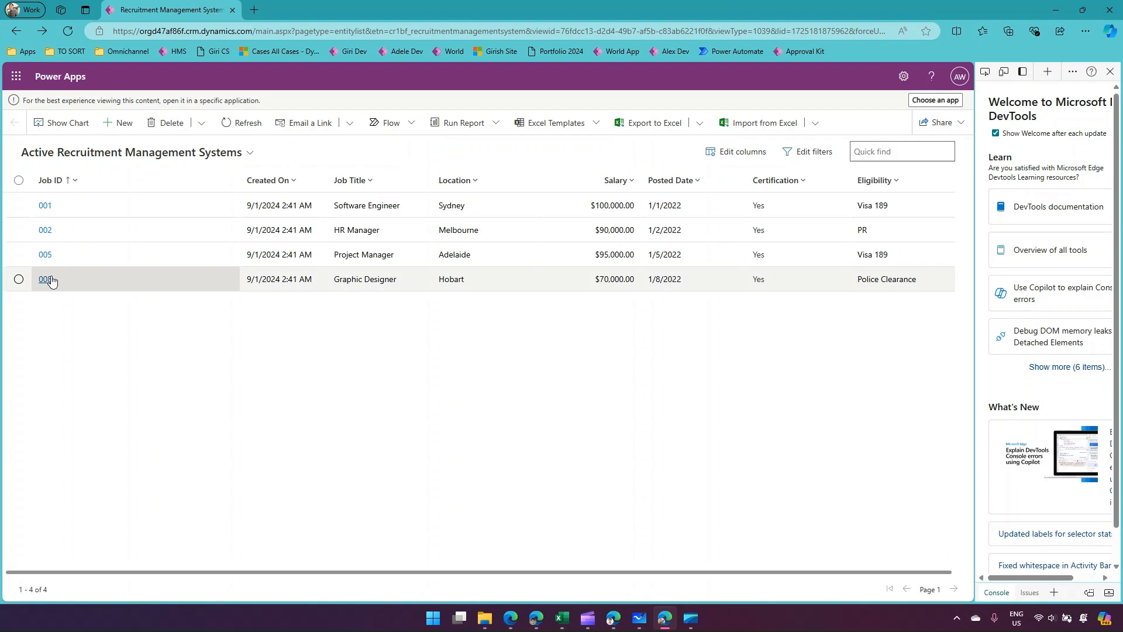
{"action": "left_click", "coordinate": [49, 280]}
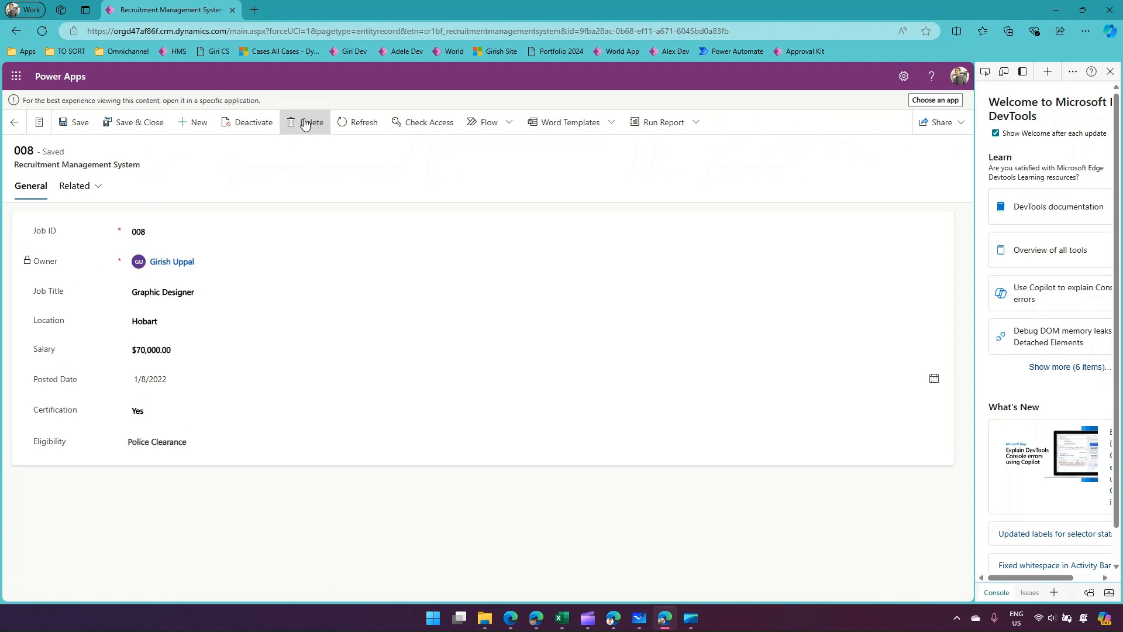
{"action": "left_click", "coordinate": [14, 122]}
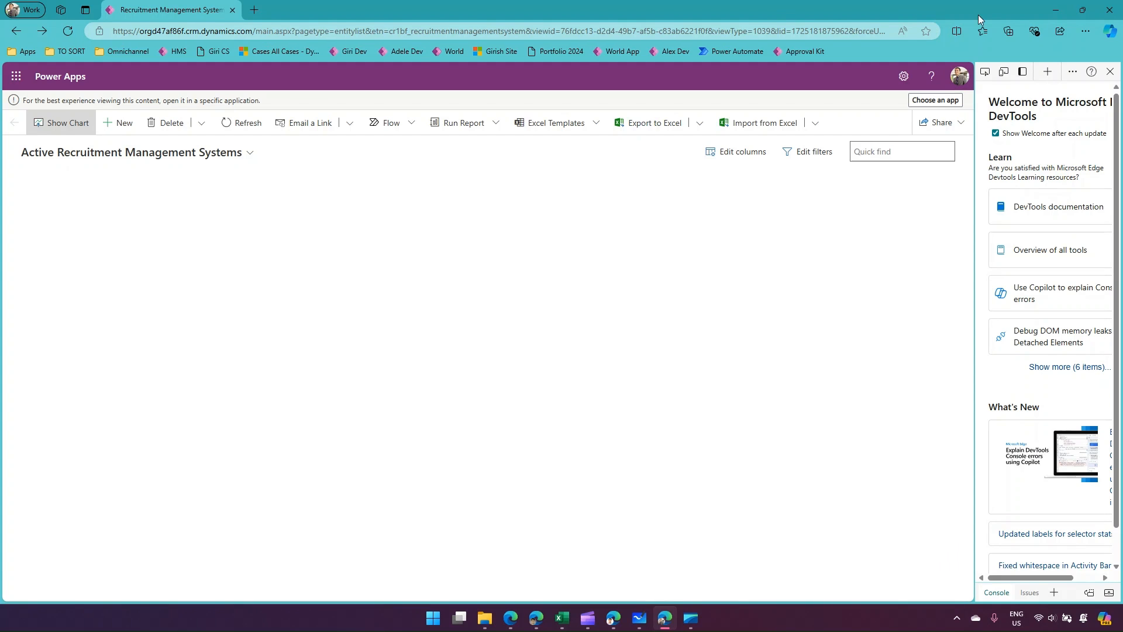
{"action": "left_click", "coordinate": [1056, 10]}
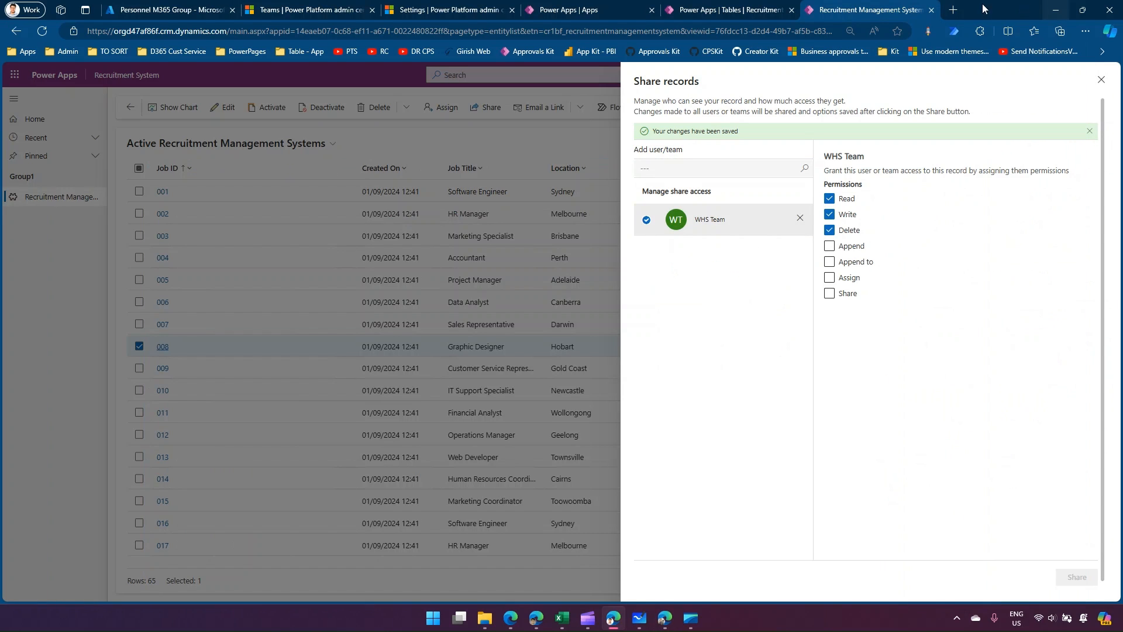
Review the Access Team Template section of the Demo1 whiteboard, and open the Girish Preview US environment's access team templates.
{"action": "left_click", "coordinate": [441, 10]}
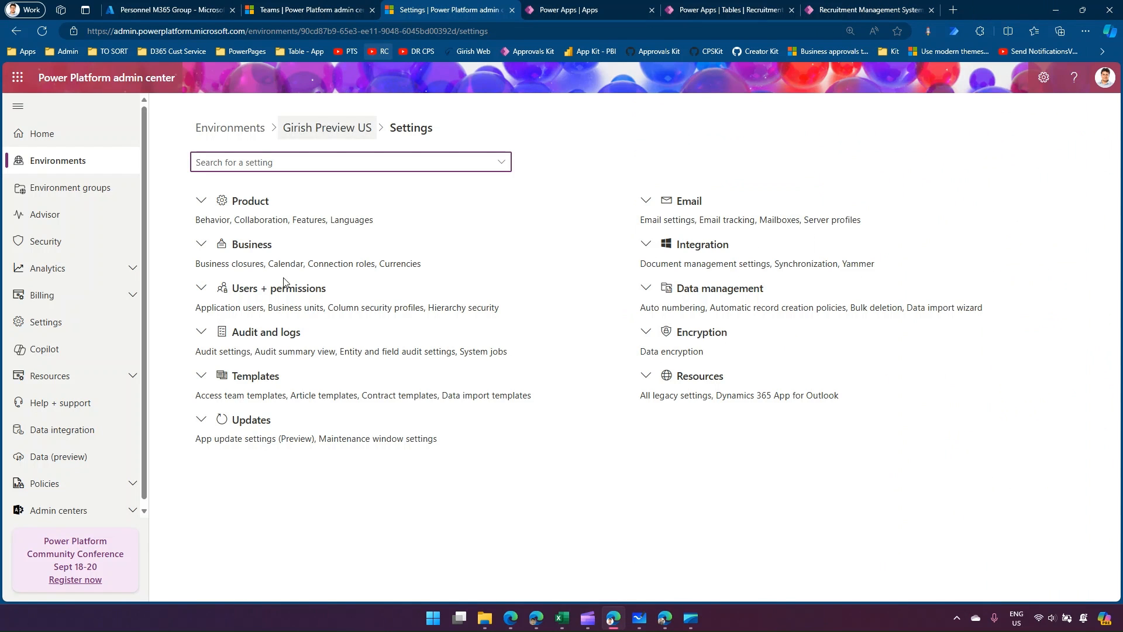
{"action": "left_click", "coordinate": [640, 618]}
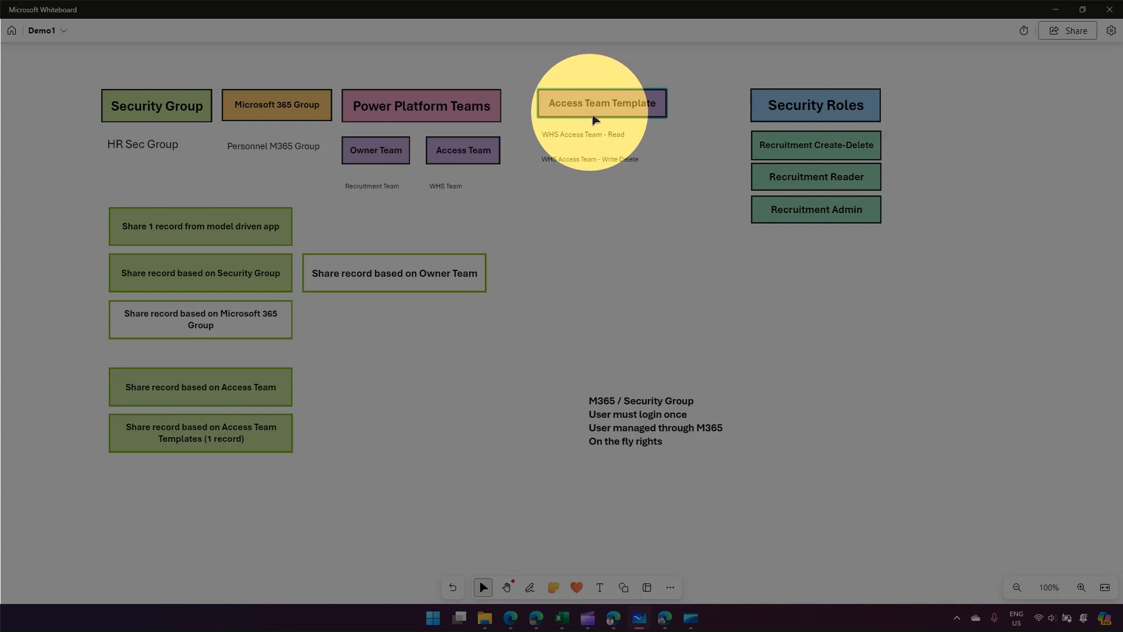
{"action": "left_click", "coordinate": [573, 137]}
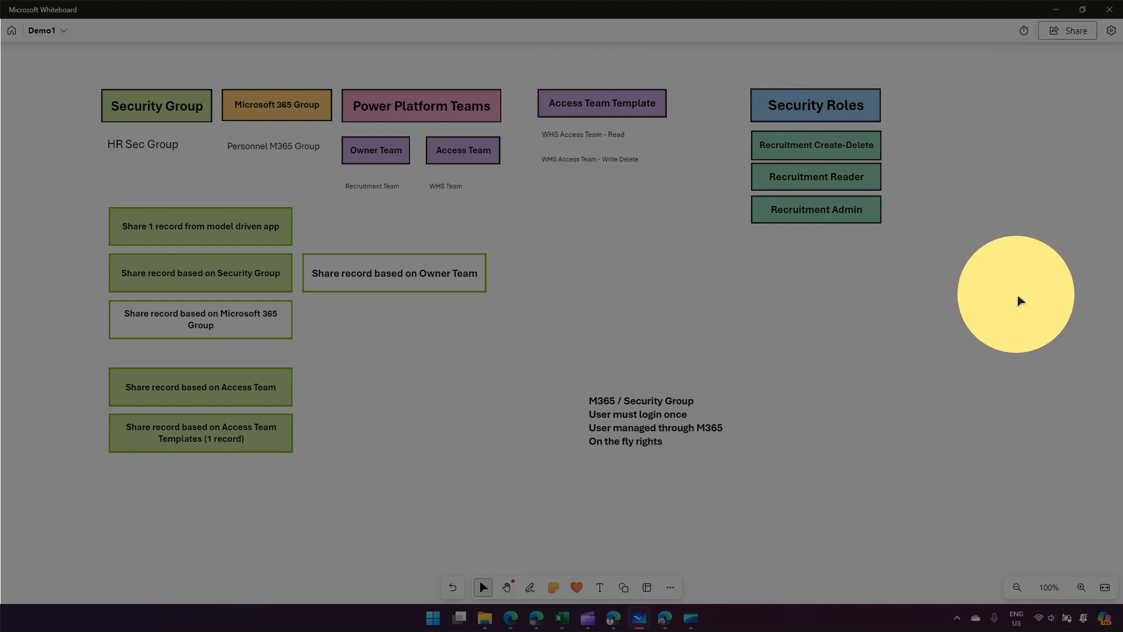
{"action": "left_click", "coordinate": [1016, 296]}
{"action": "left_click", "coordinate": [1055, 9]}
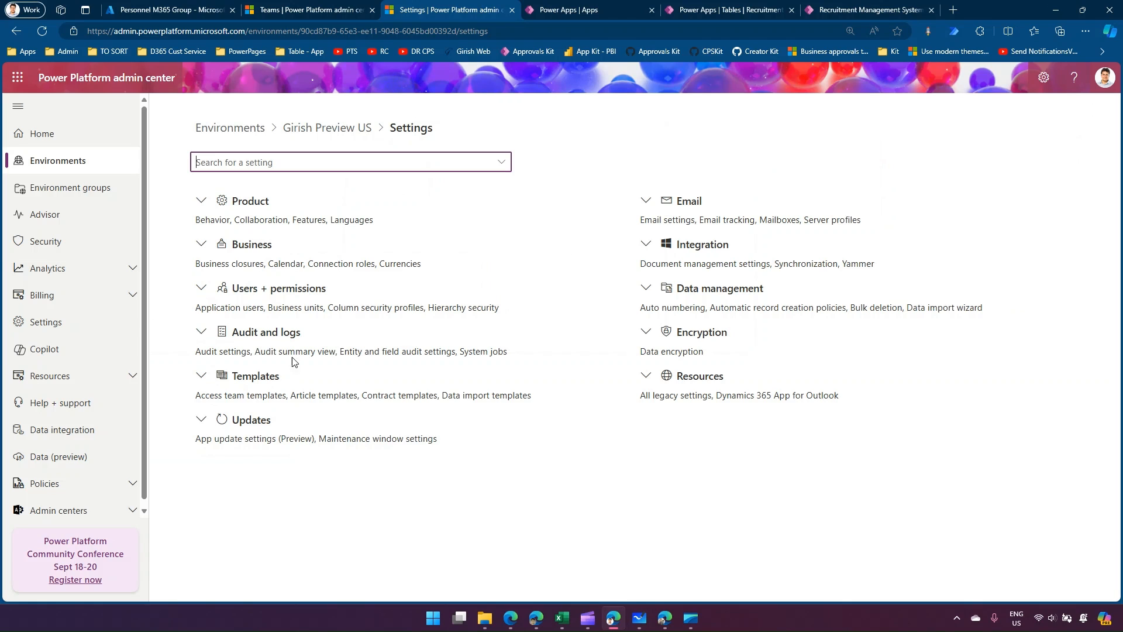
{"action": "left_click", "coordinate": [255, 375]}
{"action": "left_click", "coordinate": [225, 399]}
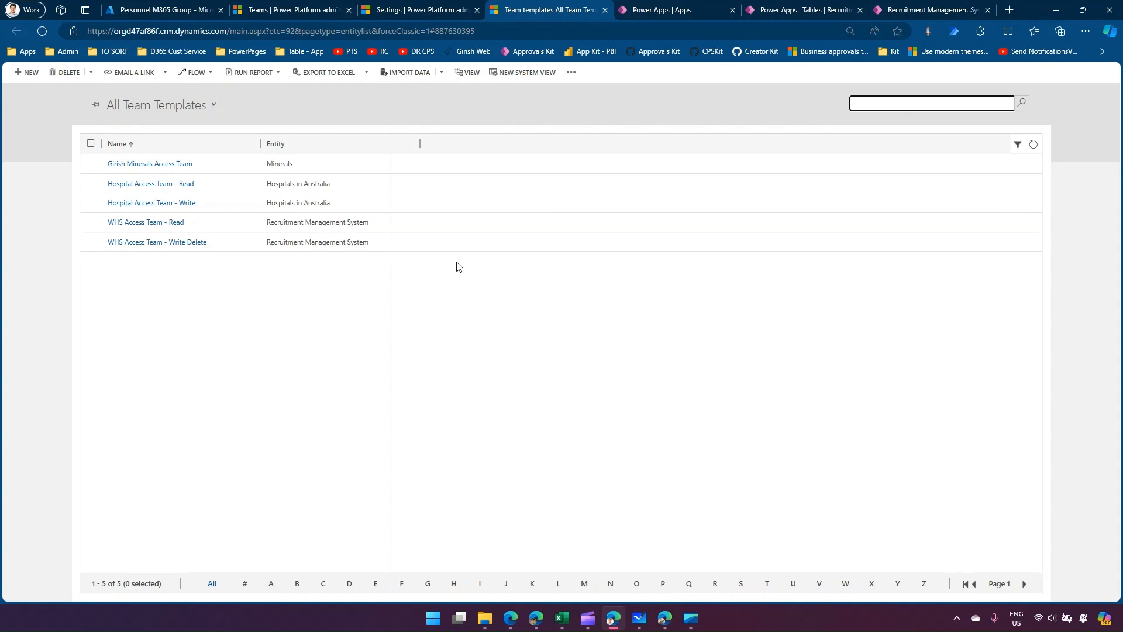
Inspect the Have an access team option in the Recruitment Management System table's advanced properties, and close them without saving.
{"action": "left_click", "coordinate": [768, 10]}
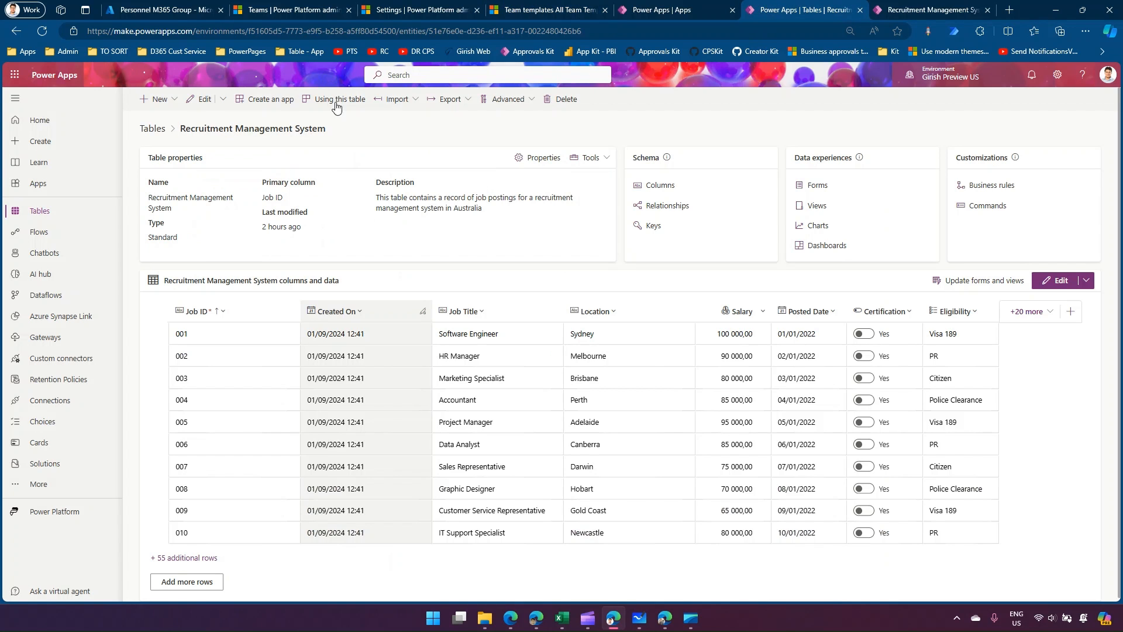
{"action": "left_click", "coordinate": [543, 158]}
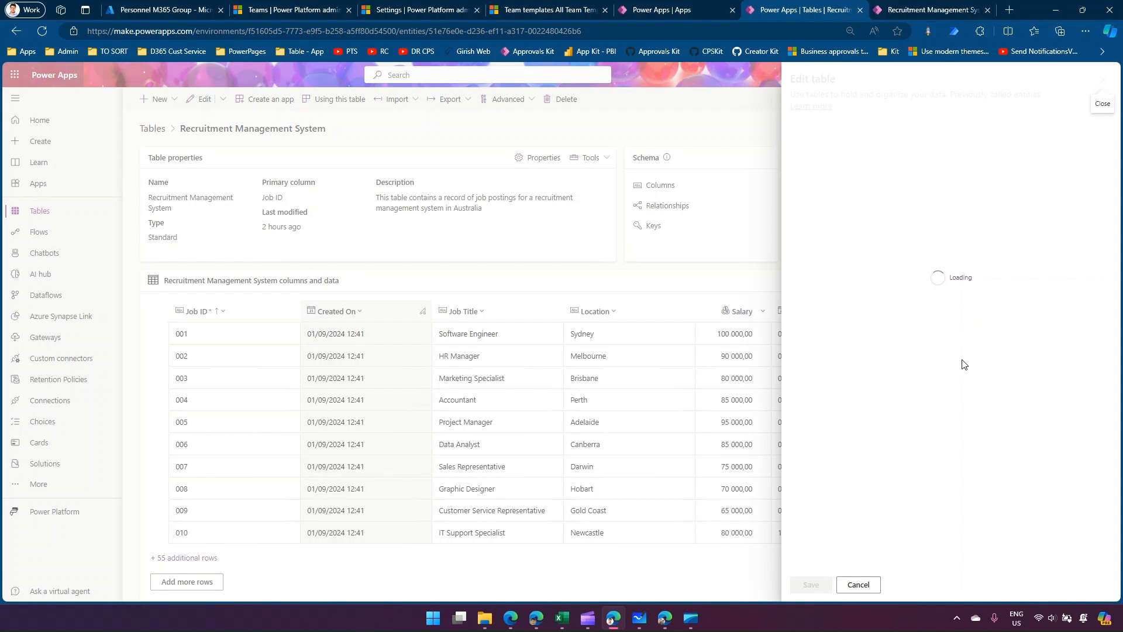
{"action": "left_click", "coordinate": [837, 310]}
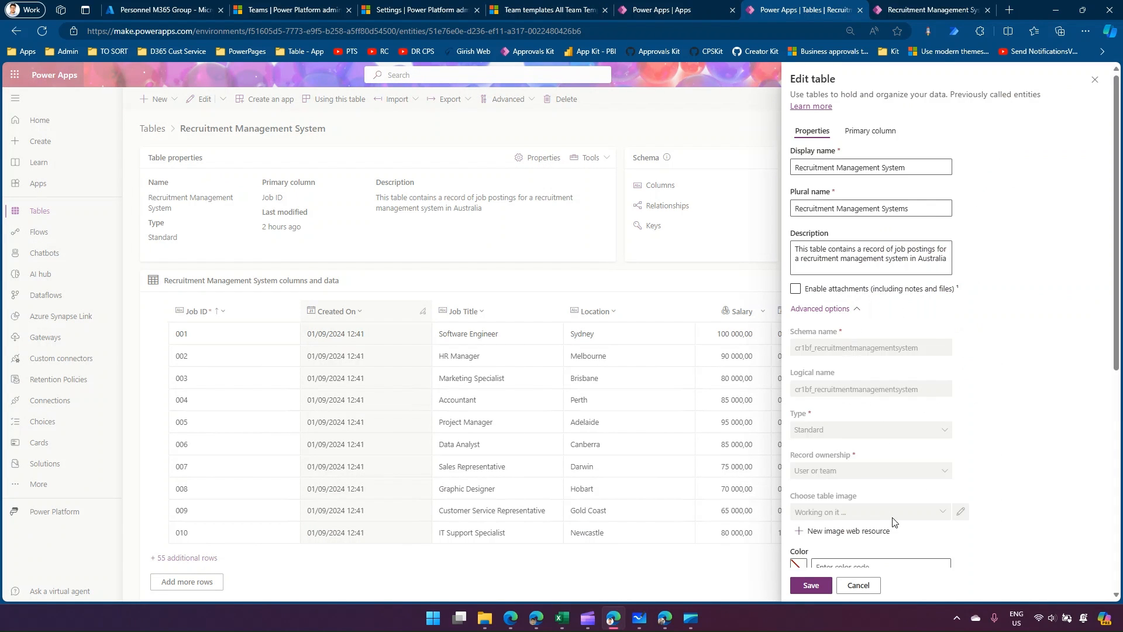
{"action": "scroll", "coordinate": [892, 517], "scroll_direction": "down", "scroll_amount": 6}
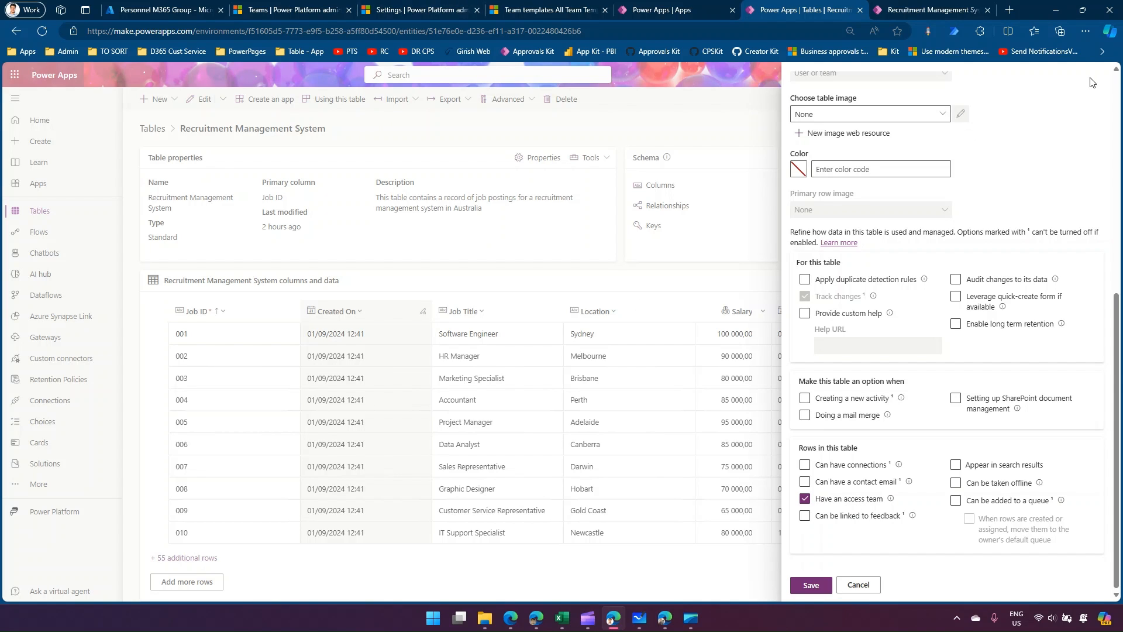
{"action": "left_click", "coordinate": [858, 584]}
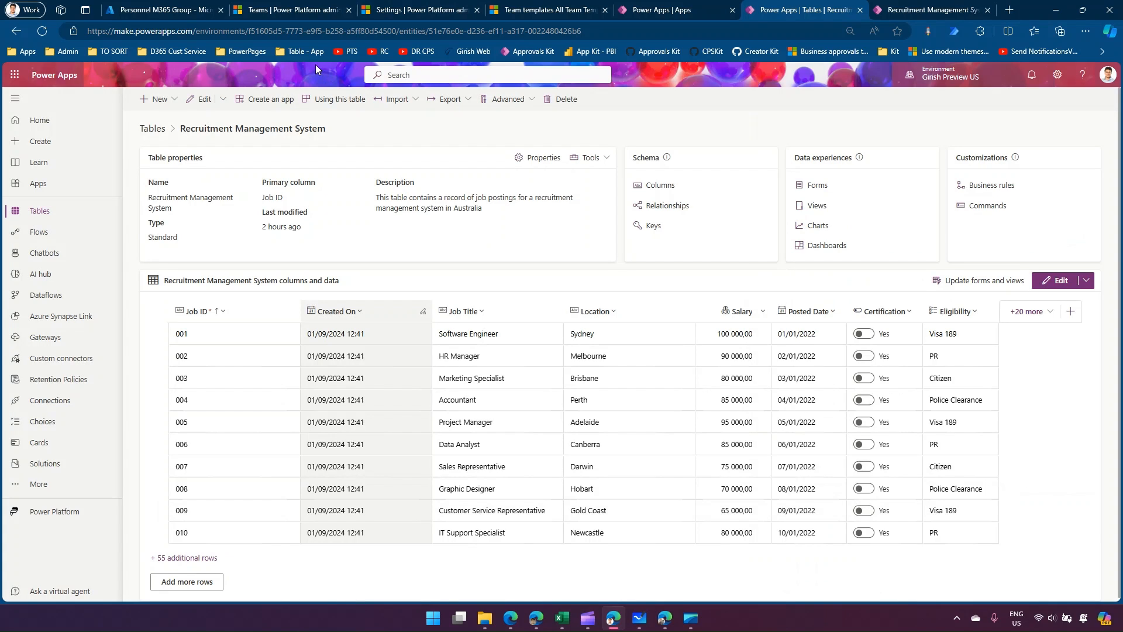
Return to the team templates list and examine the access rights of WHS Access Team - Read and WHS Access Team - Write Delete.
{"action": "left_click", "coordinate": [278, 11]}
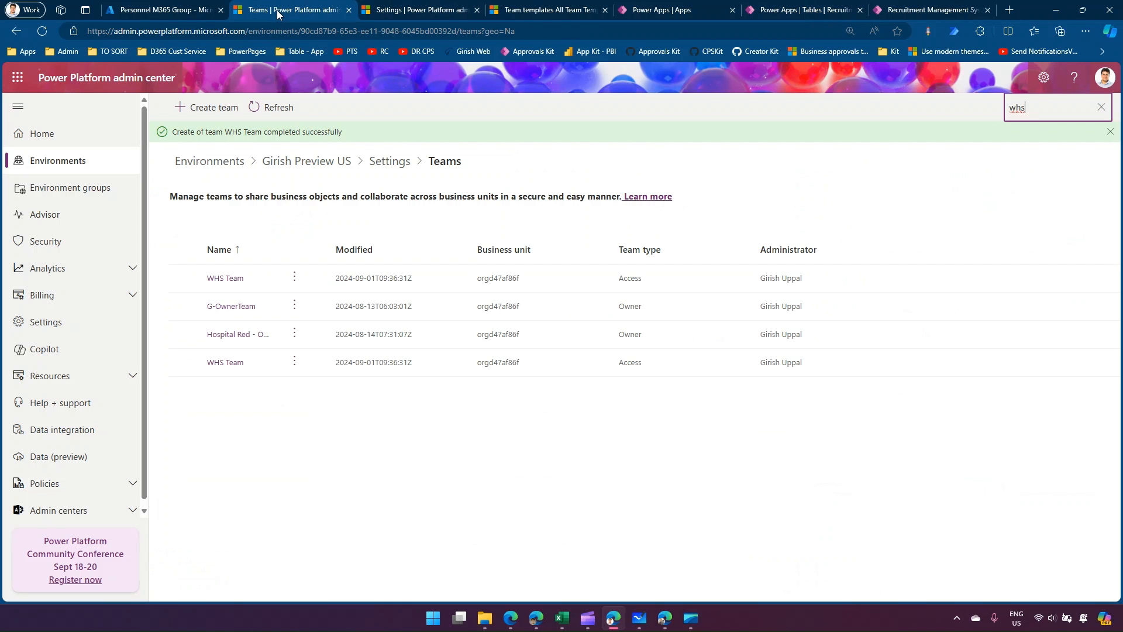
{"action": "left_click", "coordinate": [407, 7]}
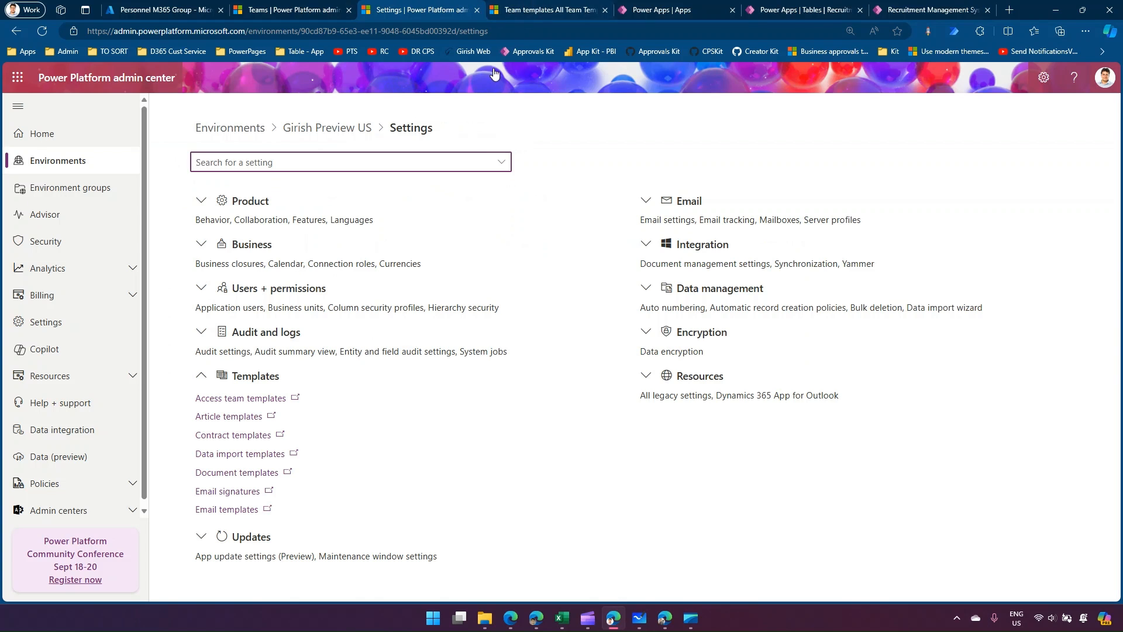
{"action": "left_click", "coordinate": [531, 12]}
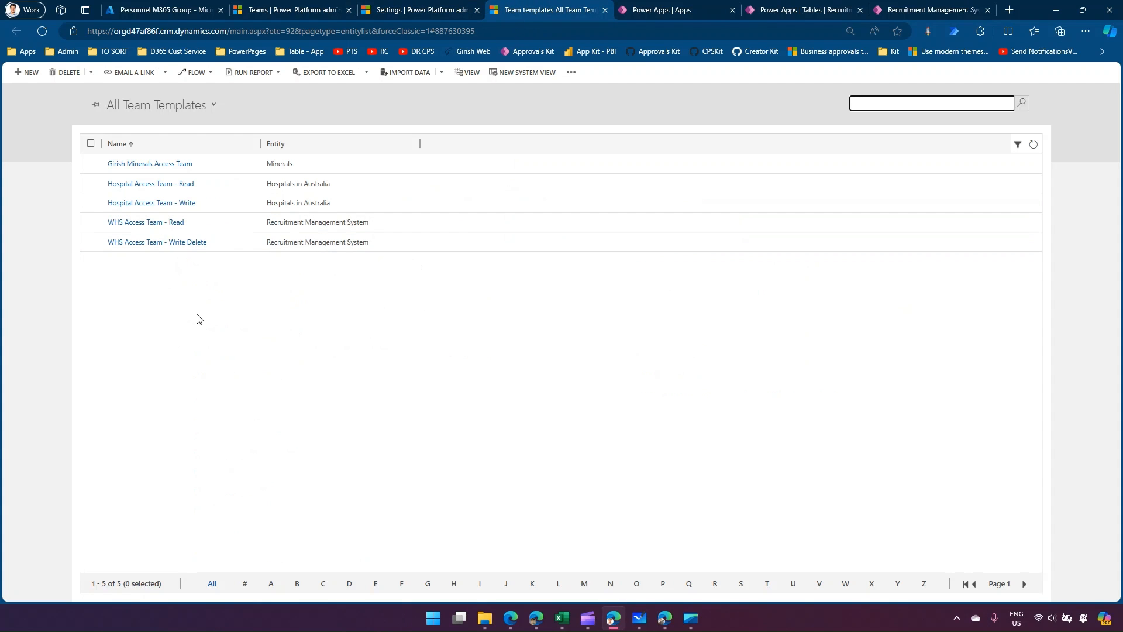
{"action": "key", "text": "ctrl+plus"}
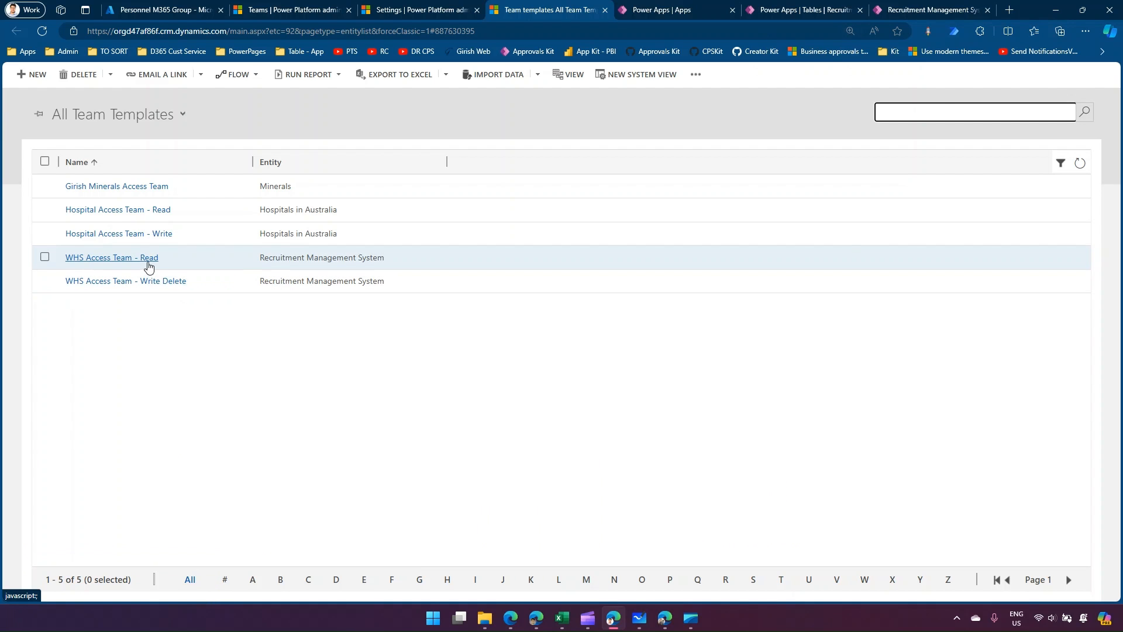
{"action": "left_click", "coordinate": [146, 258]}
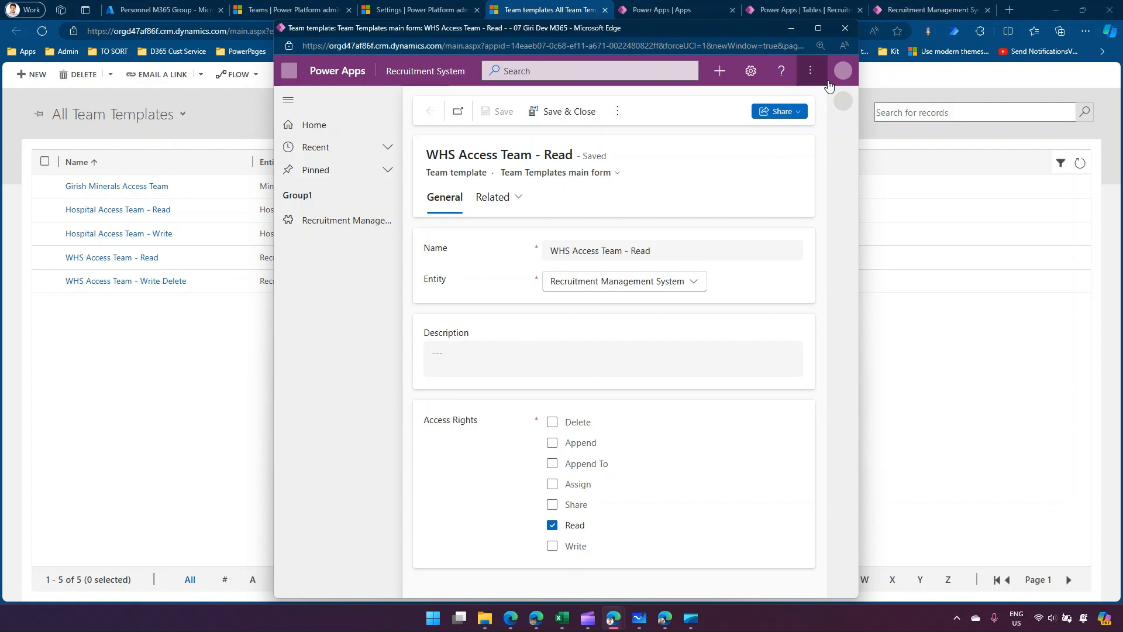
{"action": "left_click", "coordinate": [845, 28]}
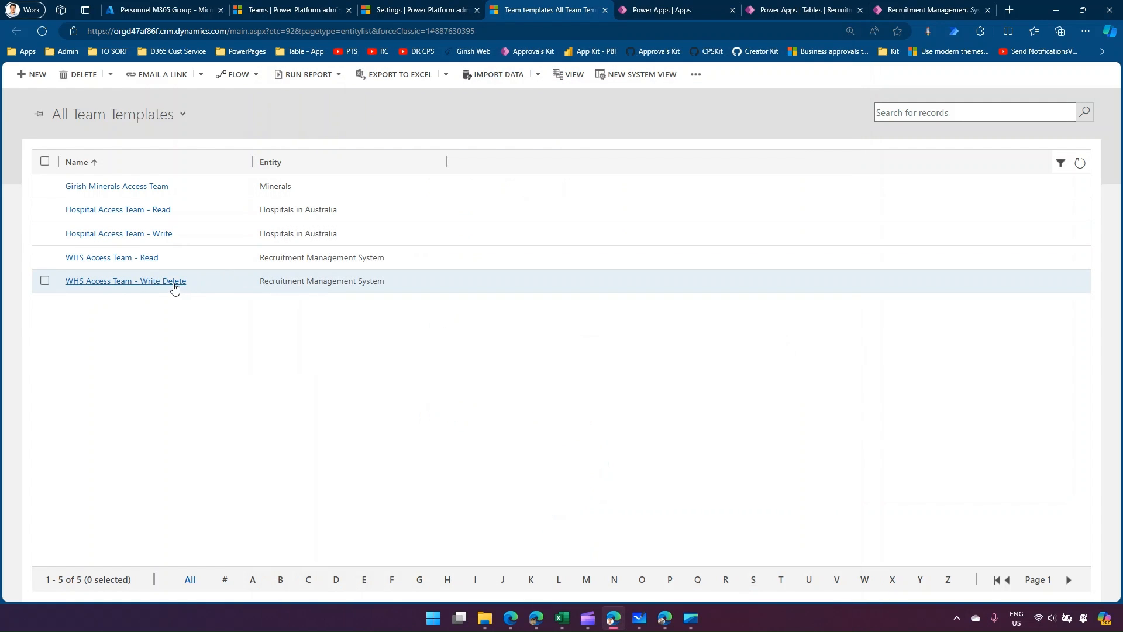
{"action": "left_click", "coordinate": [173, 286]}
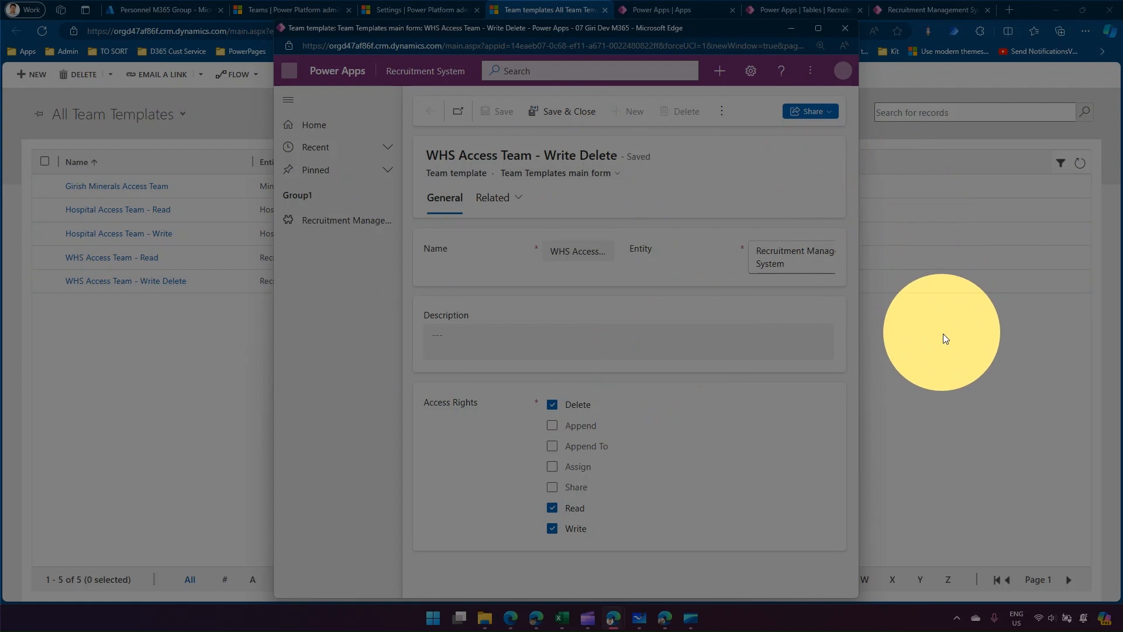
{"action": "left_click", "coordinate": [942, 336]}
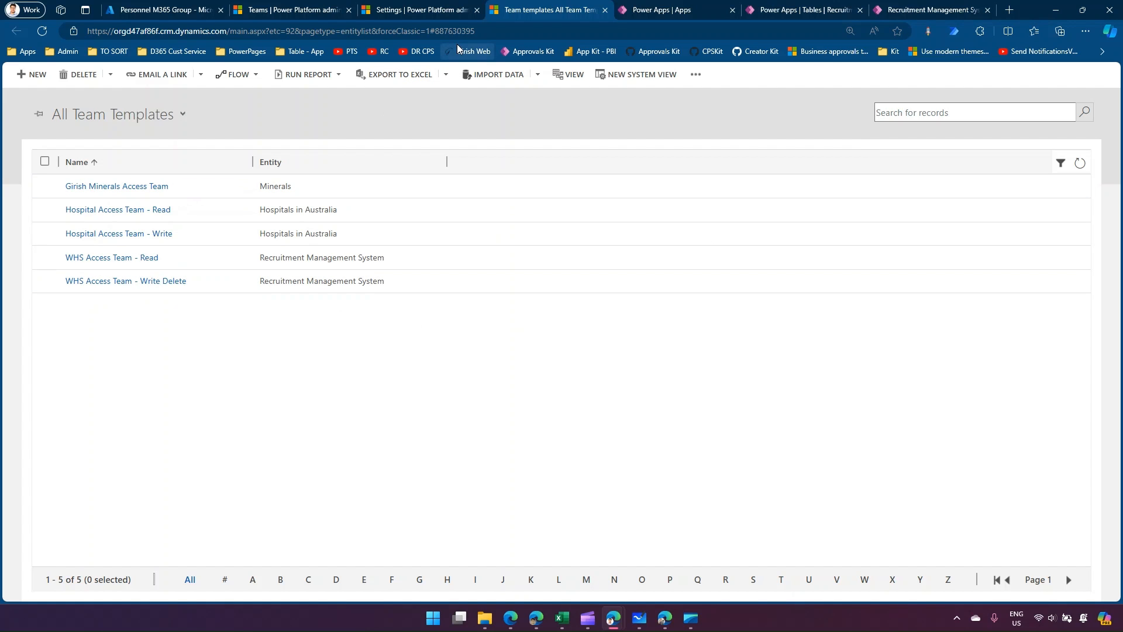
Close the Share records pane in the Recruitment System app and open record 001 to examine its form layout.
{"action": "left_click", "coordinate": [667, 10]}
{"action": "left_click", "coordinate": [772, 9]}
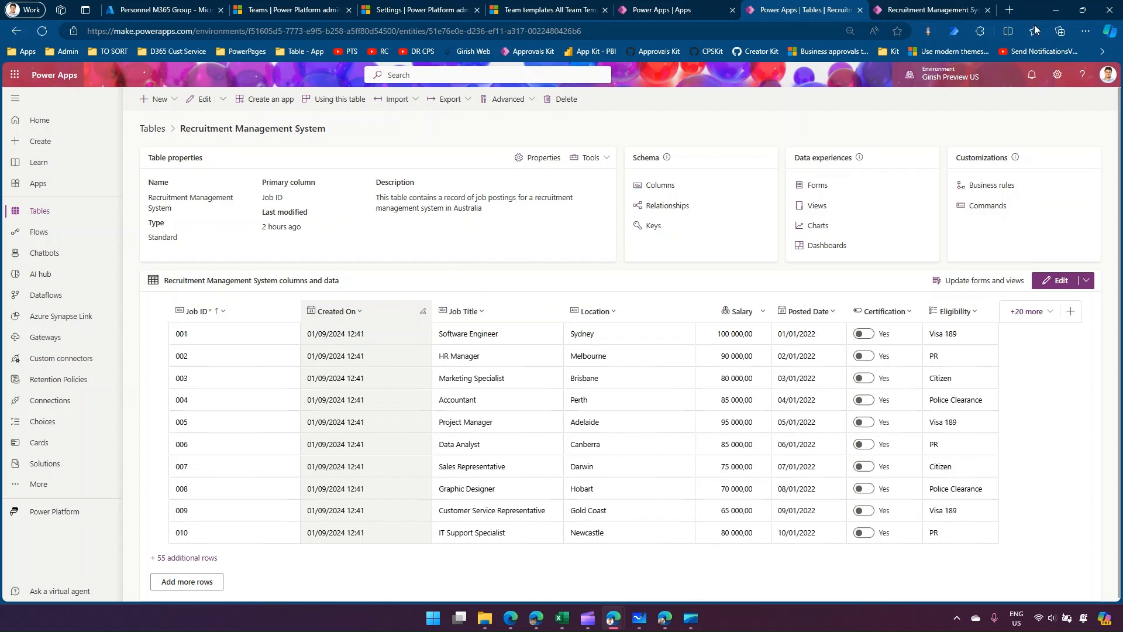
{"action": "left_click", "coordinate": [934, 13]}
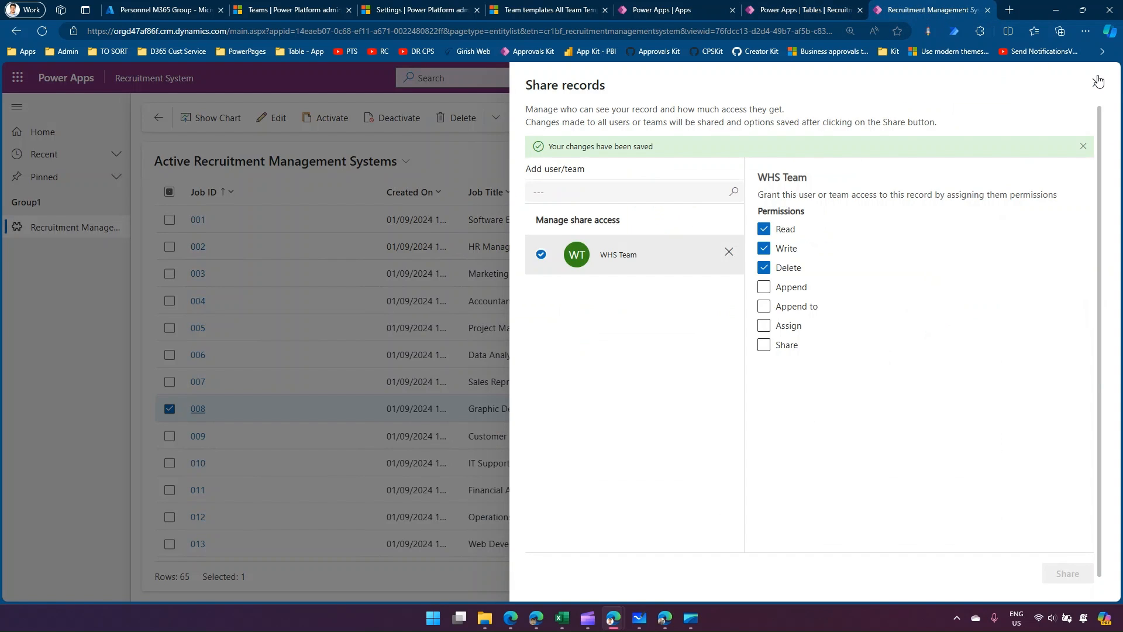
{"action": "left_click", "coordinate": [1096, 81]}
{"action": "left_click", "coordinate": [780, 13]}
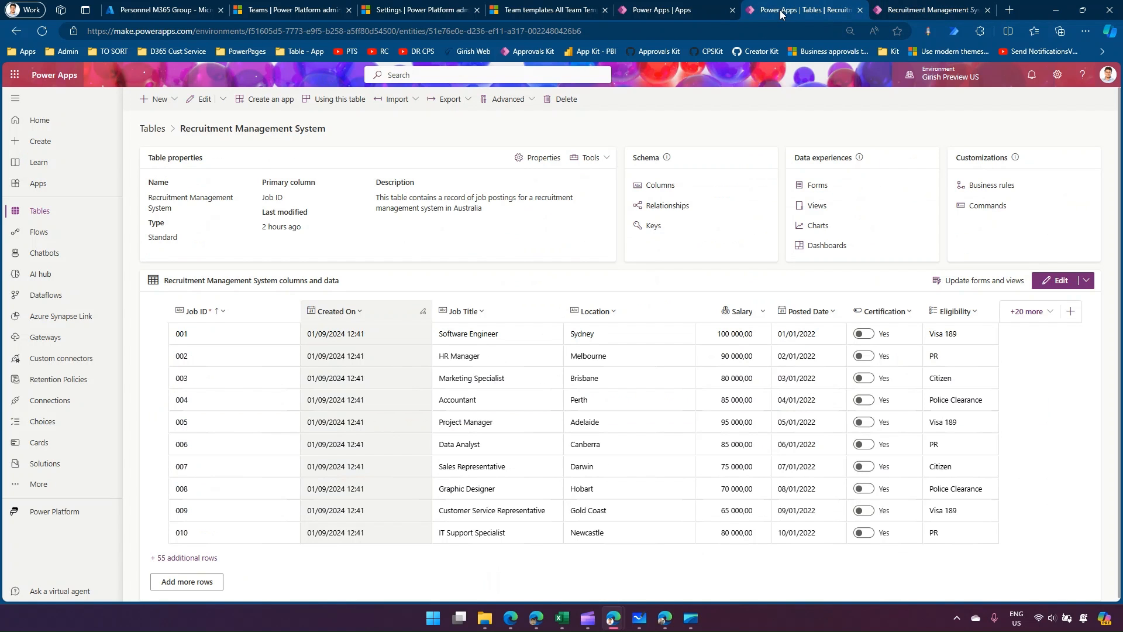
{"action": "left_click", "coordinate": [905, 13]}
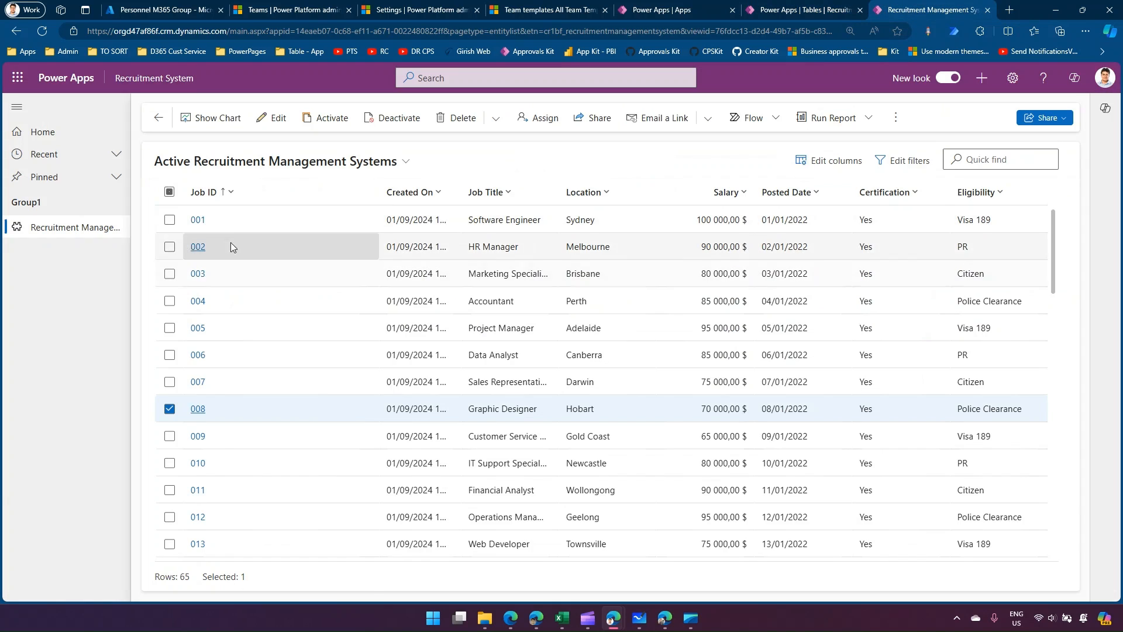
{"action": "left_click", "coordinate": [193, 218]}
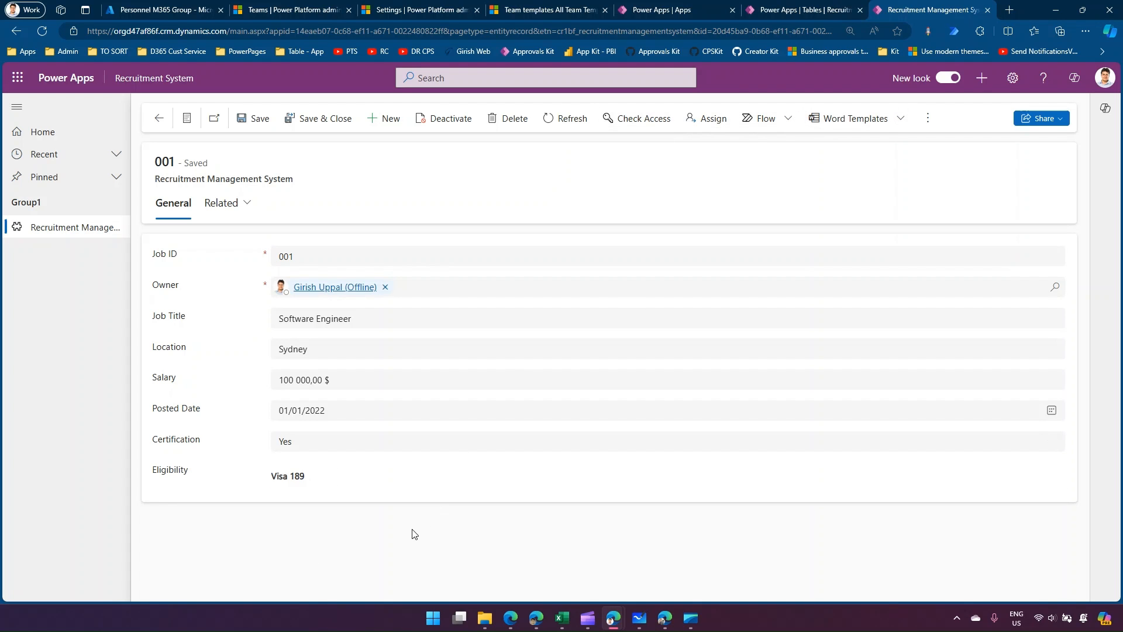
Open the Information main form of the Recruitment Management System table for editing.
{"action": "left_click", "coordinate": [693, 9]}
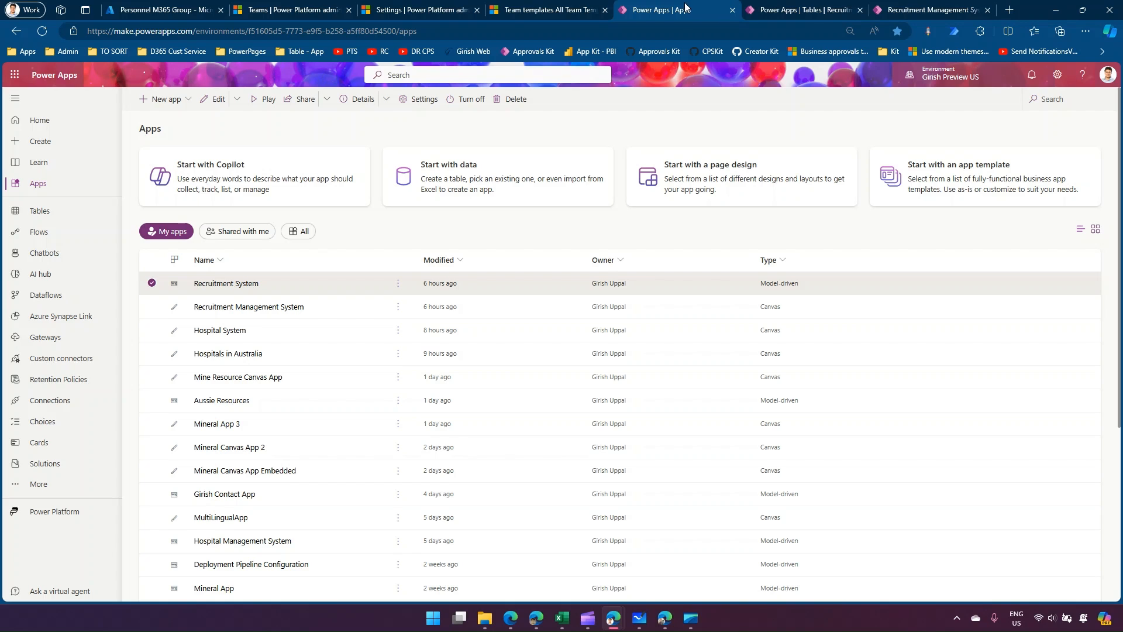
{"action": "left_click", "coordinate": [778, 8]}
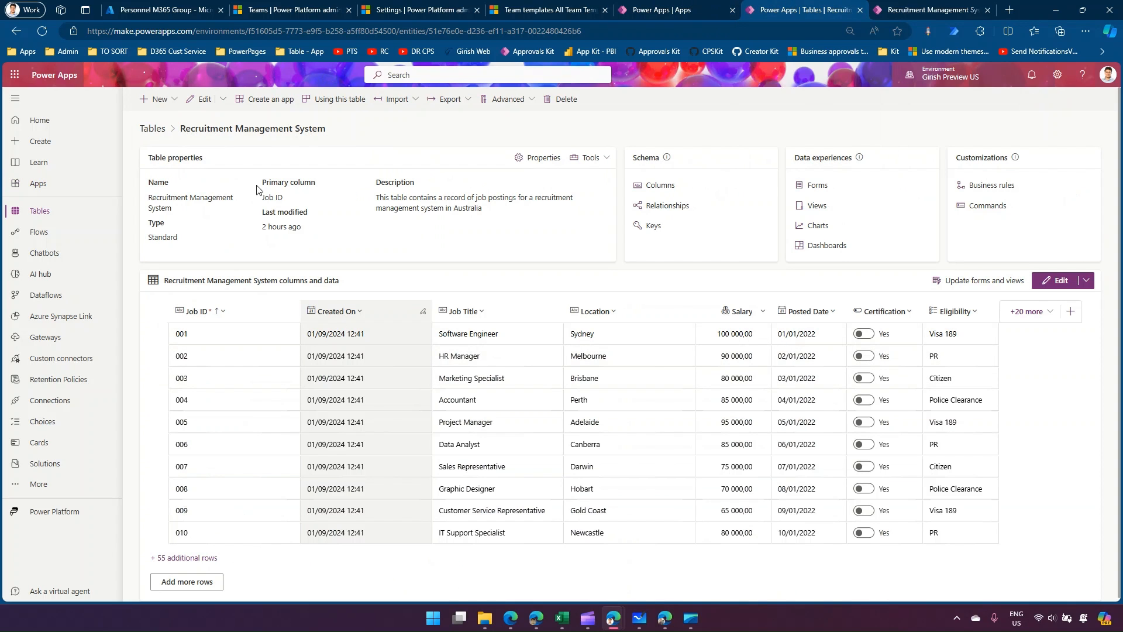
{"action": "left_click", "coordinate": [817, 185]}
{"action": "left_click", "coordinate": [199, 183]}
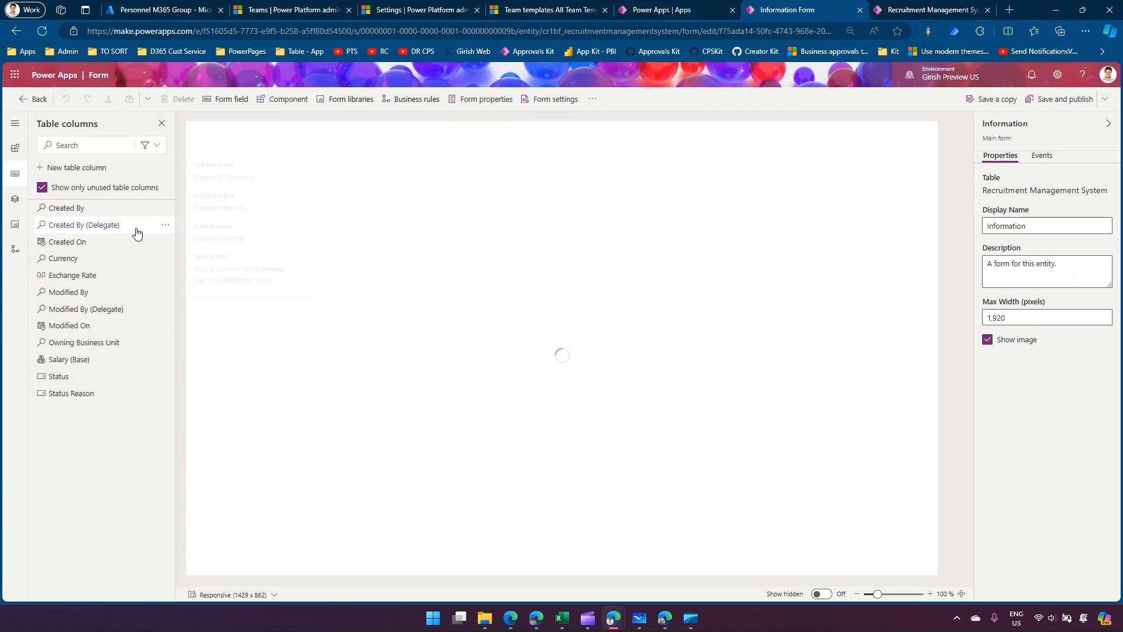
{"action": "mouse_move", "coordinate": [136, 232]}
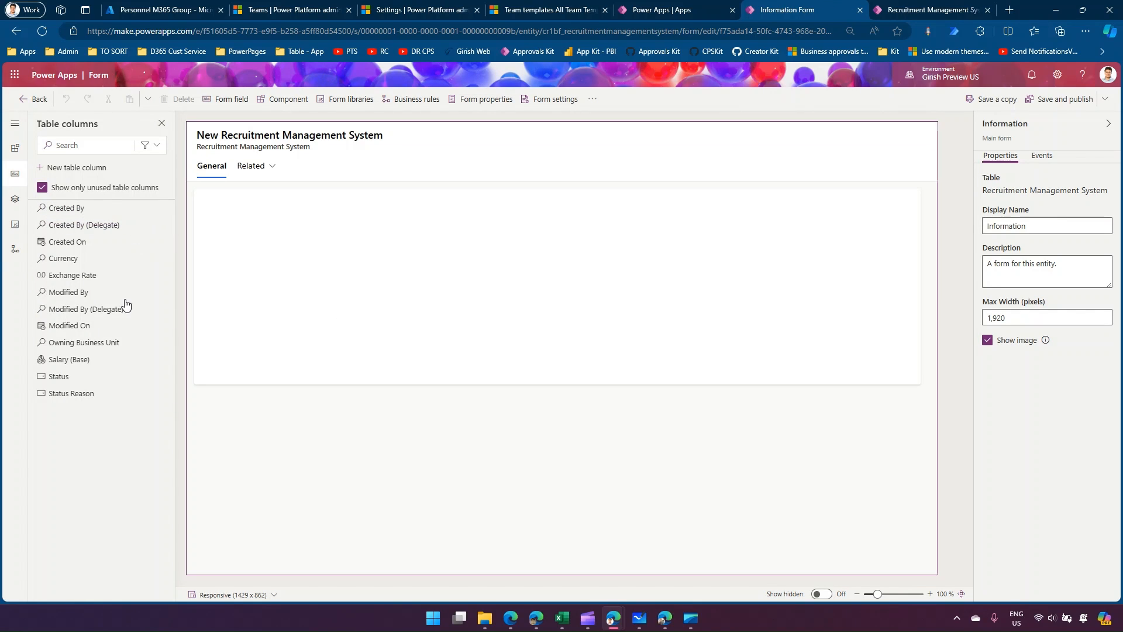
Add a Users subgrid to the form with the Associated Record Team Members view and the WHS Access Team - Read template.
{"action": "left_click", "coordinate": [16, 148]}
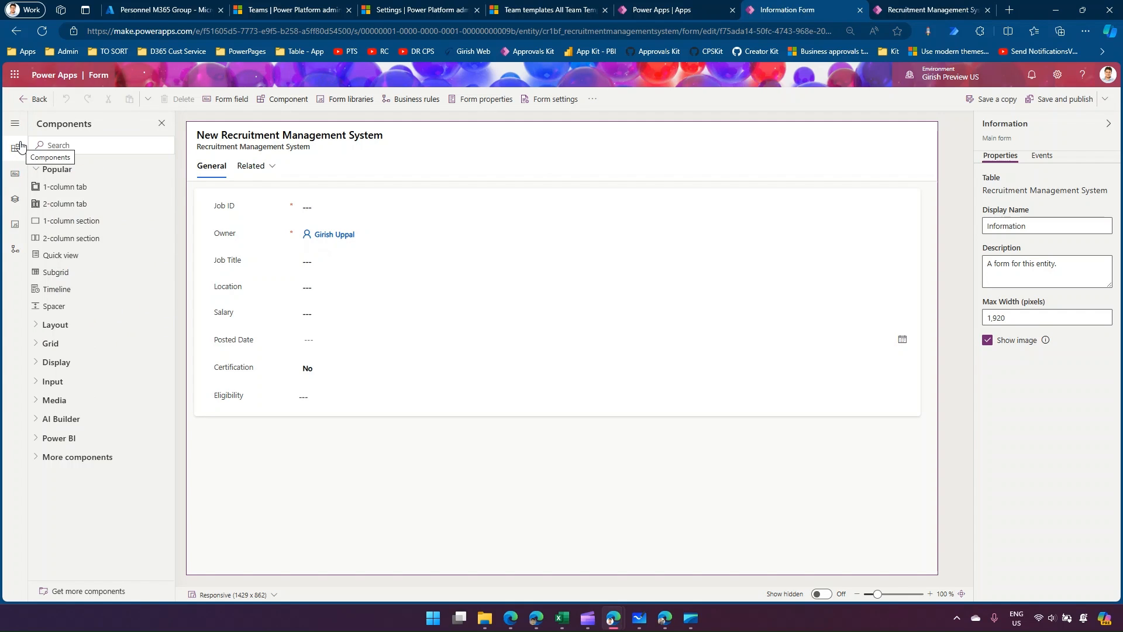
{"action": "left_click", "coordinate": [85, 143]}
{"action": "type", "text": "sub"}
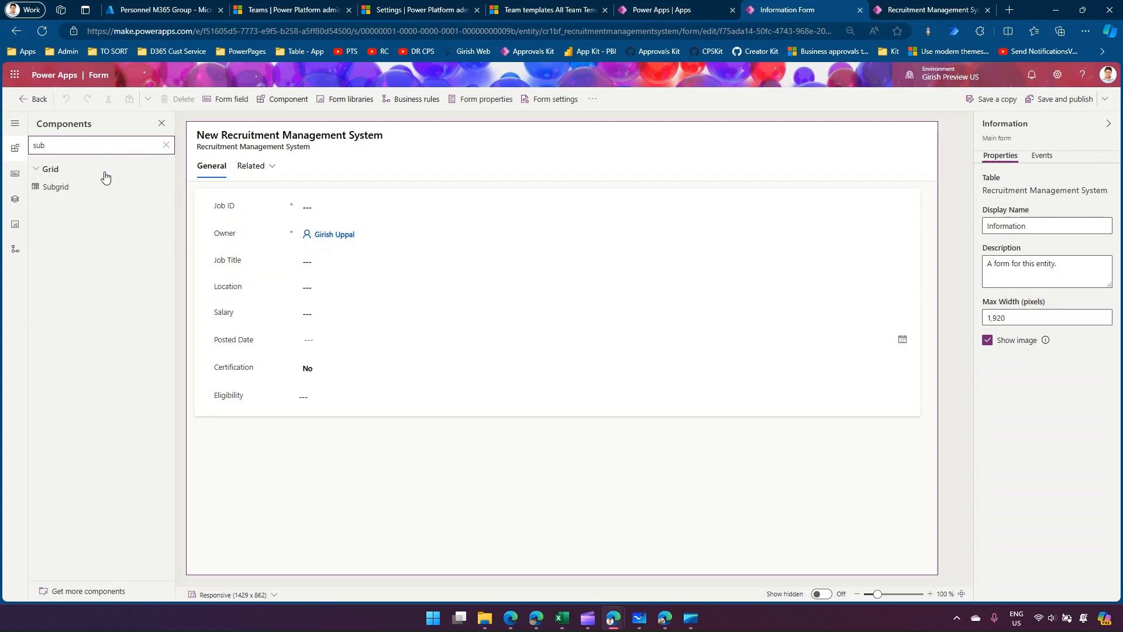
{"action": "left_click", "coordinate": [80, 187]}
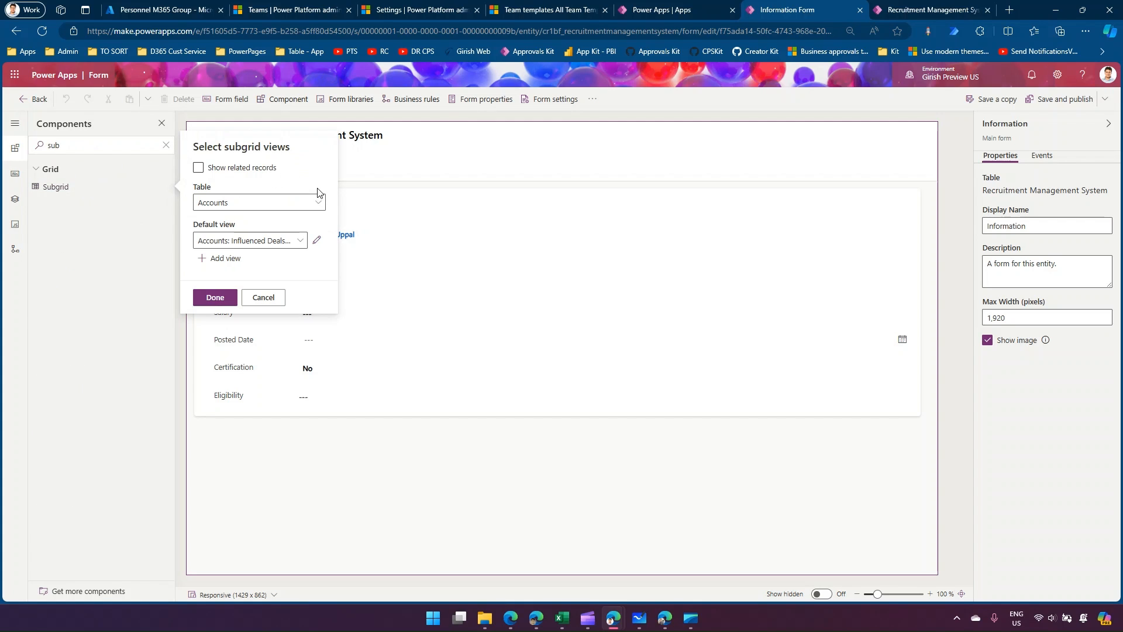
{"action": "left_click", "coordinate": [318, 203]}
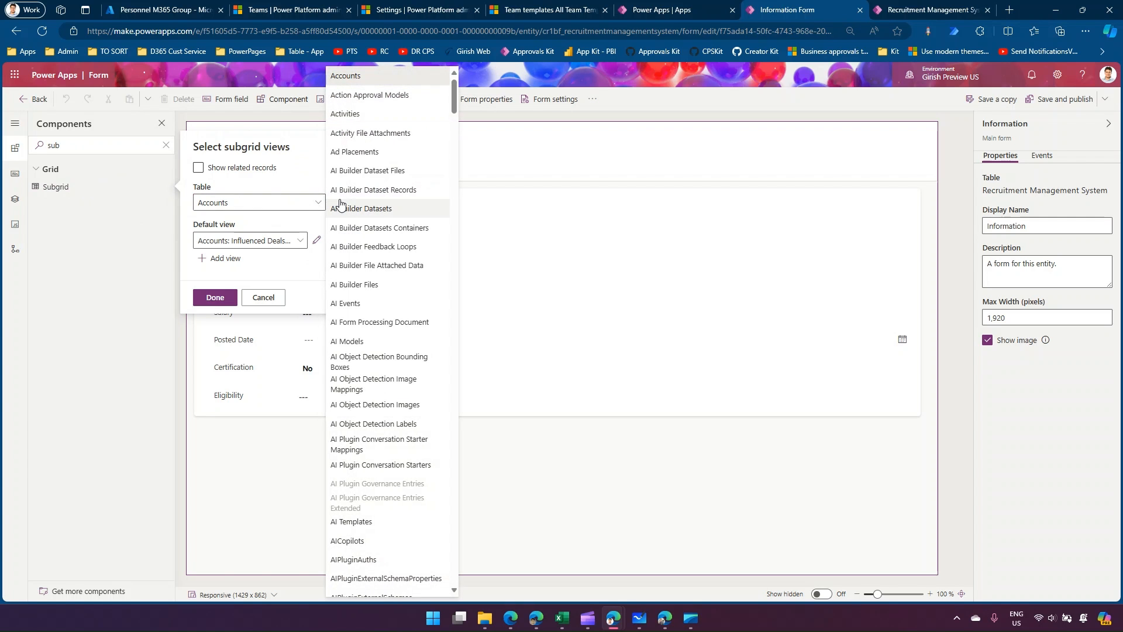
{"action": "left_click_drag", "start_coordinate": [454, 96], "coordinate": [453, 559]}
{"action": "left_click", "coordinate": [342, 432]}
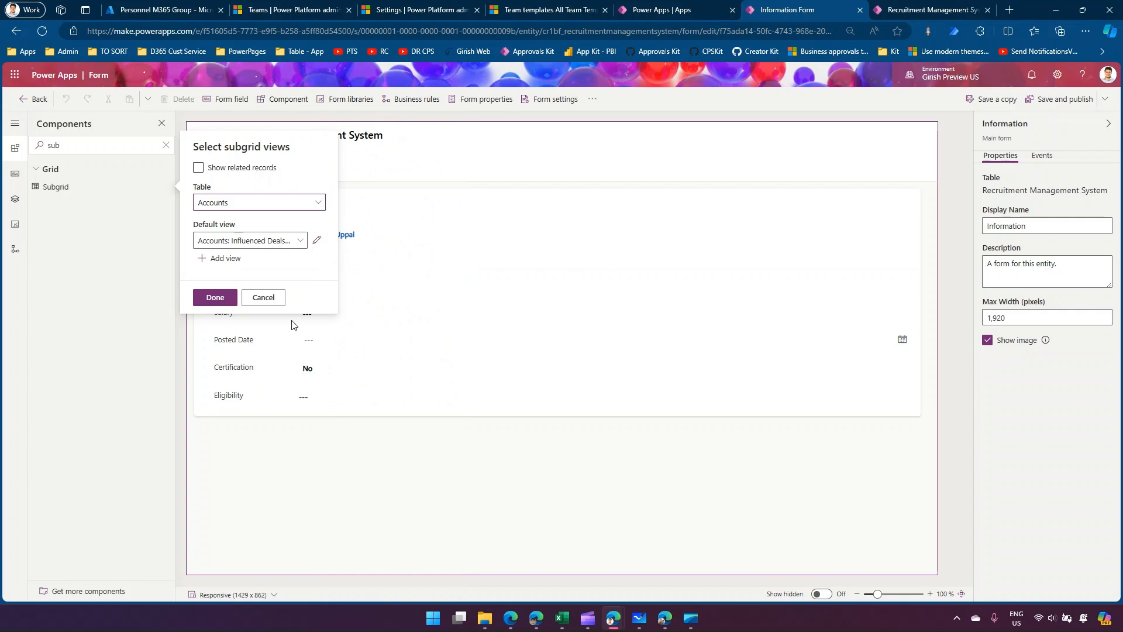
{"action": "left_click", "coordinate": [298, 242]}
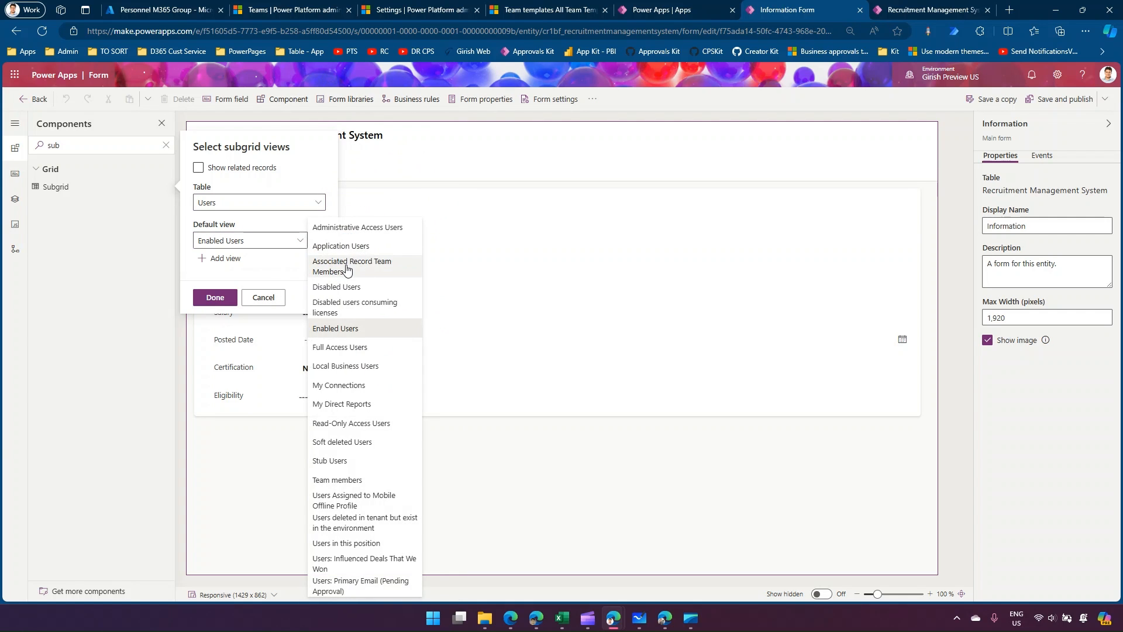
{"action": "key", "text": "Escape"}
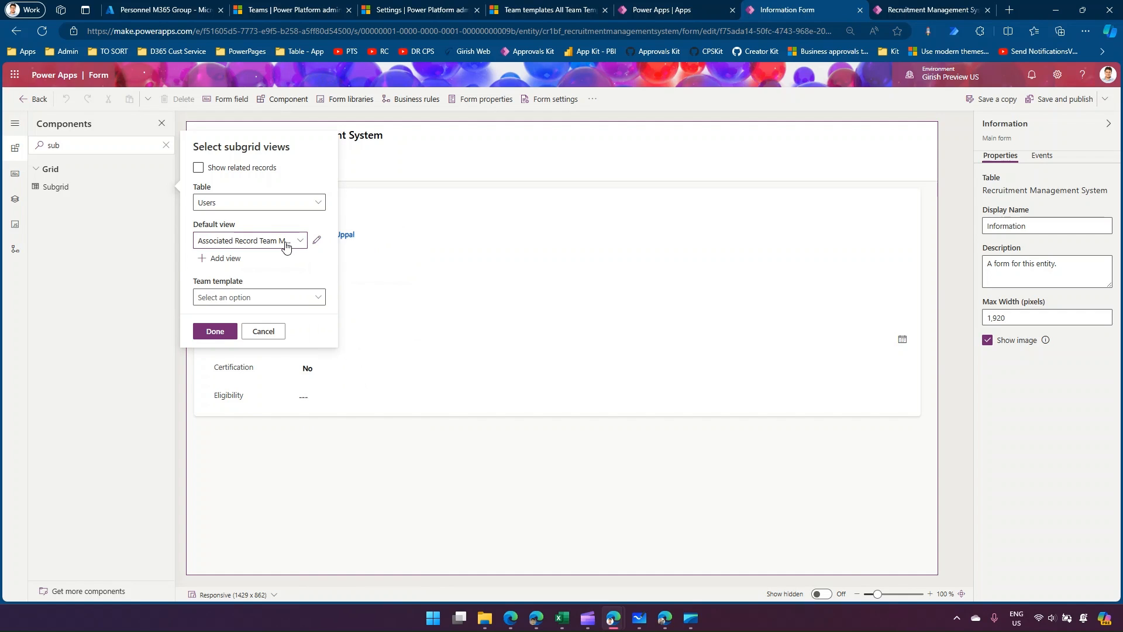
{"action": "left_click", "coordinate": [260, 299]}
{"action": "left_click", "coordinate": [242, 316]}
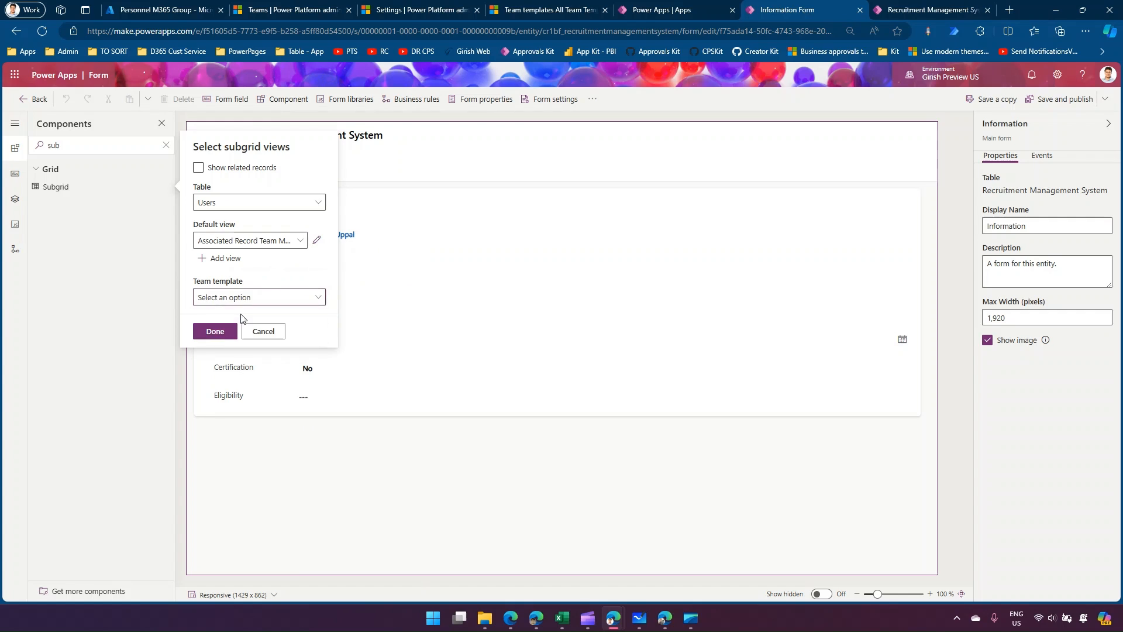
{"action": "left_click", "coordinate": [213, 328]}
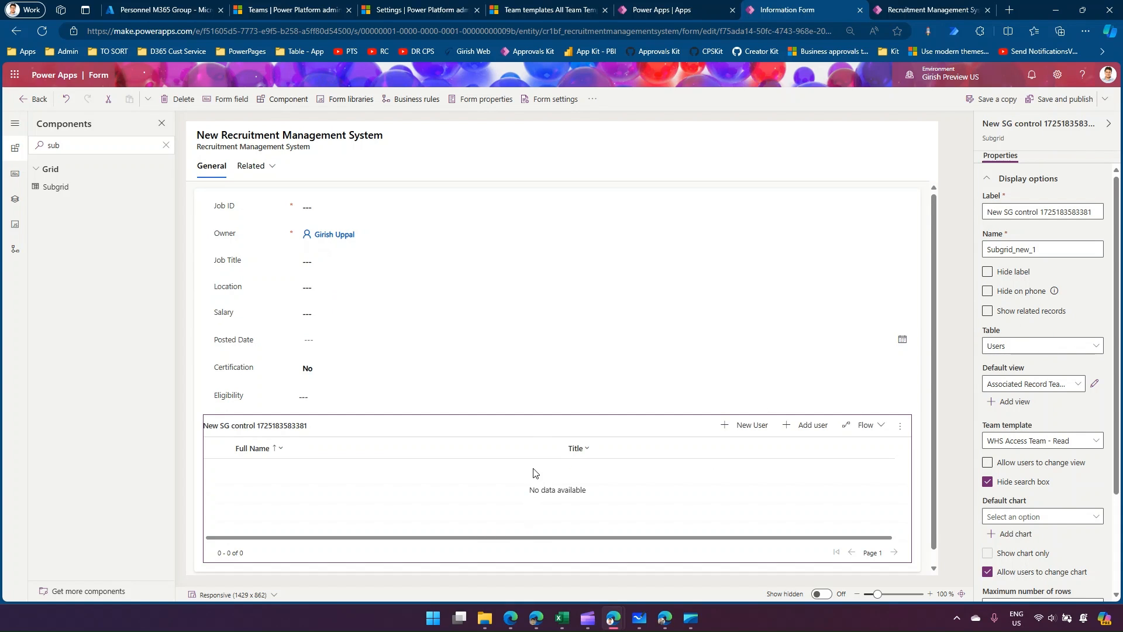
Set the label of the new subgrid to Read Perm.
{"action": "triple_click", "coordinate": [1044, 212]}
{"action": "type", "text": "Read Perm"}
{"action": "left_click", "coordinate": [948, 399]}
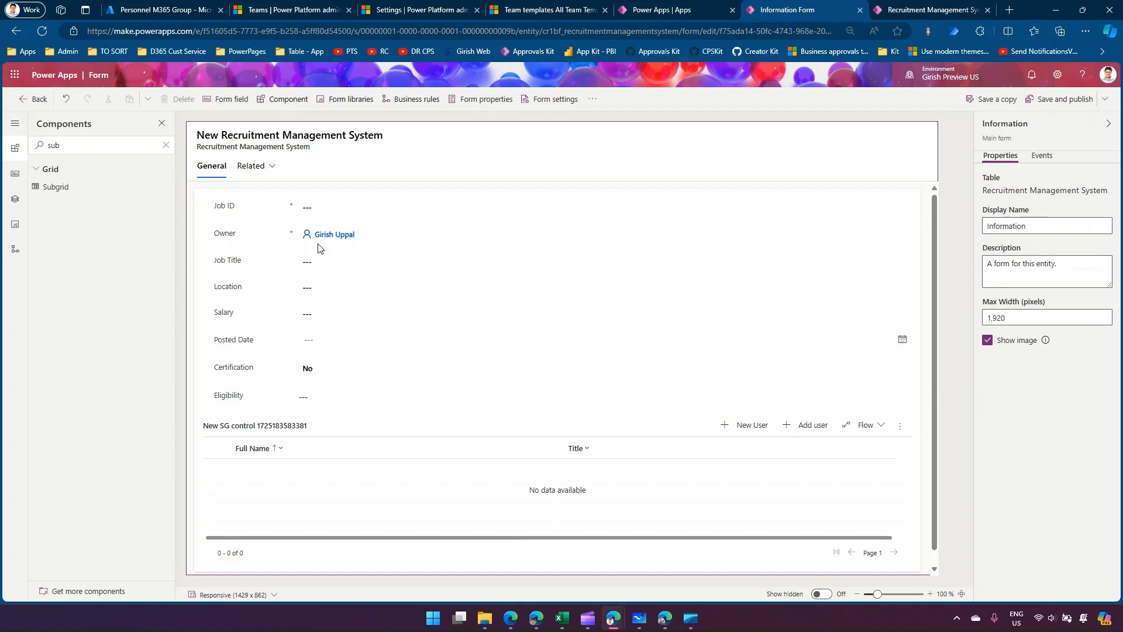
Add a second Users subgrid with the Associated Record Team Members view and the WHS Access Team - Write Delete template.
{"action": "left_click", "coordinate": [61, 189]}
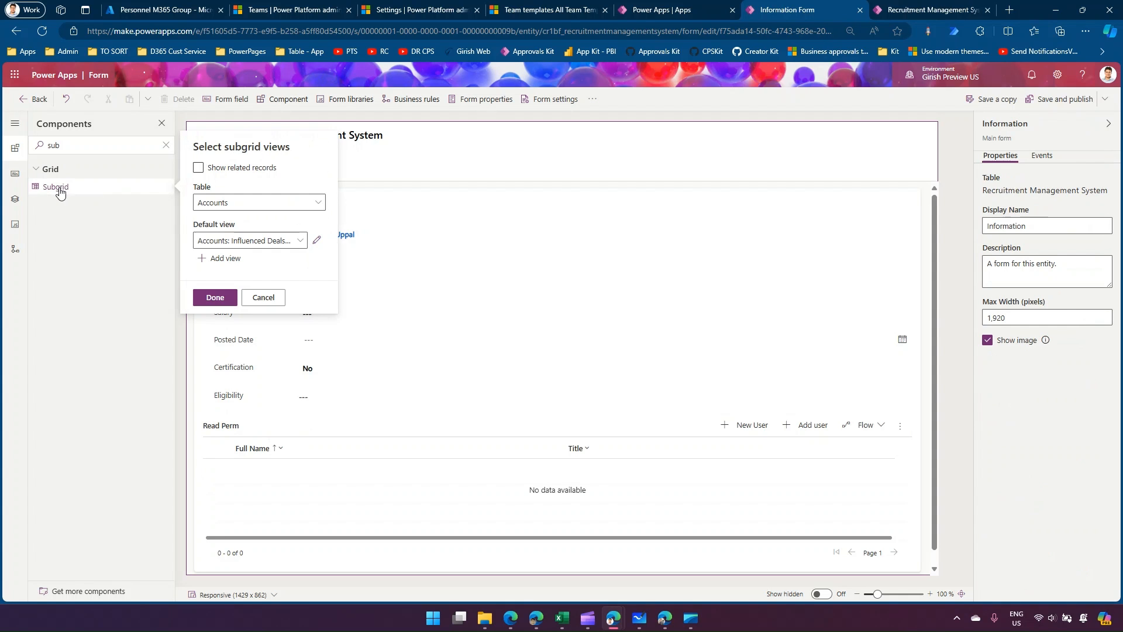
{"action": "left_click", "coordinate": [319, 205]}
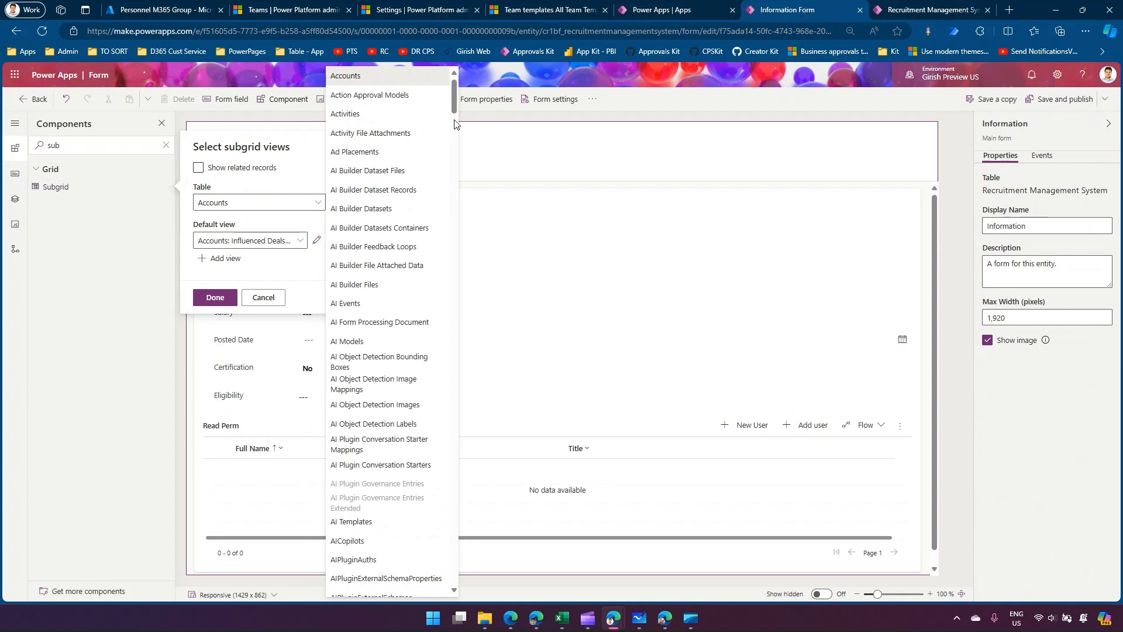
{"action": "left_click_drag", "start_coordinate": [454, 106], "coordinate": [485, 575]}
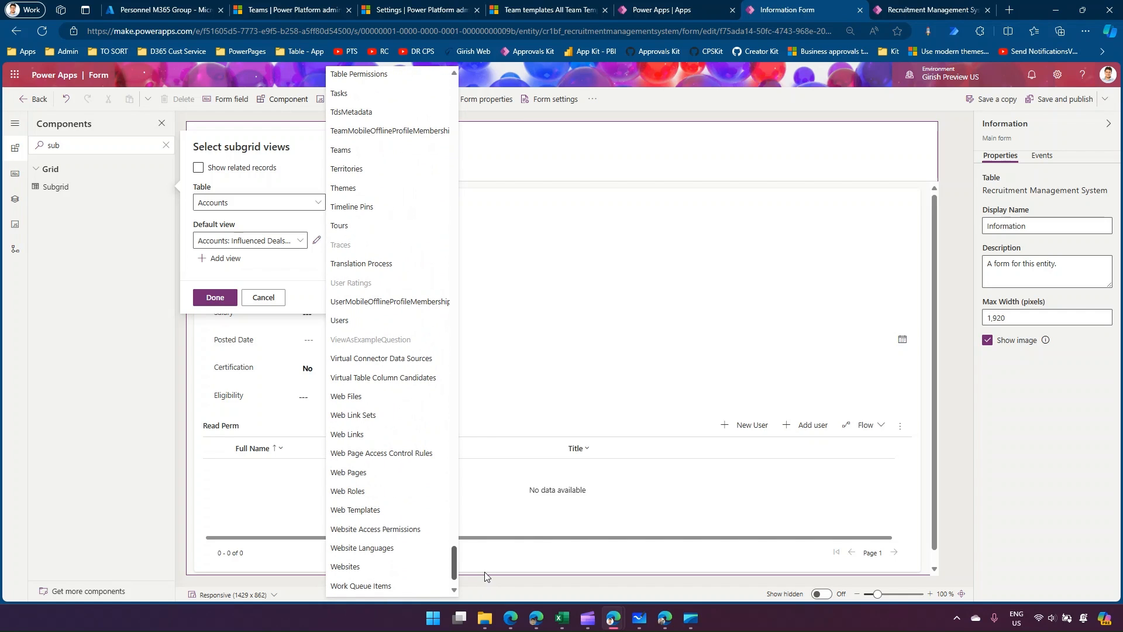
{"action": "left_click", "coordinate": [363, 321]}
{"action": "left_click", "coordinate": [300, 241]}
{"action": "left_click", "coordinate": [338, 264]}
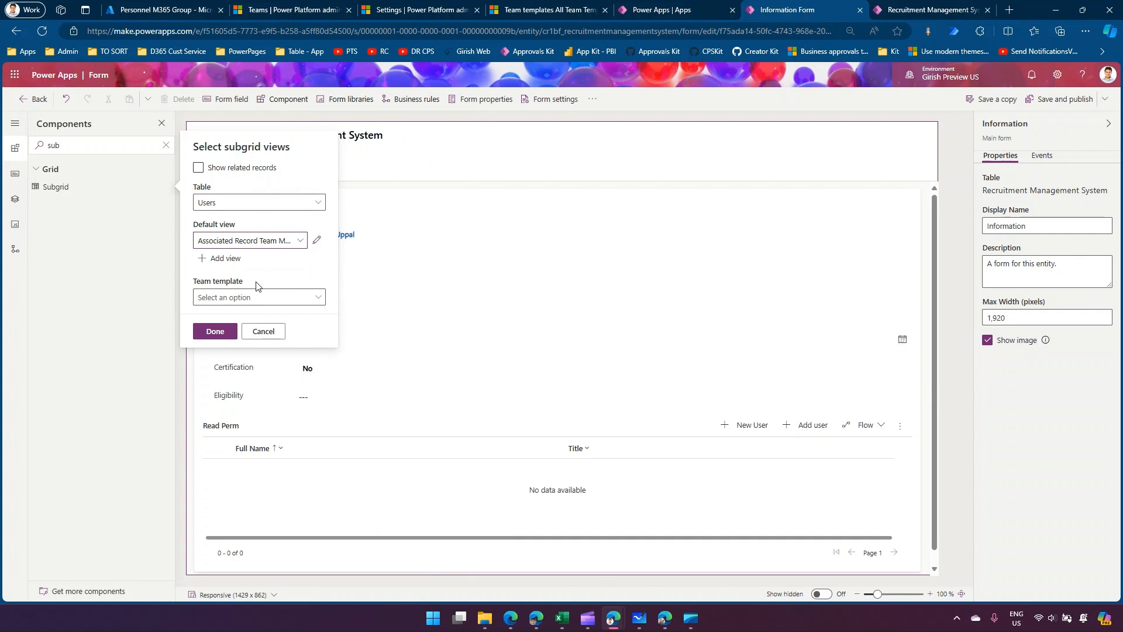
{"action": "left_click", "coordinate": [261, 298]}
{"action": "left_click", "coordinate": [254, 333]}
{"action": "left_click", "coordinate": [218, 332]}
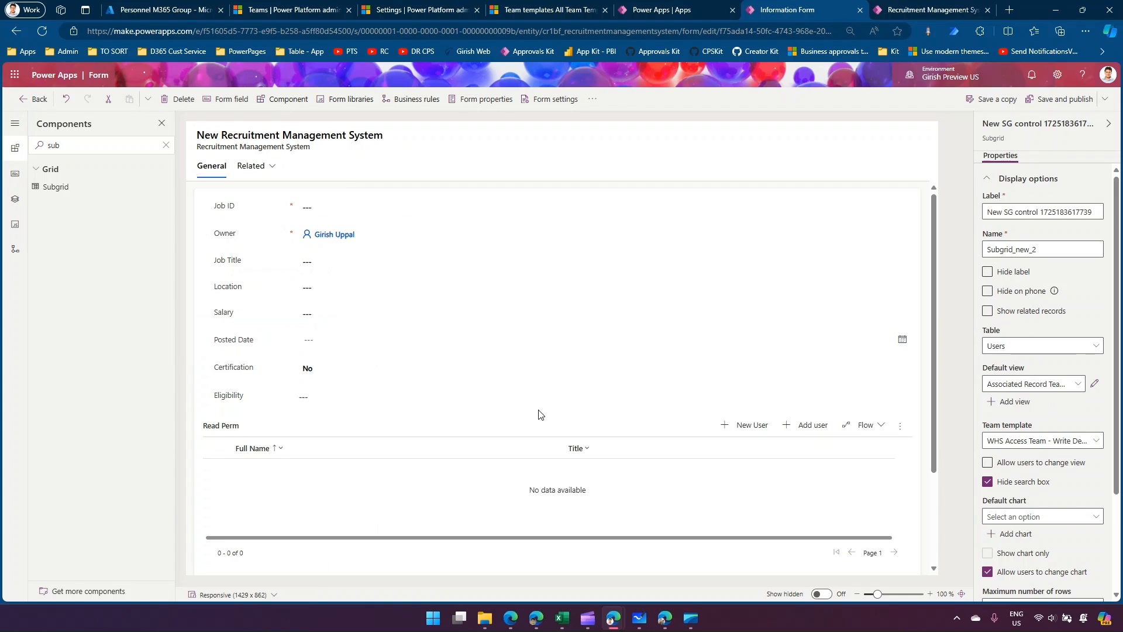
Label the second subgrid Write Perm, and save and publish the form.
{"action": "scroll", "coordinate": [538, 479], "scroll_direction": "down", "scroll_amount": 3}
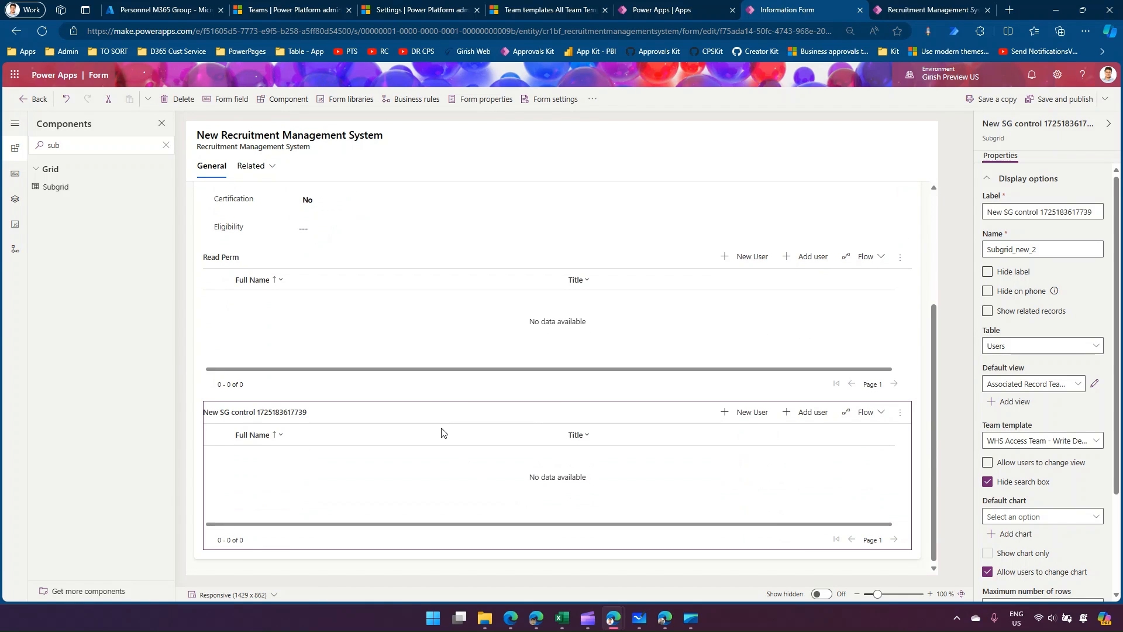
{"action": "left_click", "coordinate": [1042, 212]}
{"action": "key", "text": "ctrl+a"}
{"action": "type", "text": "Write Perm"}
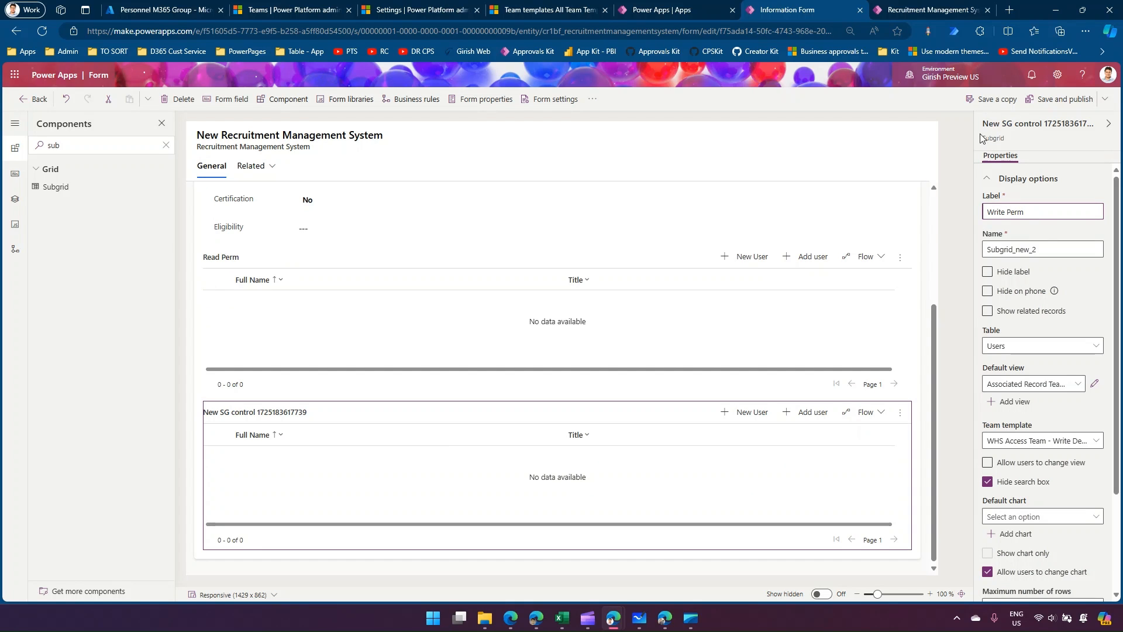
{"action": "left_click", "coordinate": [1057, 100]}
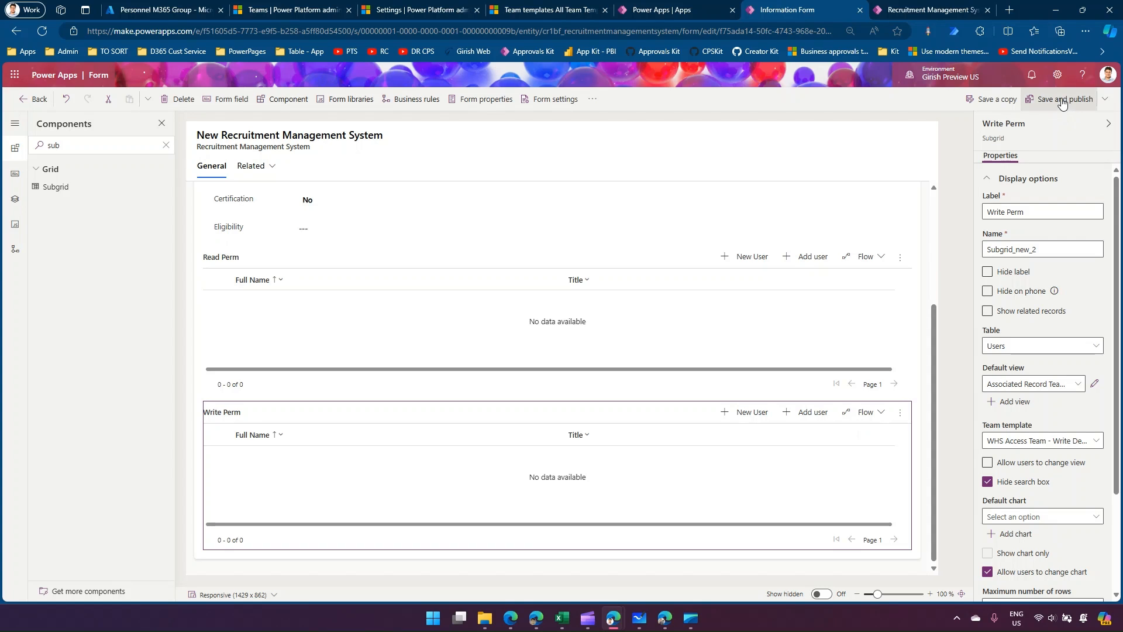
{"action": "left_click", "coordinate": [1060, 102]}
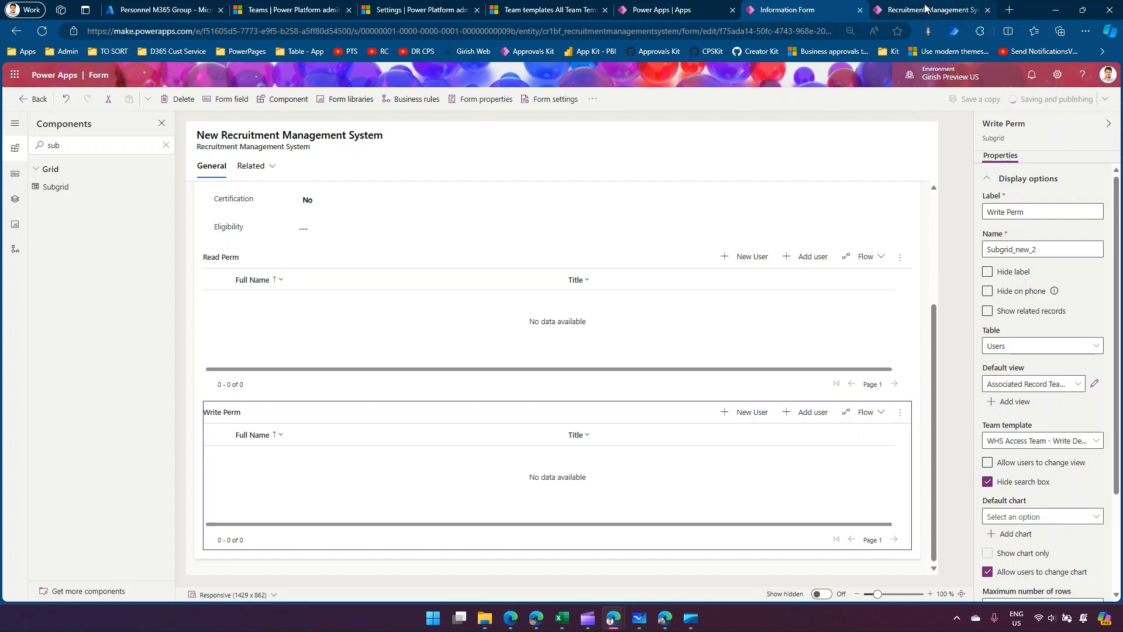
Open record 010 in the Recruitment System app and reload it to load the published form with both permission subgrids.
{"action": "left_click", "coordinate": [926, 9]}
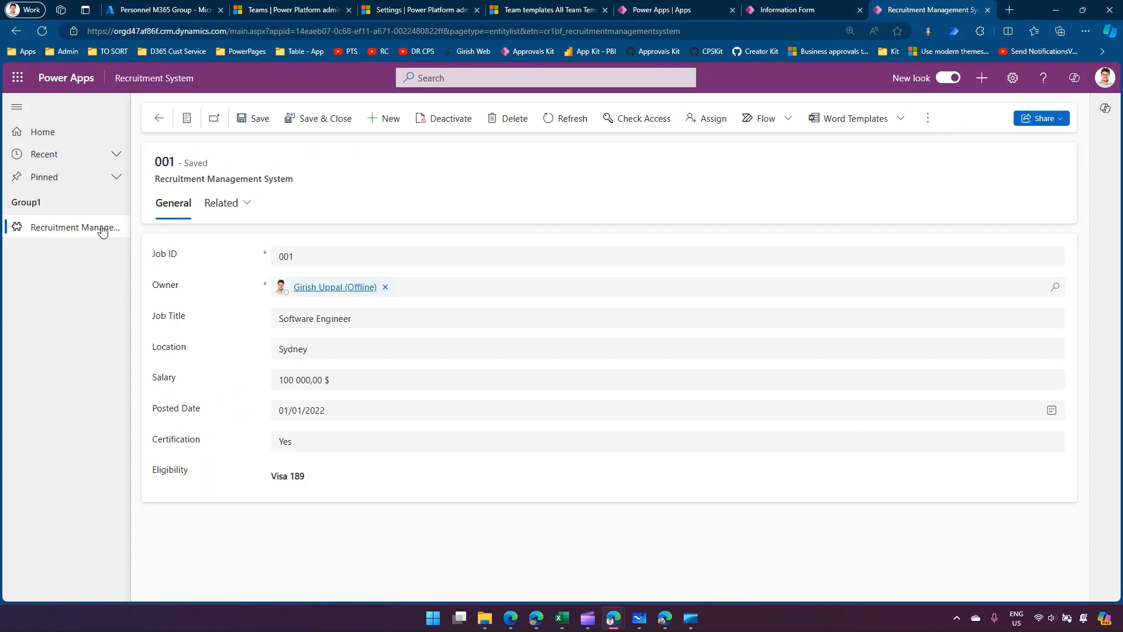
{"action": "left_click", "coordinate": [103, 229]}
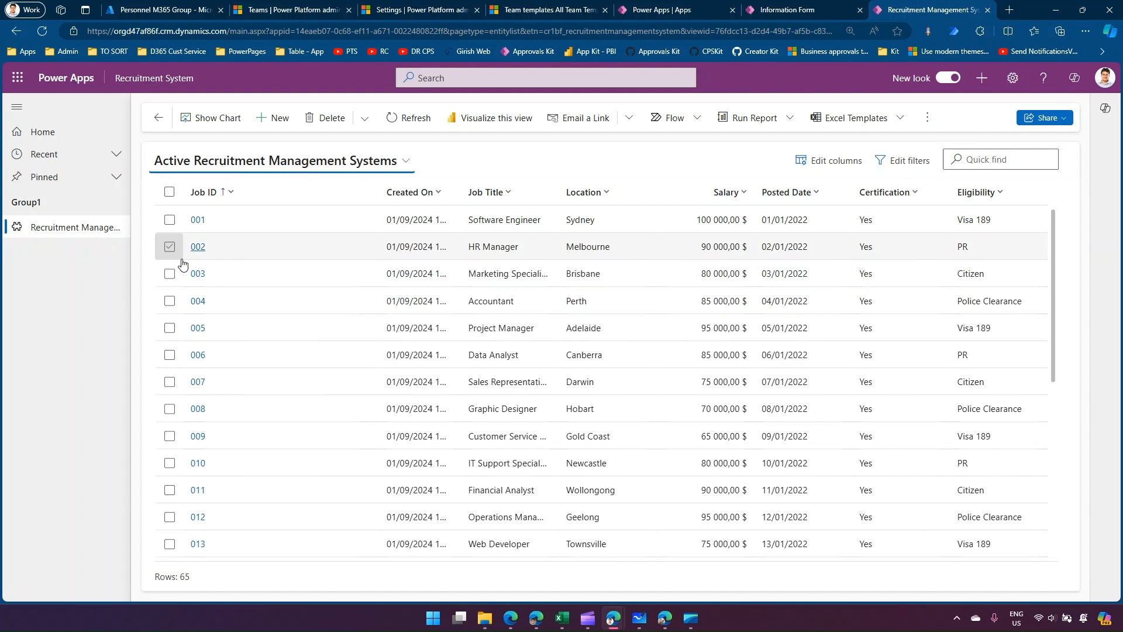
{"action": "left_click", "coordinate": [197, 463]}
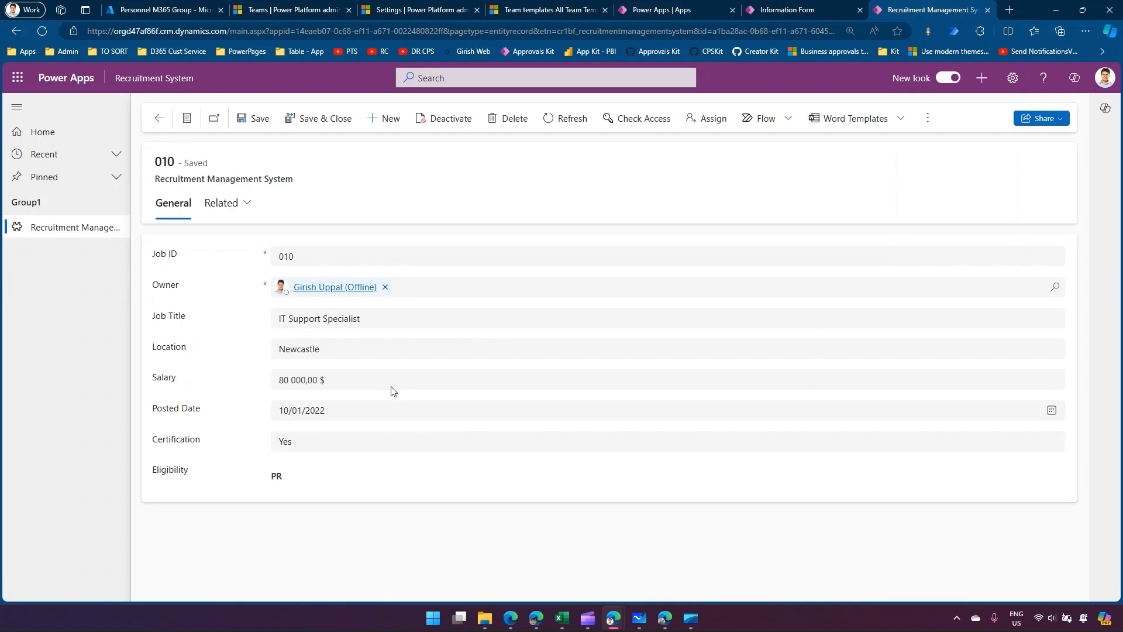
{"action": "left_click", "coordinate": [42, 32]}
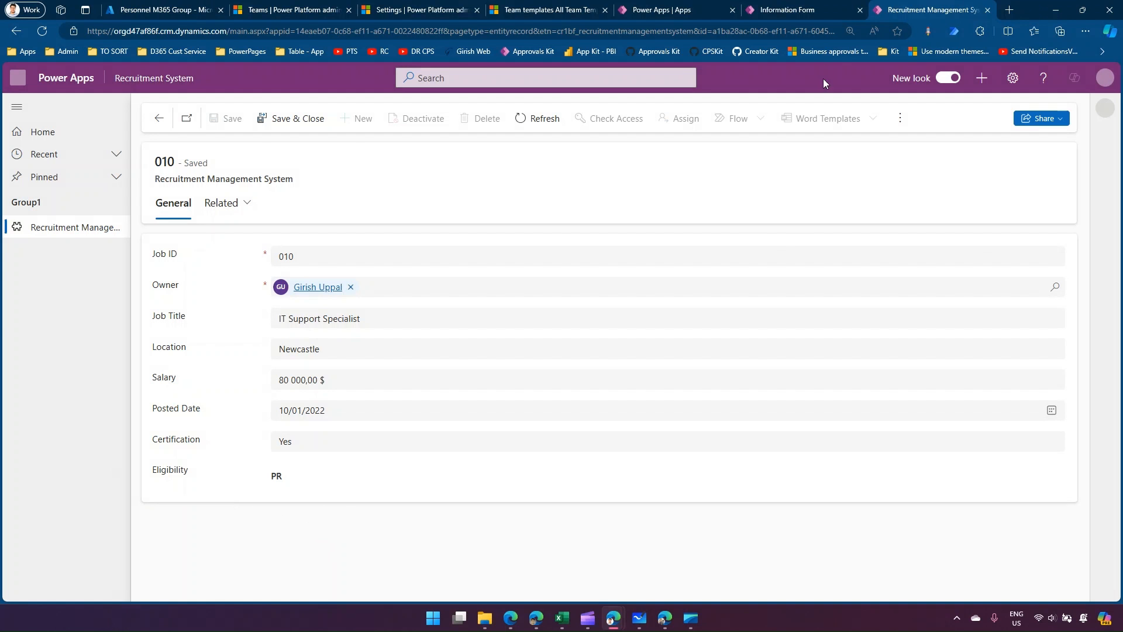
{"action": "left_click", "coordinate": [793, 18]}
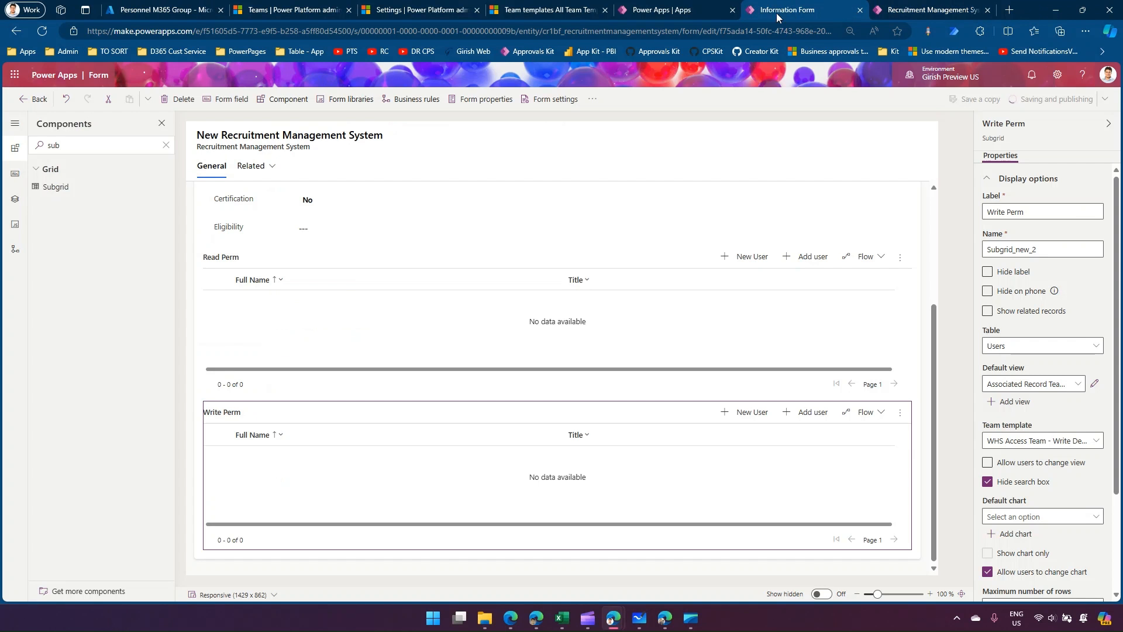
{"action": "left_click", "coordinate": [945, 8]}
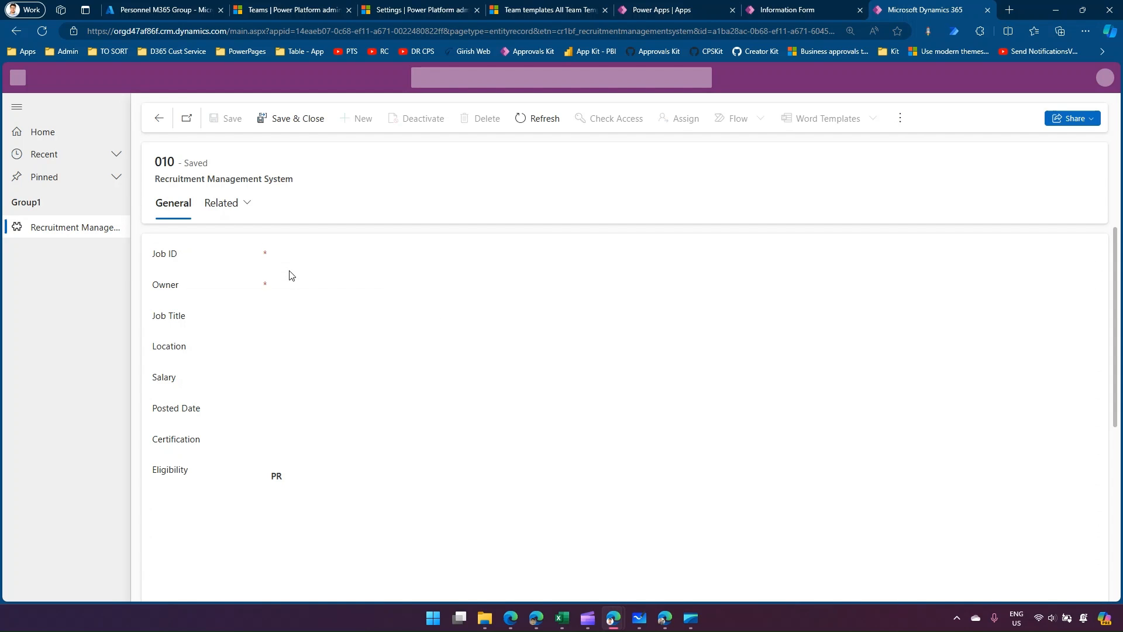
{"action": "key", "text": "ctrl+minus"}
{"action": "key", "text": "ctrl+minus"}
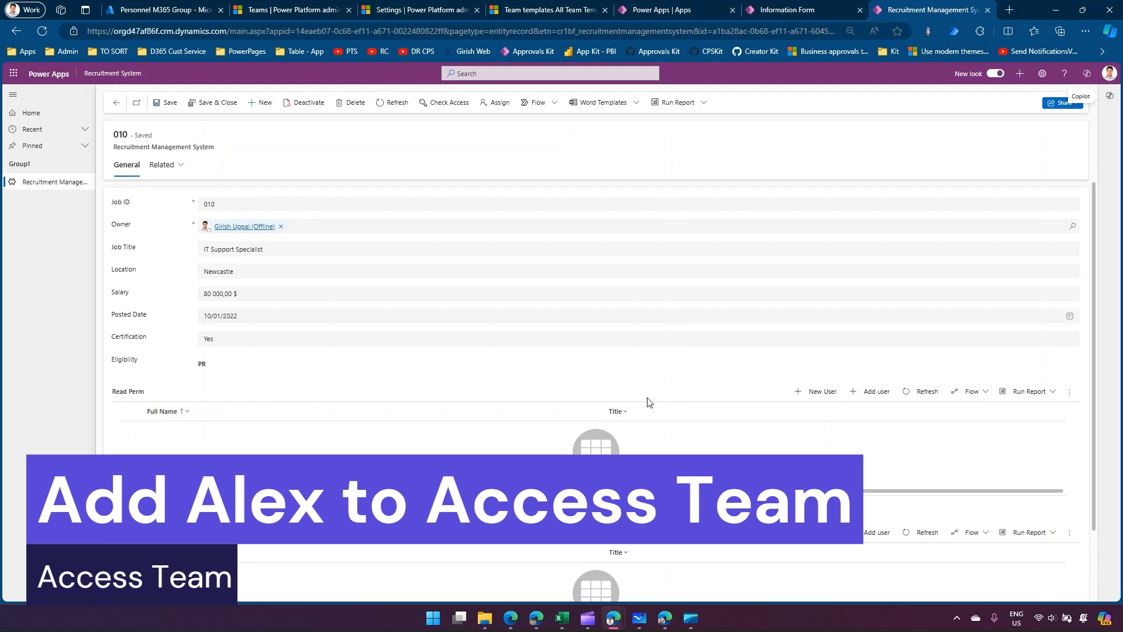
Add the Marketing Assistant test user to the Read Perm subgrid of record 010.
{"action": "left_click", "coordinate": [878, 392]}
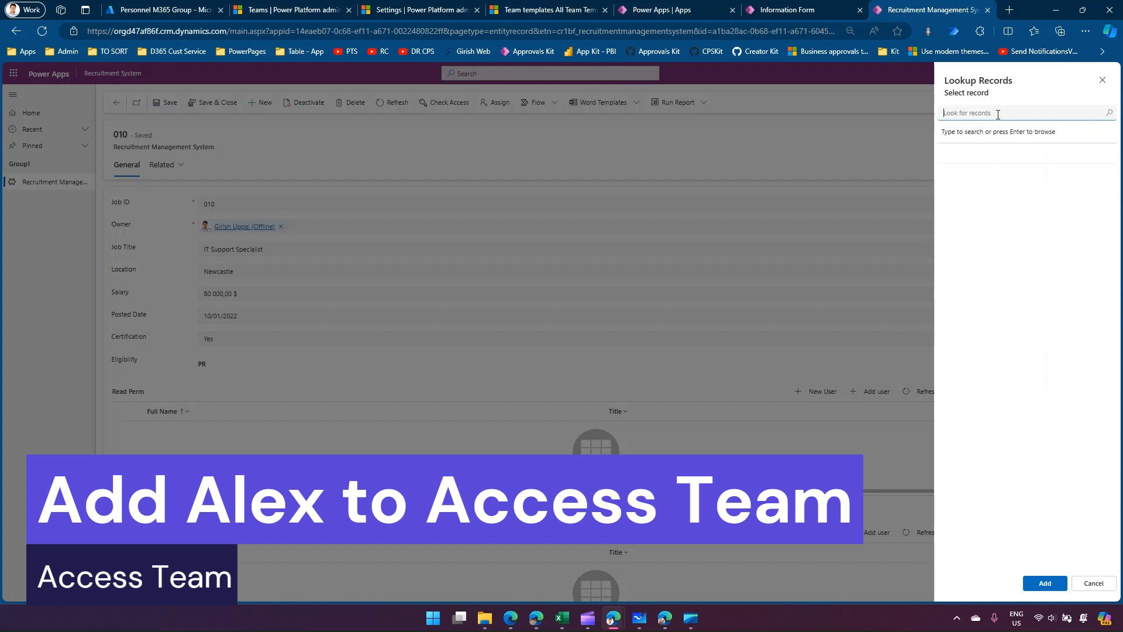
{"action": "type", "text": "alex"}
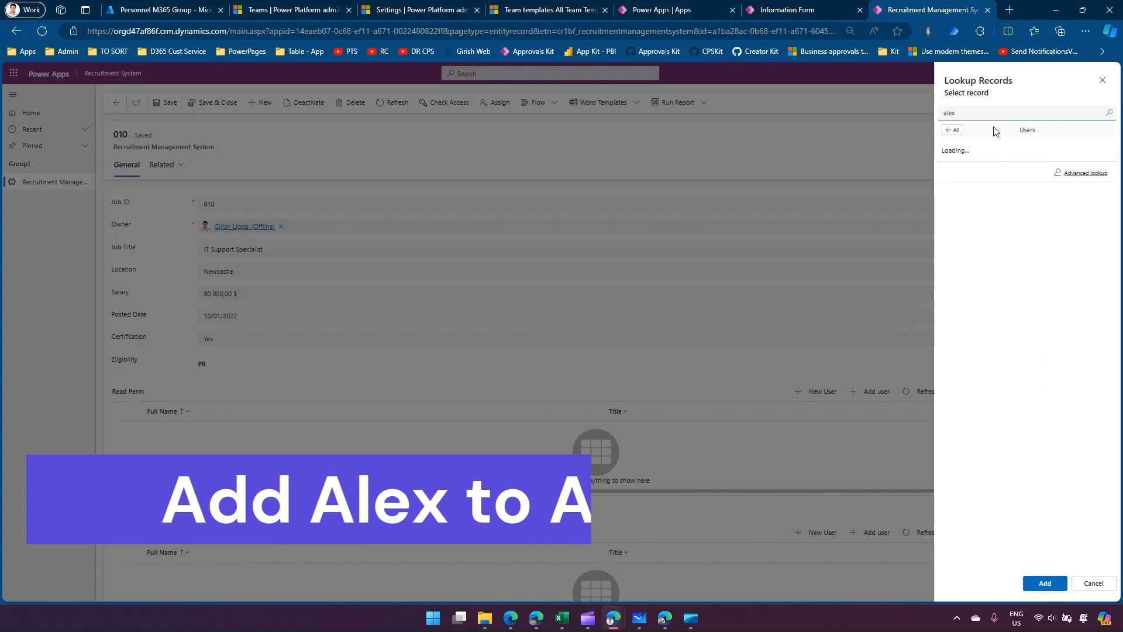
{"action": "left_click", "coordinate": [987, 153]}
{"action": "left_click", "coordinate": [1044, 583]}
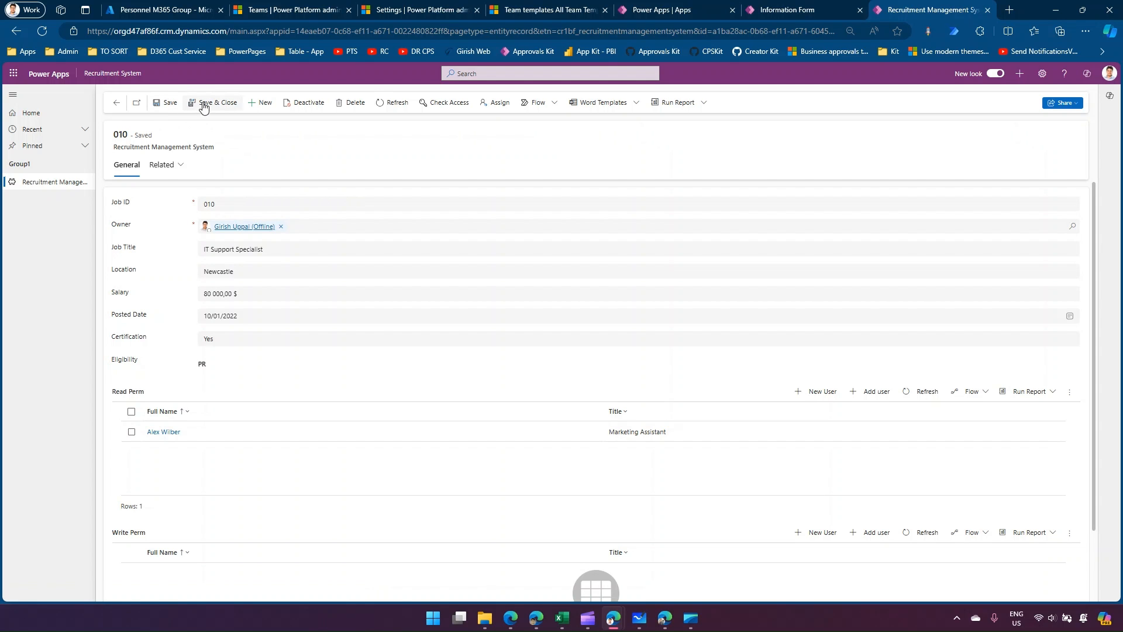
In the test user's browser window, reload the records list, open record 010 to check its editability, and return to the list.
{"action": "left_click", "coordinate": [665, 618]}
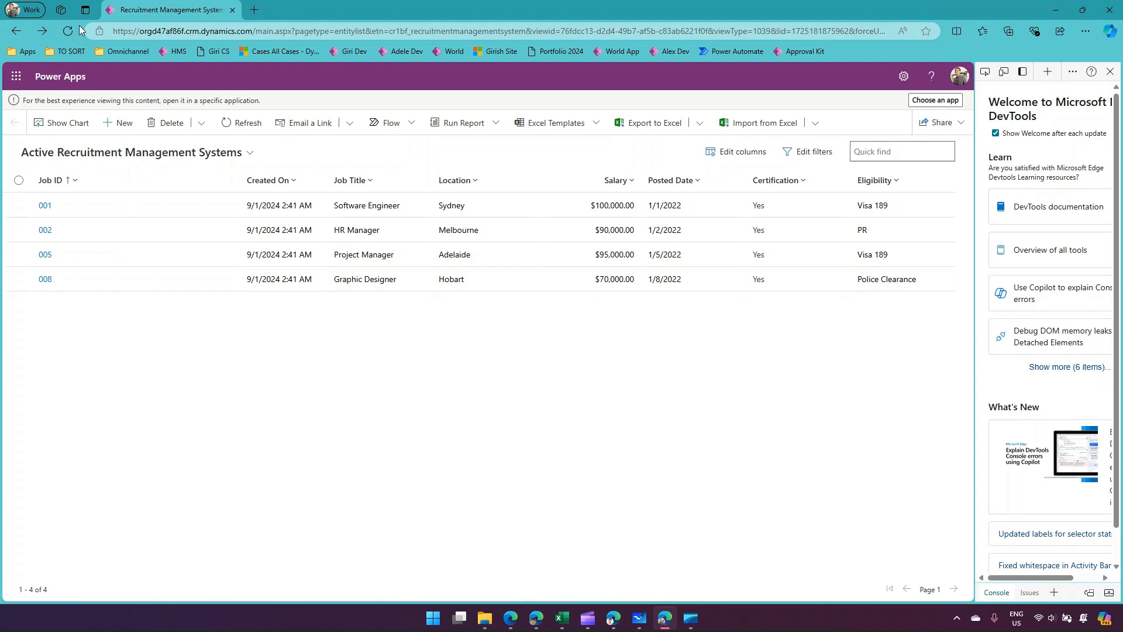
{"action": "left_click", "coordinate": [68, 30]}
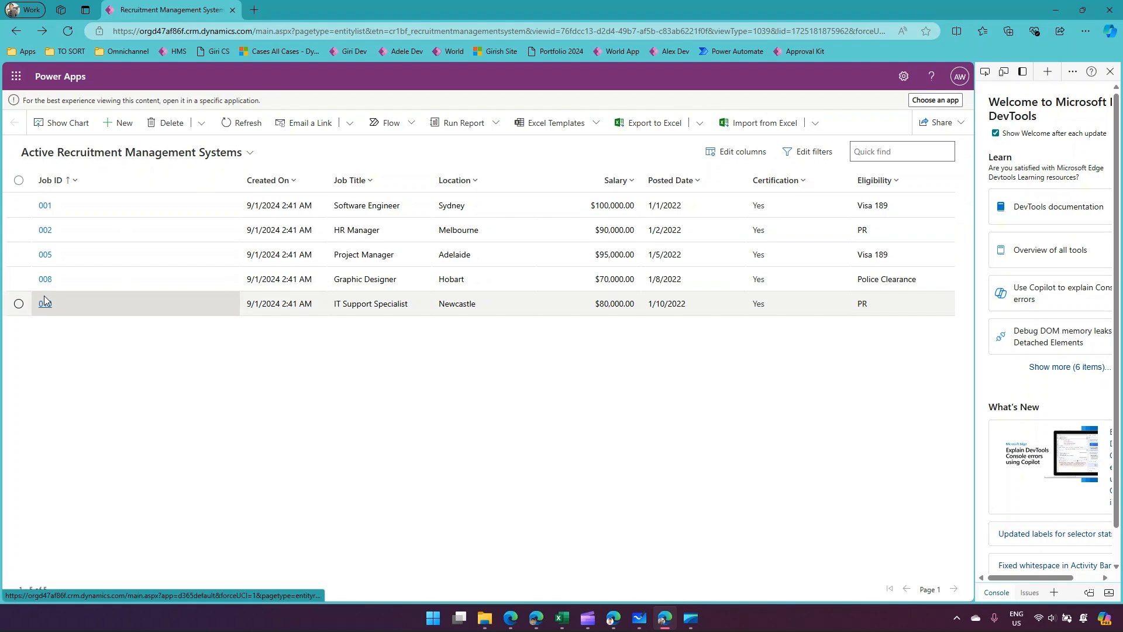
{"action": "left_click", "coordinate": [43, 302]}
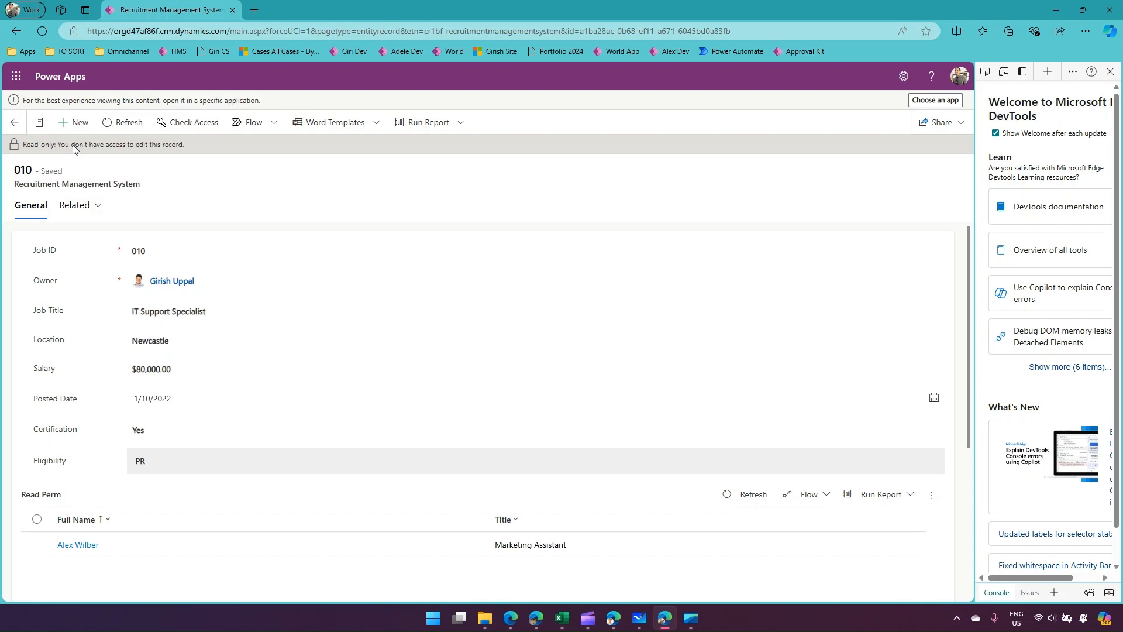
{"action": "left_click", "coordinate": [17, 31]}
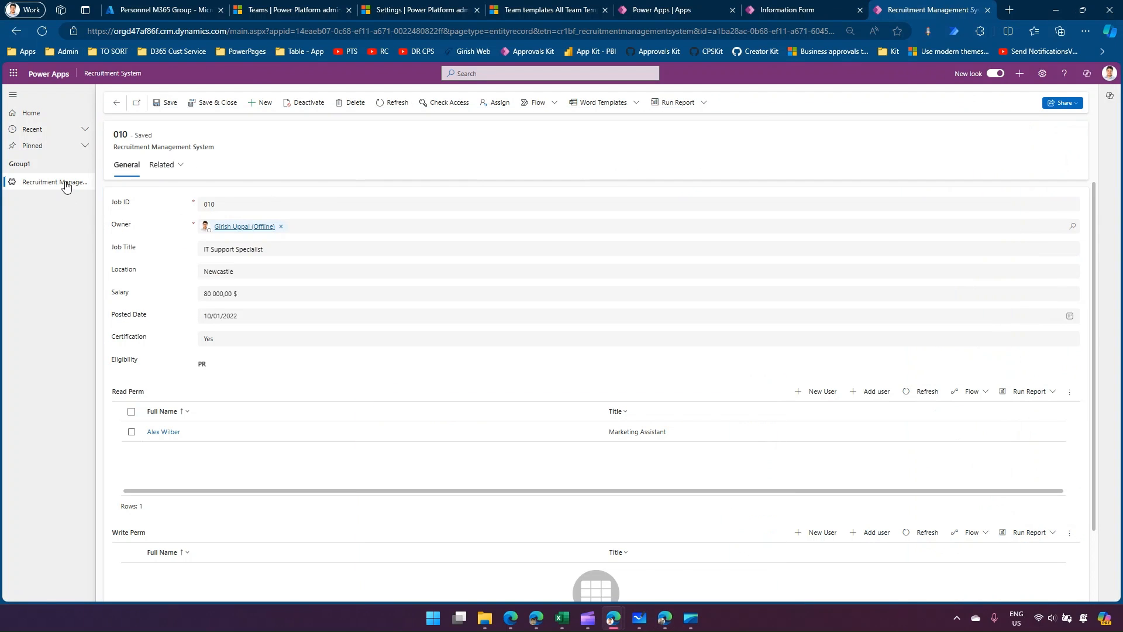
In the record owner's browser window, open record 011 and add the test user to its Write Perm subgrid.
{"action": "left_click", "coordinate": [117, 102]}
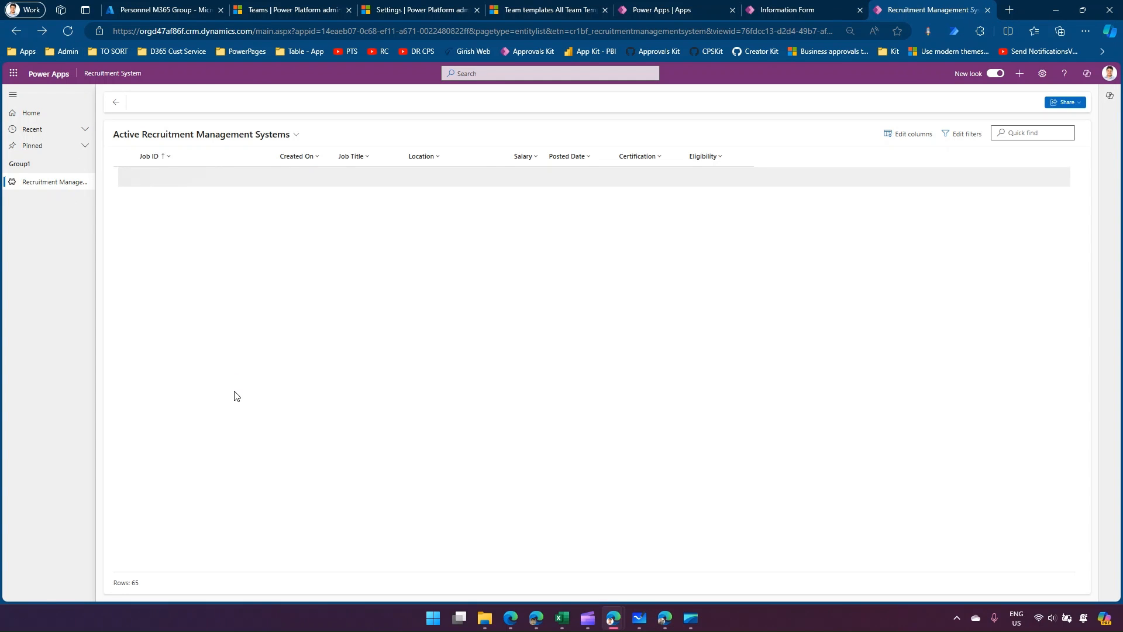
{"action": "left_click", "coordinate": [162, 376]}
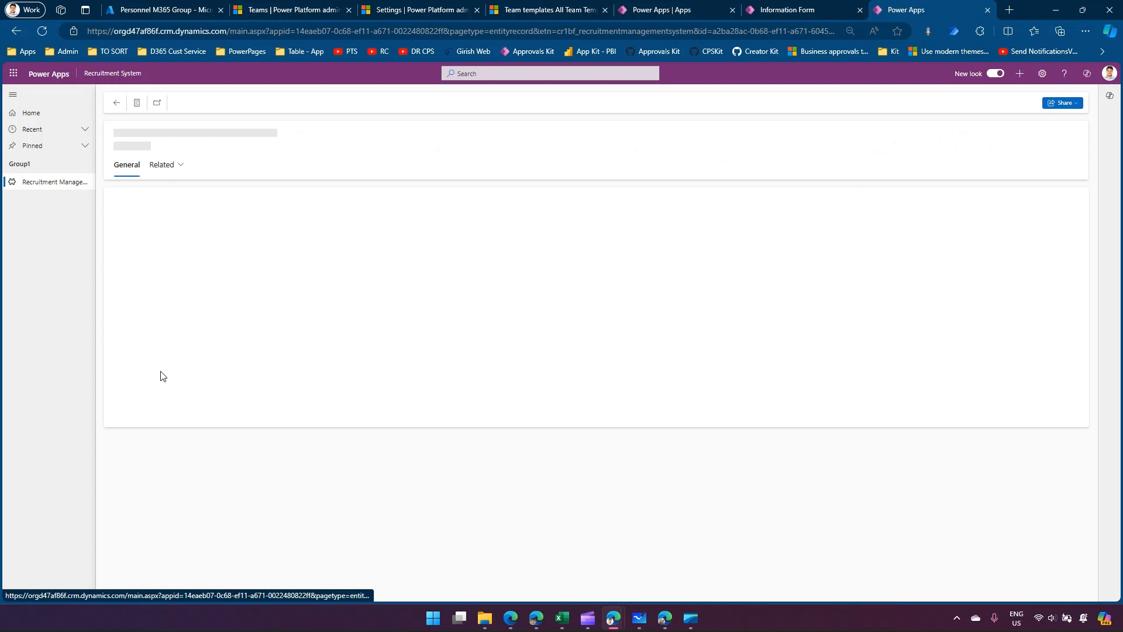
{"action": "scroll", "coordinate": [460, 454], "scroll_direction": "down", "scroll_amount": 2}
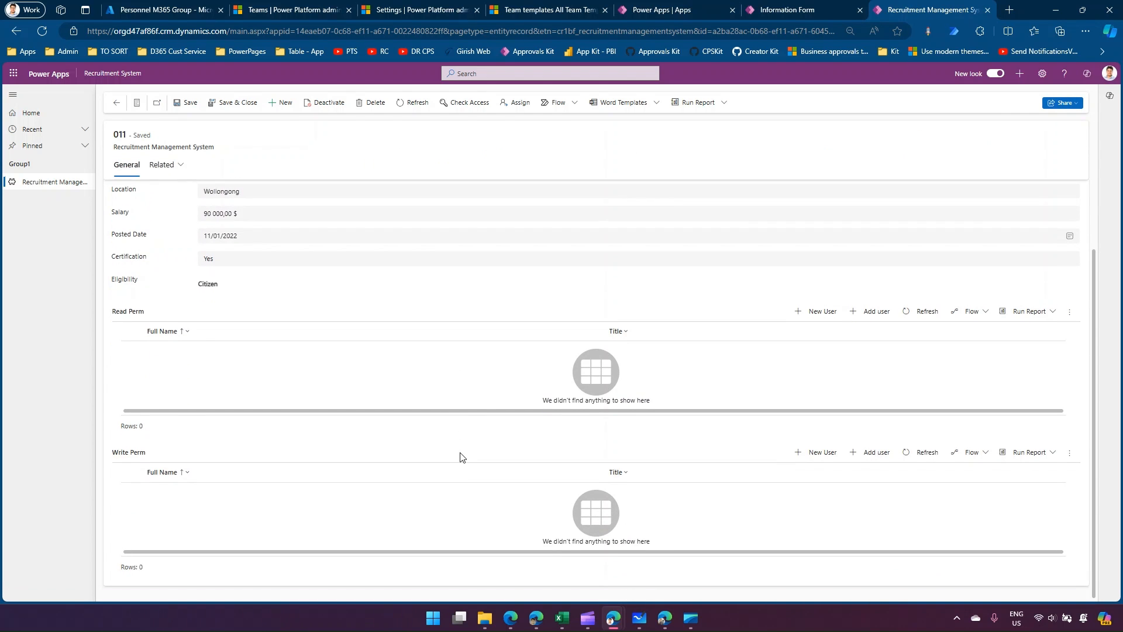
{"action": "left_click", "coordinate": [875, 452]}
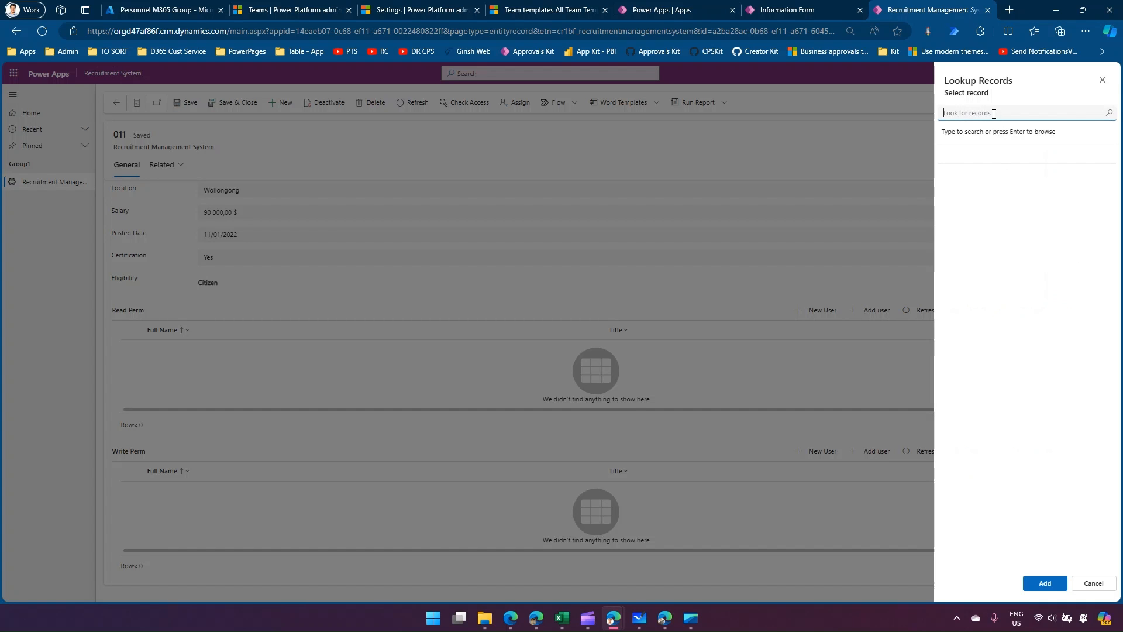
{"action": "type", "text": "alex"}
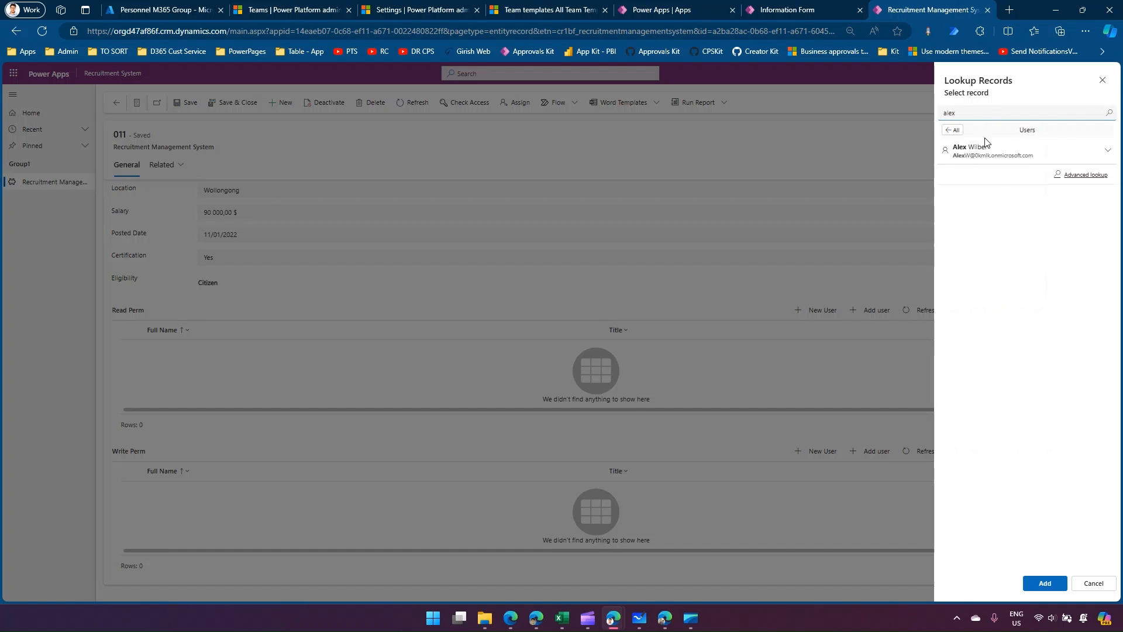
{"action": "left_click", "coordinate": [987, 146]}
{"action": "left_click", "coordinate": [1044, 583]}
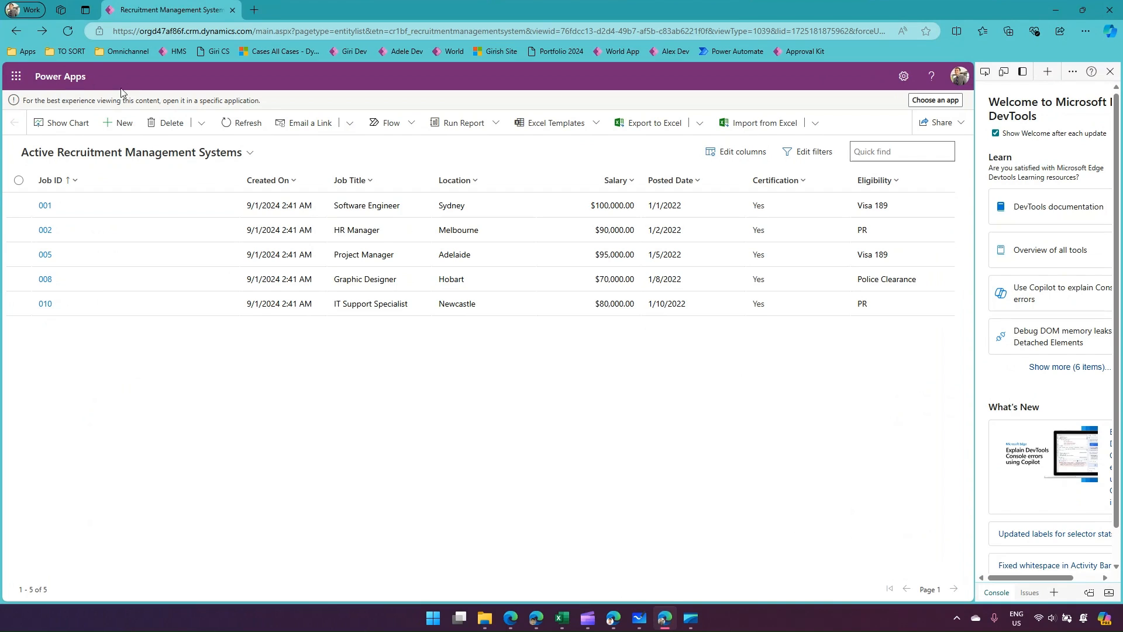
In the test user's window, reload the list, check the user's access to record 011, and return to the list.
{"action": "left_click", "coordinate": [68, 30]}
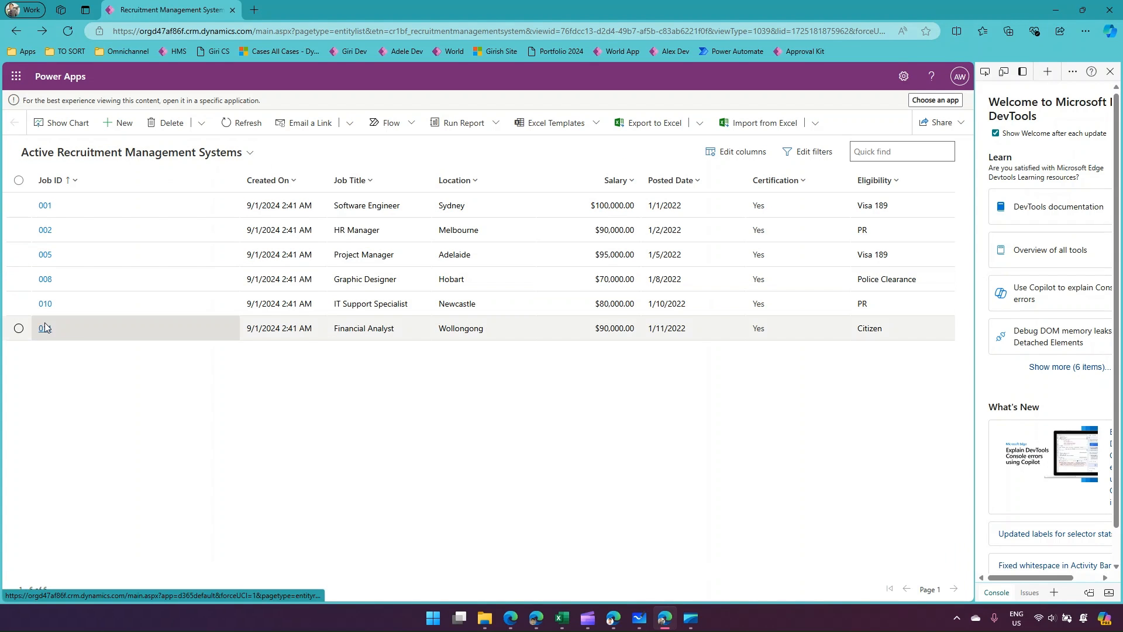
{"action": "left_click", "coordinate": [46, 328]}
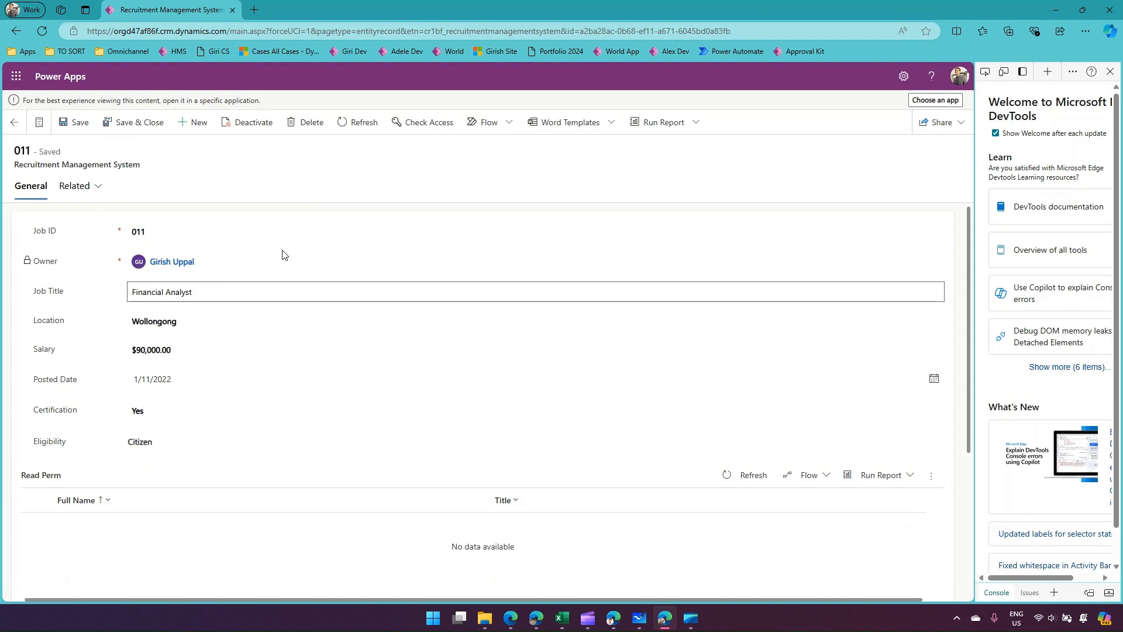
{"action": "left_click", "coordinate": [429, 125]}
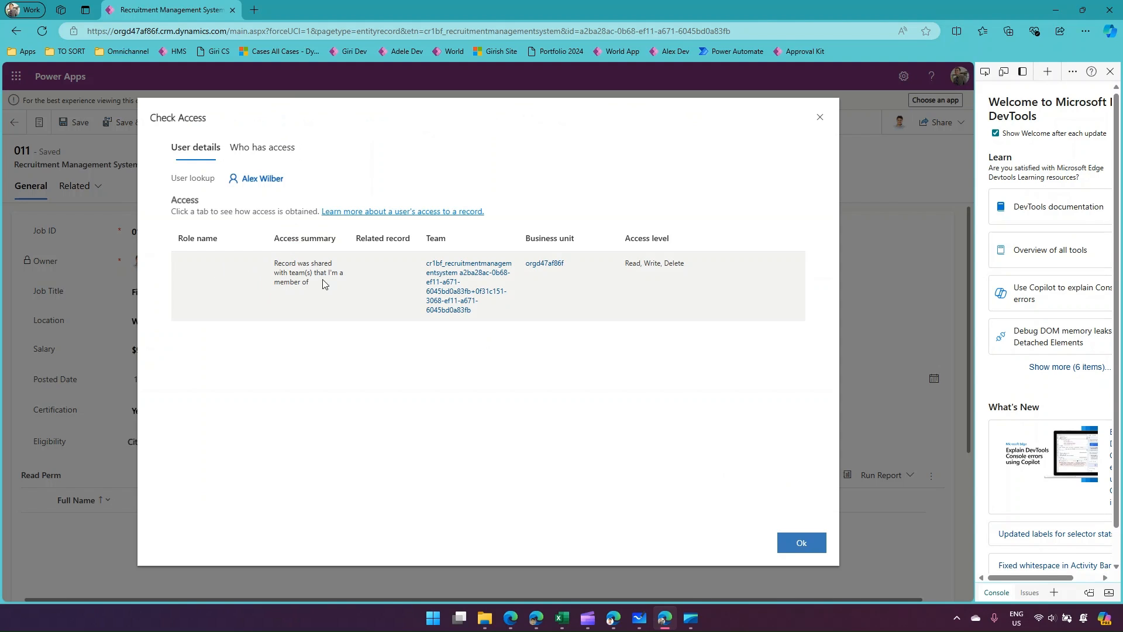
{"action": "left_click_drag", "start_coordinate": [272, 269], "coordinate": [312, 289]}
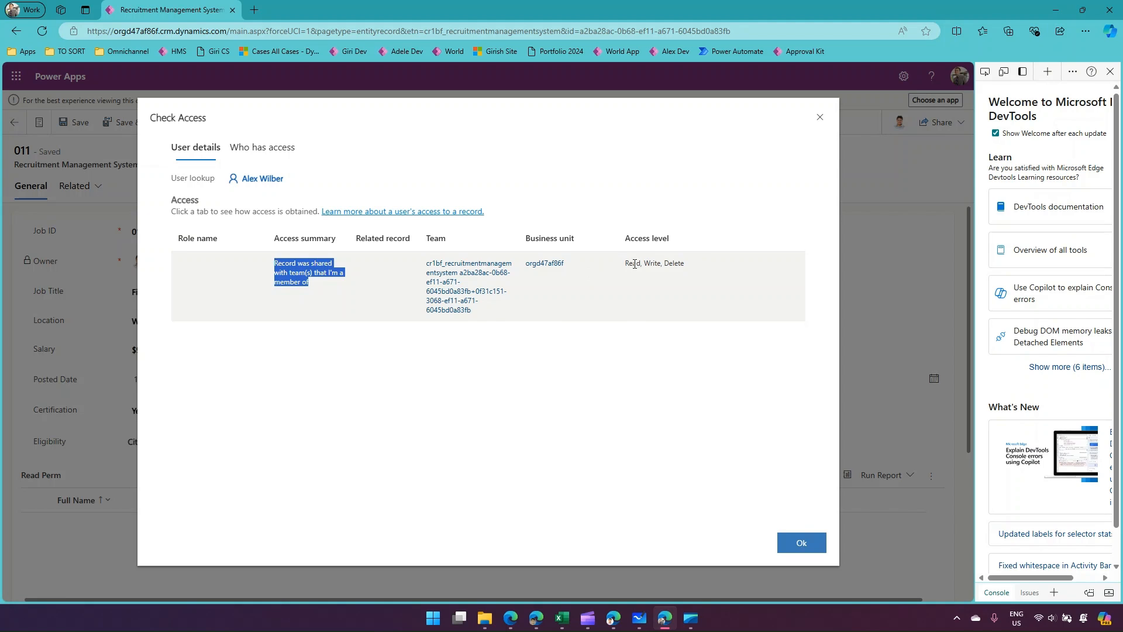
{"action": "left_click", "coordinate": [800, 541]}
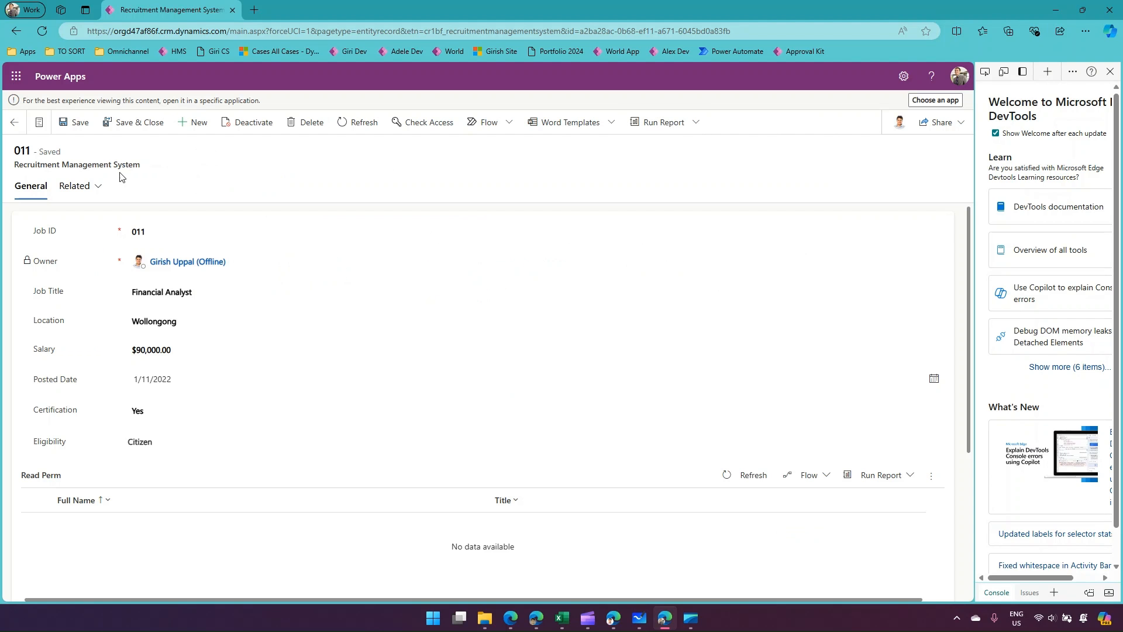
{"action": "left_click", "coordinate": [24, 121]}
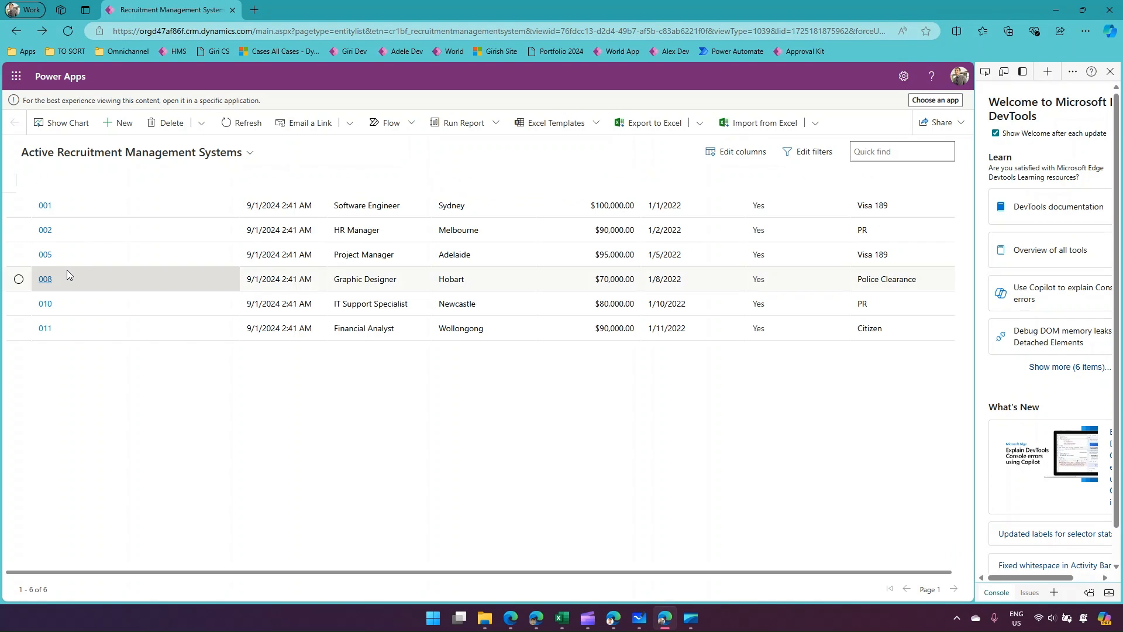
Open record 010, check the test user's access level, and go back to the records list.
{"action": "left_click", "coordinate": [19, 303]}
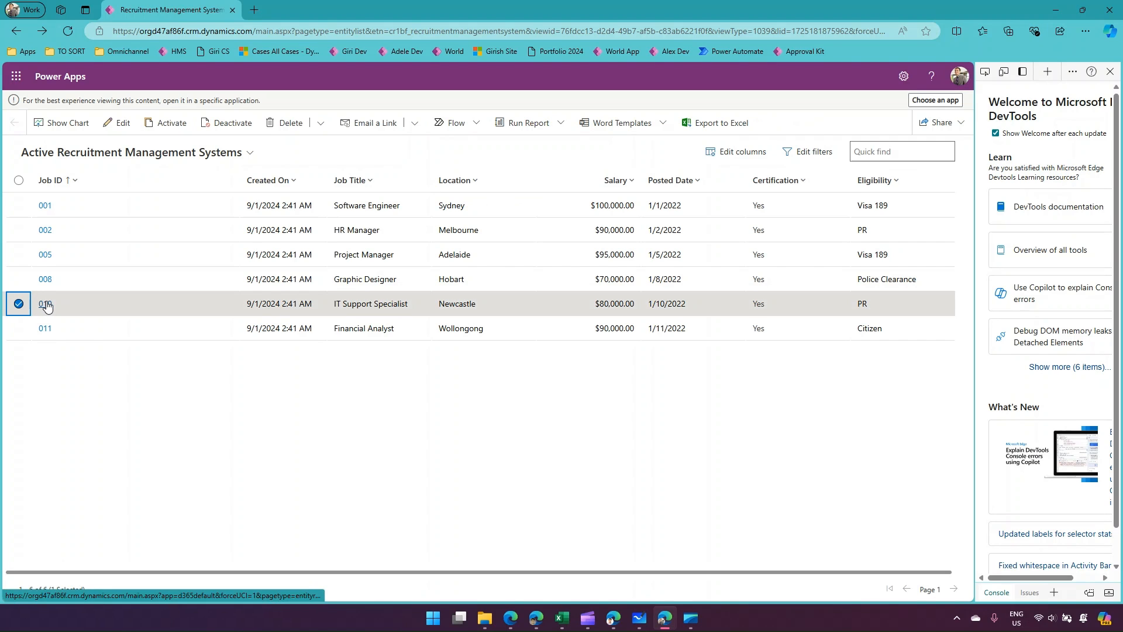
{"action": "left_click", "coordinate": [45, 303]}
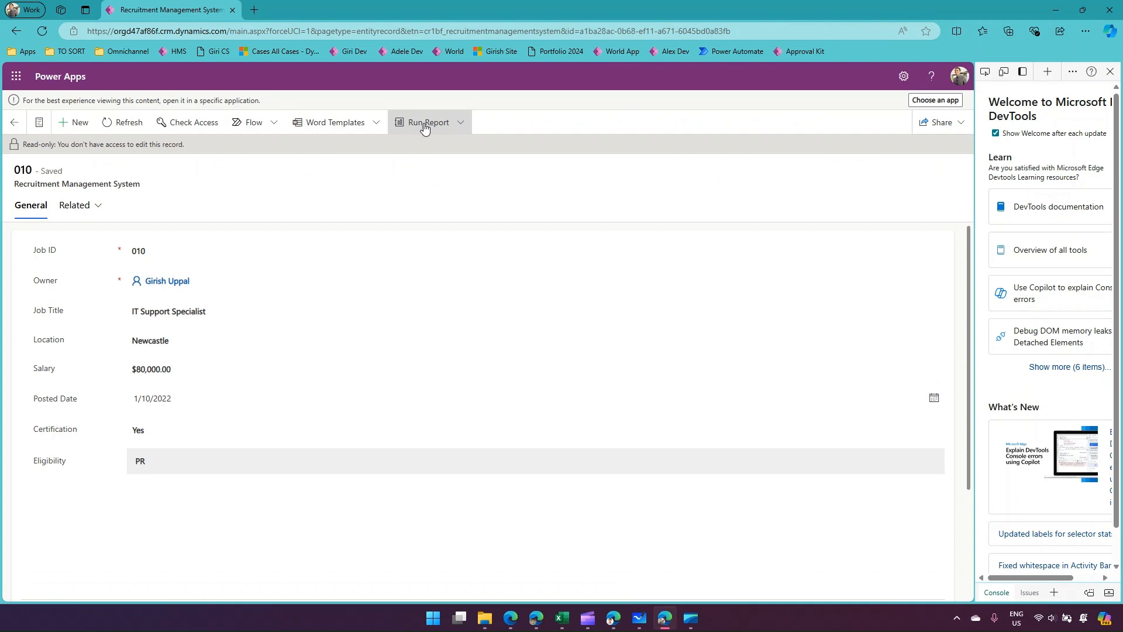
{"action": "left_click", "coordinate": [202, 124]}
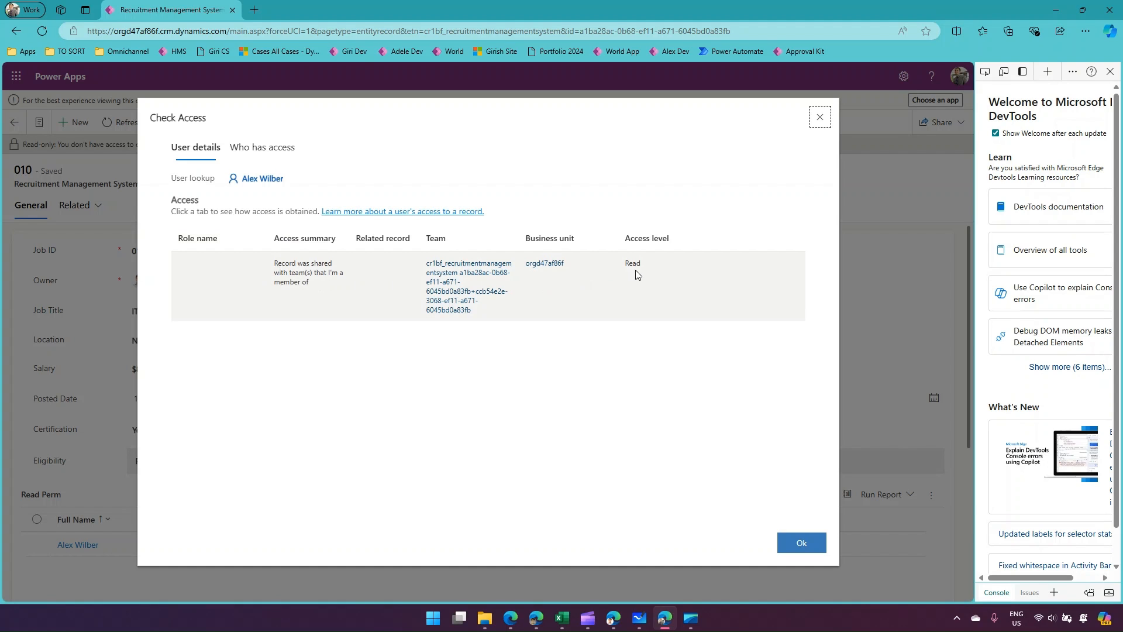
{"action": "left_click_drag", "start_coordinate": [624, 267], "coordinate": [652, 264]}
{"action": "left_click", "coordinate": [819, 118]}
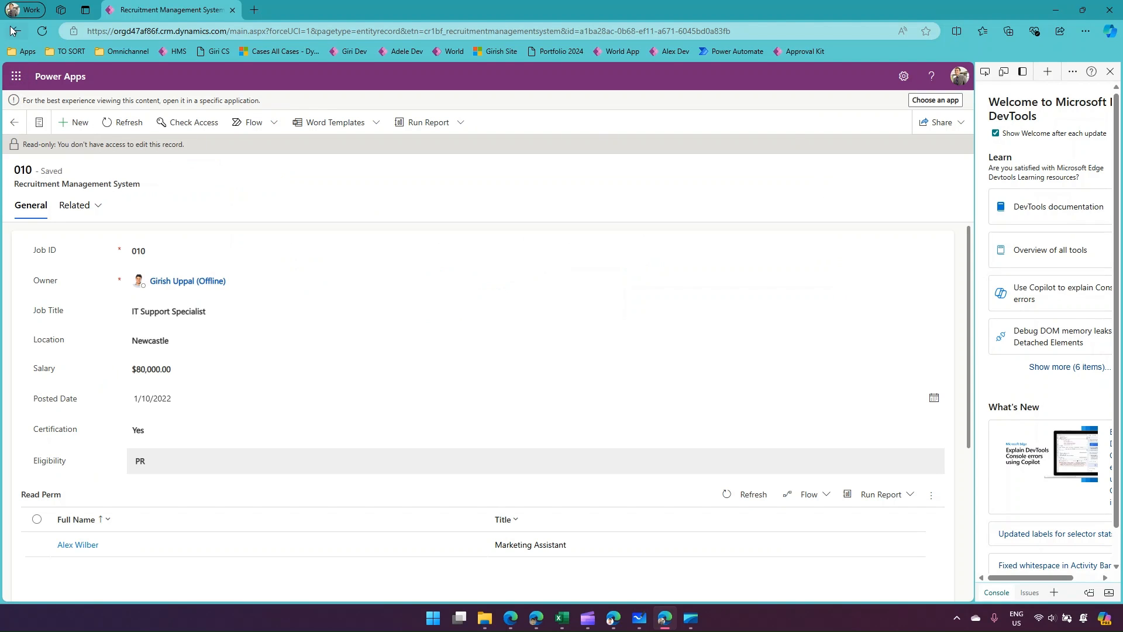
{"action": "left_click", "coordinate": [16, 31]}
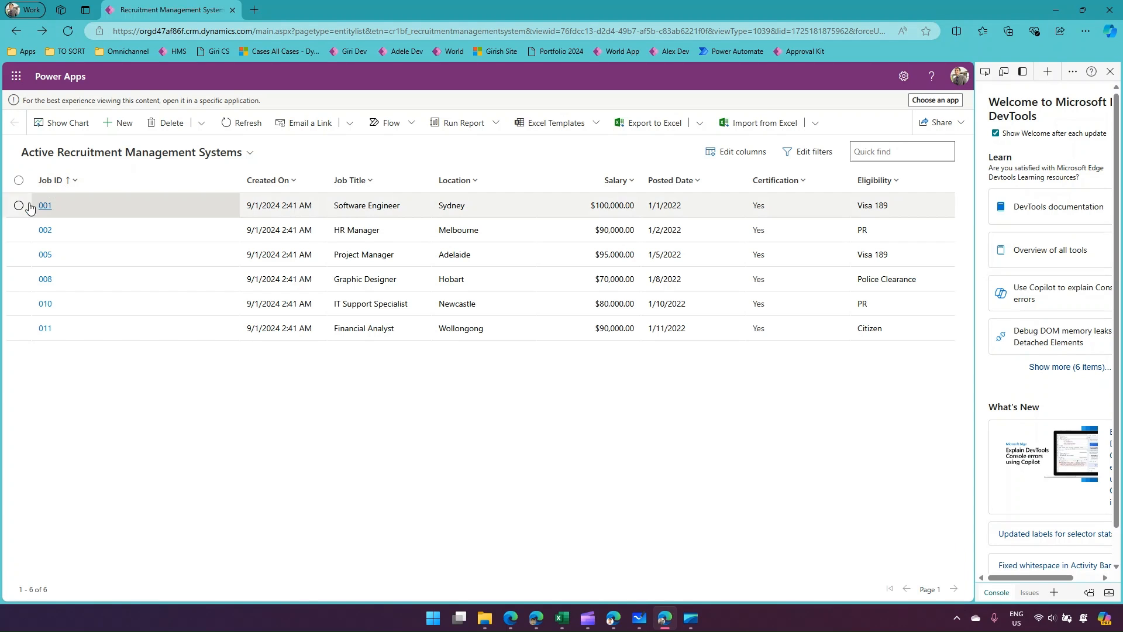
Open record 001, check how the test user obtained access, and go back to the records list.
{"action": "left_click", "coordinate": [19, 204]}
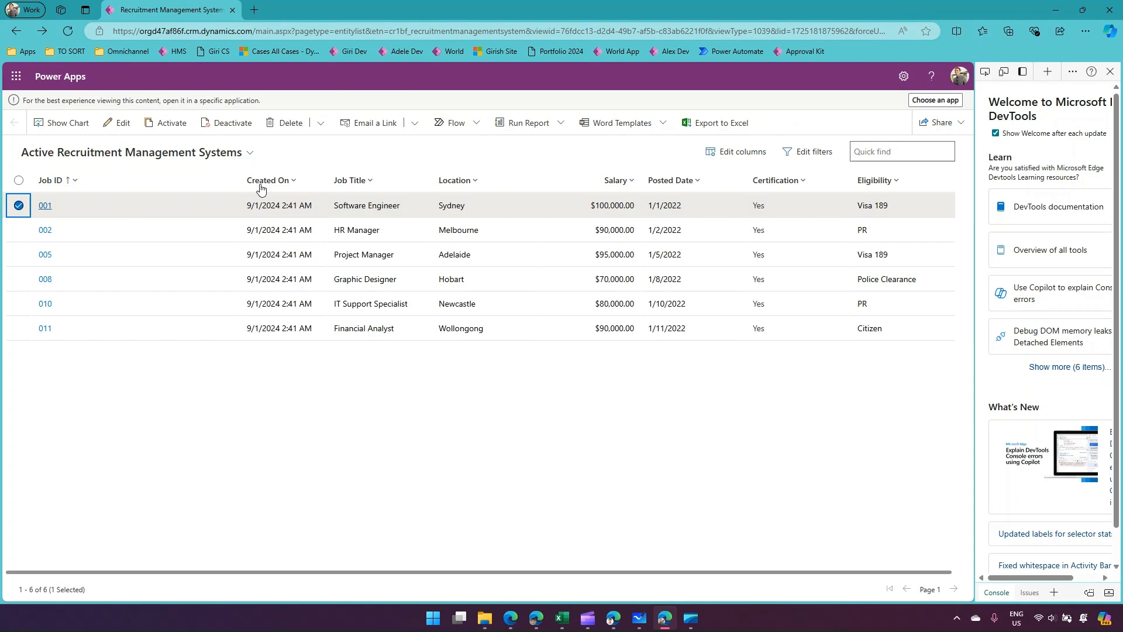
{"action": "left_click", "coordinate": [45, 206]}
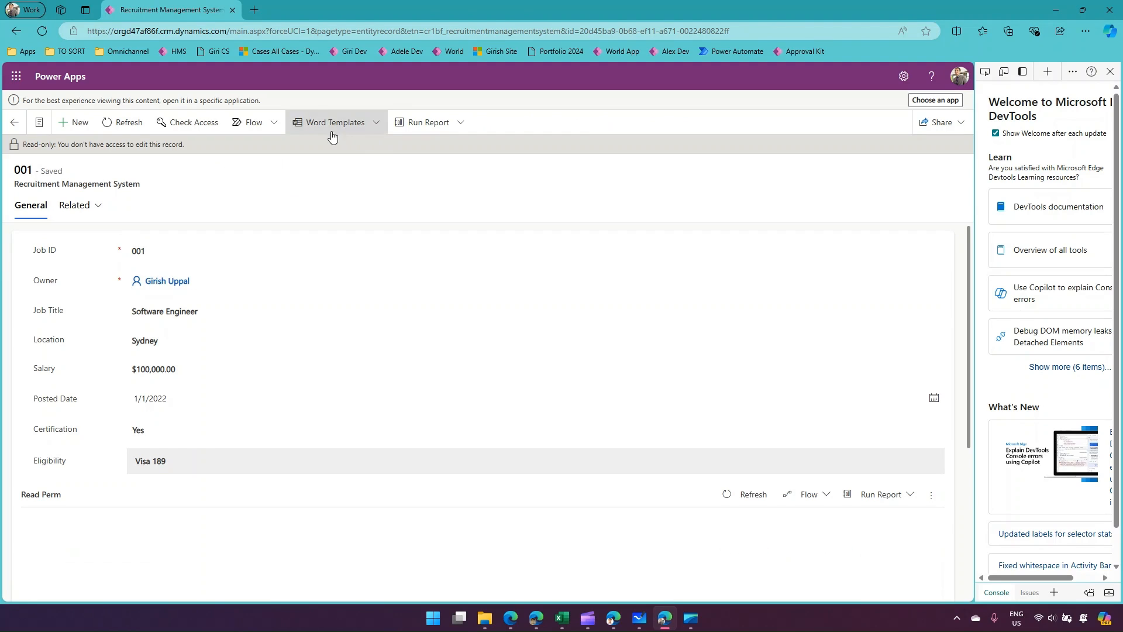
{"action": "left_click", "coordinate": [193, 121]}
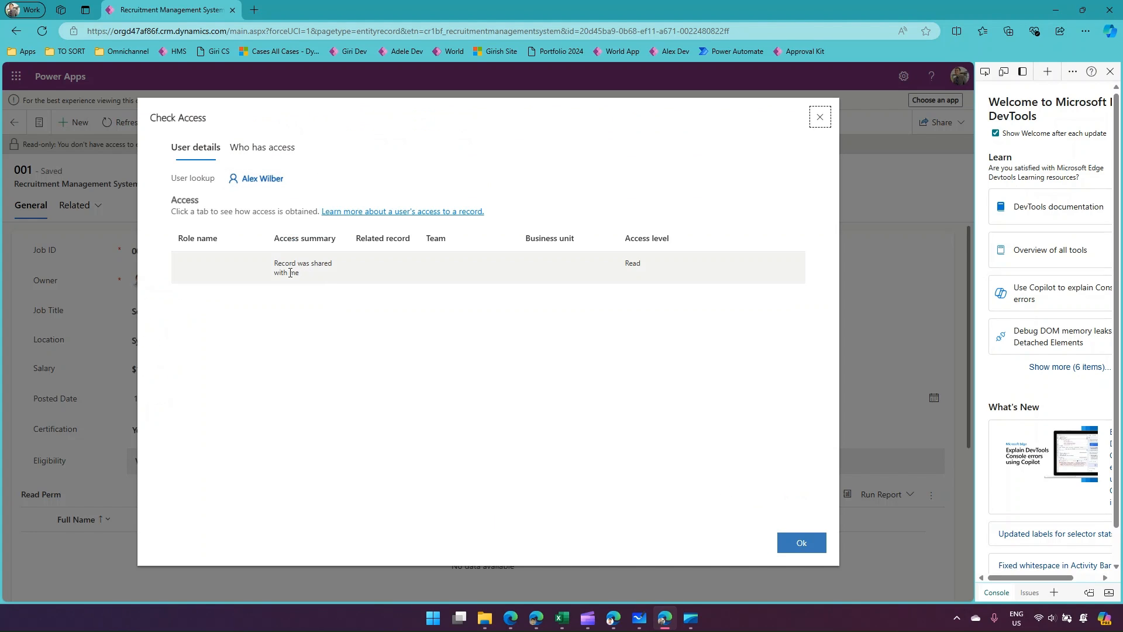
{"action": "left_click", "coordinate": [819, 116]}
{"action": "left_click", "coordinate": [16, 31]}
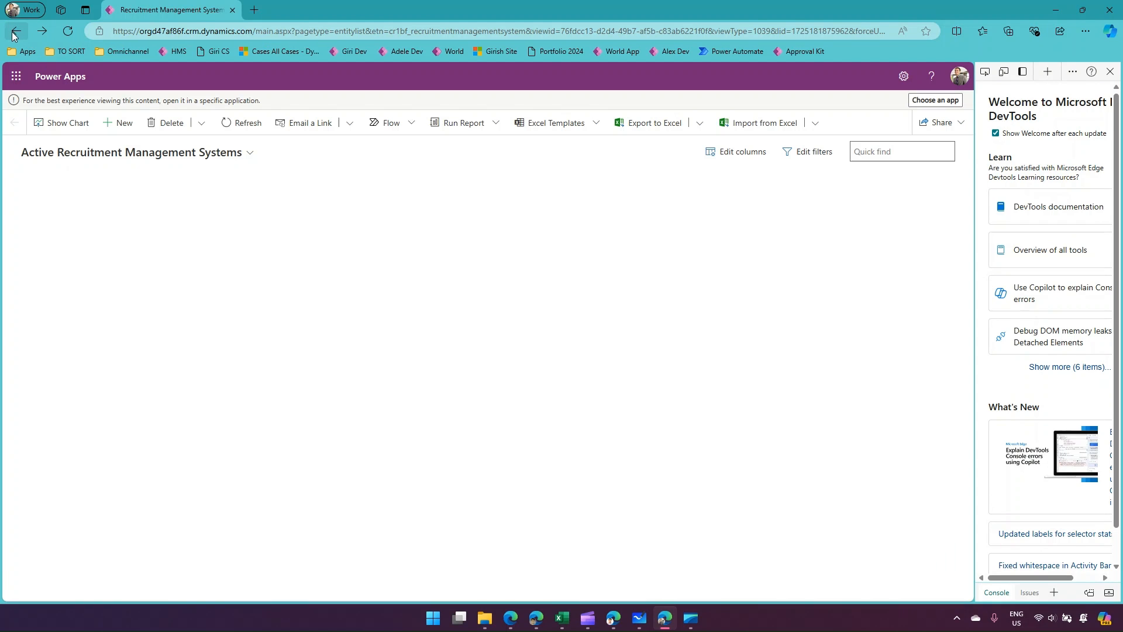
Open record 002 and check how the test user obtained access and at what level.
{"action": "left_click", "coordinate": [45, 229]}
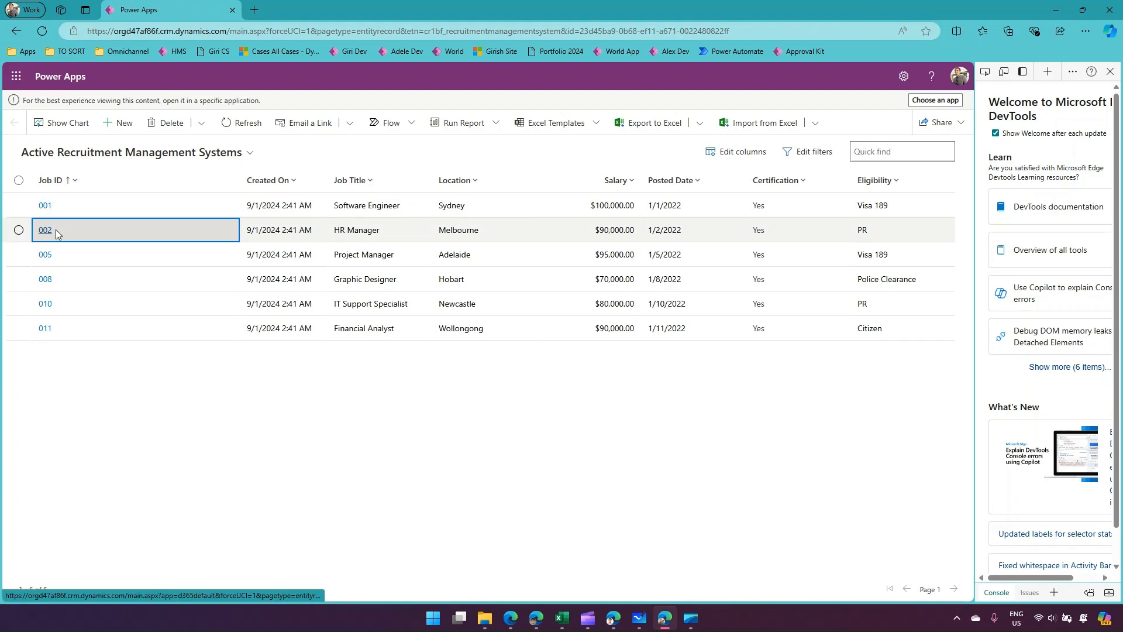
{"action": "left_click", "coordinate": [412, 123]}
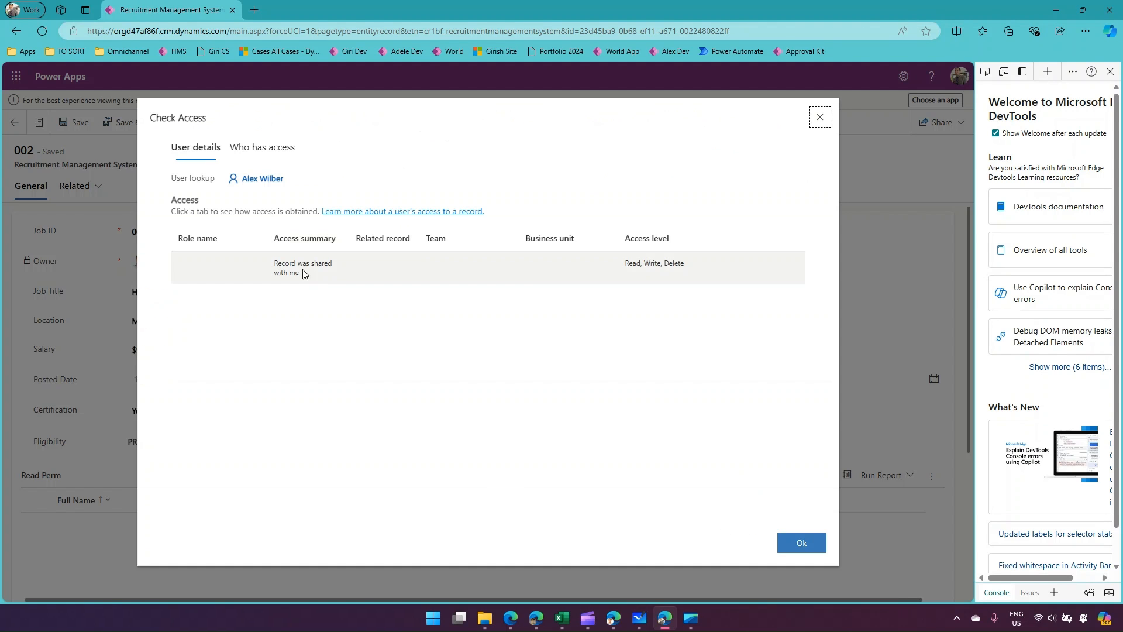
{"action": "left_click_drag", "start_coordinate": [625, 262], "coordinate": [710, 263]}
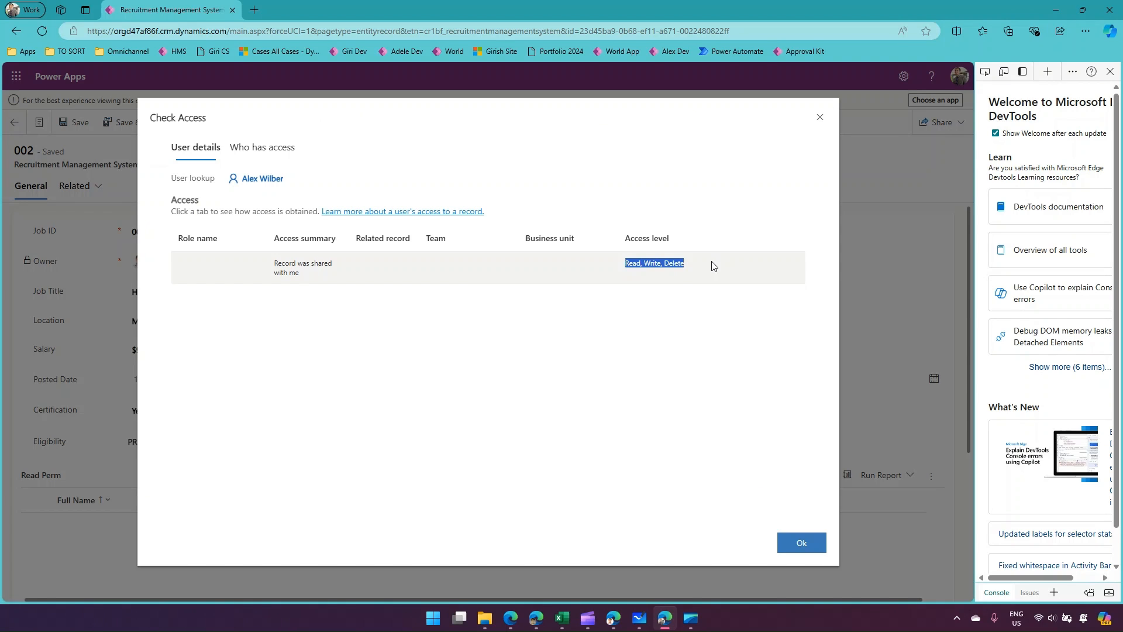
{"action": "left_click", "coordinate": [798, 541]}
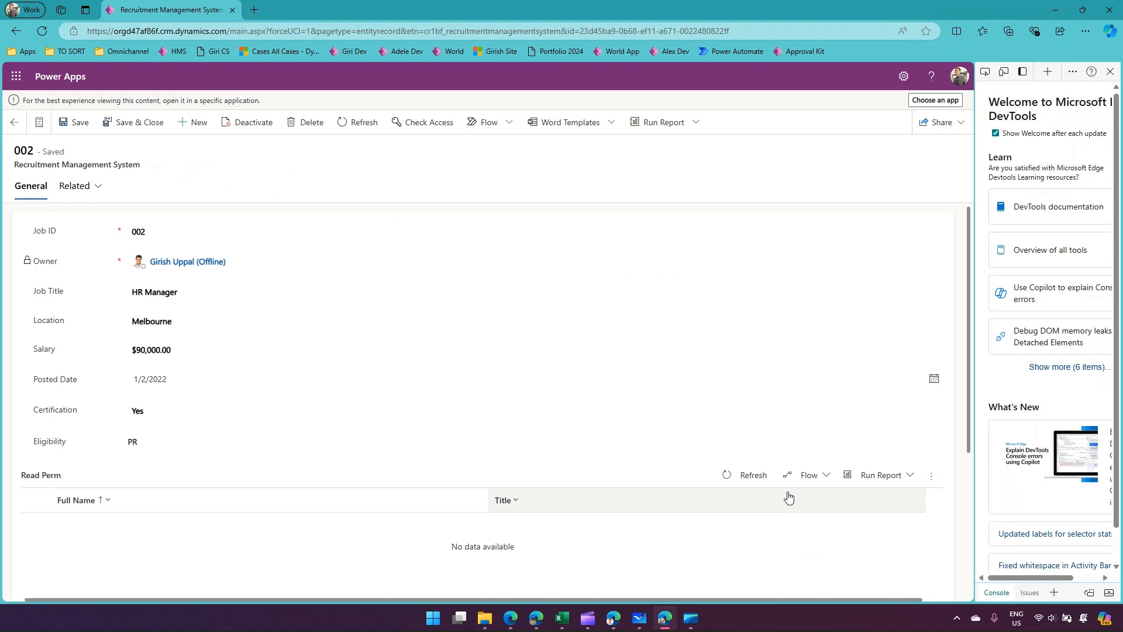
Switch back to the record owner's browser window and show the Active Recruitment Management Systems list.
{"action": "mouse_move", "coordinate": [598, 621]}
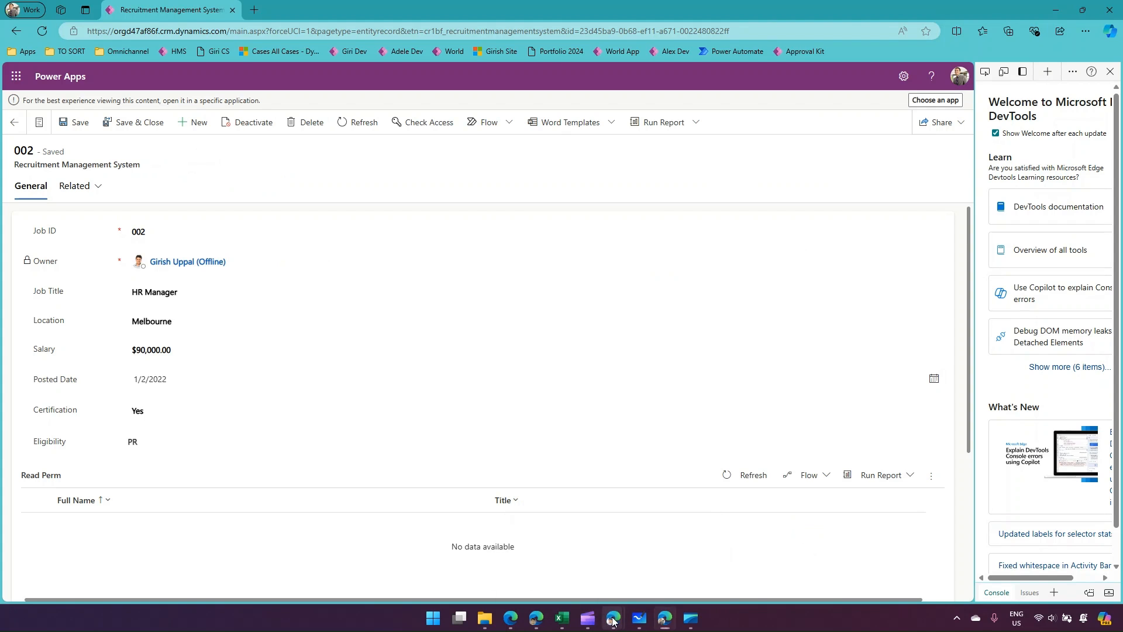
{"action": "left_click", "coordinate": [591, 547]}
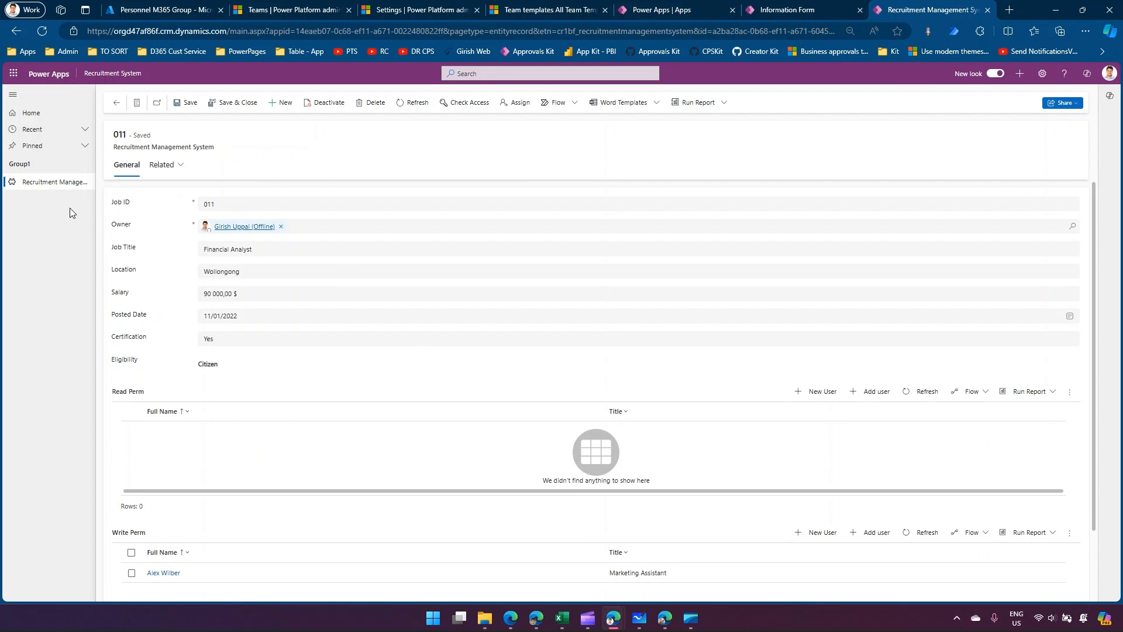
{"action": "left_click", "coordinate": [51, 183]}
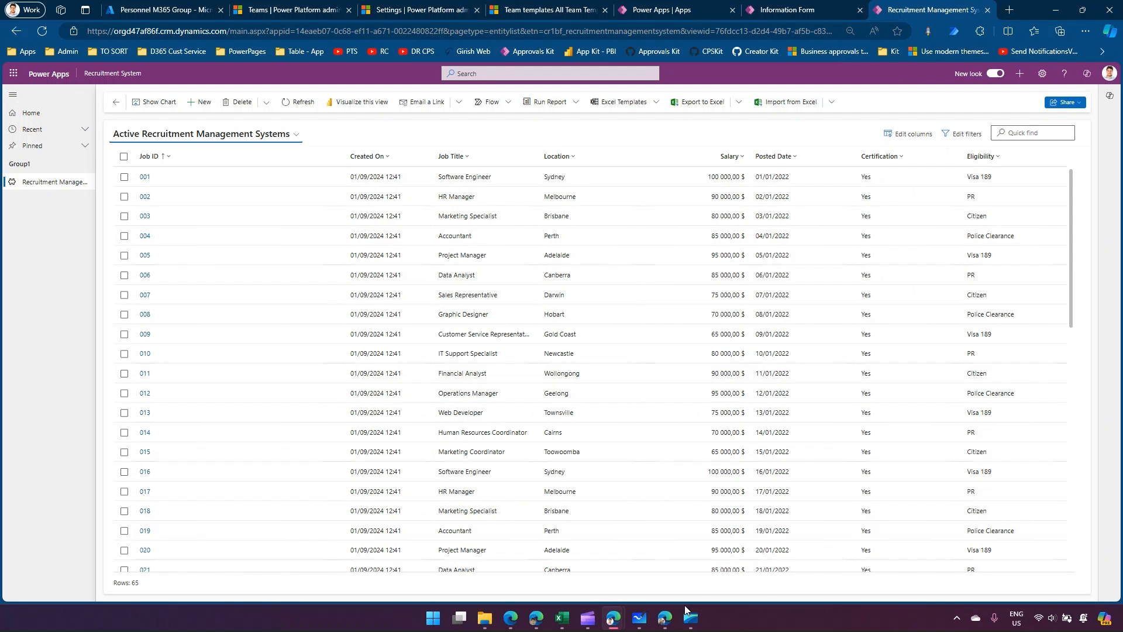
Switch to the Demo1 board in Microsoft Whiteboard, circle the Security Group heading with HR Sec Group, and add a check mark beside it.
{"action": "left_click", "coordinate": [643, 621]}
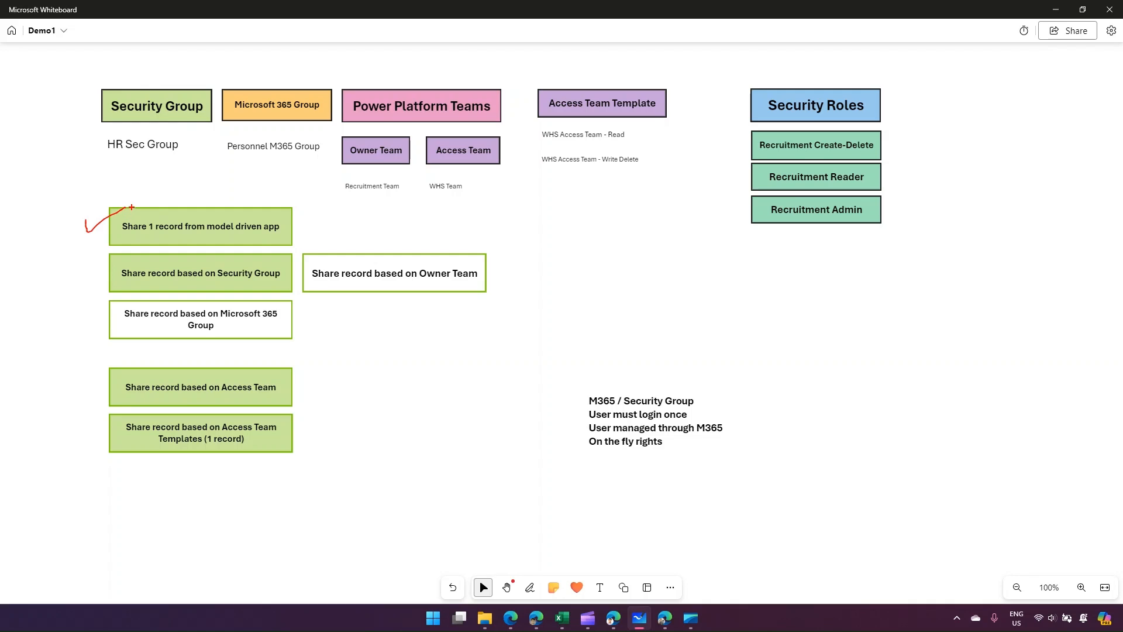
{"action": "mouse_move", "coordinate": [94, 77]}
{"action": "left_mouse_down"}
{"action": "mouse_move", "coordinate": [153, 169]}
{"action": "mouse_move", "coordinate": [130, 73]}
{"action": "left_mouse_up"}
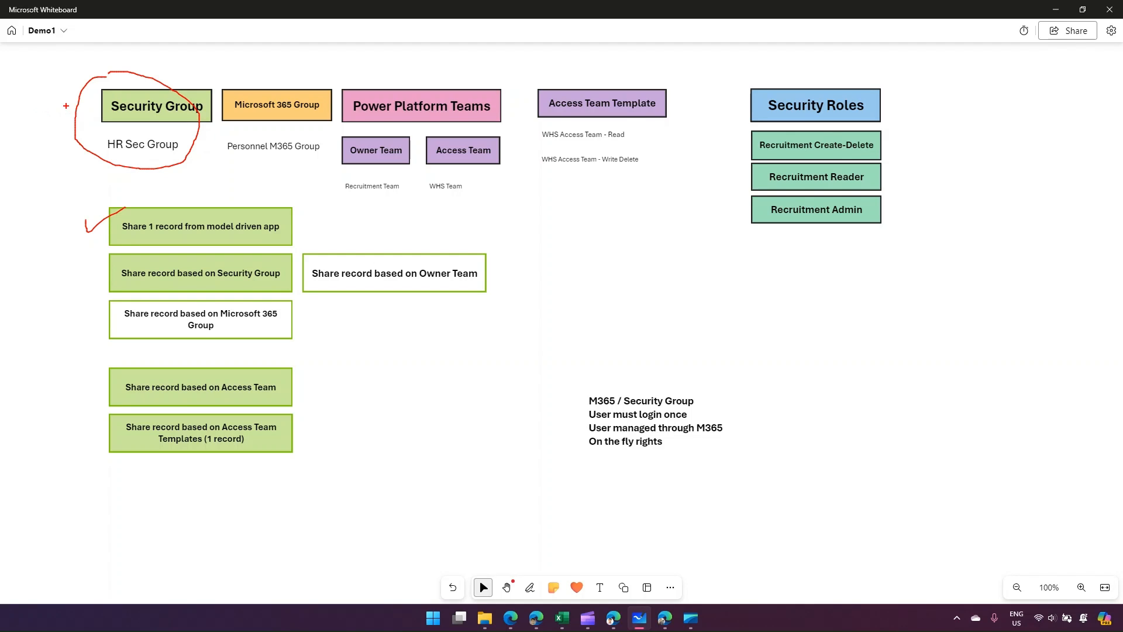
{"action": "left_click_drag", "start_coordinate": [60, 115], "coordinate": [102, 82]}
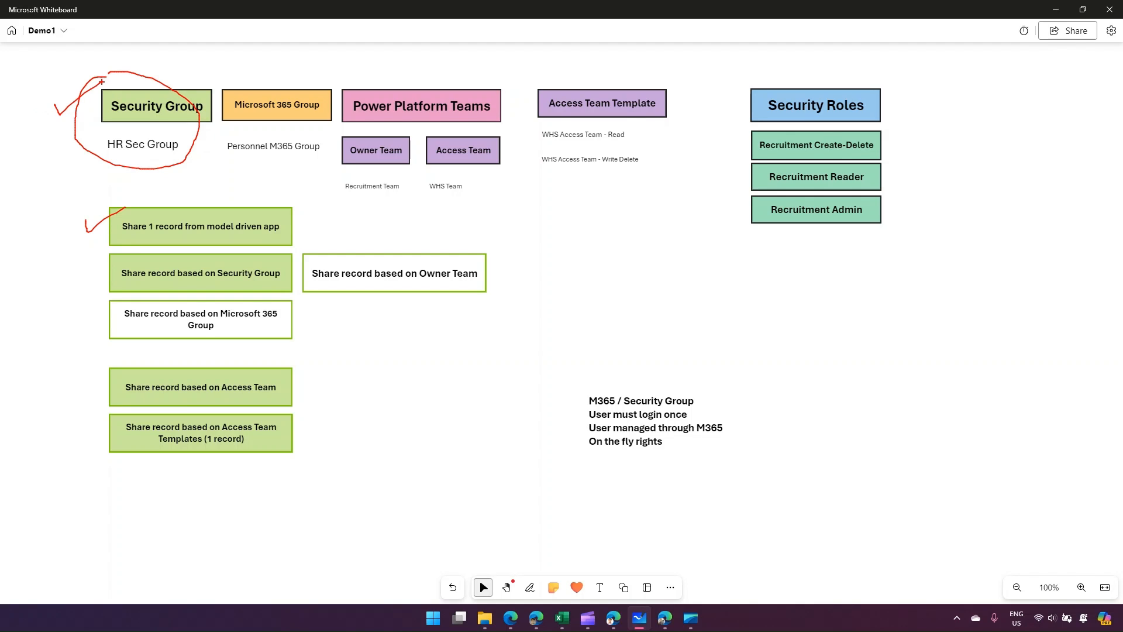